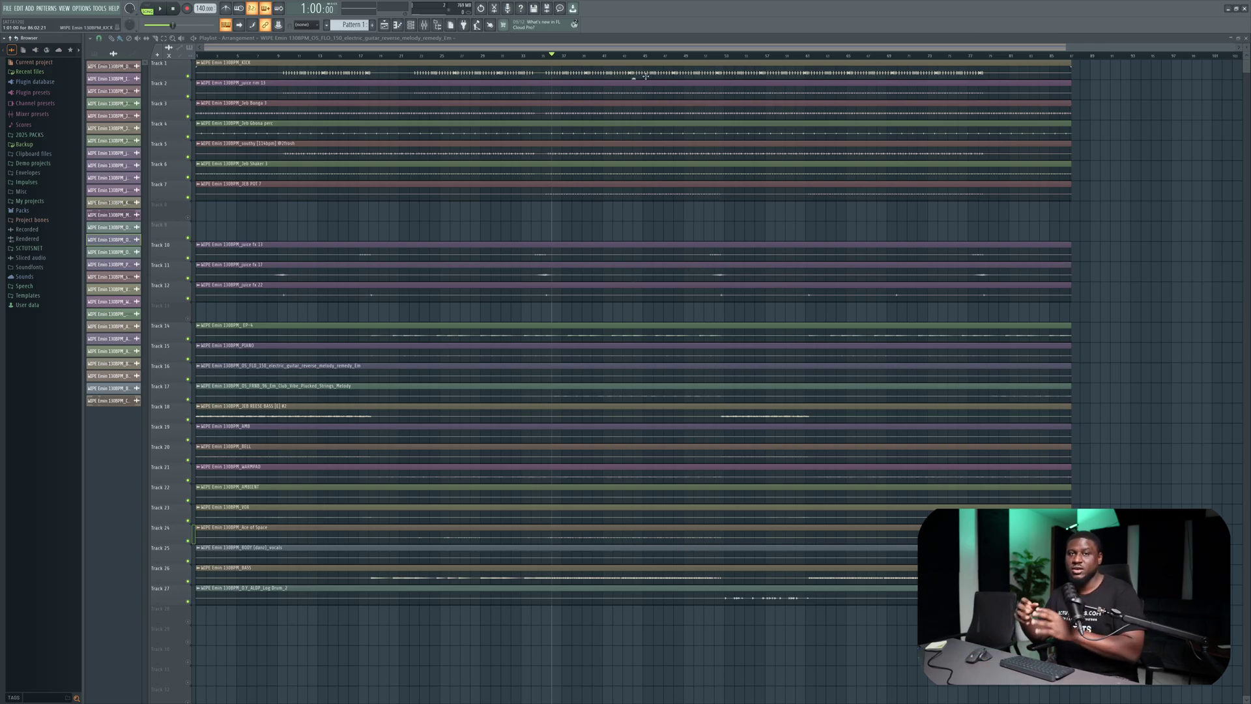
left_click_drag(1101, 220, 445, 51)
left_click_drag(1132, 242, 633, 293)
left_click_drag(703, 317, 664, 612)
left_click(692, 643, "ctrl")
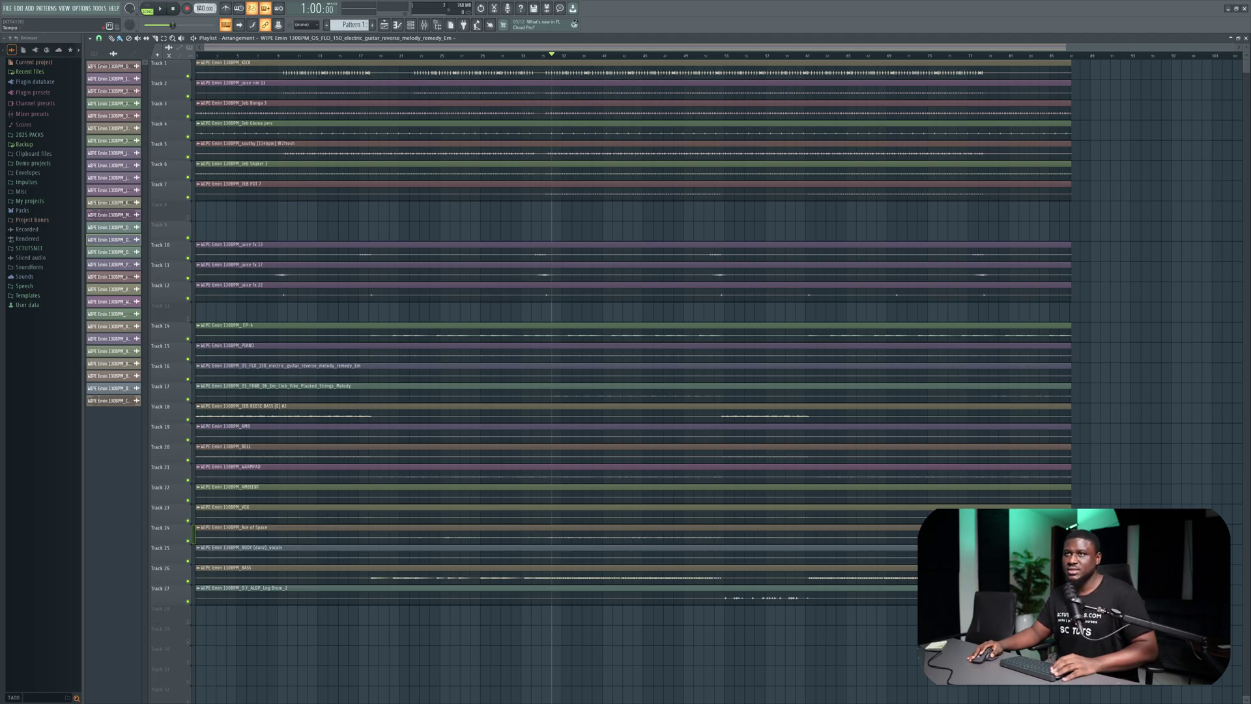
Step: Set the project tempo to 130 BPM and check the kick clip's sample settings
right_click(205, 9)
left_click(228, 113)
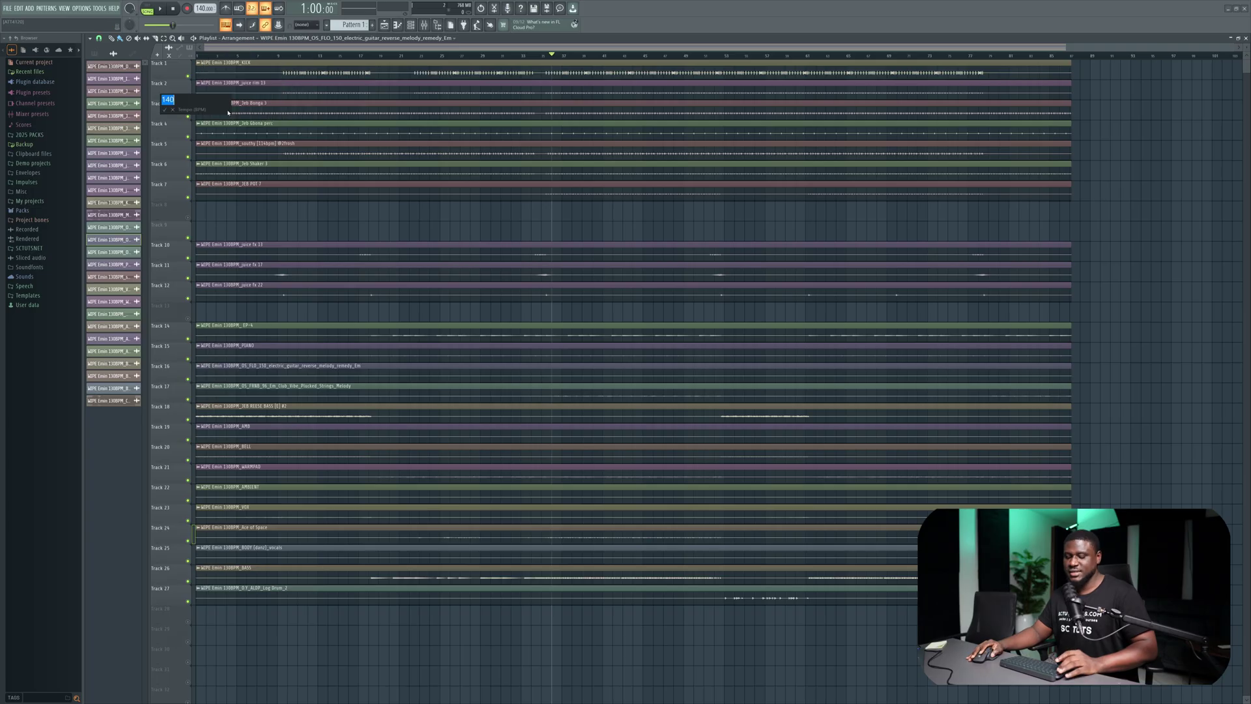
key("Return")
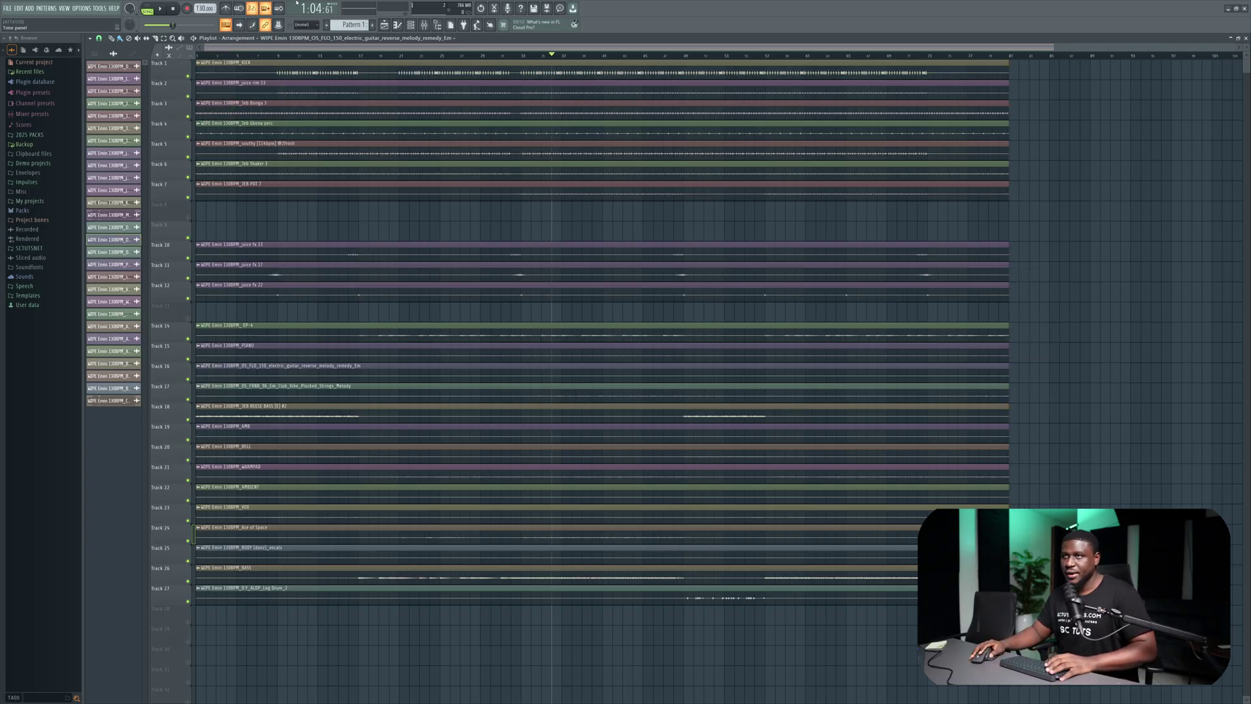
double_click(295, 70)
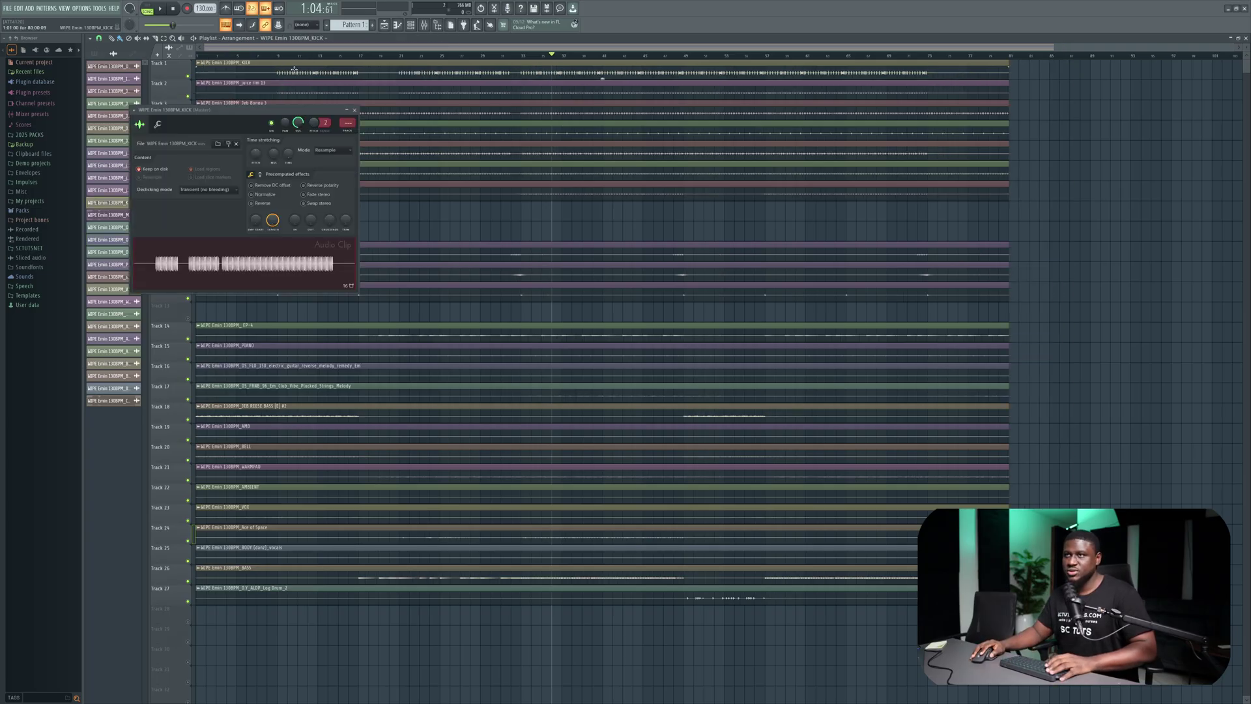
key("Escape")
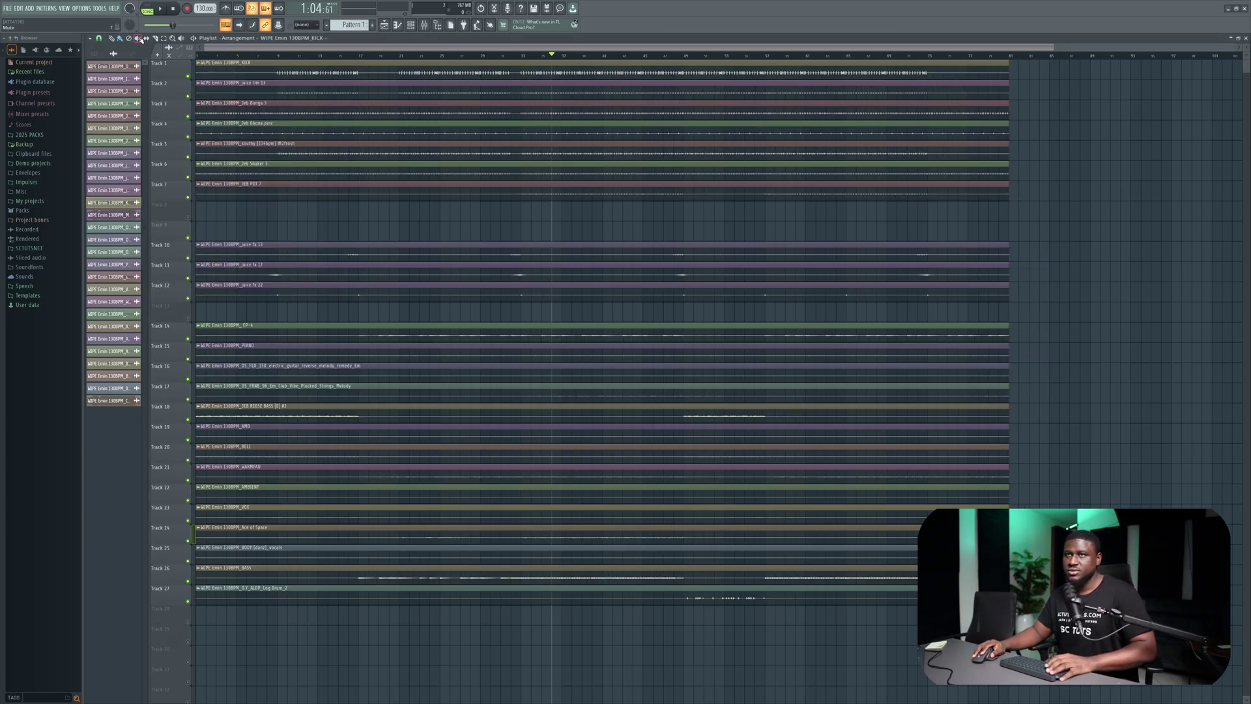
Step: Mute the clips on tracks 10 to 27 and audition the remaining drums from the kick's second section
left_click_drag(199, 245, 199, 593)
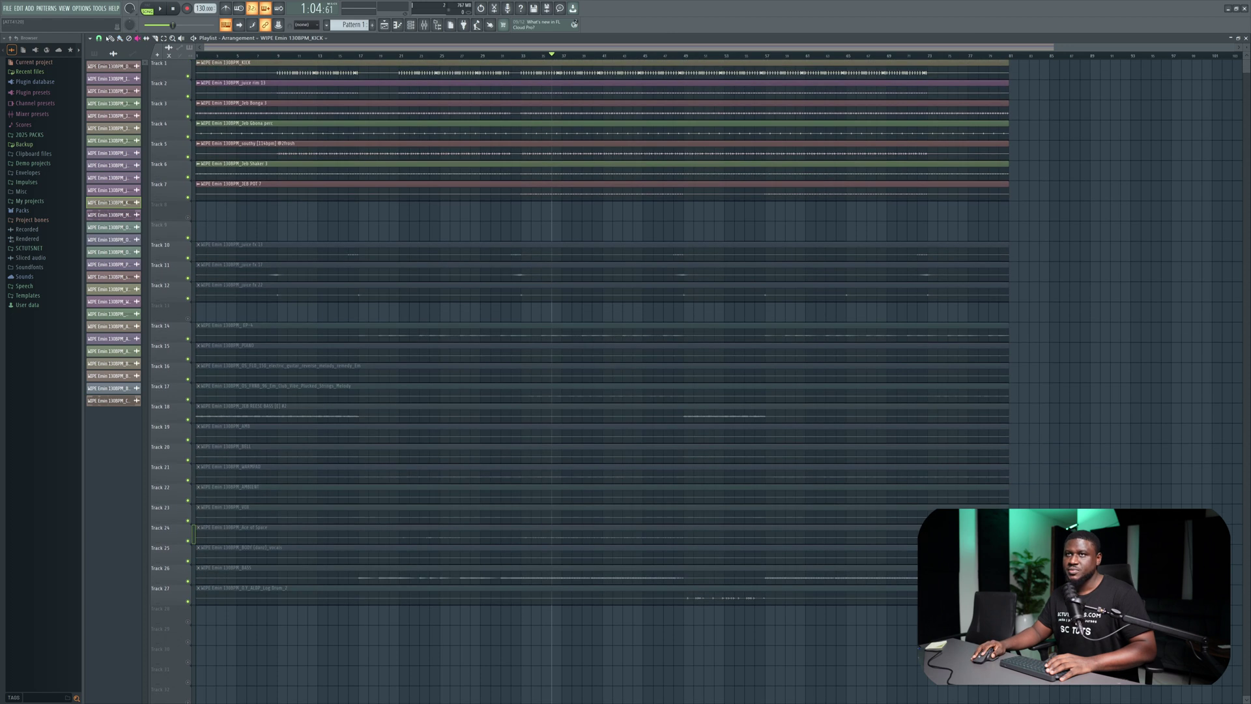
double_click(273, 64)
key("Escape")
left_click(409, 55)
key("space")
key("space")
Step: Open the mixer with the kick on its first insert and detach the mixer window
key("F9")
left_click(244, 287)
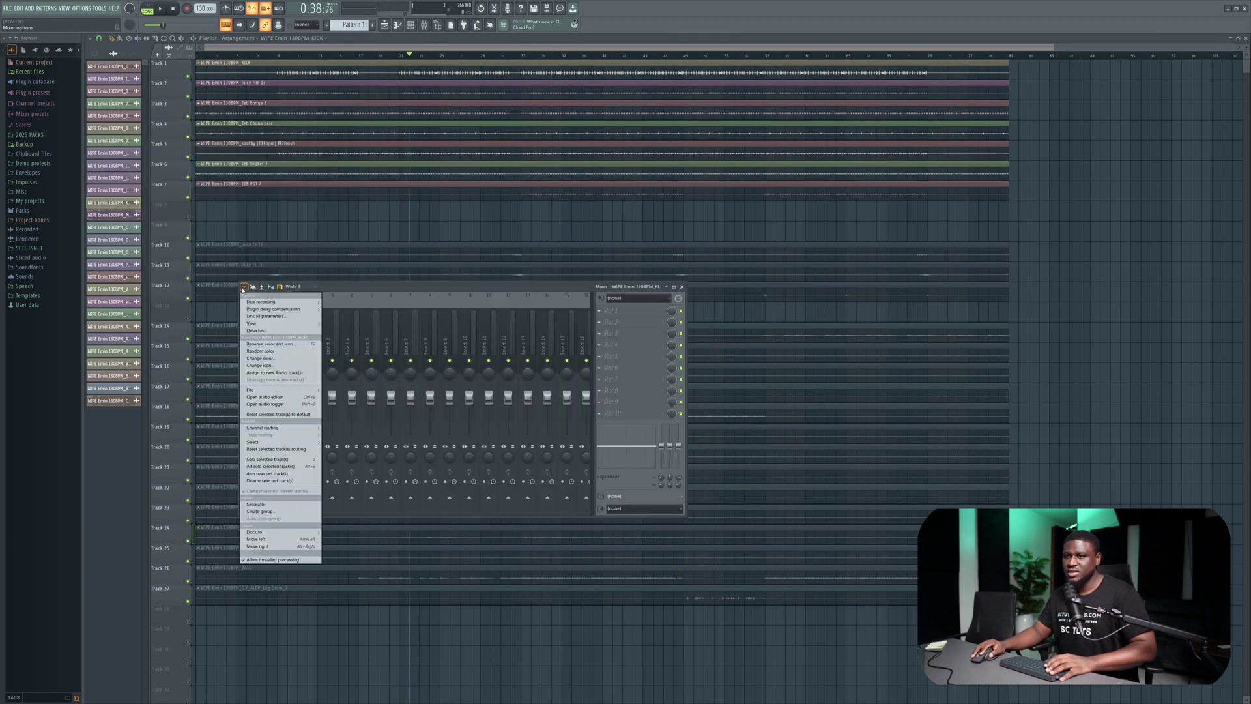
left_click(264, 331)
Step: Solo track 1 in the playlist and audition the kick alone
key("space")
right_click(188, 77)
key("space")
key("space")
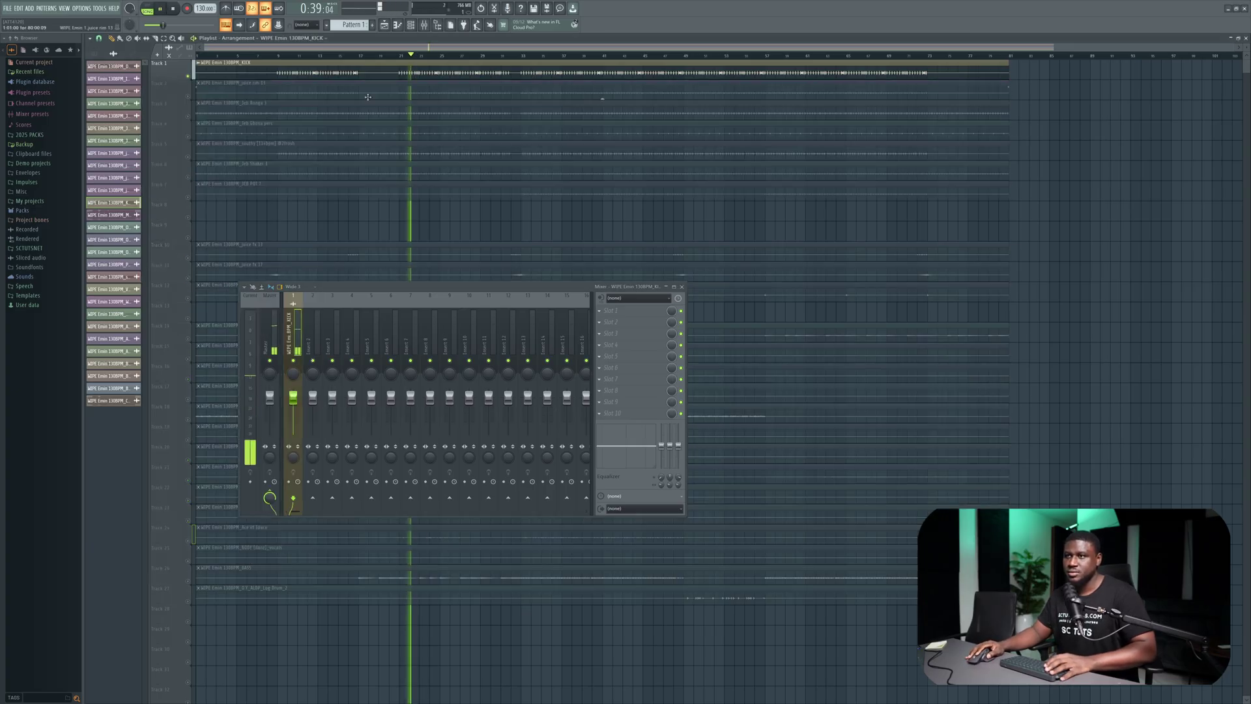
key("space")
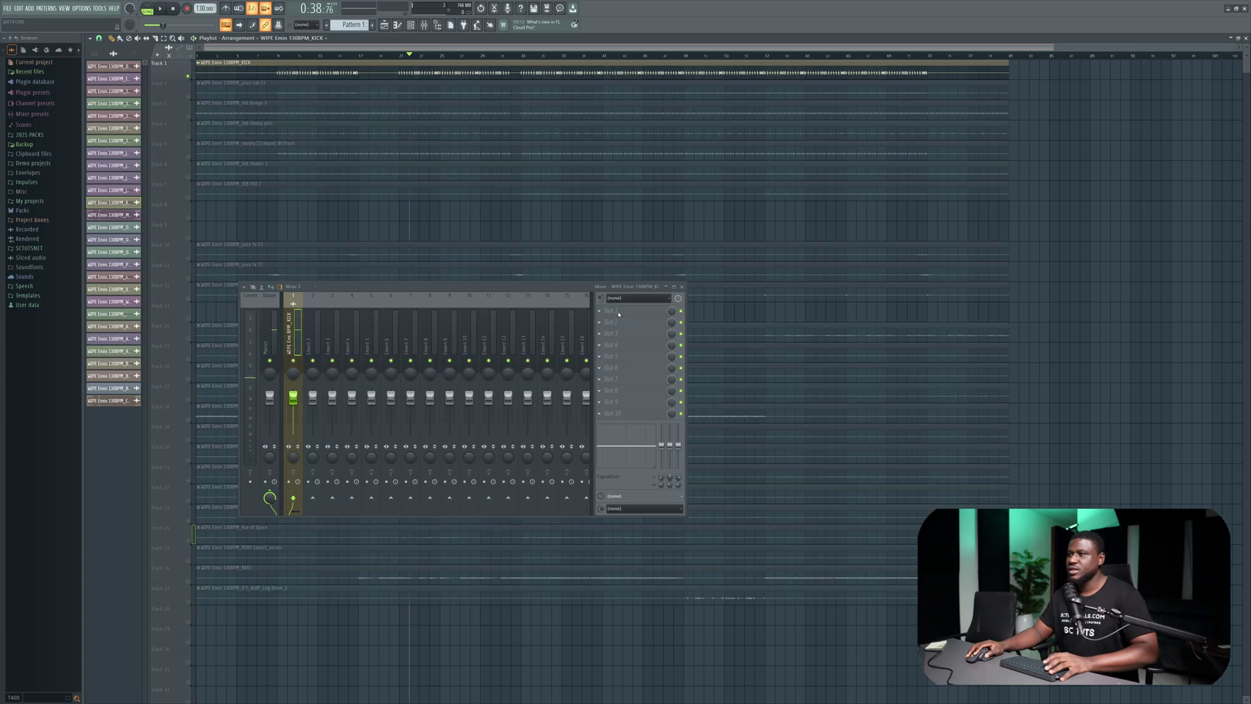
Step: Load Fruity Parametric EQ 2 in the kick insert's first effect slot and move its window above the mixer
left_click(619, 314)
left_click(816, 160)
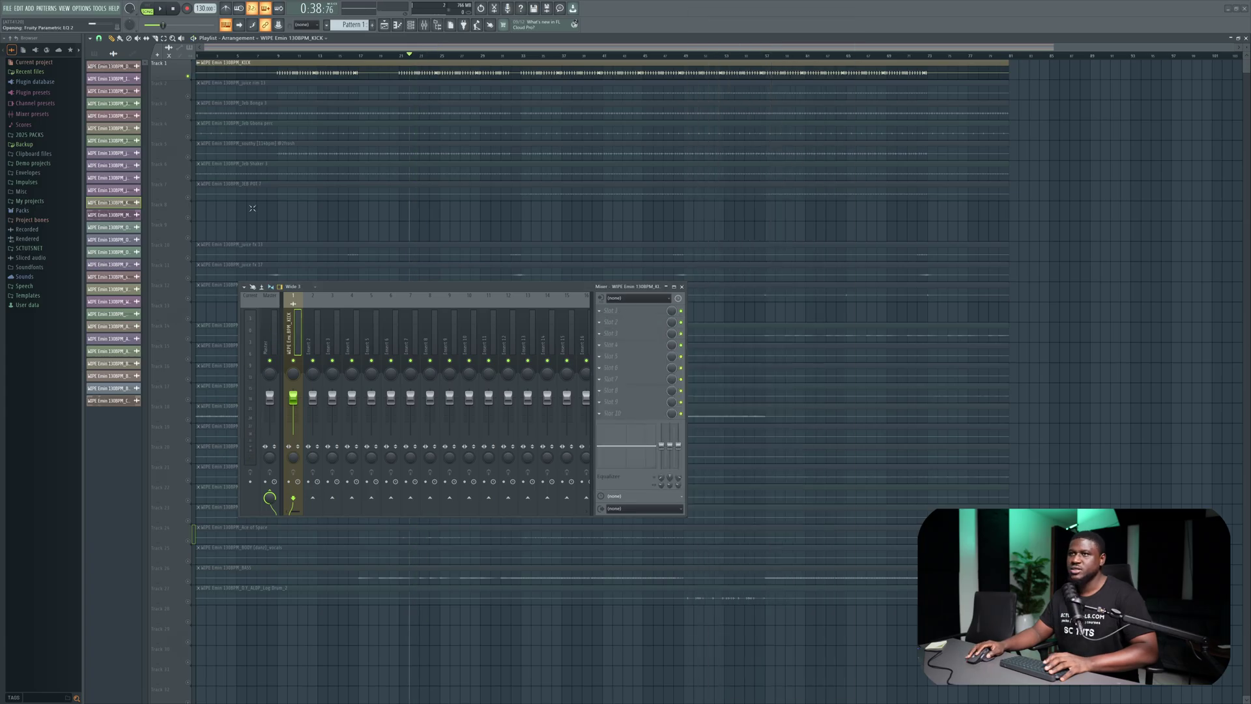
left_click_drag(239, 110, 472, 110)
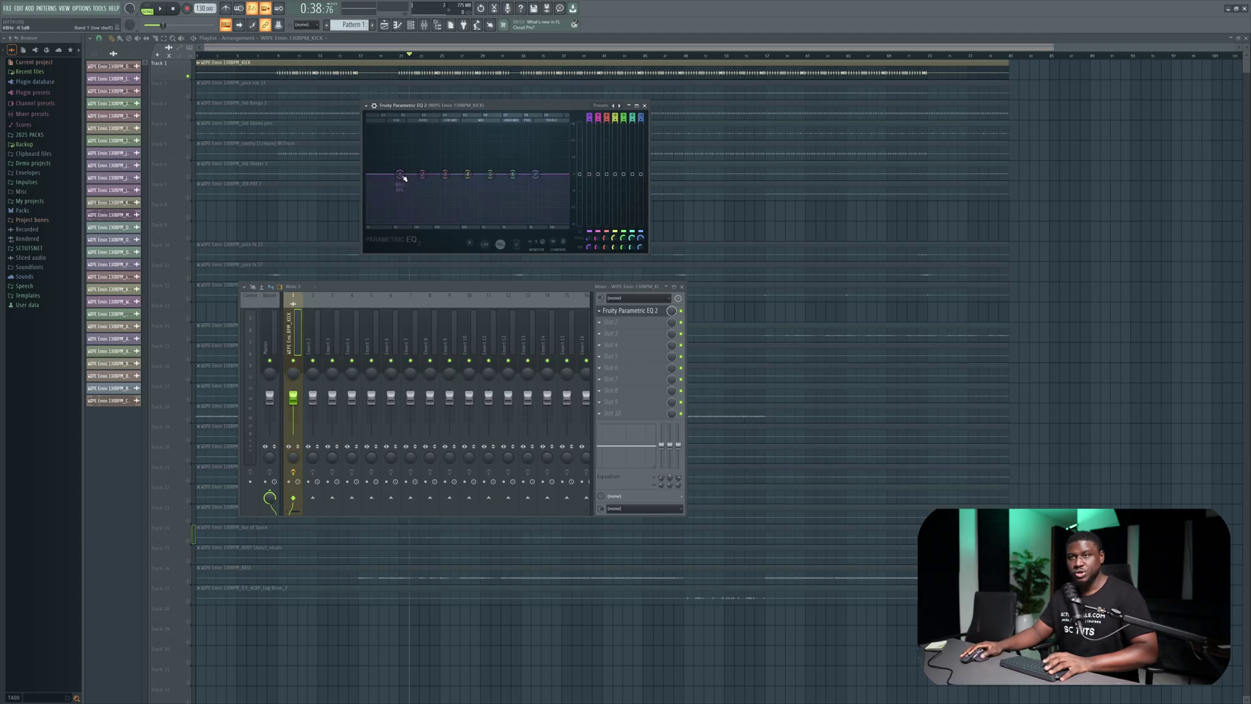
Step: Turn the kick EQ's band 1 into a high-pass filter cutting only the lowest frequencies, and play the kick
left_click_drag(399, 174, 388, 177)
right_click(381, 178)
mouse_move(395, 198)
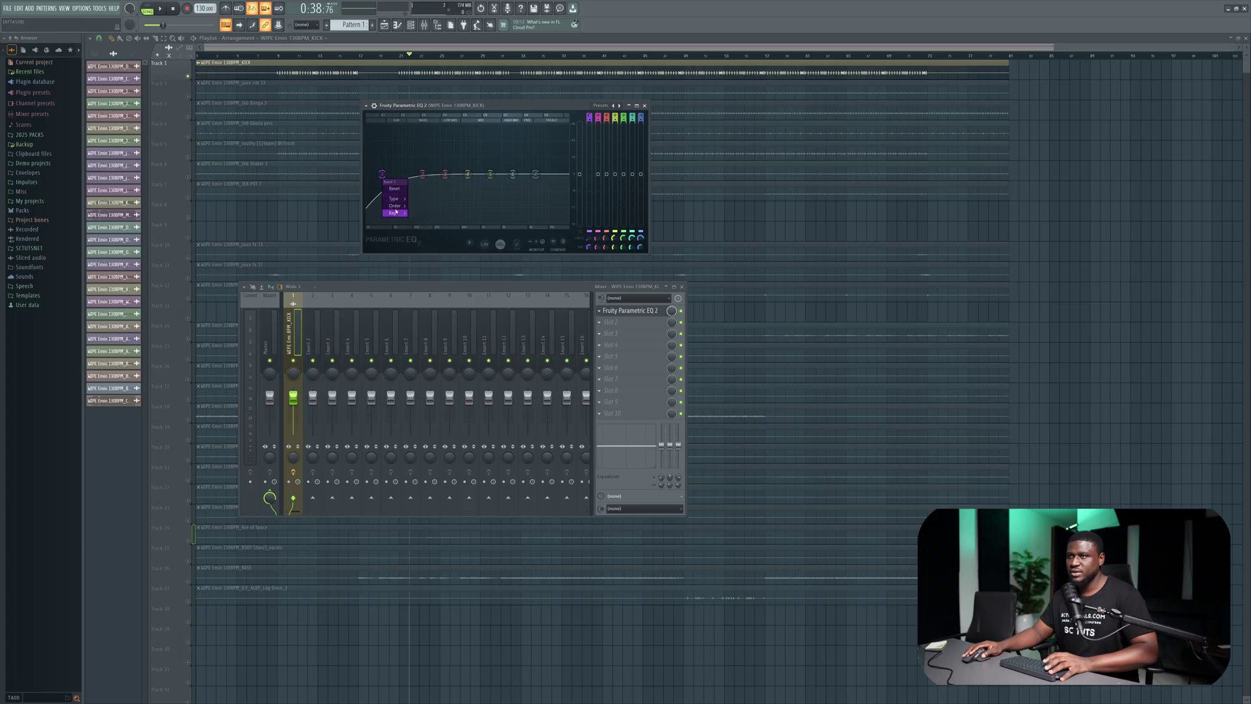
left_click(424, 220)
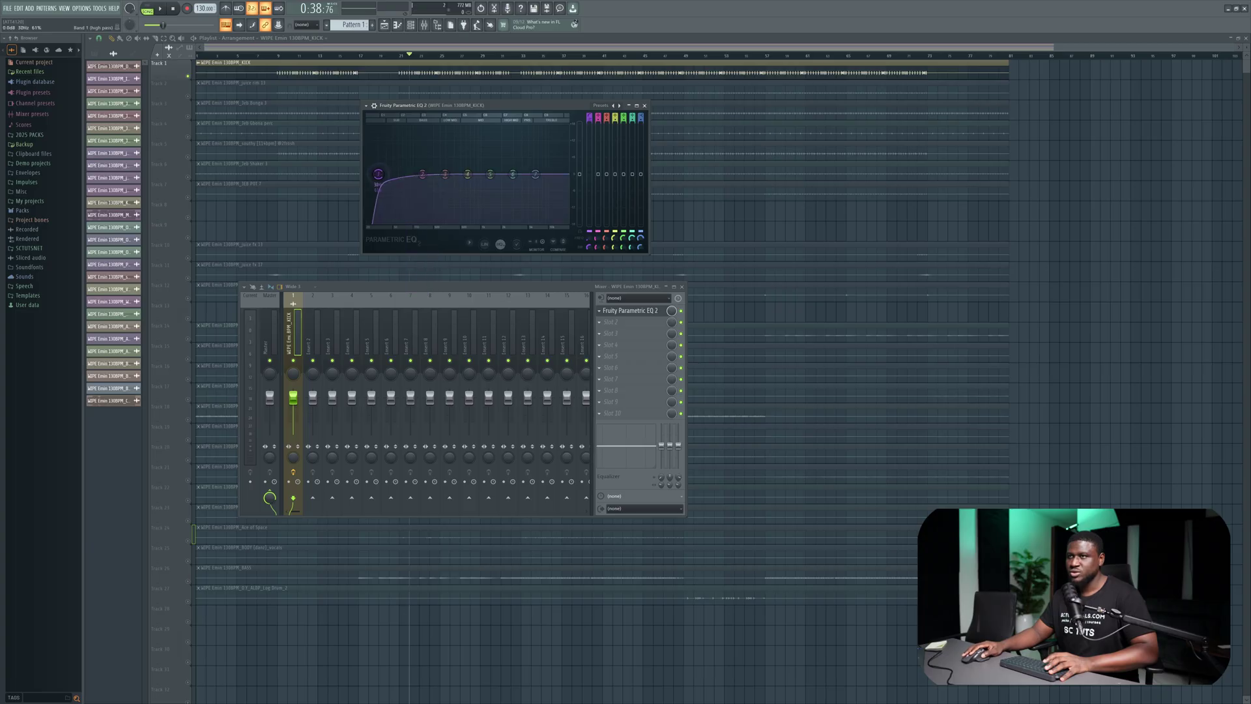
key("space")
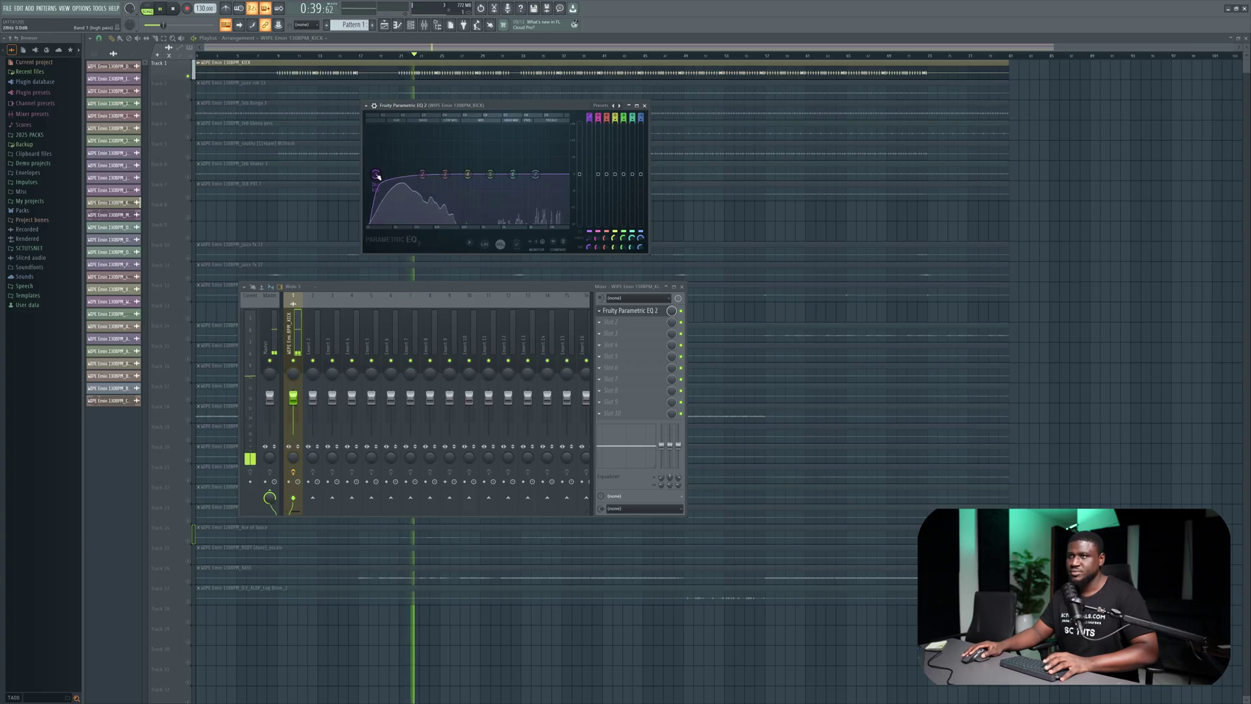
Step: Compare the kick with the EQ bypassed and enabled during playback, leave it enabled and close the EQ
left_click(374, 105)
key("space")
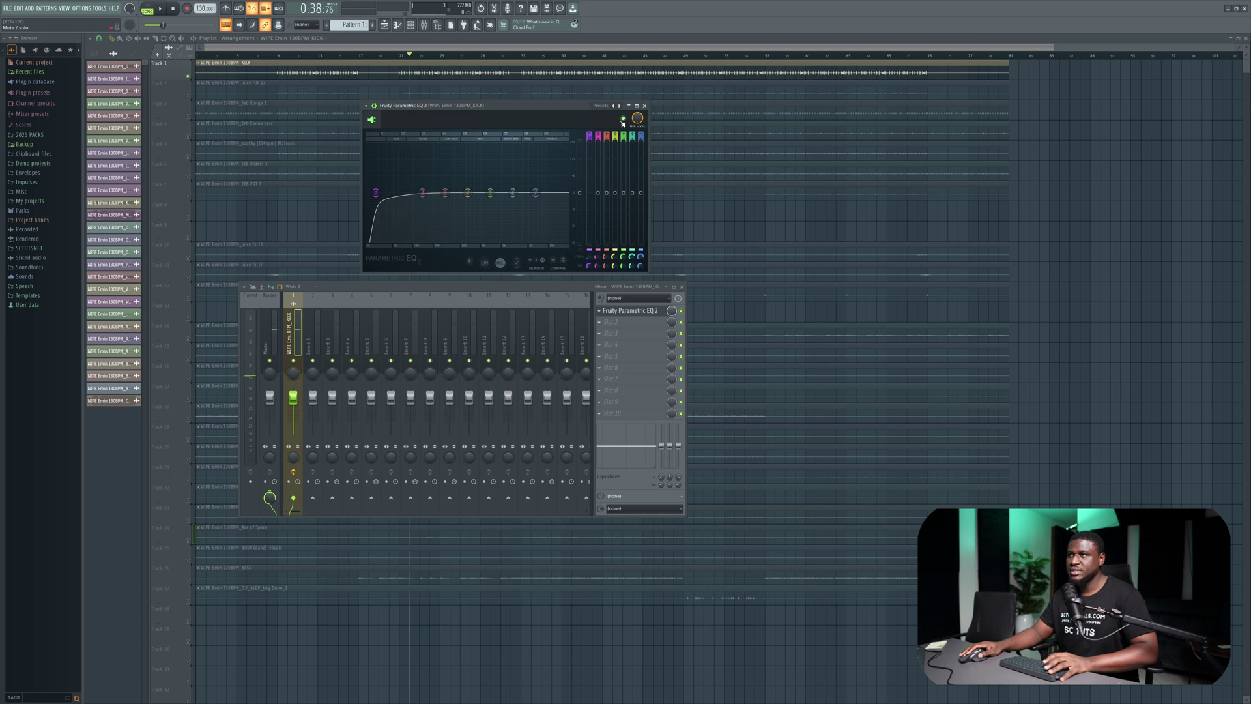
key("space")
left_click(623, 119)
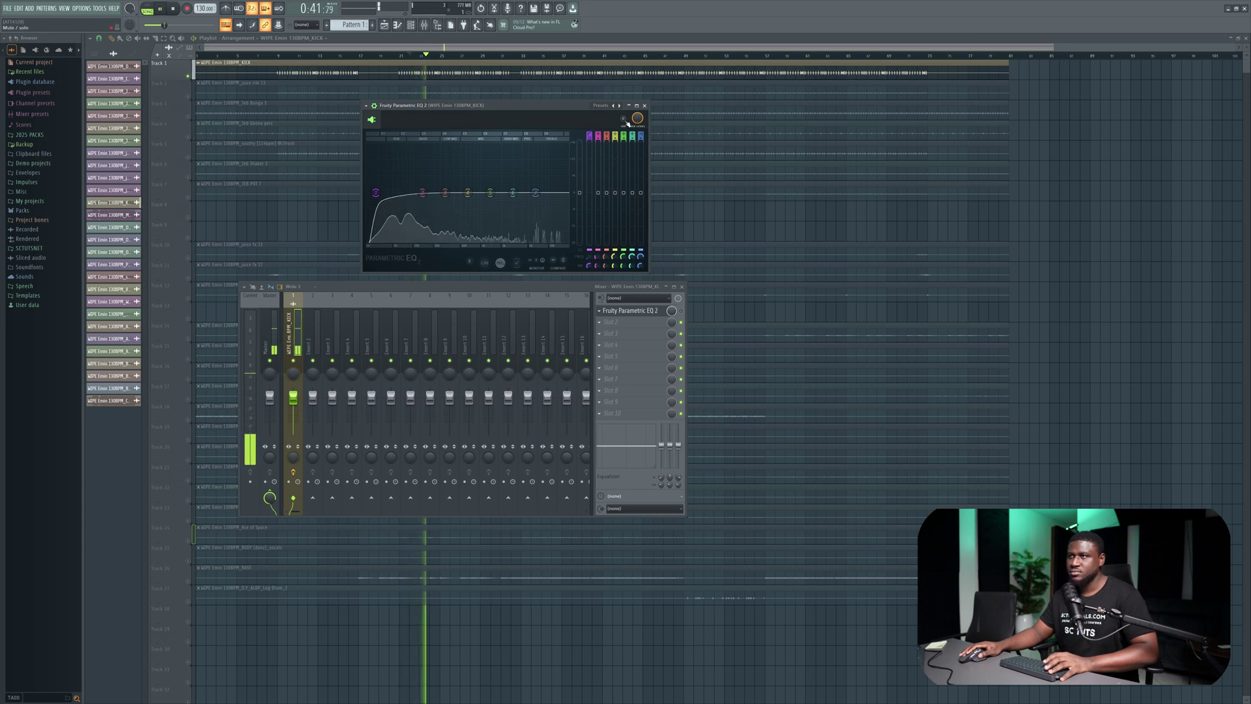
key("space")
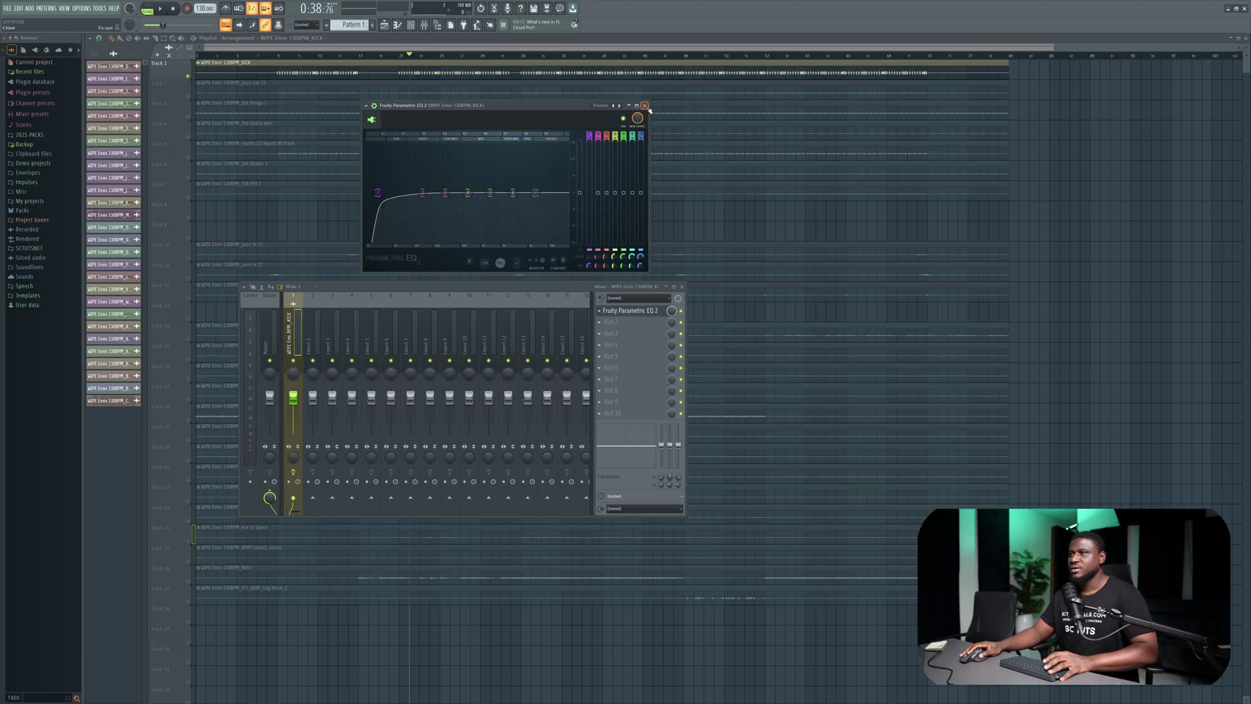
key("space")
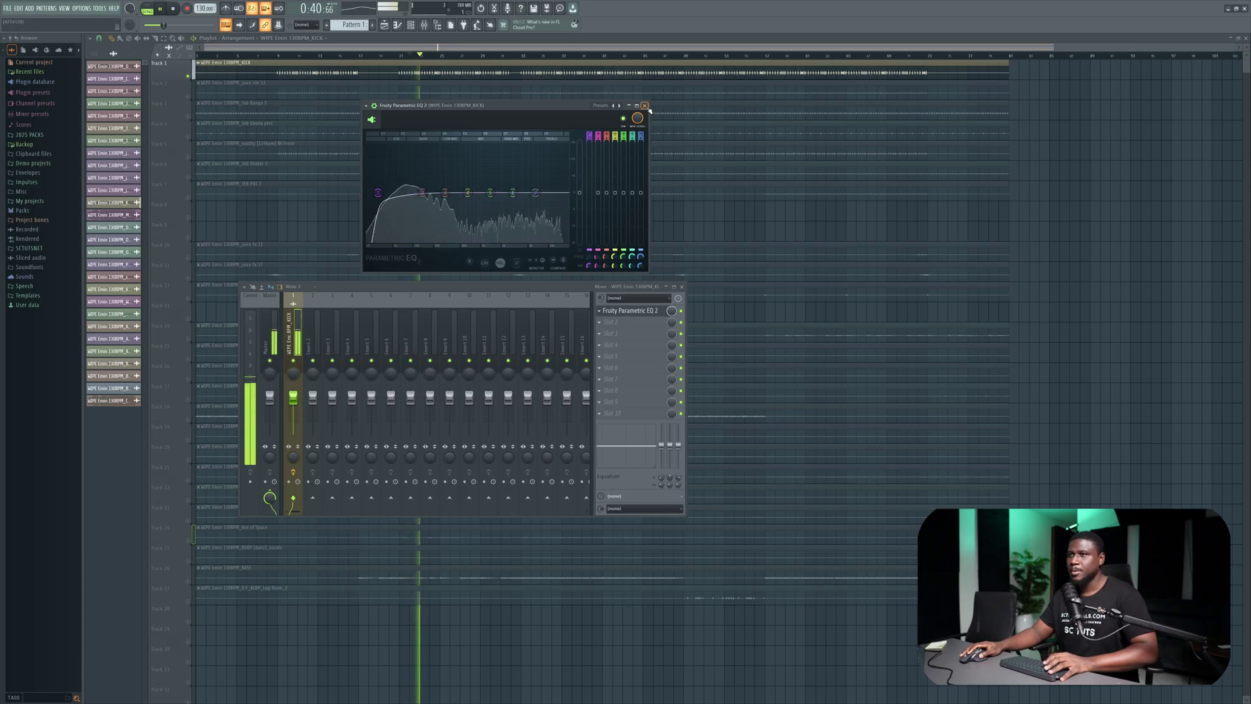
key("space")
left_click(647, 106)
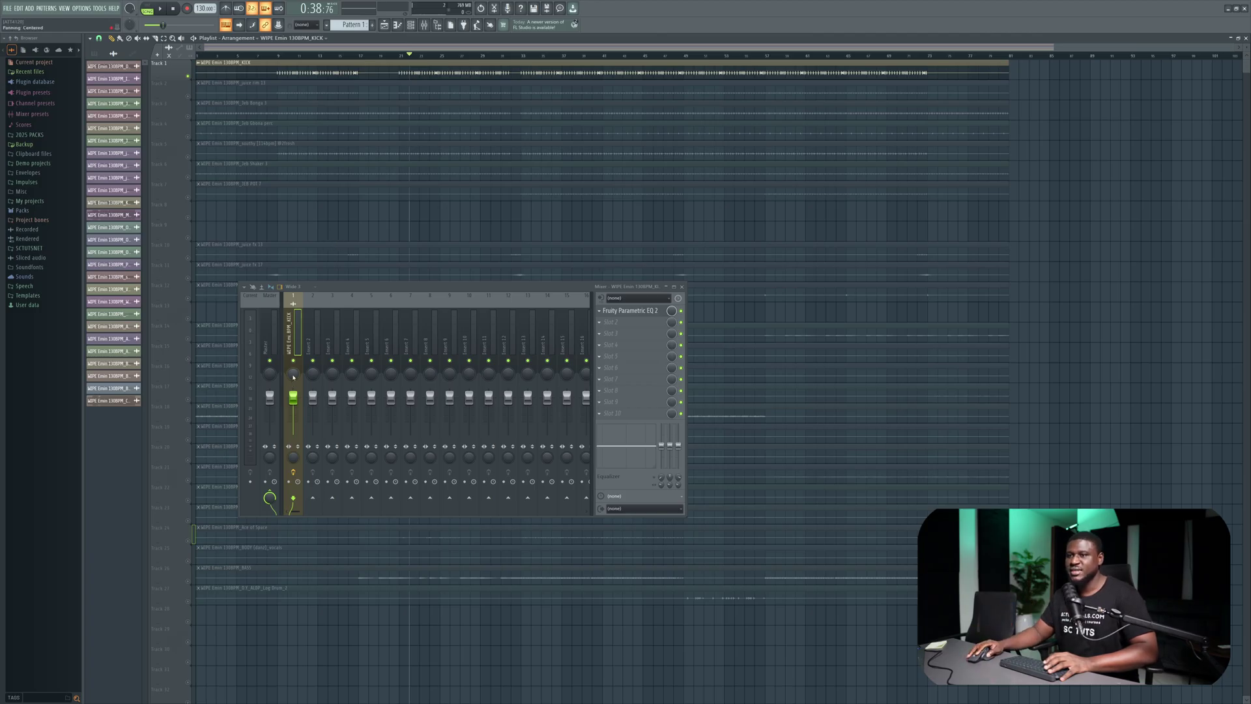
Step: Make the mixer taller, unmute track 2 and route its rim clip to mixer insert 2
left_click_drag(527, 515, 529, 604)
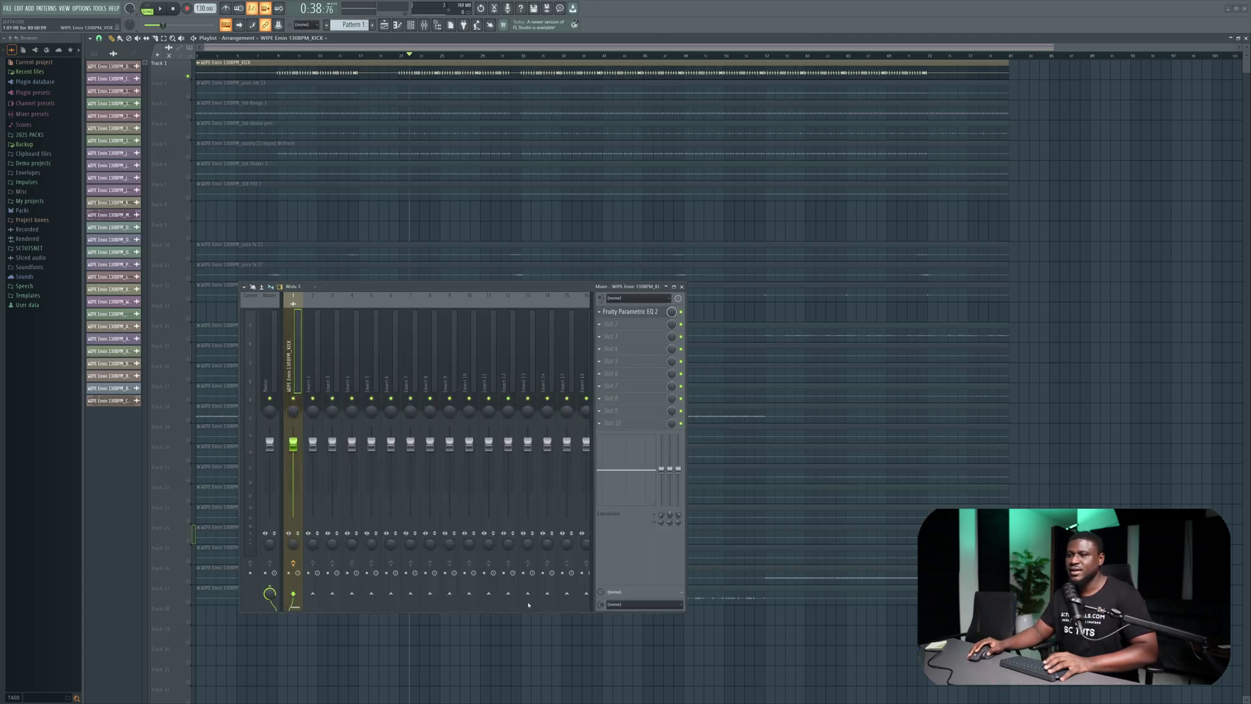
left_click(188, 98)
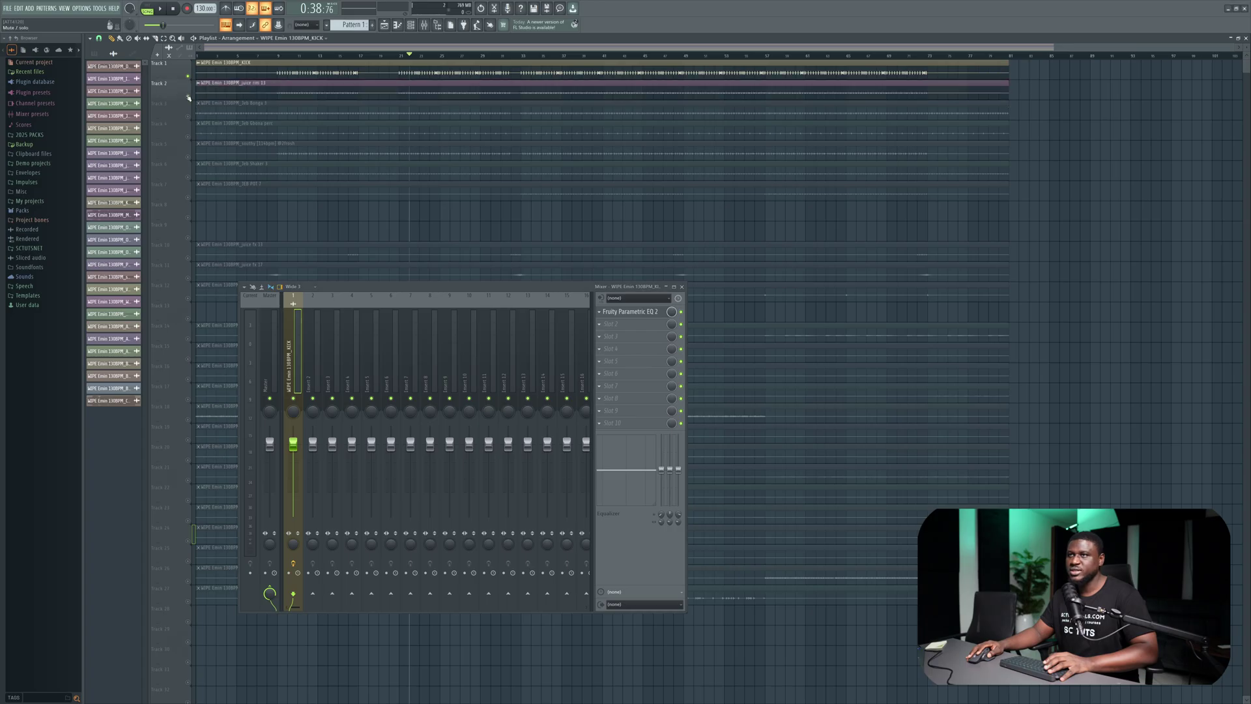
left_click(267, 85)
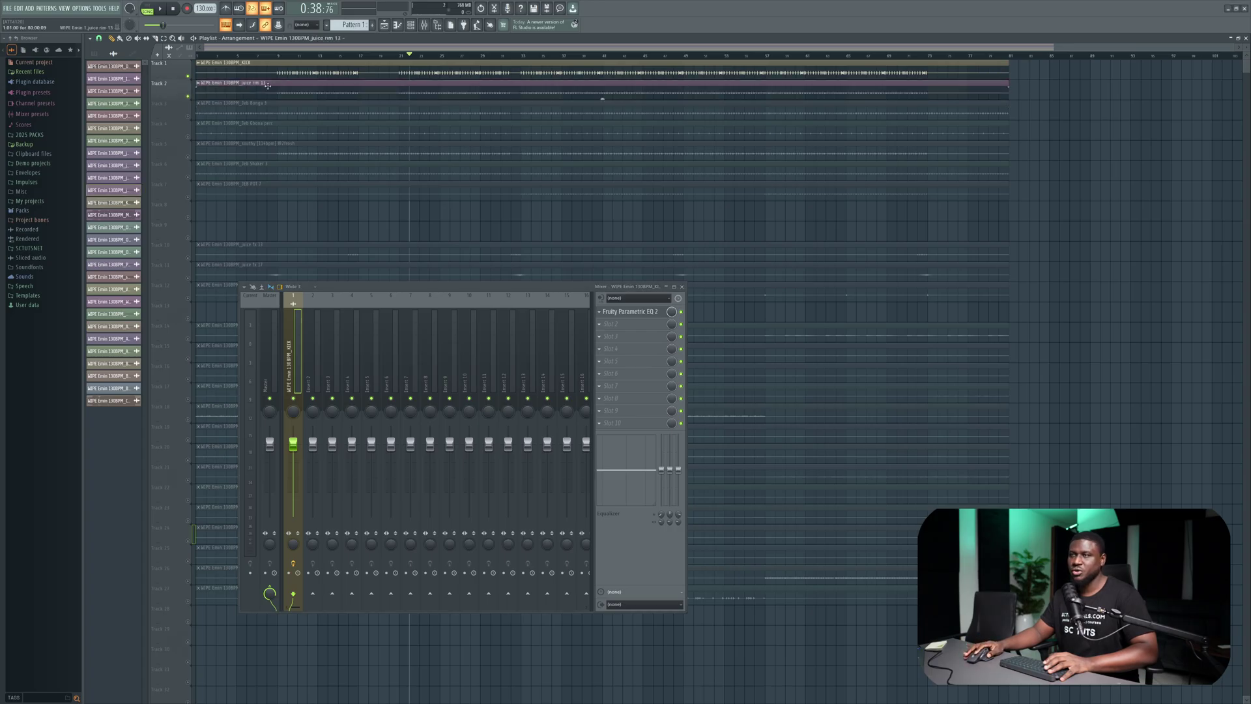
left_click(314, 372)
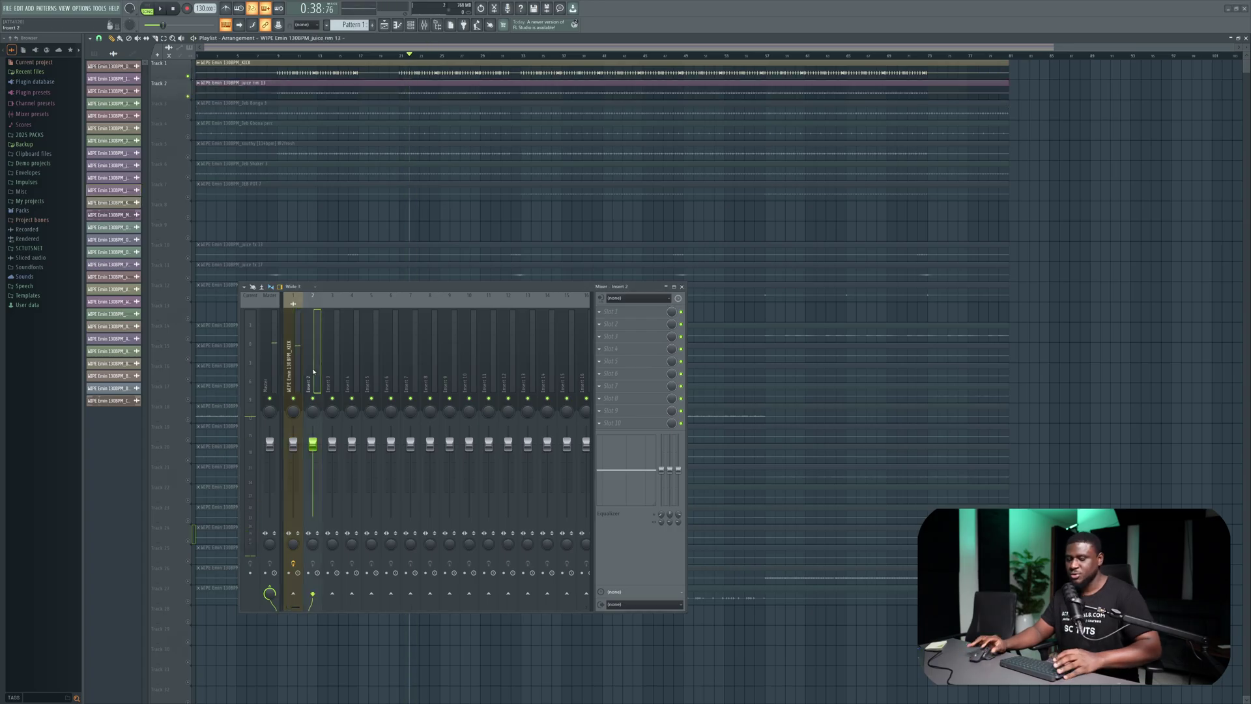
key("ctrl+l")
Step: Balance the rim against the kick during playback by setting the rim's fader to about -2.4 dB
key("space")
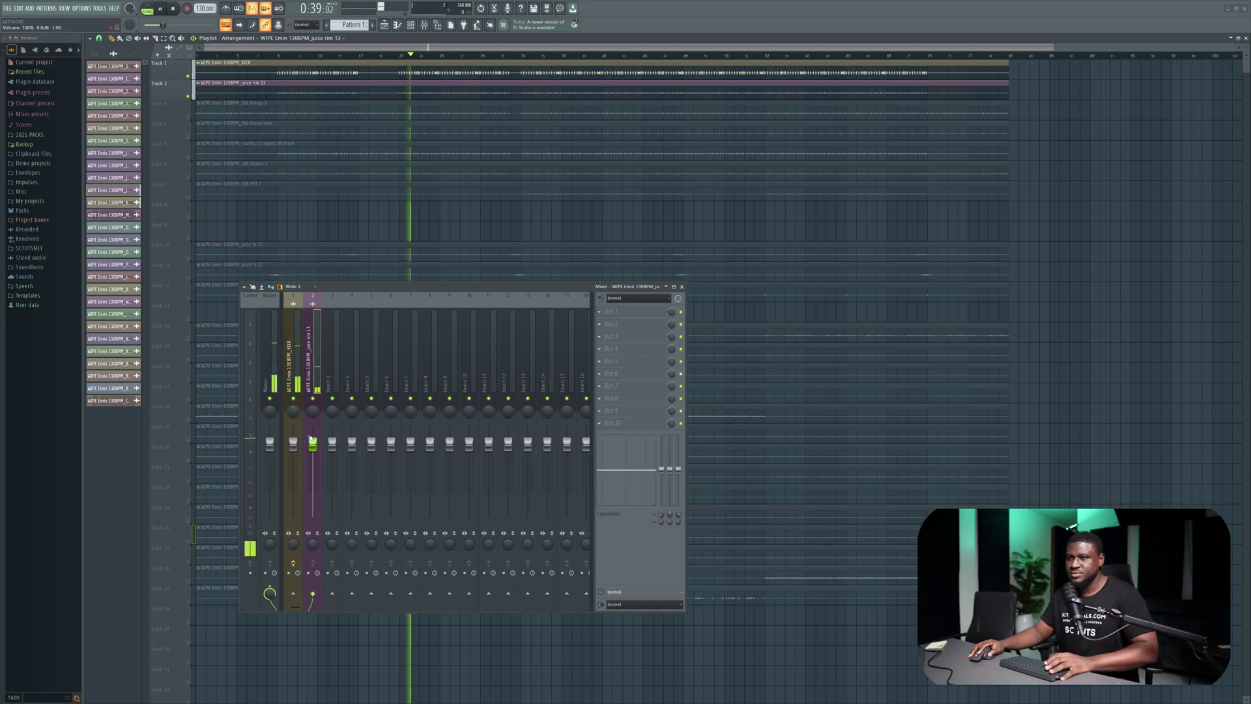
left_click_drag(314, 451, 312, 481)
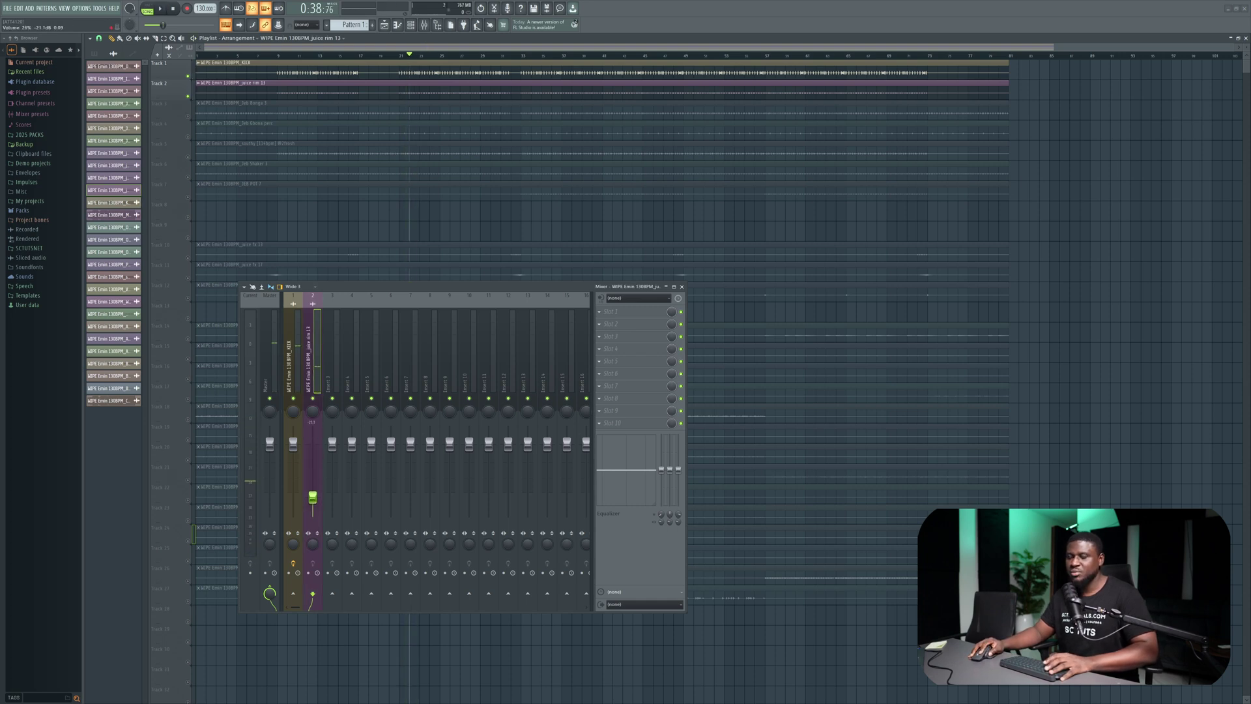
left_click_drag(313, 493, 313, 452)
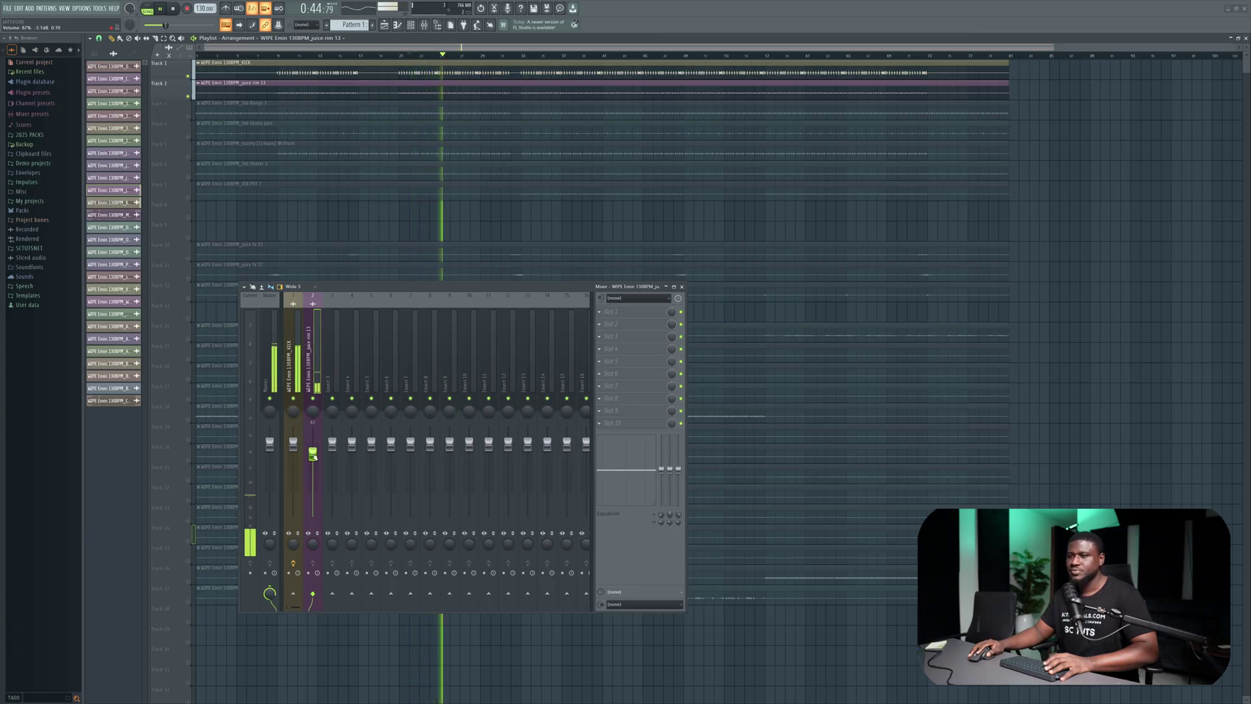
key("space")
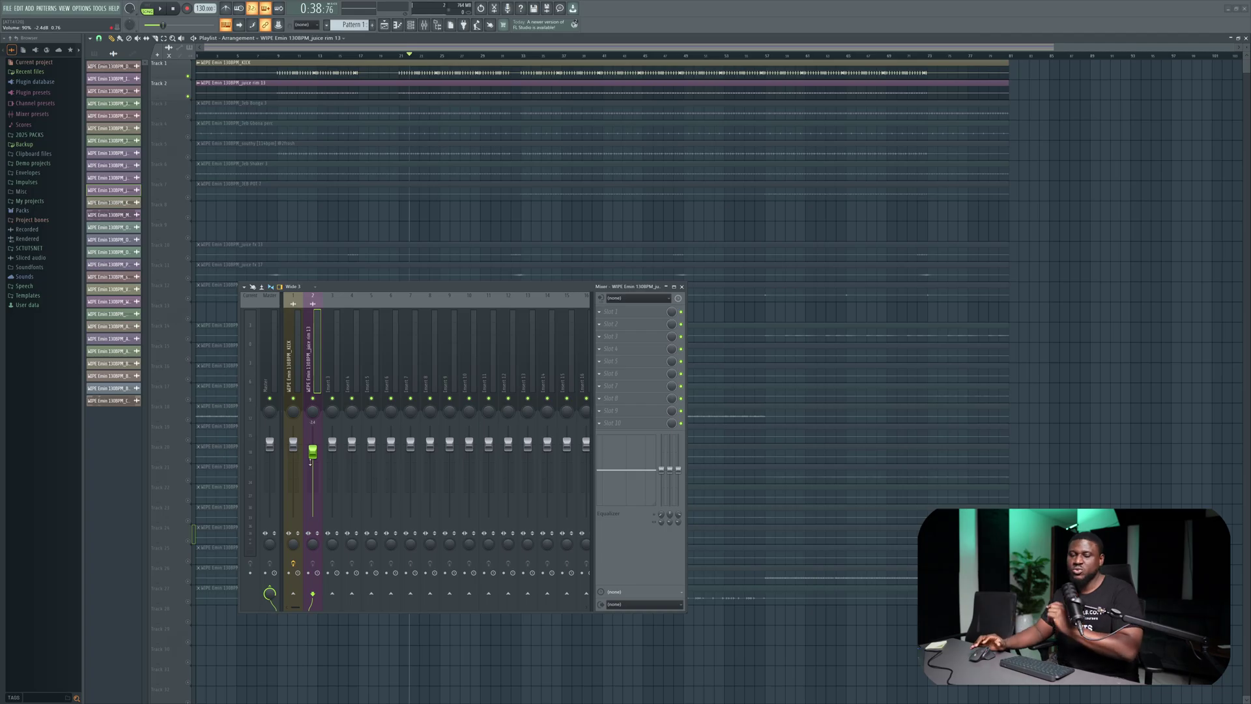
Step: Load Fruity Parametric EQ 2 in the rim insert's first slot and make band 1 a steep high-pass filter
left_click(644, 322)
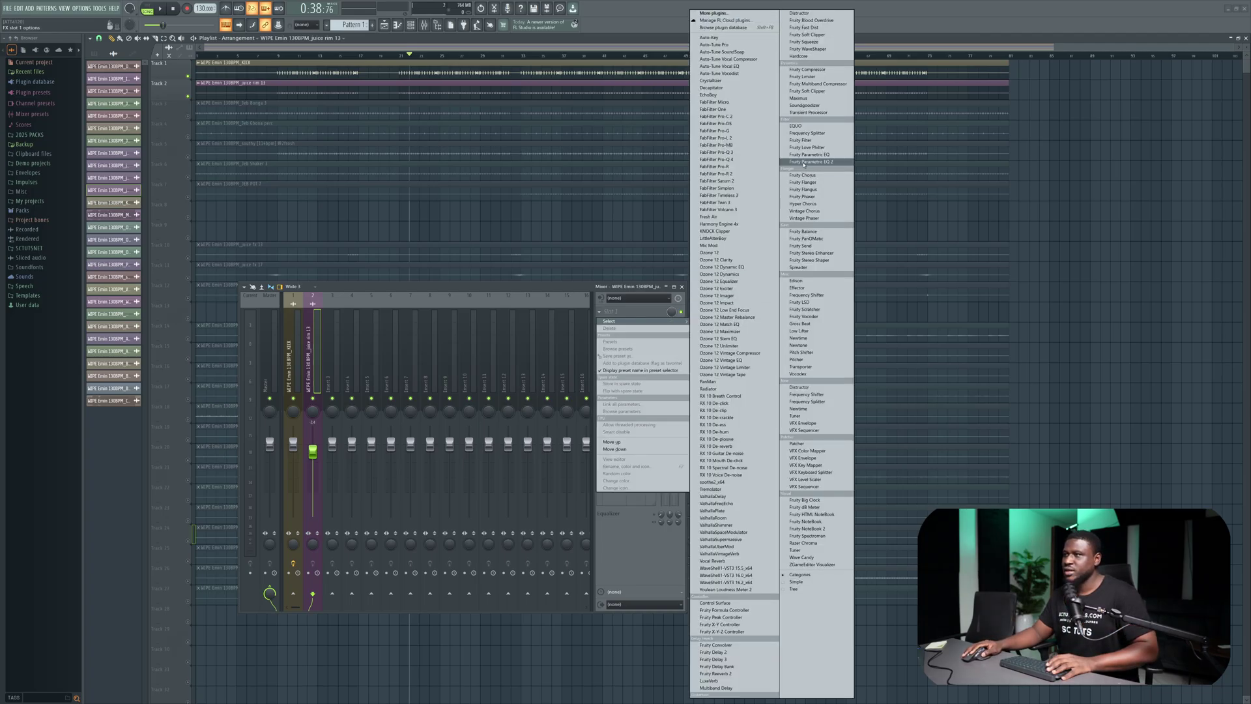
left_click(808, 162)
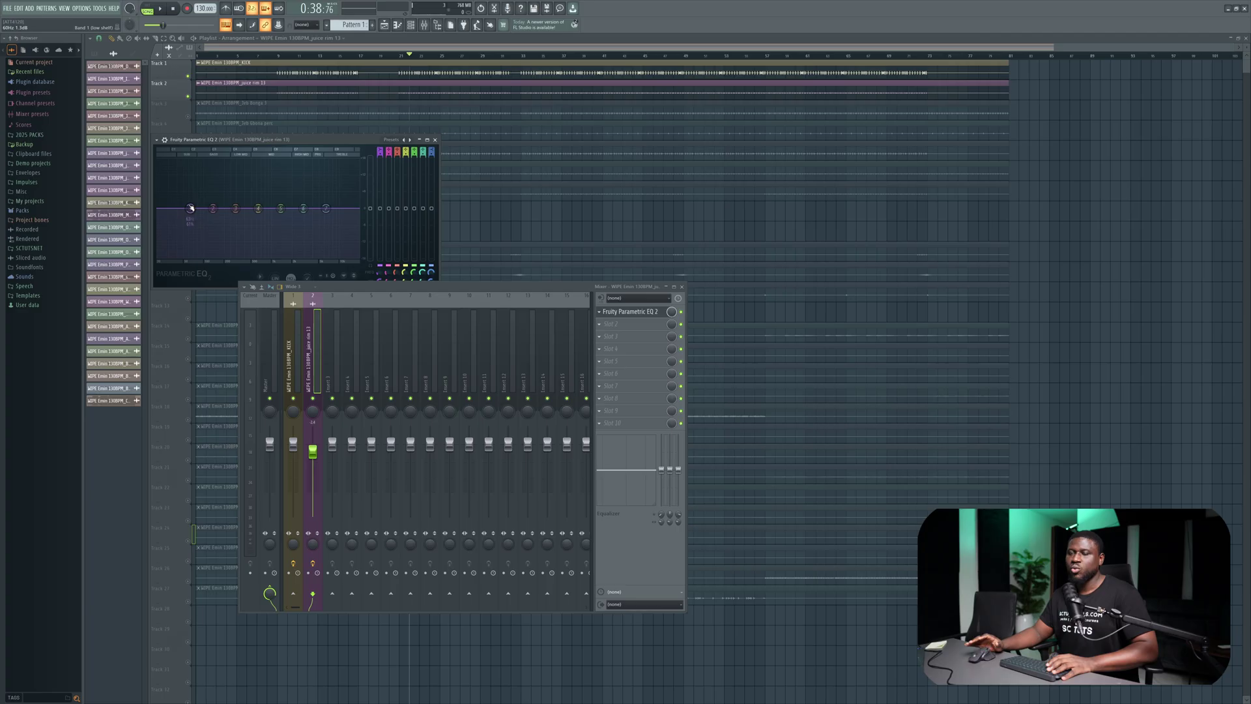
mouse_move(190, 208)
left_mouse_down()
mouse_move(229, 255)
mouse_move(186, 228)
left_mouse_up()
key("space")
right_click(193, 226)
mouse_move(206, 246)
left_click(234, 268)
left_click(232, 254)
Step: Raise the rim's high-pass cutoff to remove its low end, audition it with the kick and close the EQ
left_click_drag(193, 208, 206, 208)
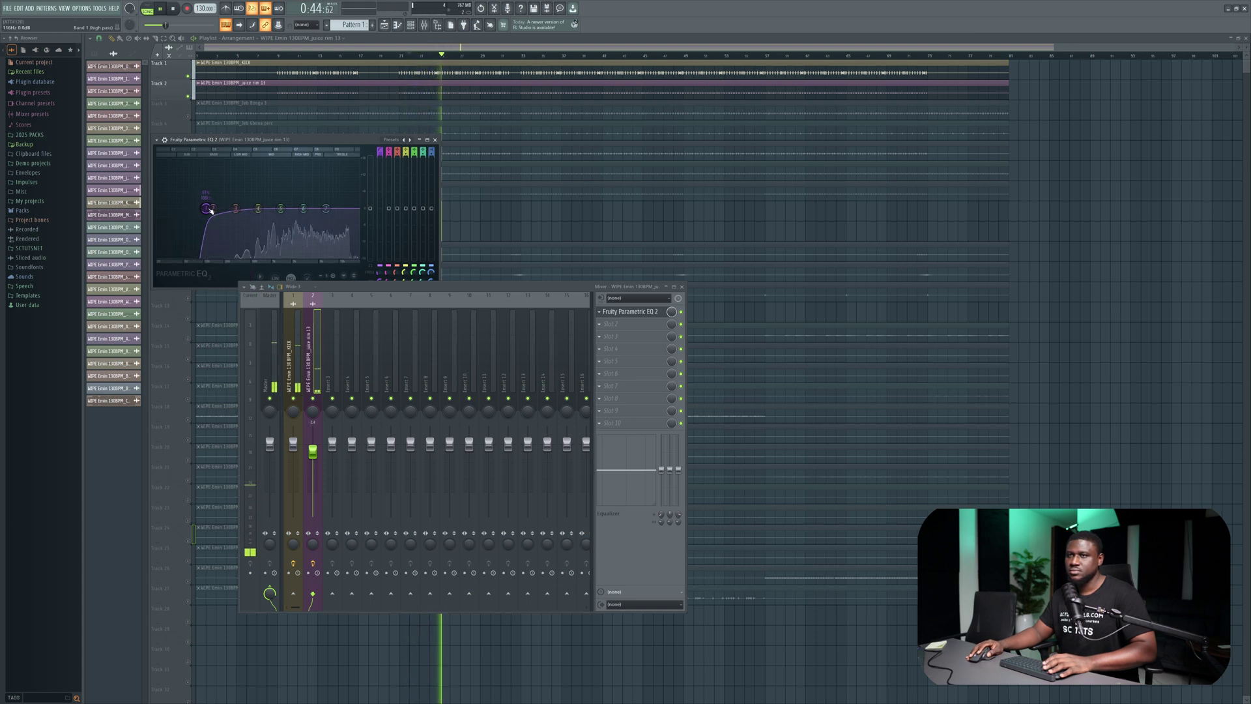
mouse_move(205, 208)
left_mouse_down()
mouse_move(244, 208)
mouse_move(213, 207)
left_mouse_up()
key("space")
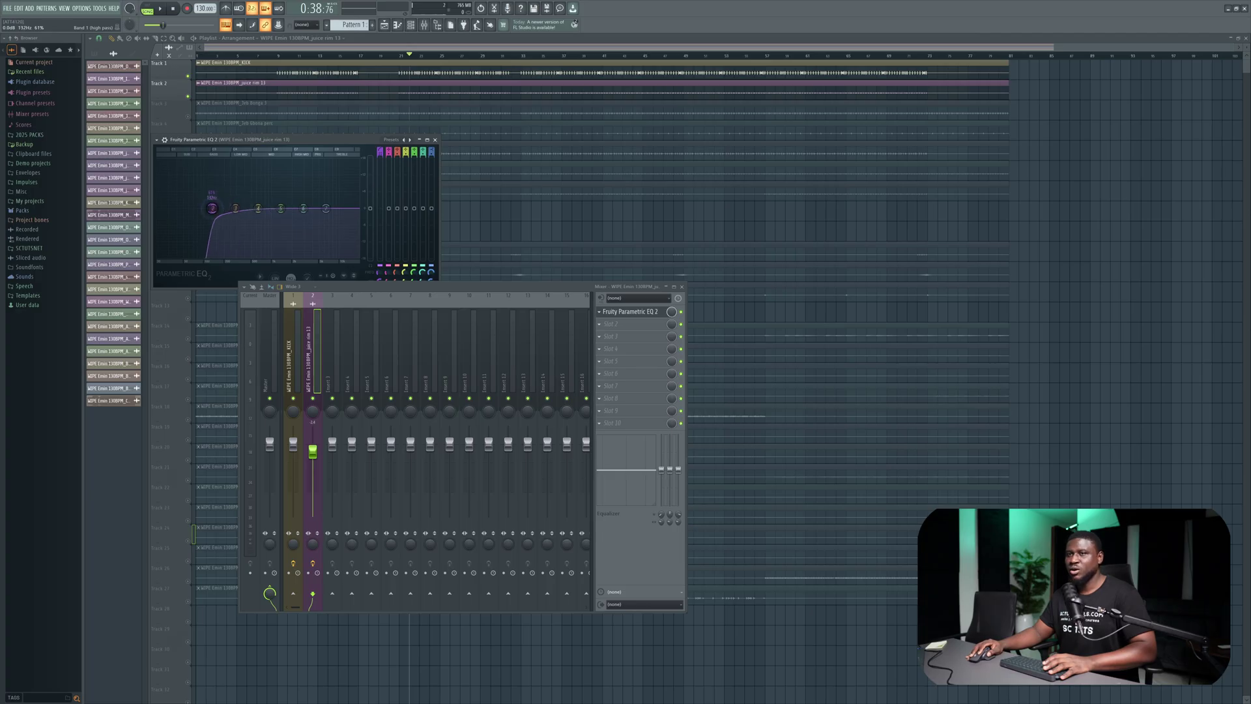
key("space")
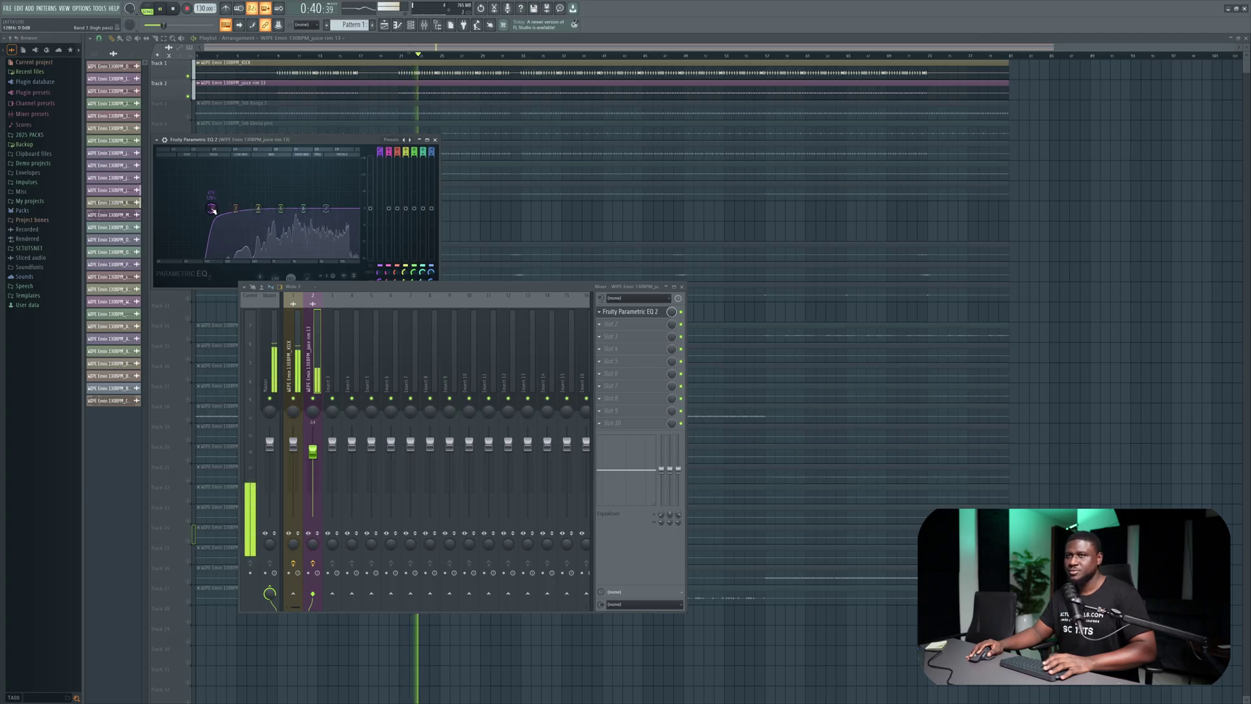
left_click(435, 139)
key("space")
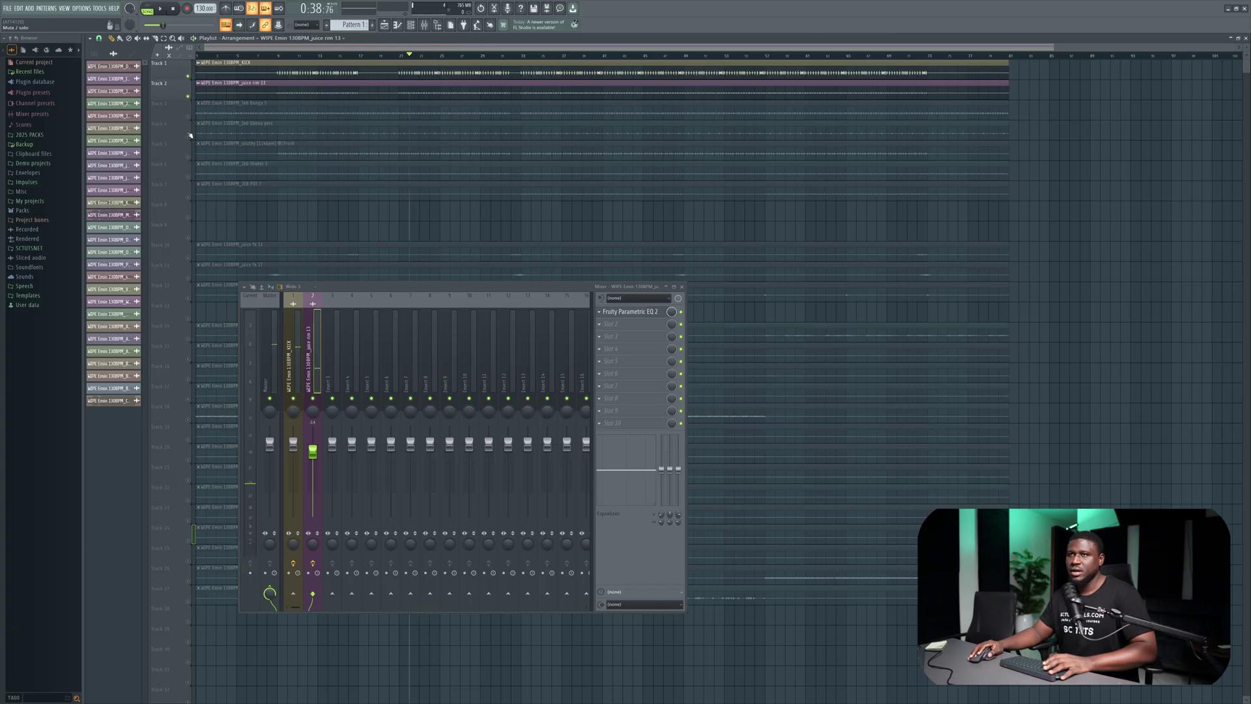
Step: Unmute track 3, play it with the kick and rim, and select its bonga clip
left_click(188, 116)
key("space")
double_click(367, 105)
left_click(346, 104)
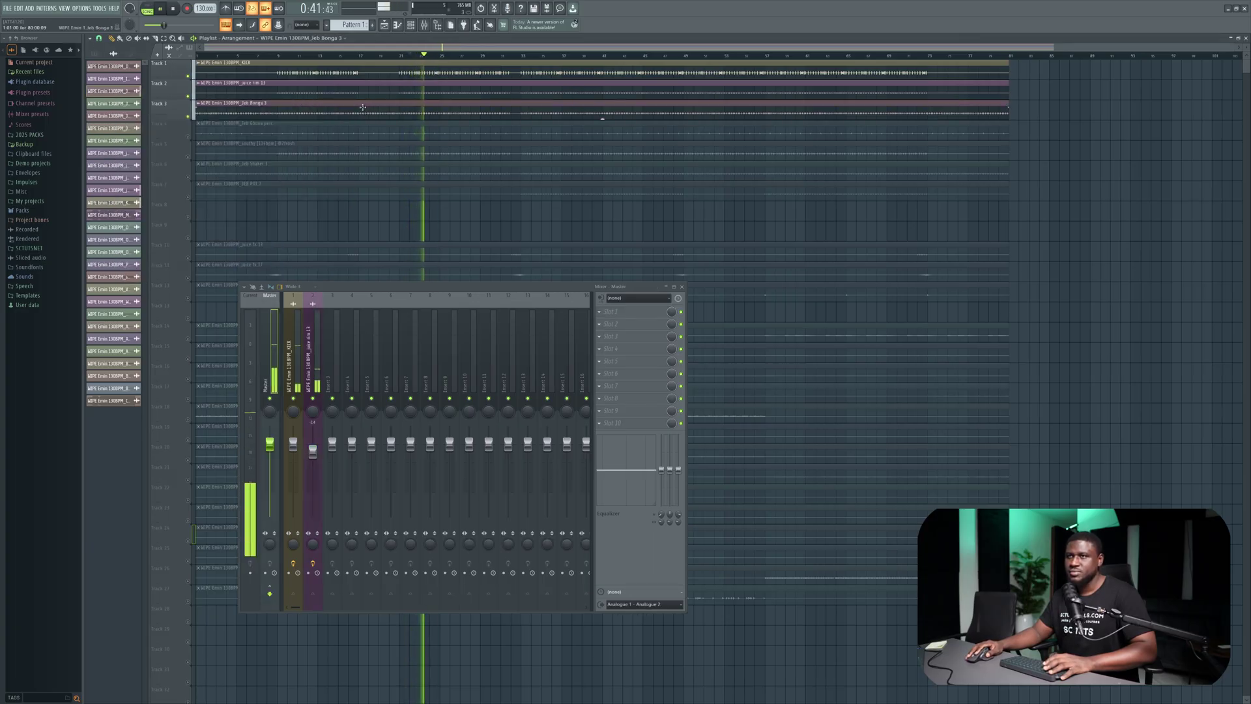
key("space")
left_click(189, 157)
key("space")
left_click(188, 158)
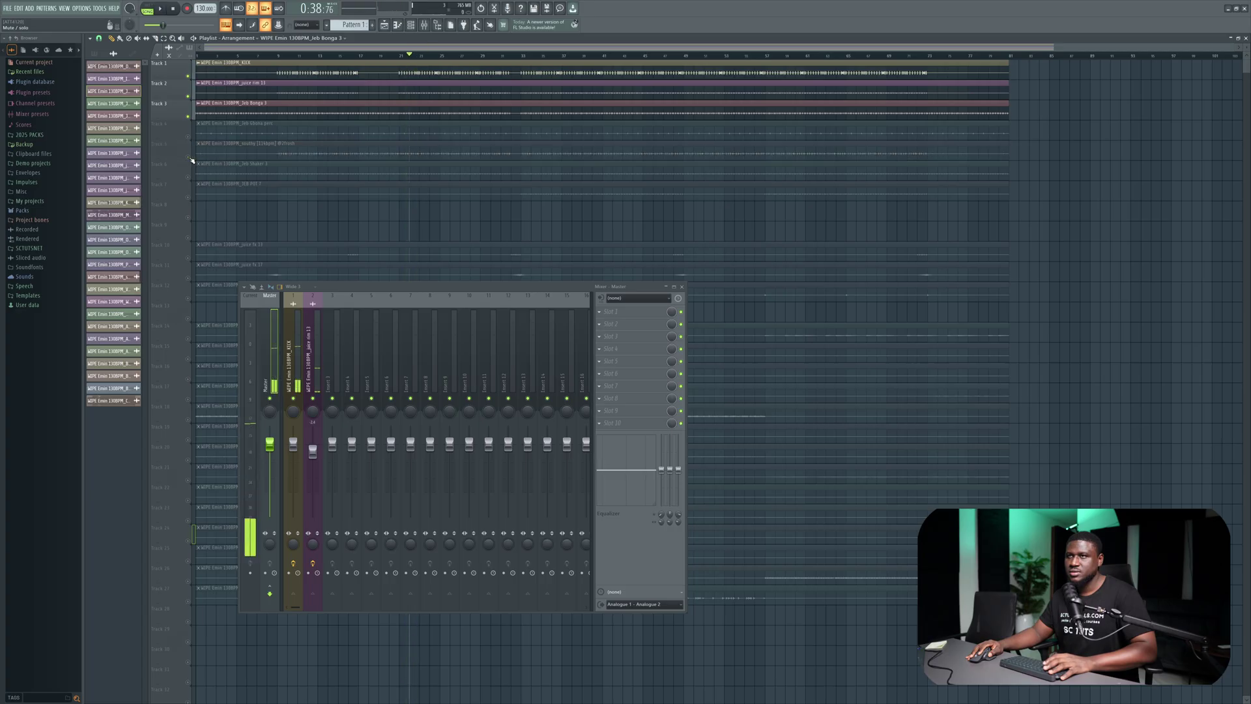
left_click(188, 157)
left_click(189, 157)
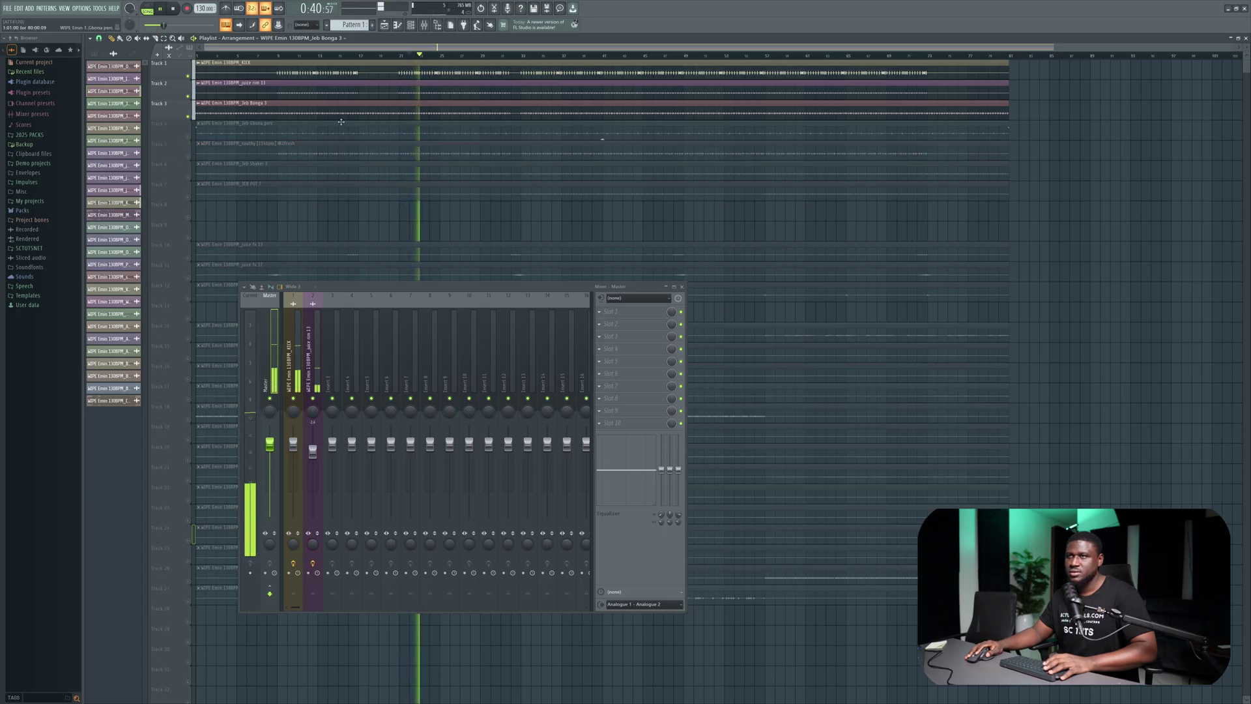
Step: Open the bonga clip's channel settings, stop playback and route the clip to mixer insert 3
double_click(602, 116)
key("space")
left_click(329, 345)
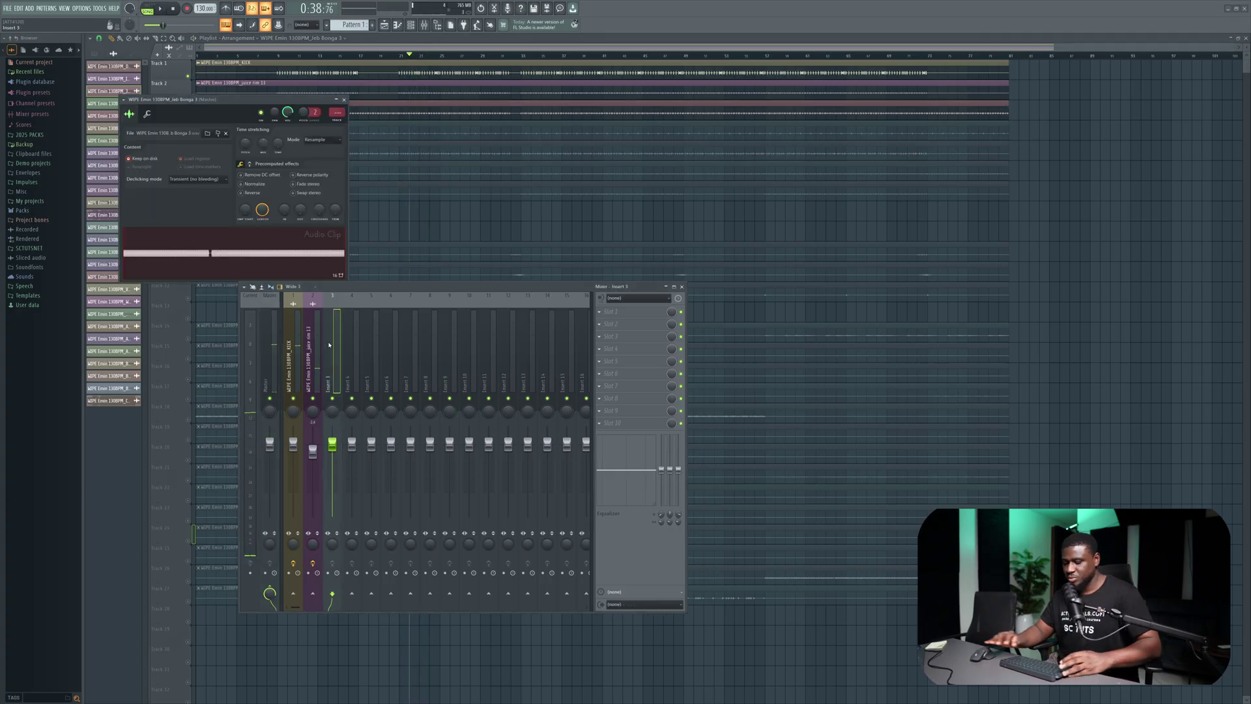
key("ctrl+l")
Step: Load Fruity Parametric EQ 2 in the bonga insert's first slot, high-pass its low end with band 1 during playback and close the open windows
left_click(628, 315)
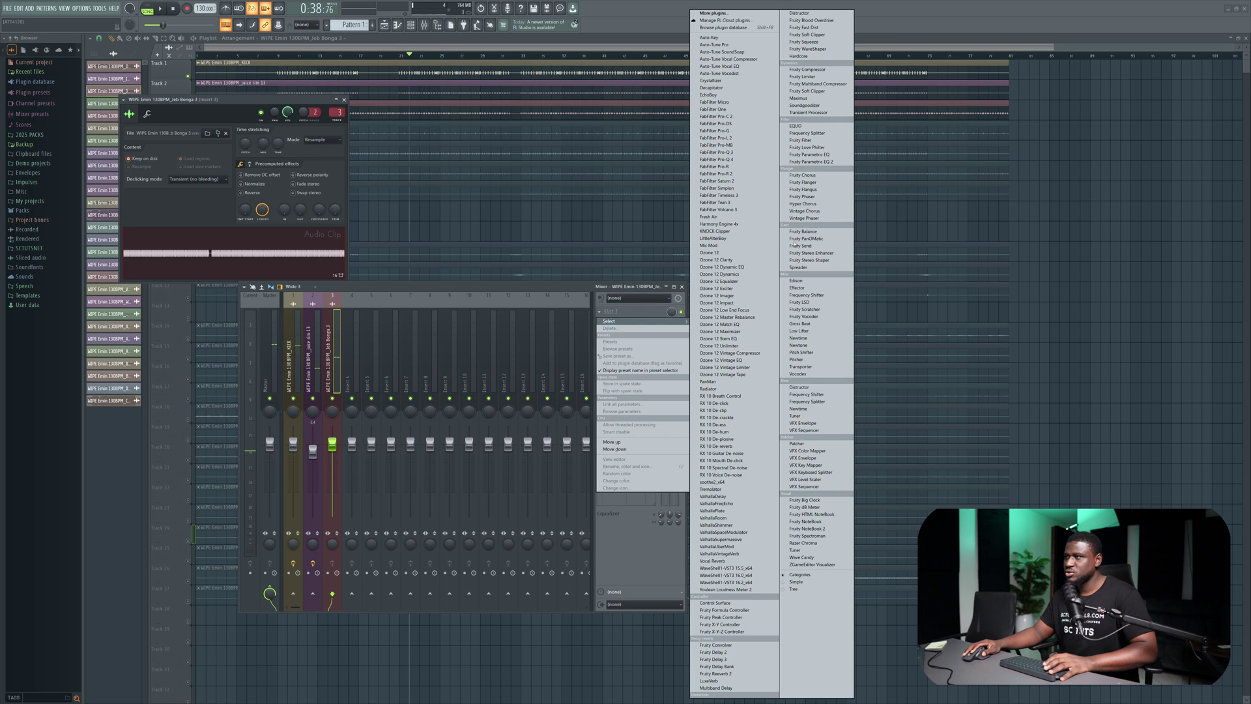
left_click(815, 182)
key("space")
left_click_drag(127, 146, 122, 145)
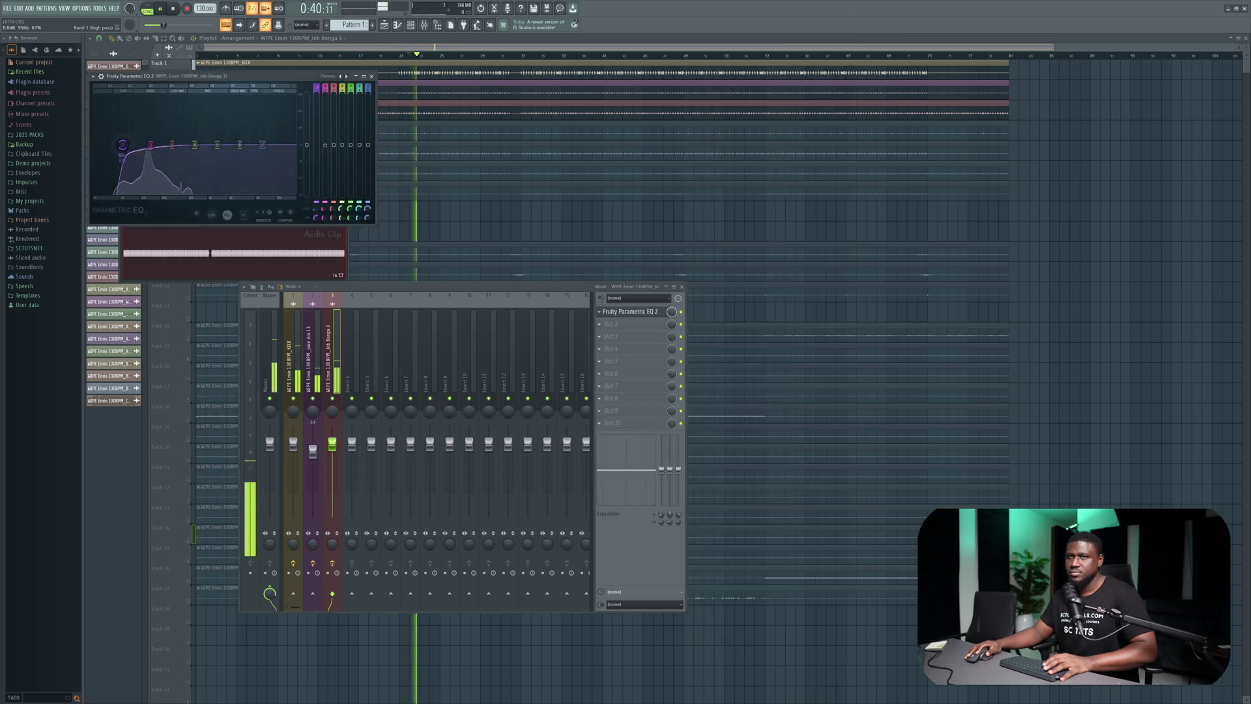
key("Escape")
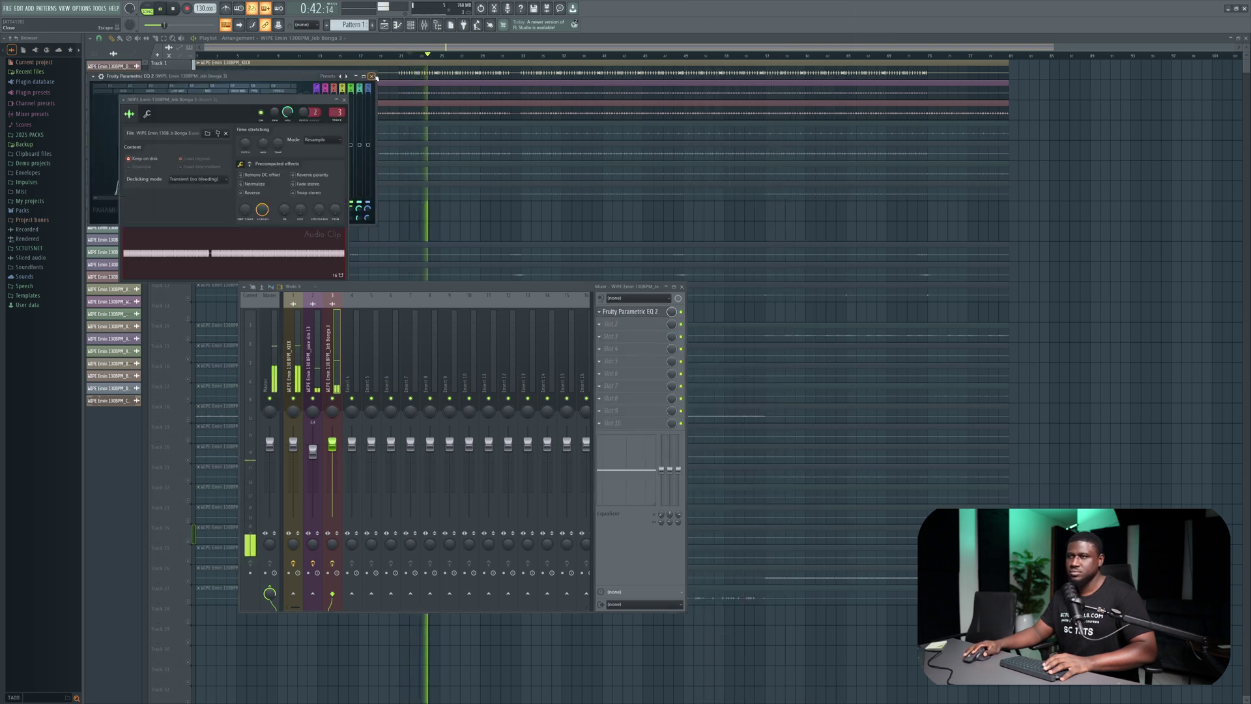
key("Escape")
key("space")
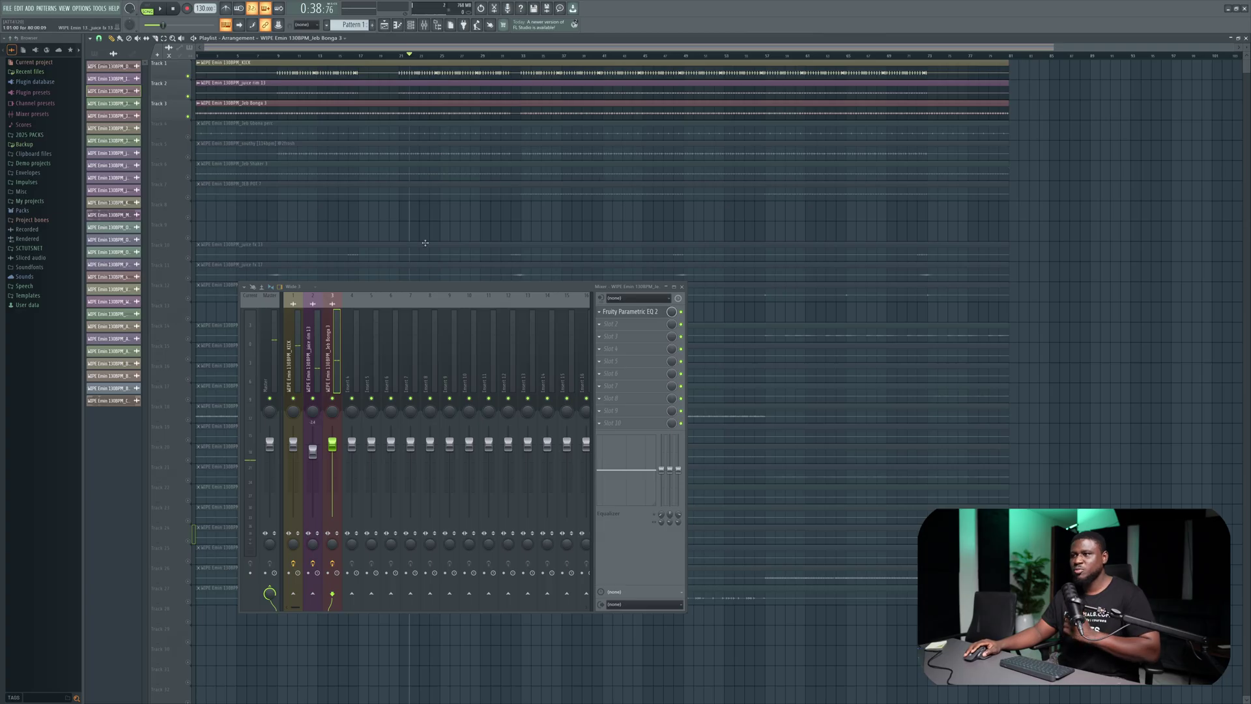
Step: Load Fruity Fast Dist in the bonga insert's second slot and adjust its mix level during playback
left_click(629, 329)
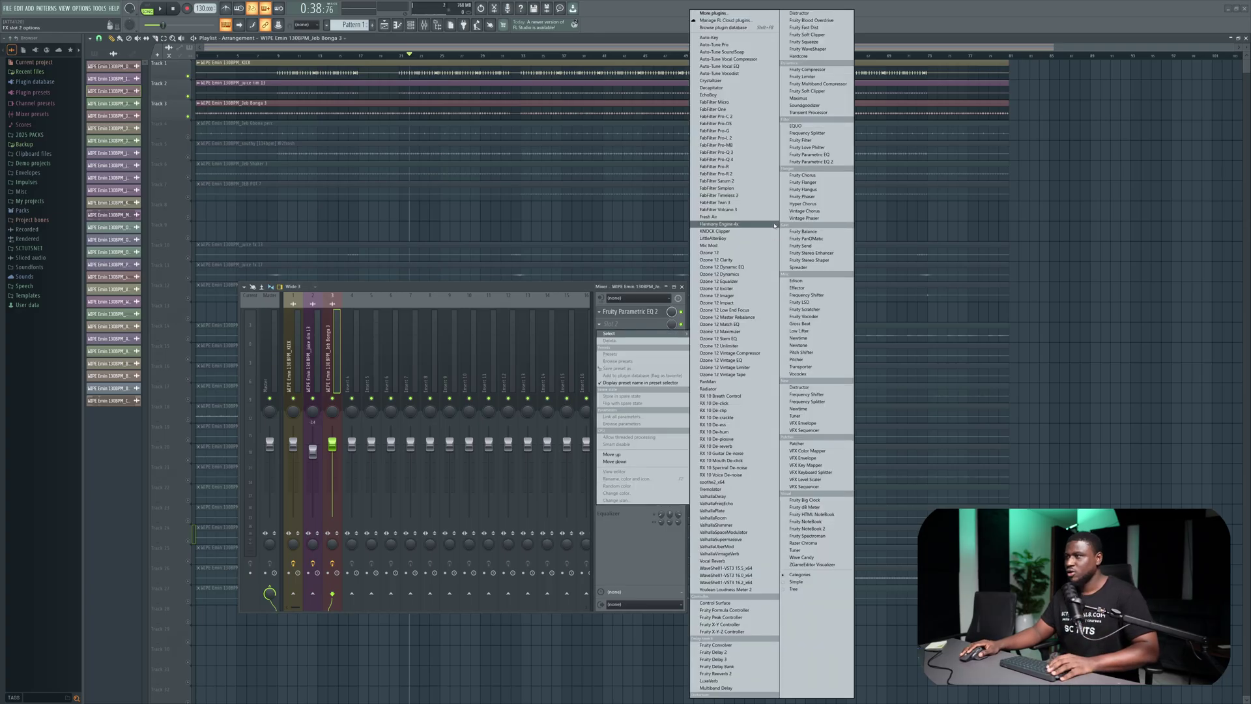
left_click(804, 27)
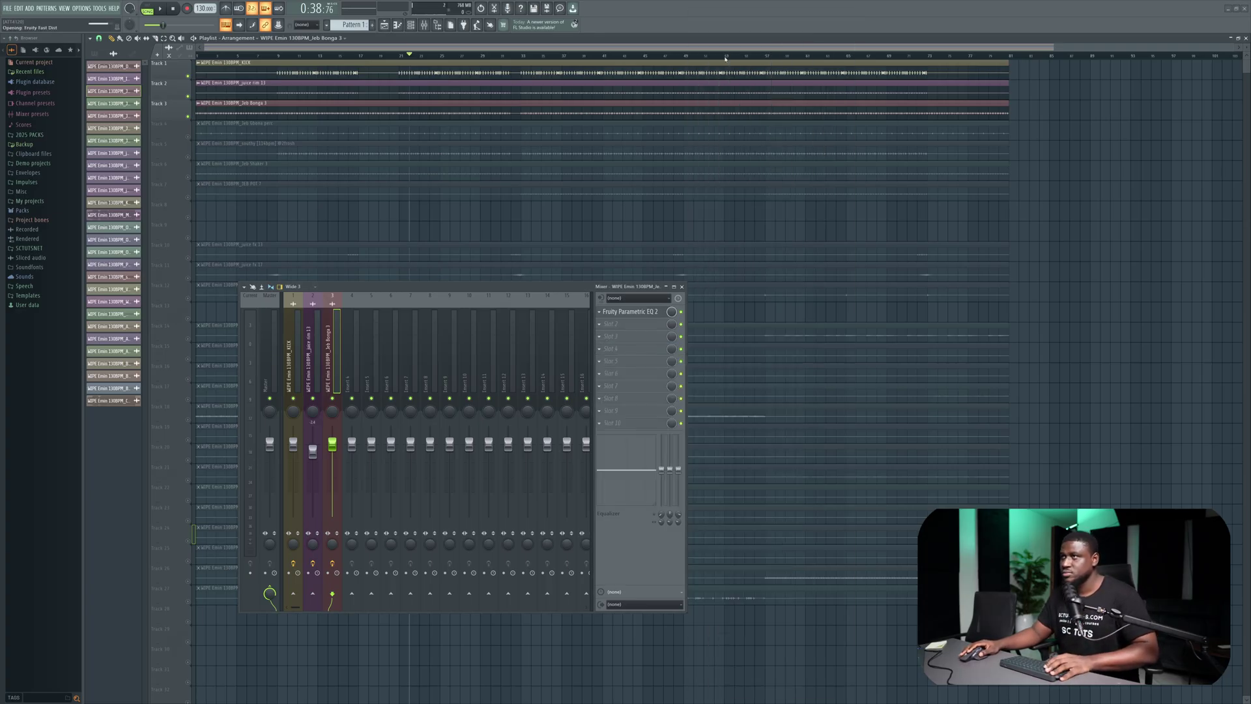
key("space")
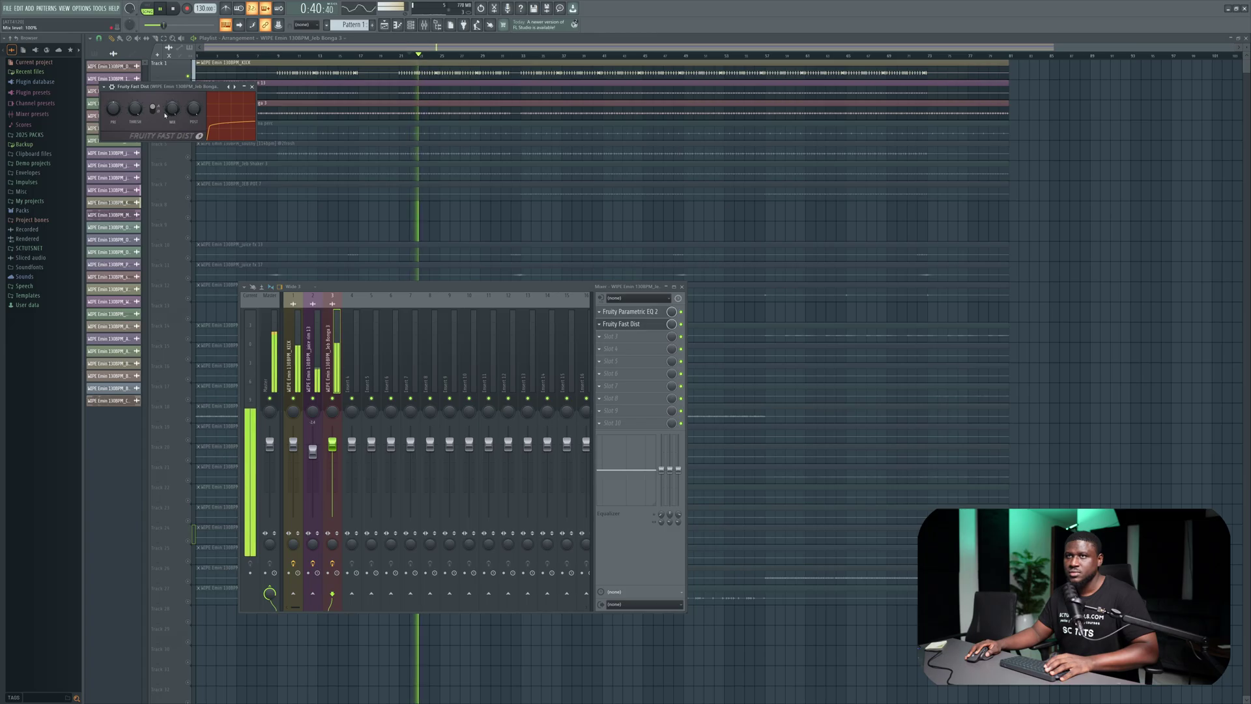
key("space")
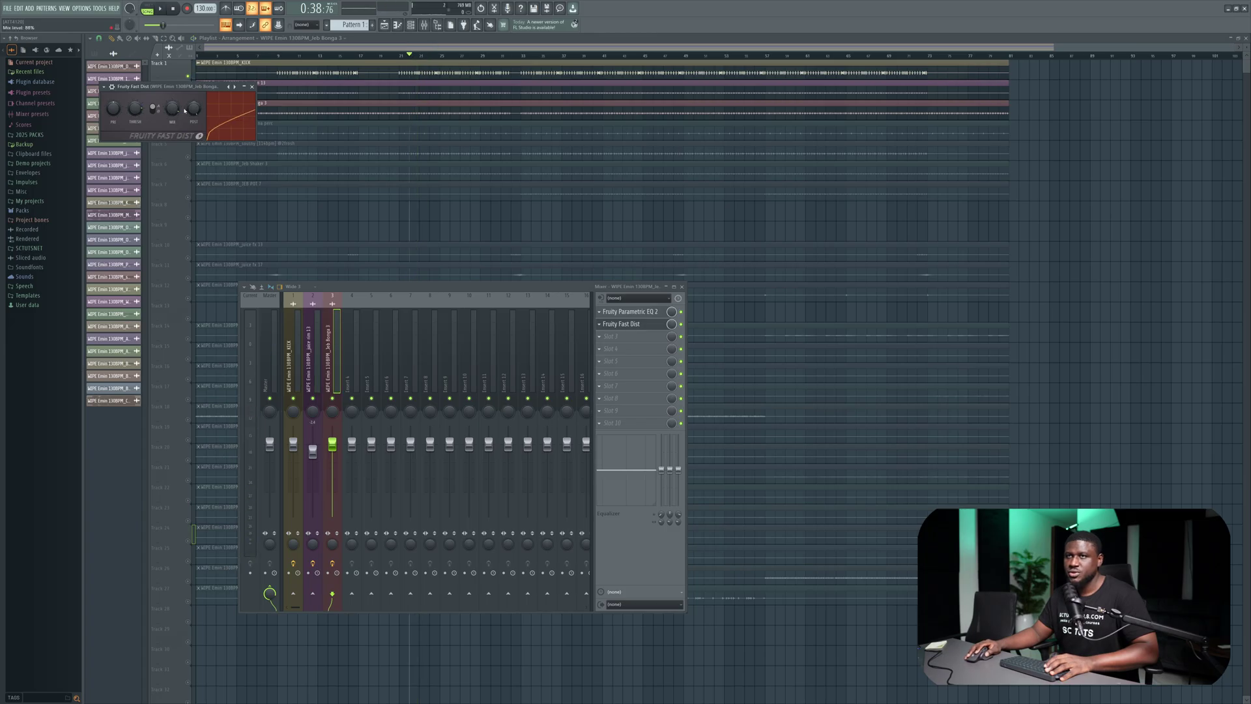
Step: Adjust the bonga distortion's post gain by ear during playback and close the plugin
key("space")
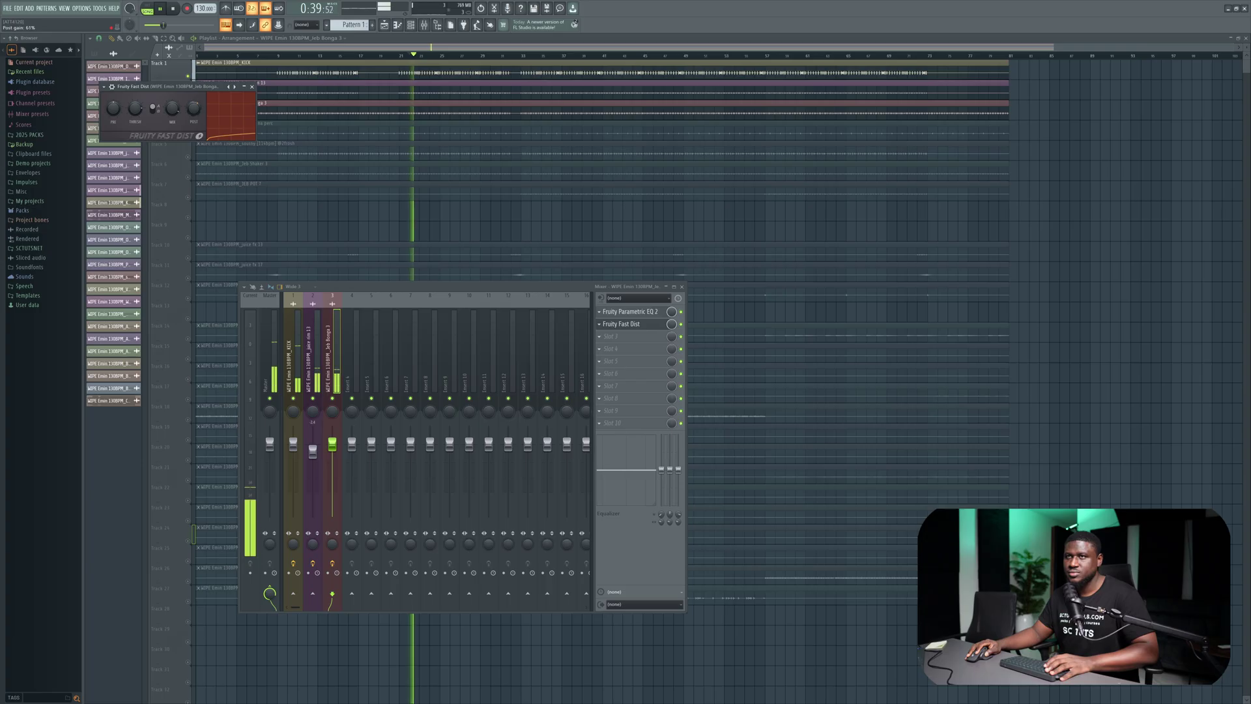
left_click_drag(194, 108, 194, 105)
left_click(112, 86)
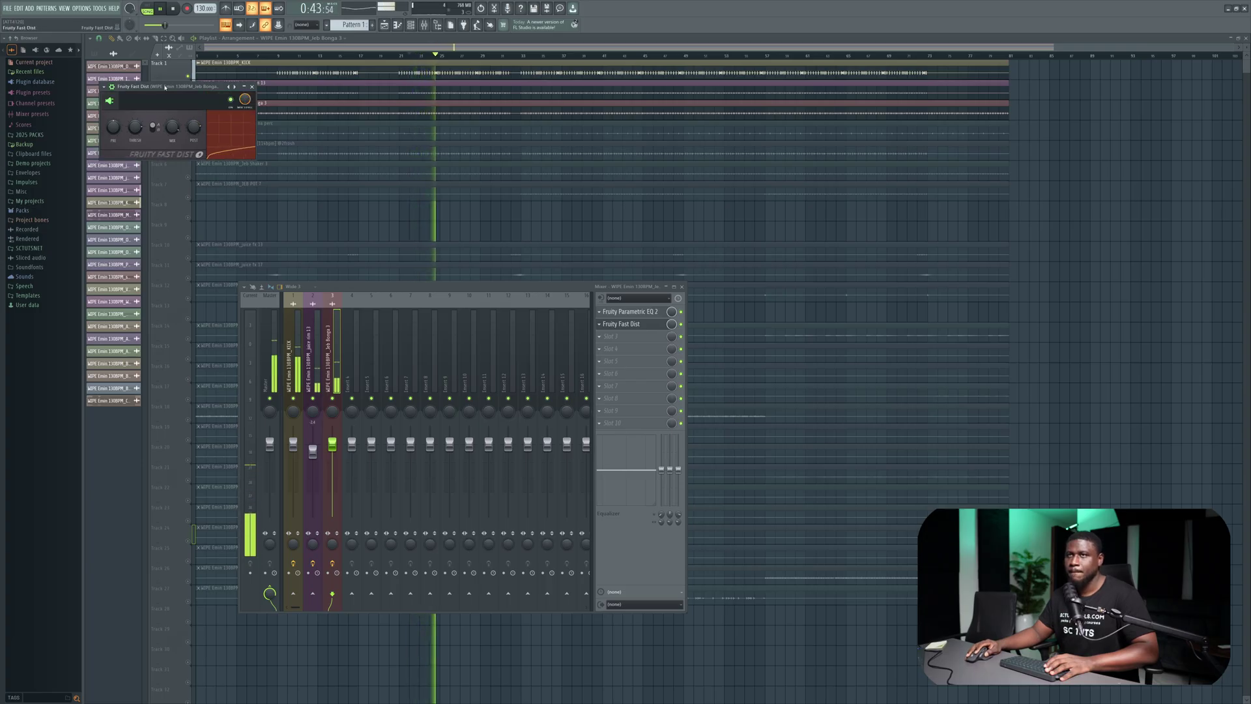
left_click(252, 87)
key("space")
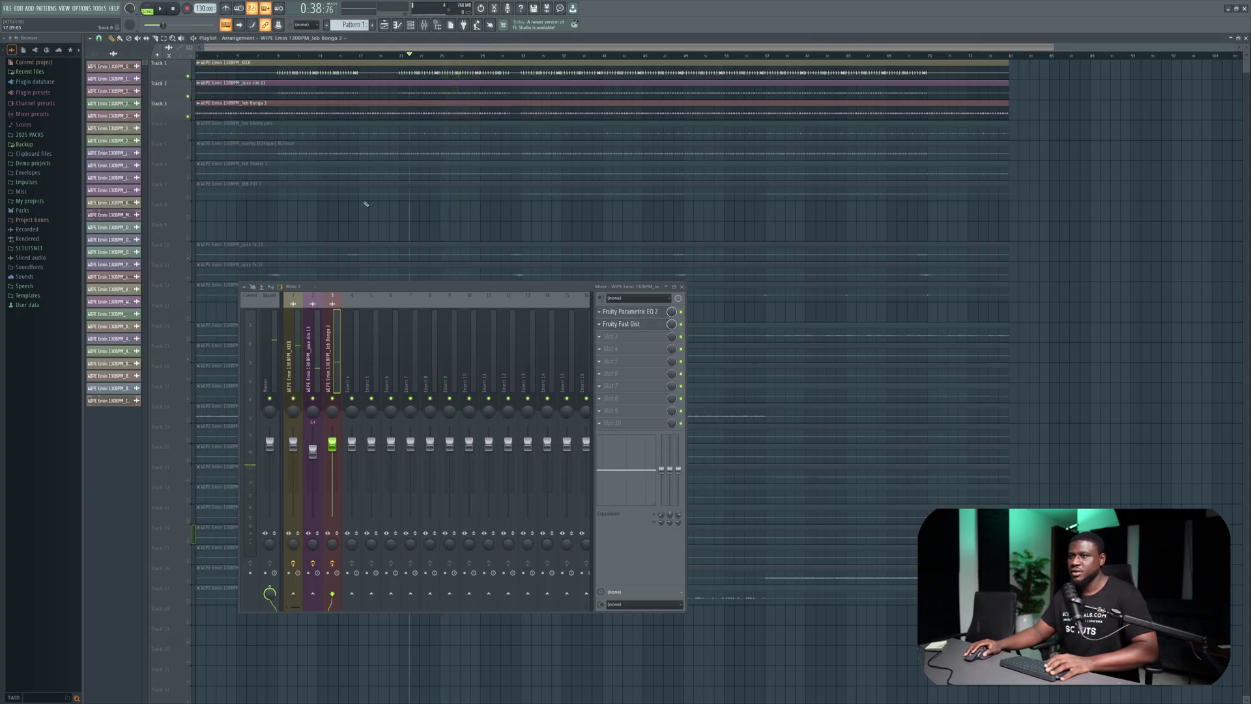
Step: Unmute track 4, play it with the other drums and route its Gbona percussion clip to mixer insert 4
left_click(188, 138)
key("space")
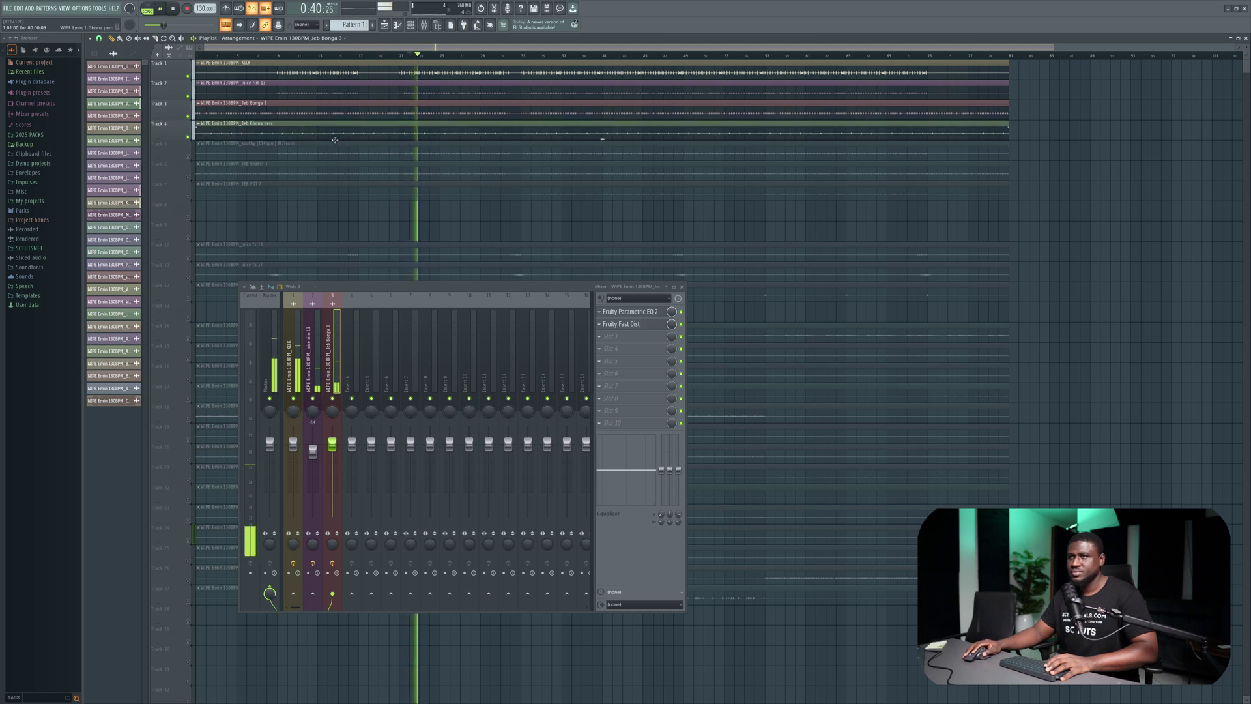
double_click(310, 134)
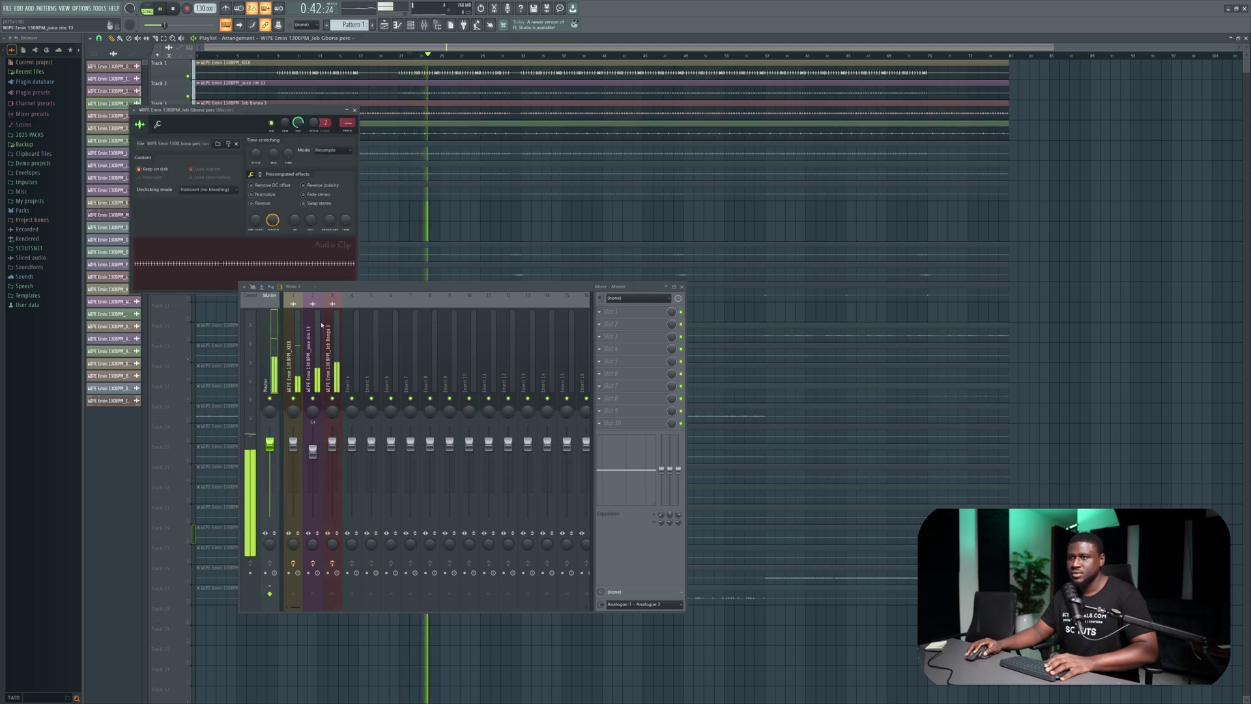
key("space")
left_click(357, 363)
key("ctrl+l")
Step: Load Fruity Parametric EQ 2 in the Gbona percussion insert's first slot and make band 1 a steep high-pass filter
key("space")
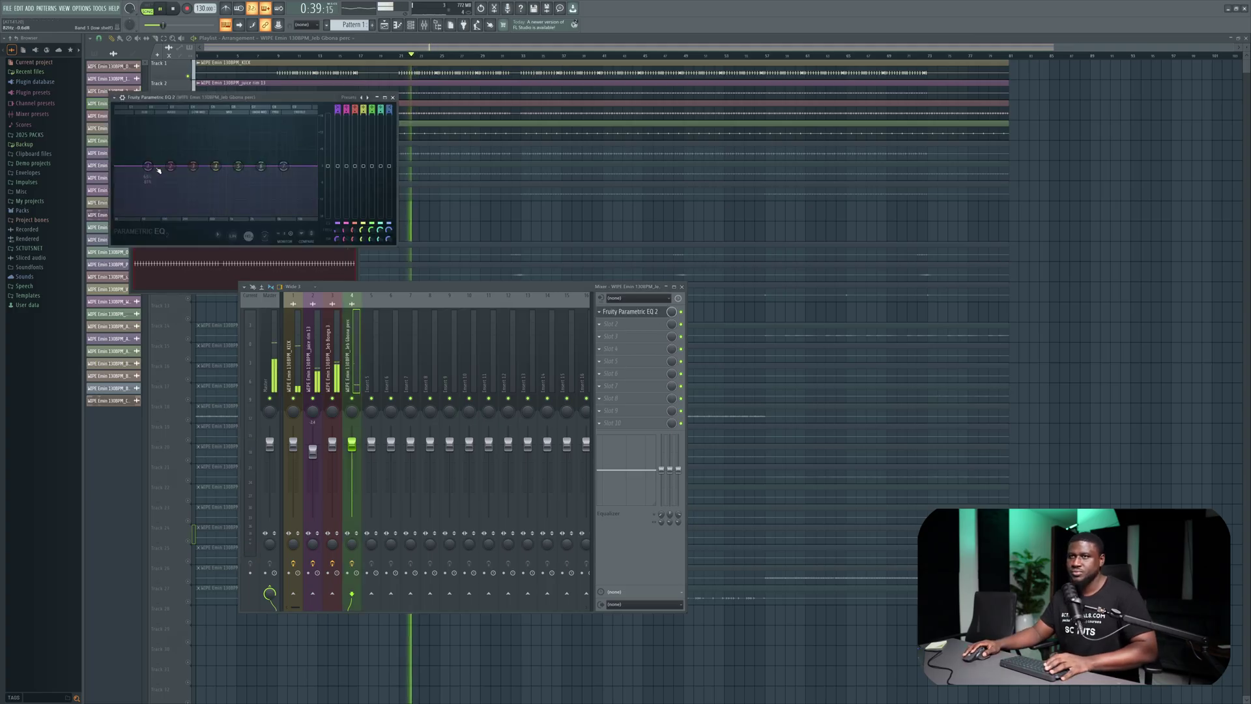
left_click_drag(148, 166, 146, 207)
right_click(146, 207)
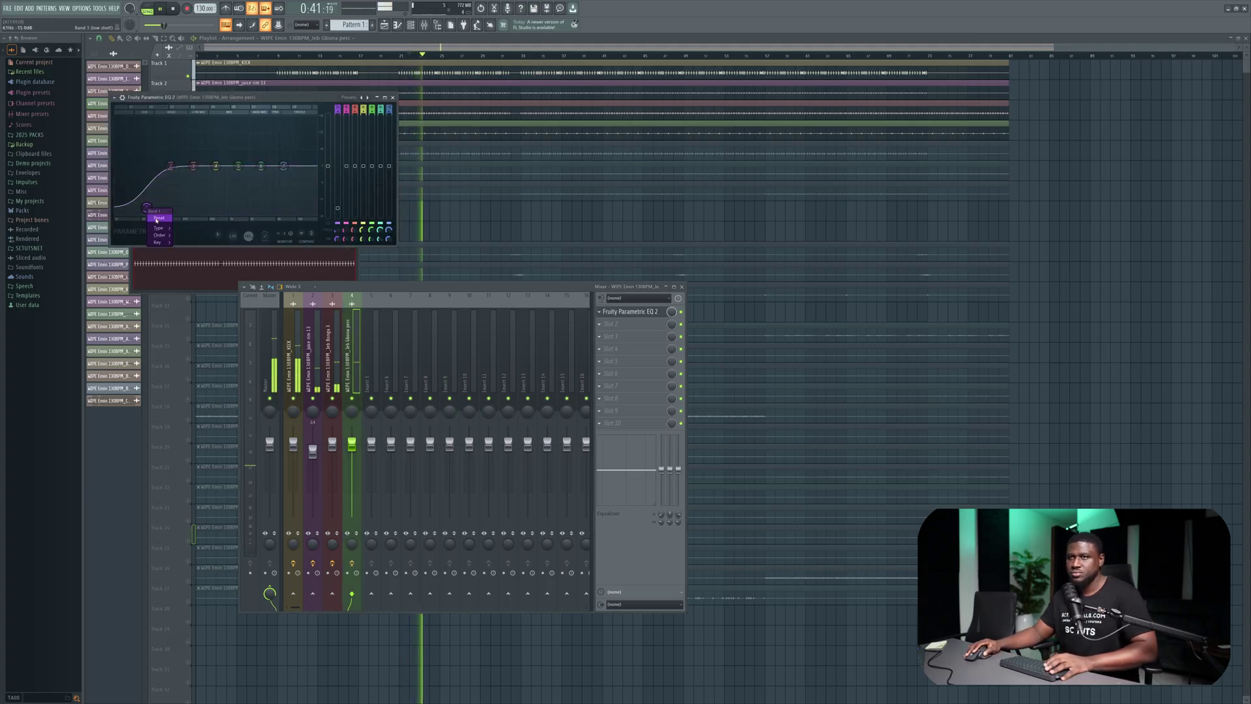
mouse_move(158, 227)
right_click(189, 249)
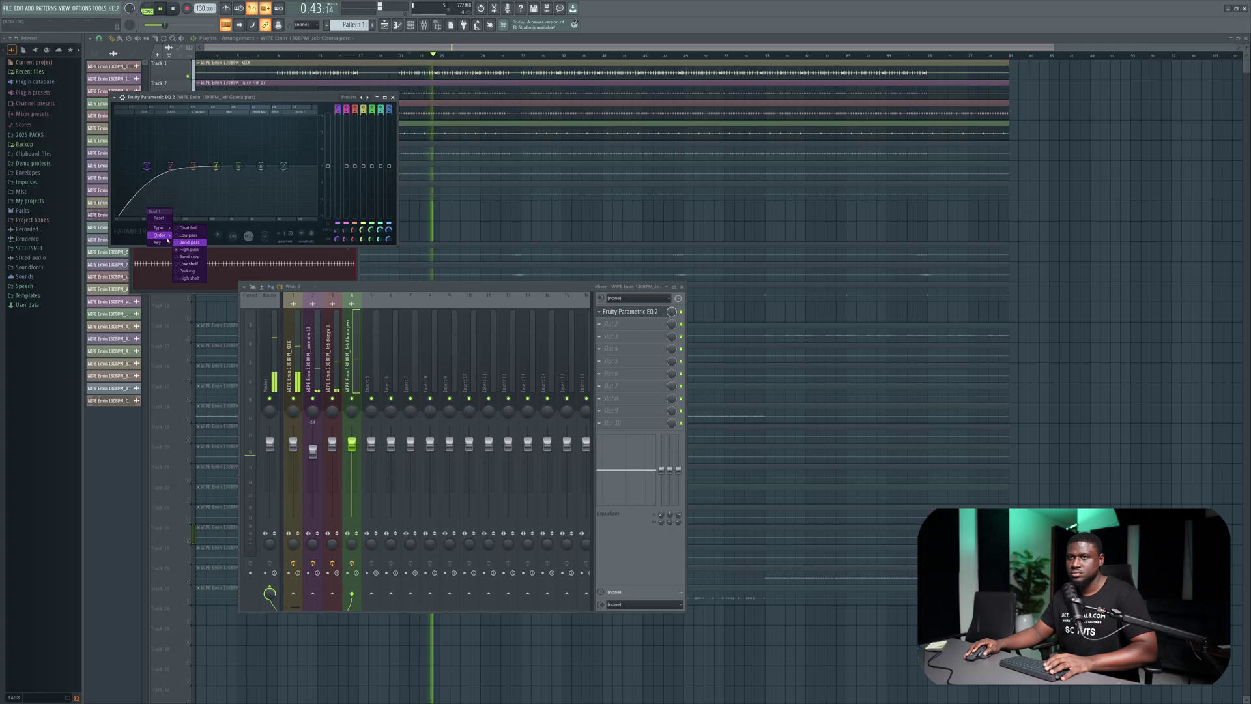
left_click(189, 235)
Step: Raise the Gbona percussion's high-pass cutoff to trim its low end, close the EQ and stop playback
left_click_drag(147, 166, 158, 166)
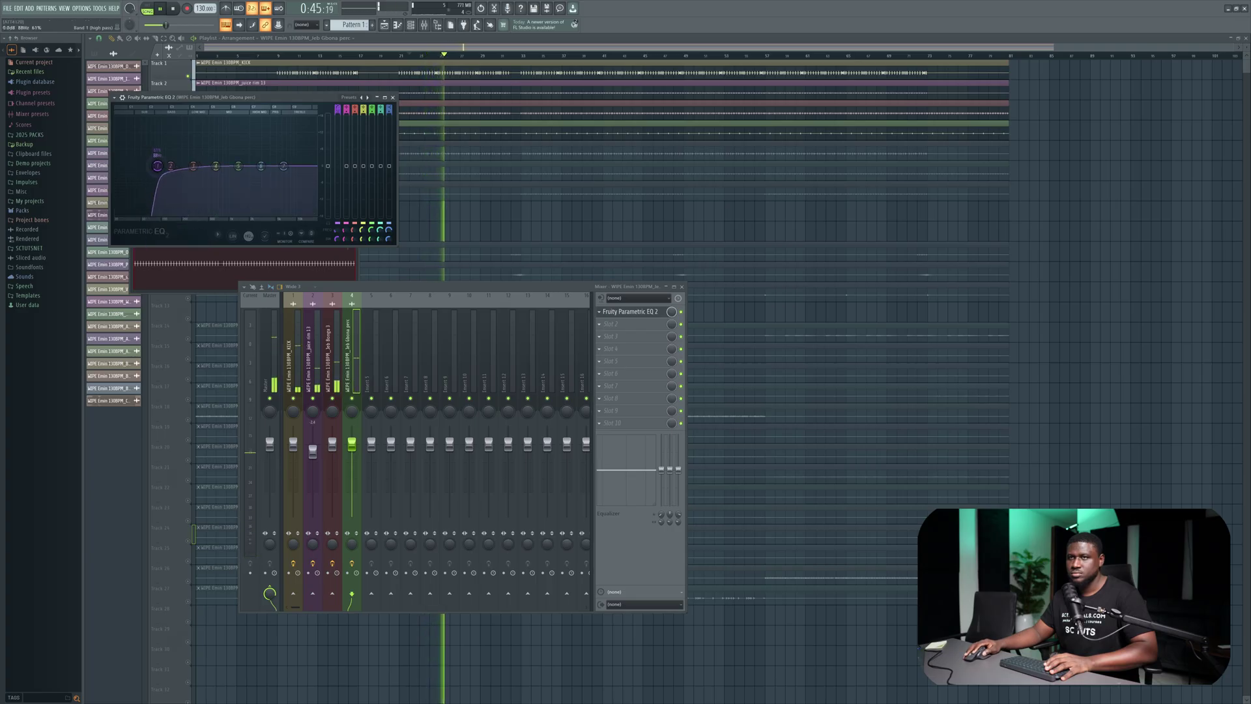
left_click(393, 98)
key("space")
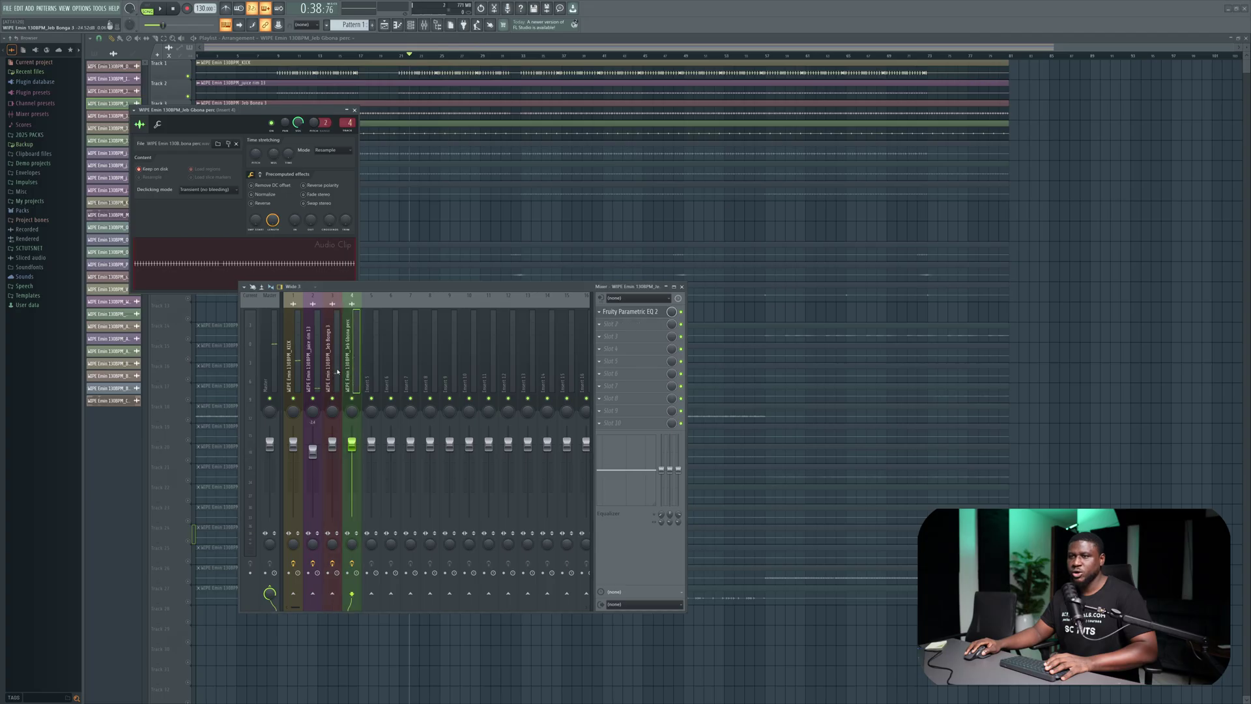
Step: Pan the bonga about 21% left and the Gbona percussion to the right, audition the spread and close the clip settings
left_click_drag(336, 411, 337, 419)
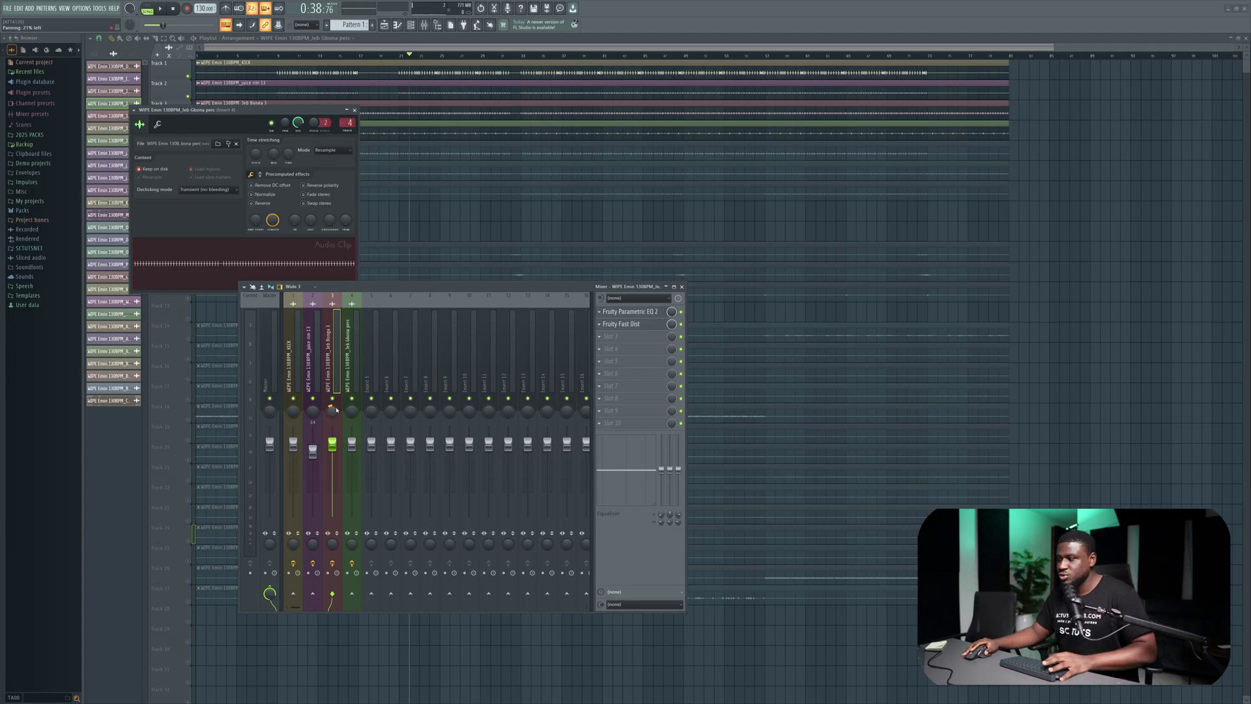
key("space")
left_click_drag(352, 411, 352, 388)
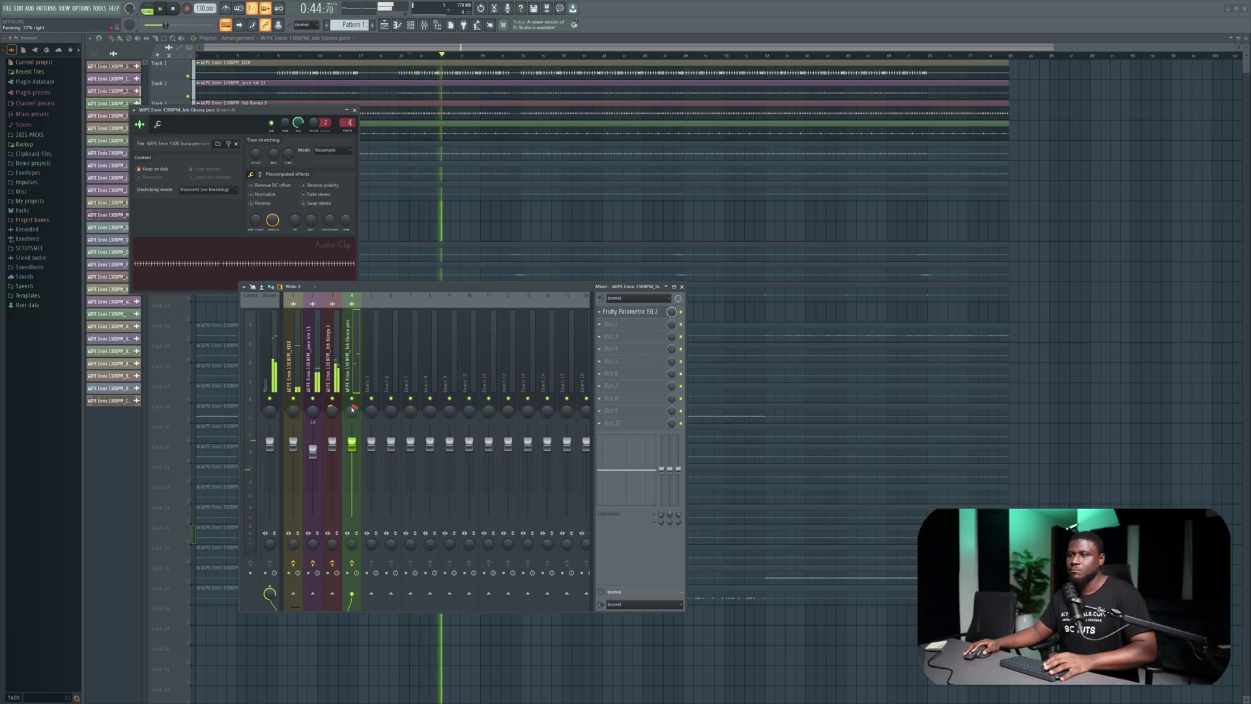
left_click(355, 110)
key("space")
Step: Unmute track 5, play it with the other drums and route its clip to mixer insert 5
left_click(188, 156)
key("space")
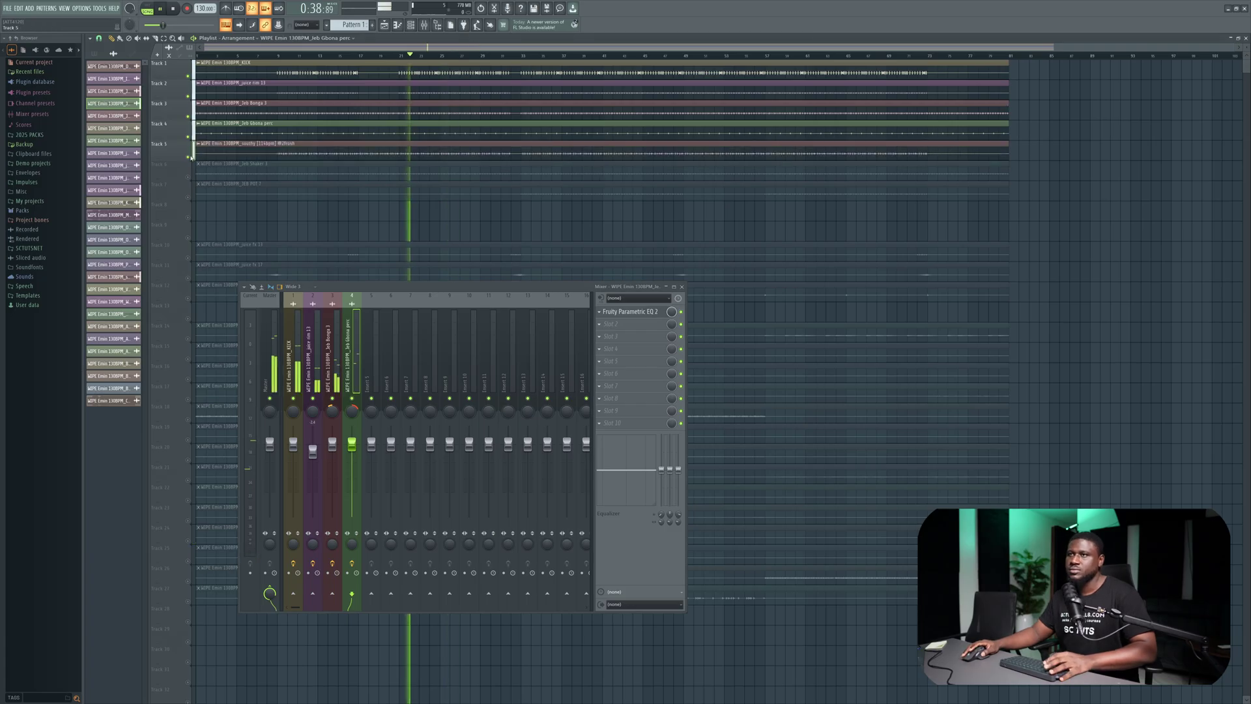
double_click(352, 146)
left_click(373, 352)
key("ctrl+l")
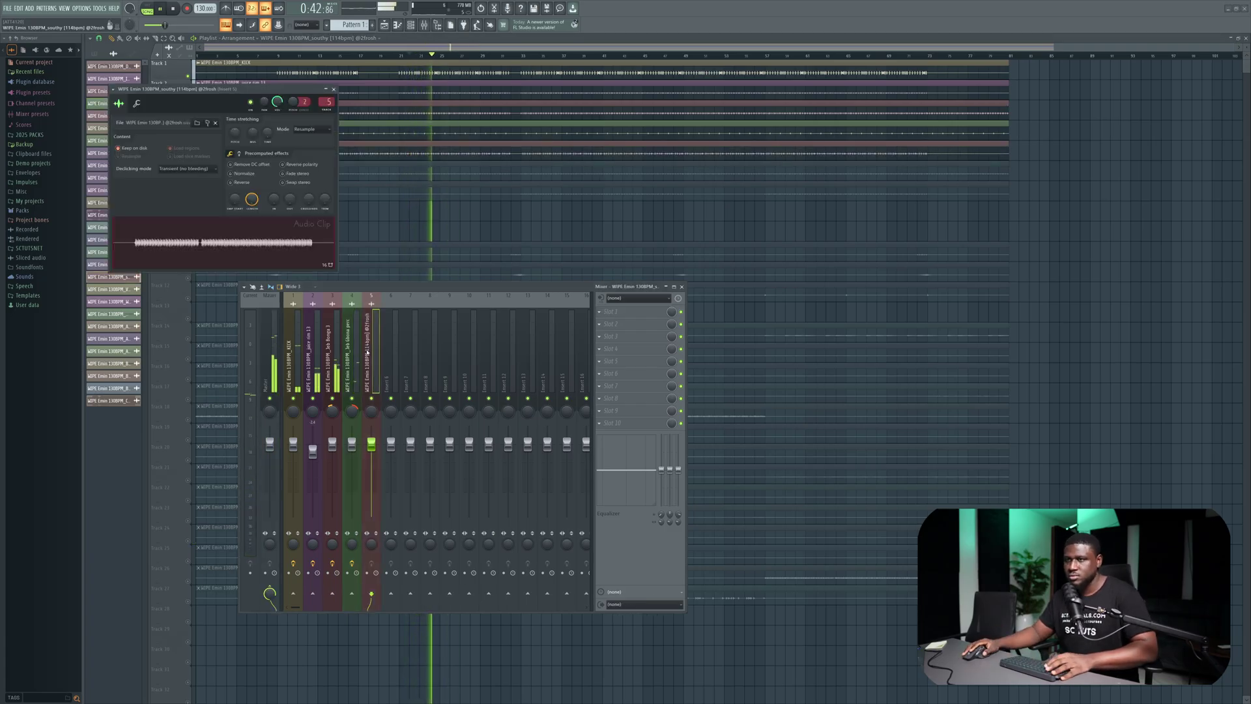
key("space")
left_click(413, 135)
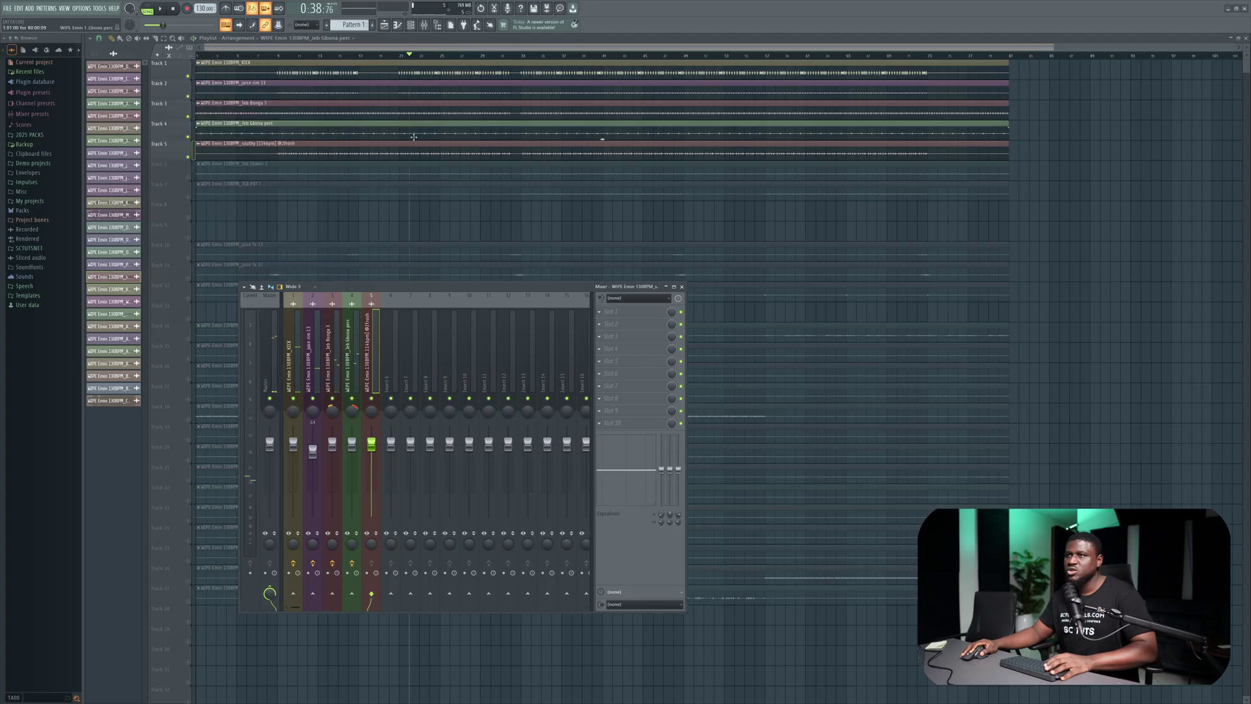
Step: Solo track 5 to hear it alone, release the solo and mute tracks 6 to 9
right_click(190, 159)
key("space")
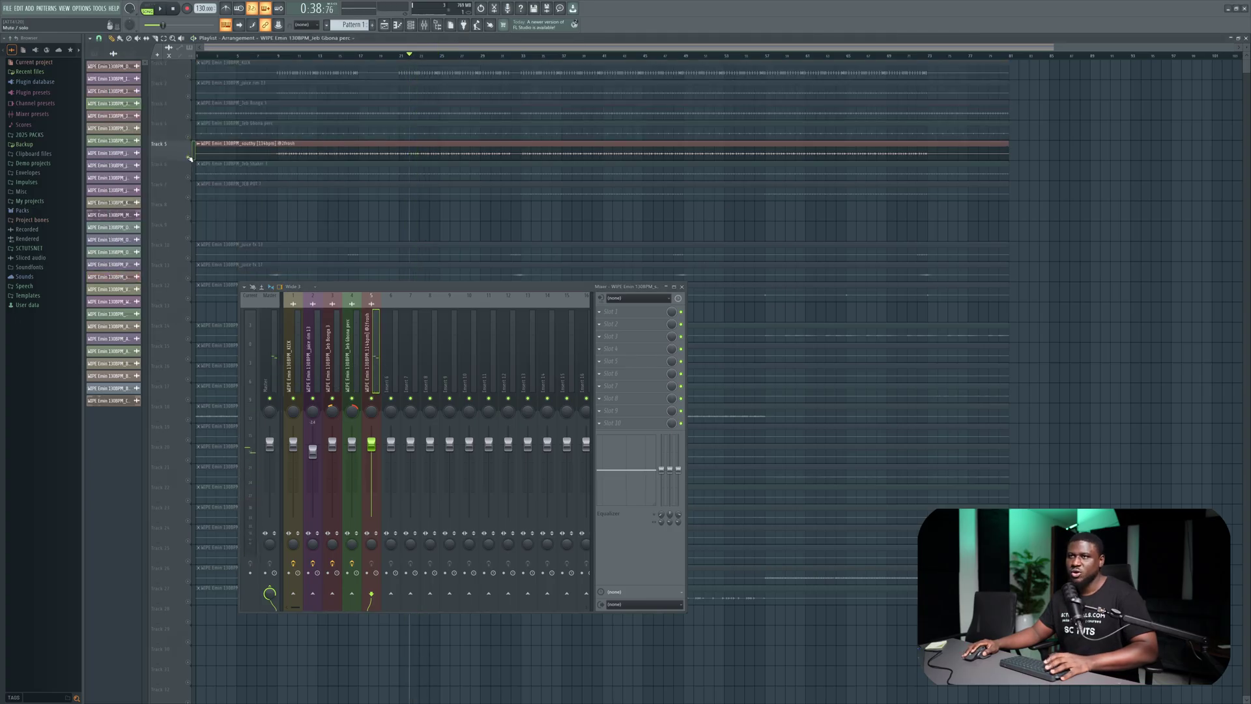
right_click(189, 158)
left_click(189, 197)
left_click(188, 178)
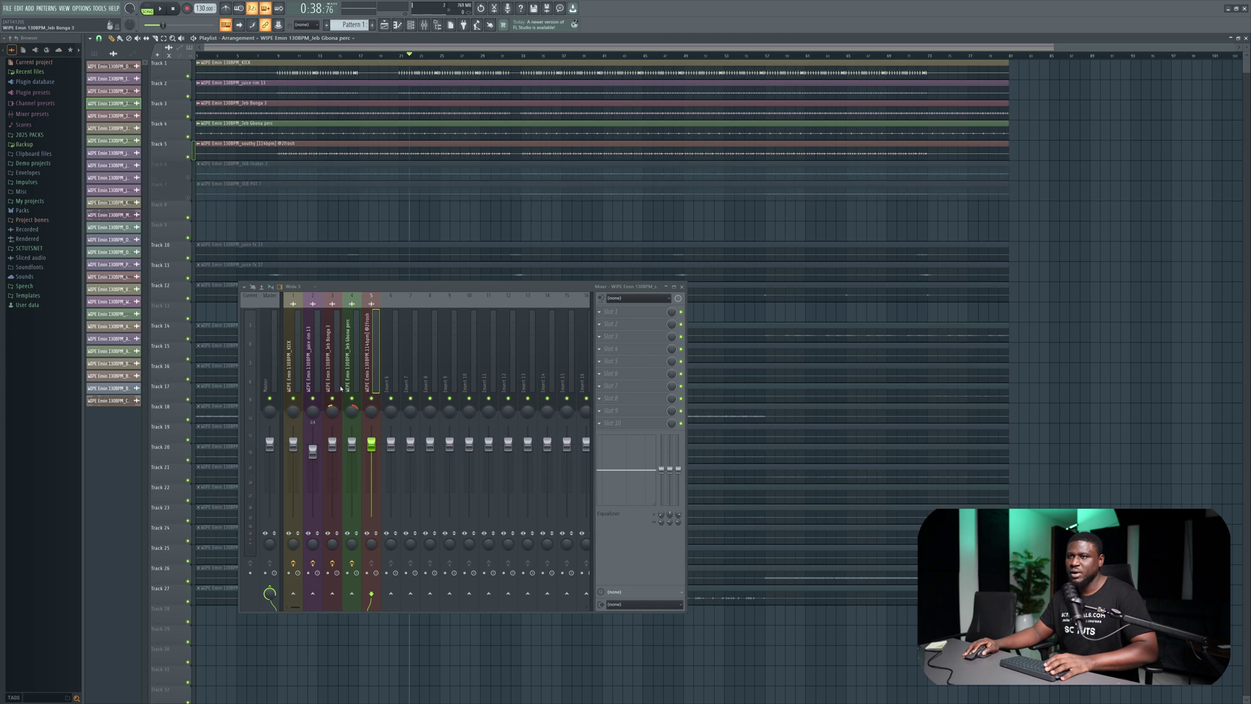
Step: Balance track 5 against the other drums during playback by setting insert 5's fader to about -2.4 dB
left_click(311, 366)
left_click(373, 365)
key("space")
key("space")
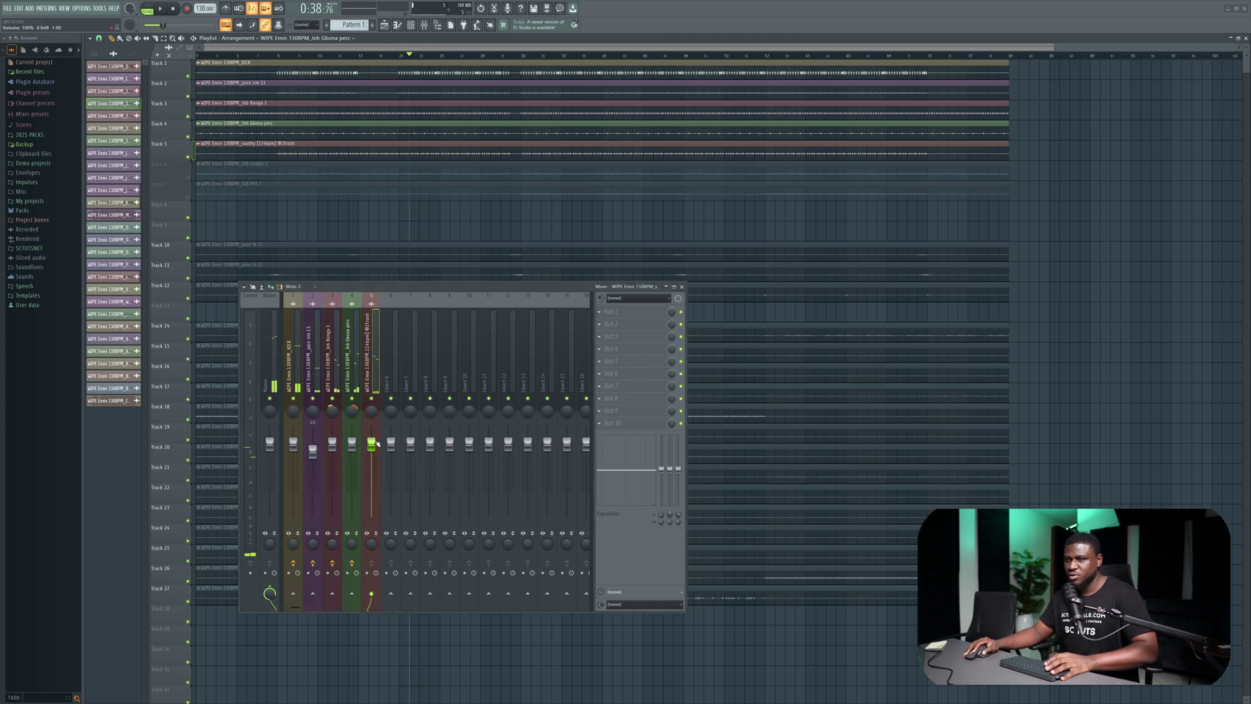
left_click_drag(371, 495, 371, 469)
key("space")
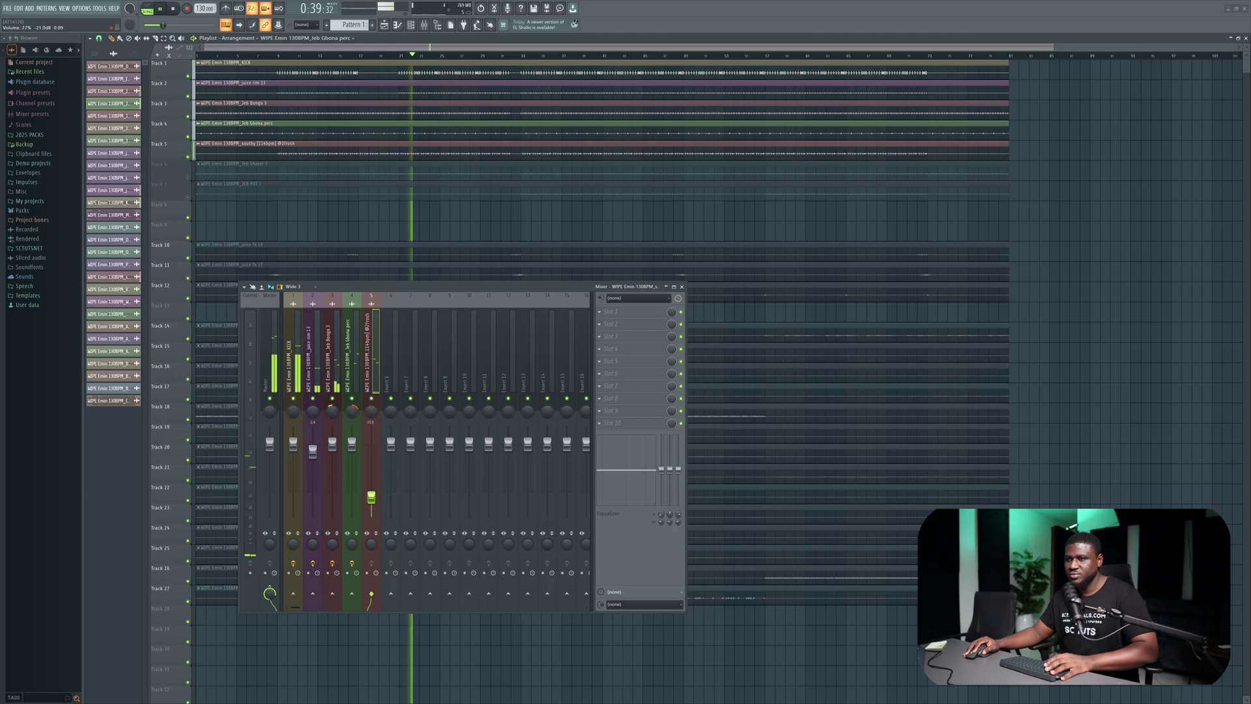
left_click_drag(372, 469, 371, 452)
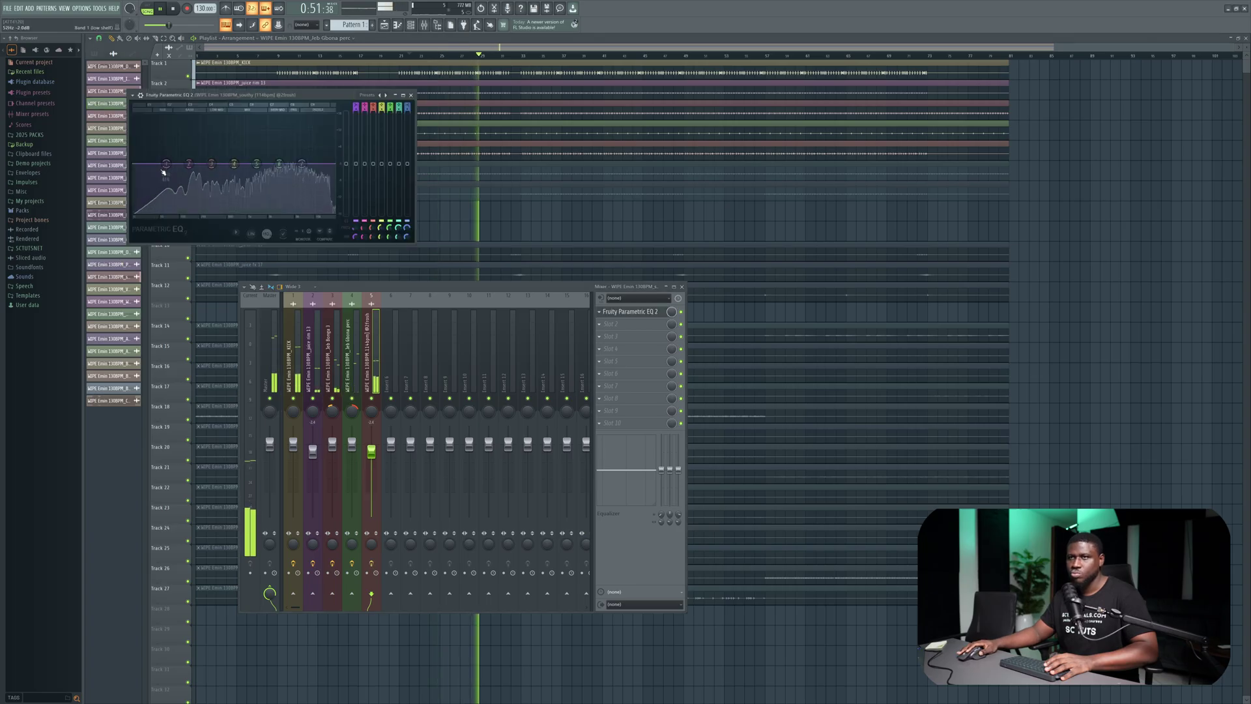
Step: Load Fruity Parametric EQ 2 in insert 5's first slot and make band 1 a steep high-pass filter
left_click_drag(165, 166, 139, 183)
right_click(139, 184)
mouse_move(151, 204)
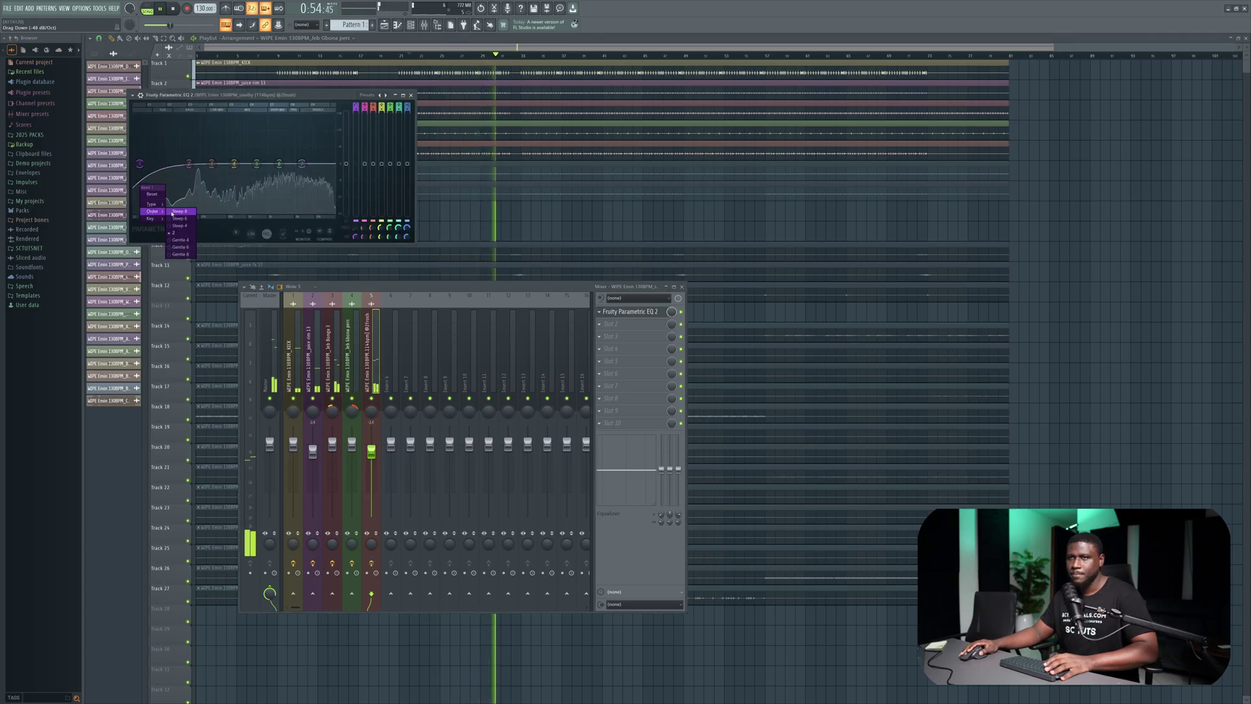
left_click(179, 226)
Step: Raise insert 5's high-pass cutoff to remove its low end, audition it with the drums and close the EQ
left_click_drag(141, 164, 159, 164)
key("space")
key("space")
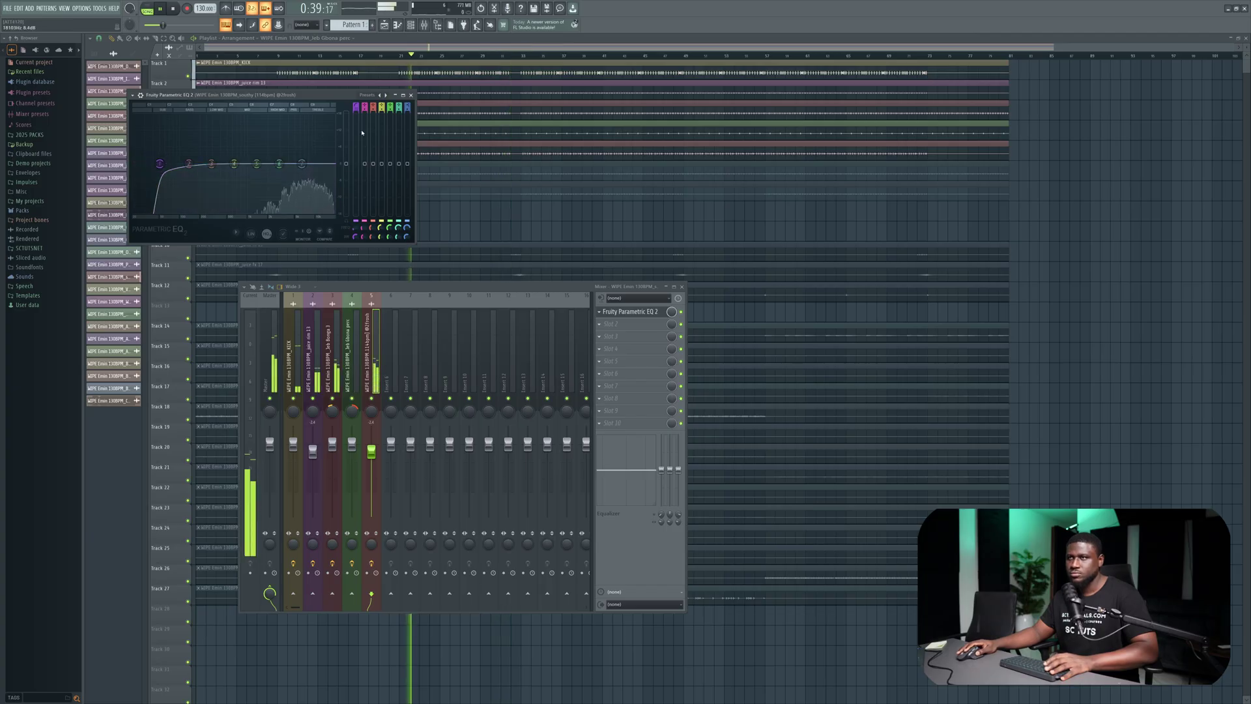
left_click(410, 95)
key("space")
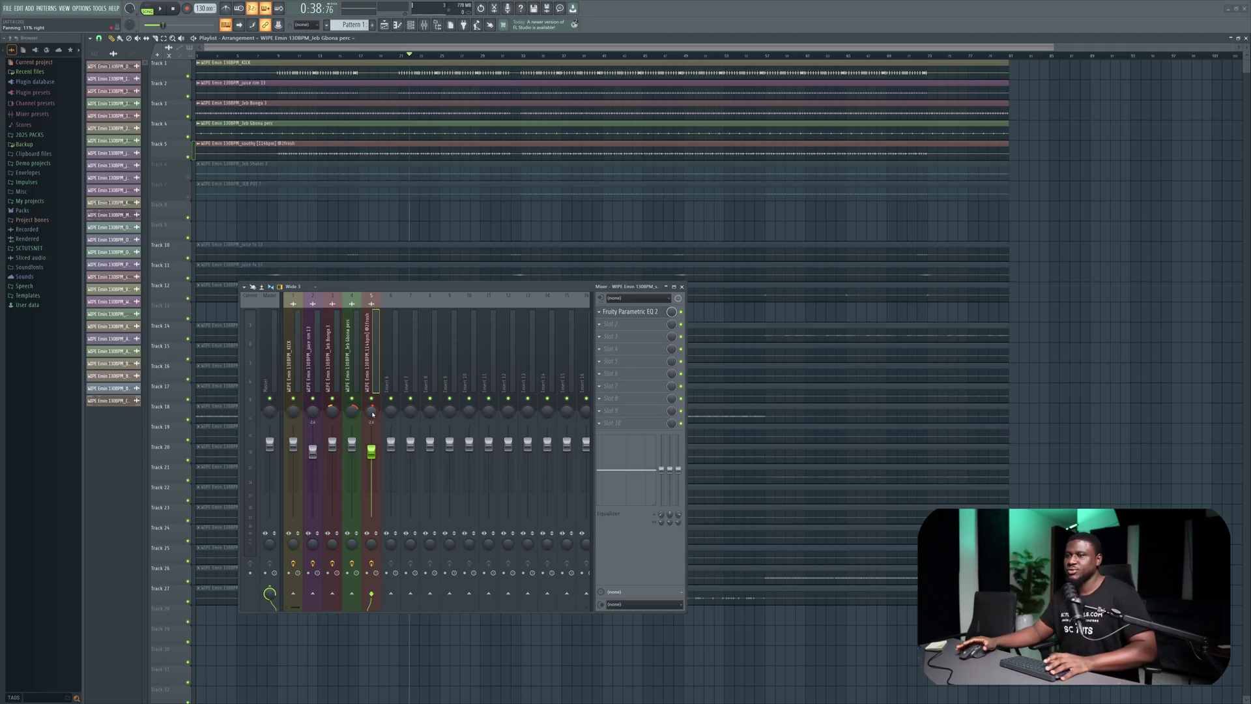
Step: Pan insert 5 about 11% right and the rim insert about 7% left
left_click_drag(314, 414, 314, 421)
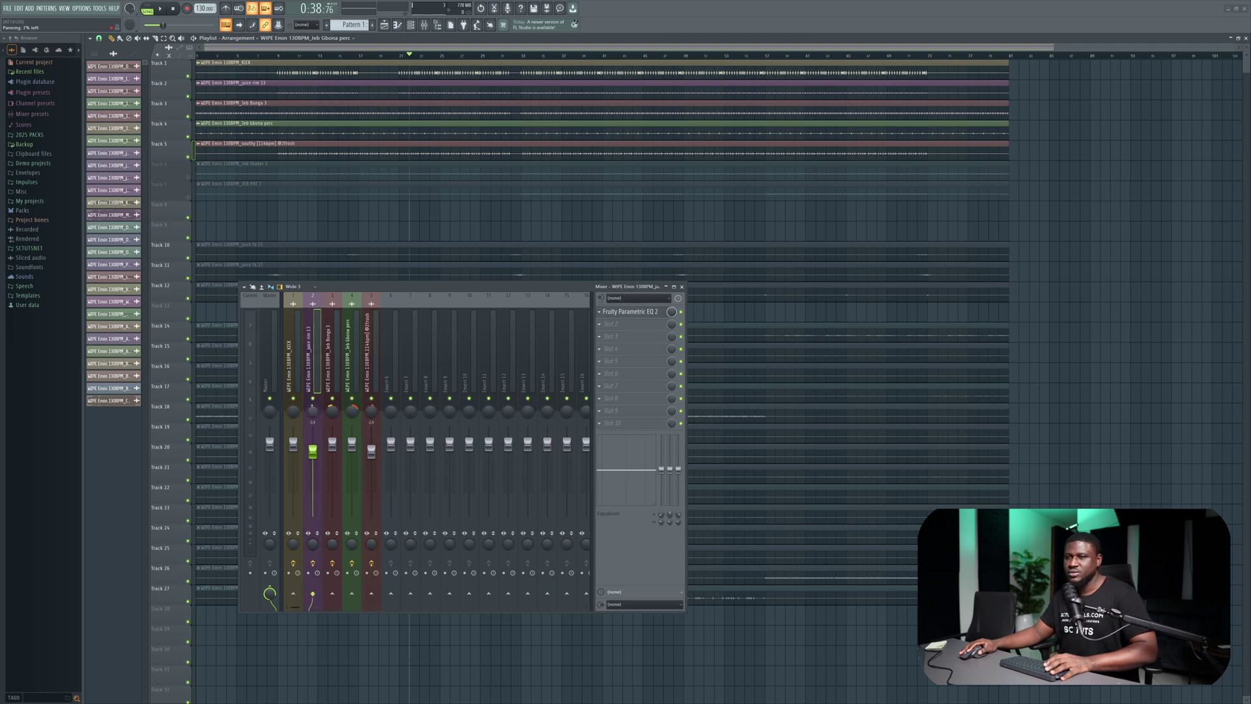
Step: Audition the panned drums and unmute the shaker stem on track 6
key("space")
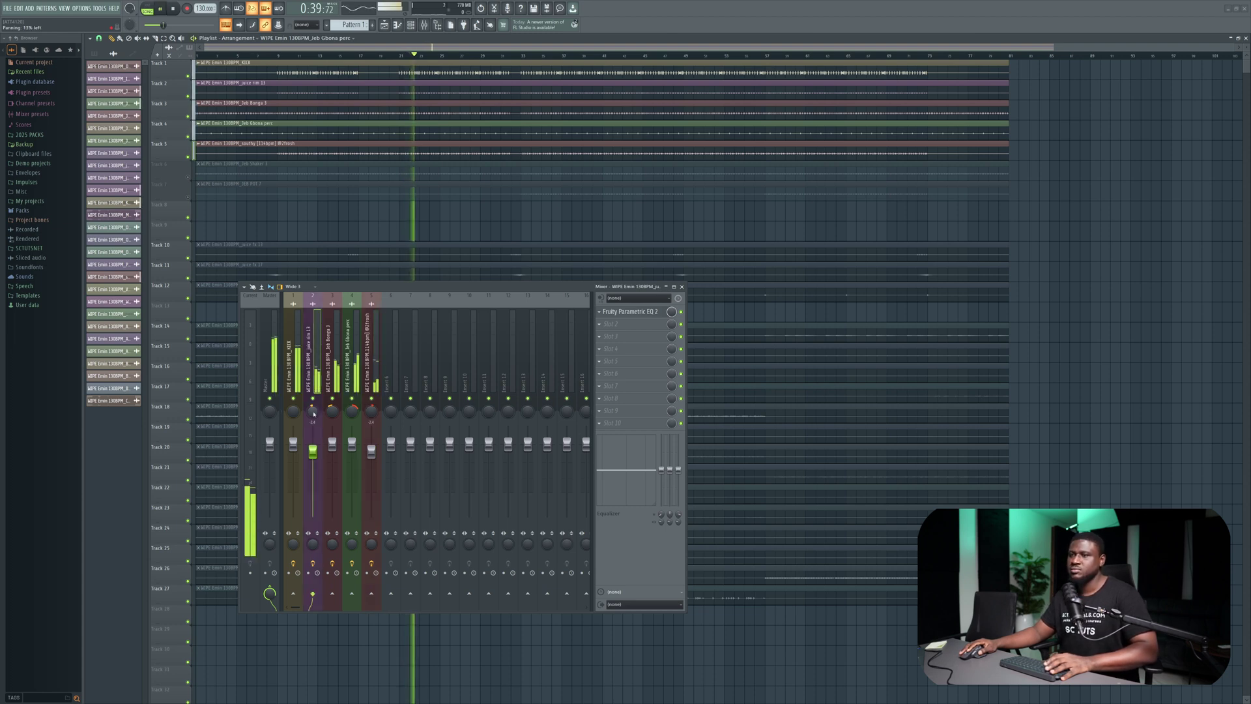
left_click(371, 365)
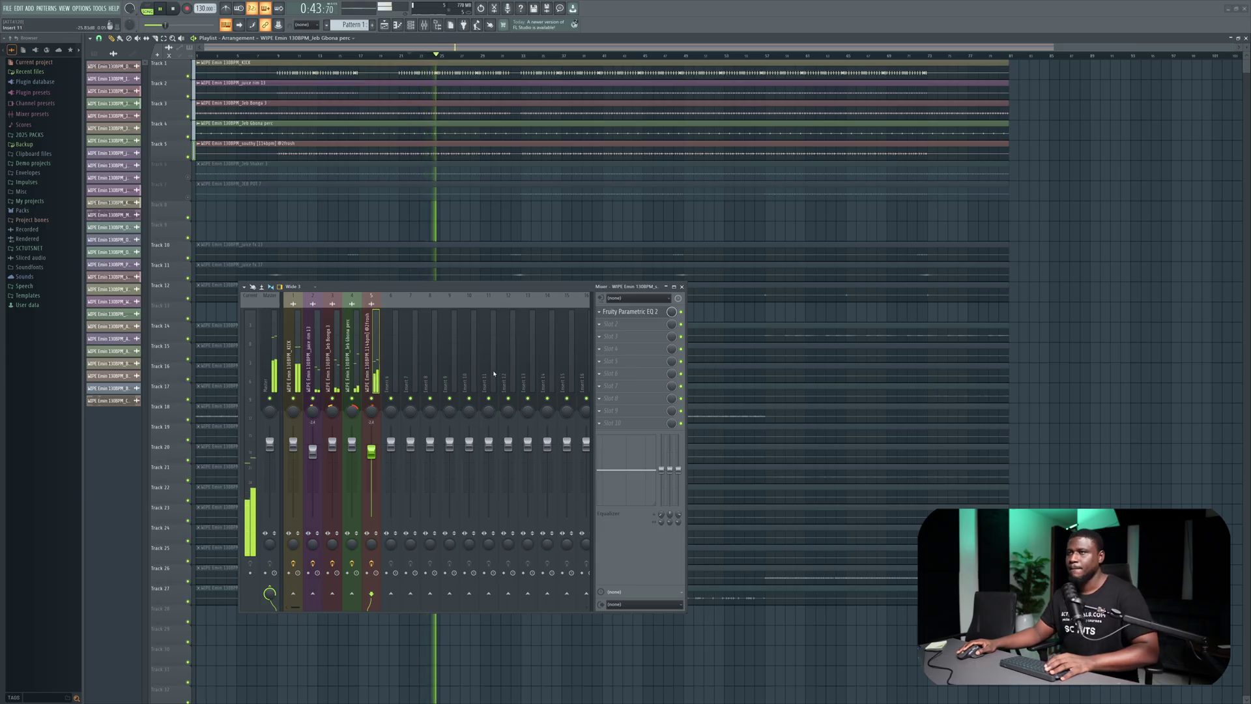
left_click(187, 175)
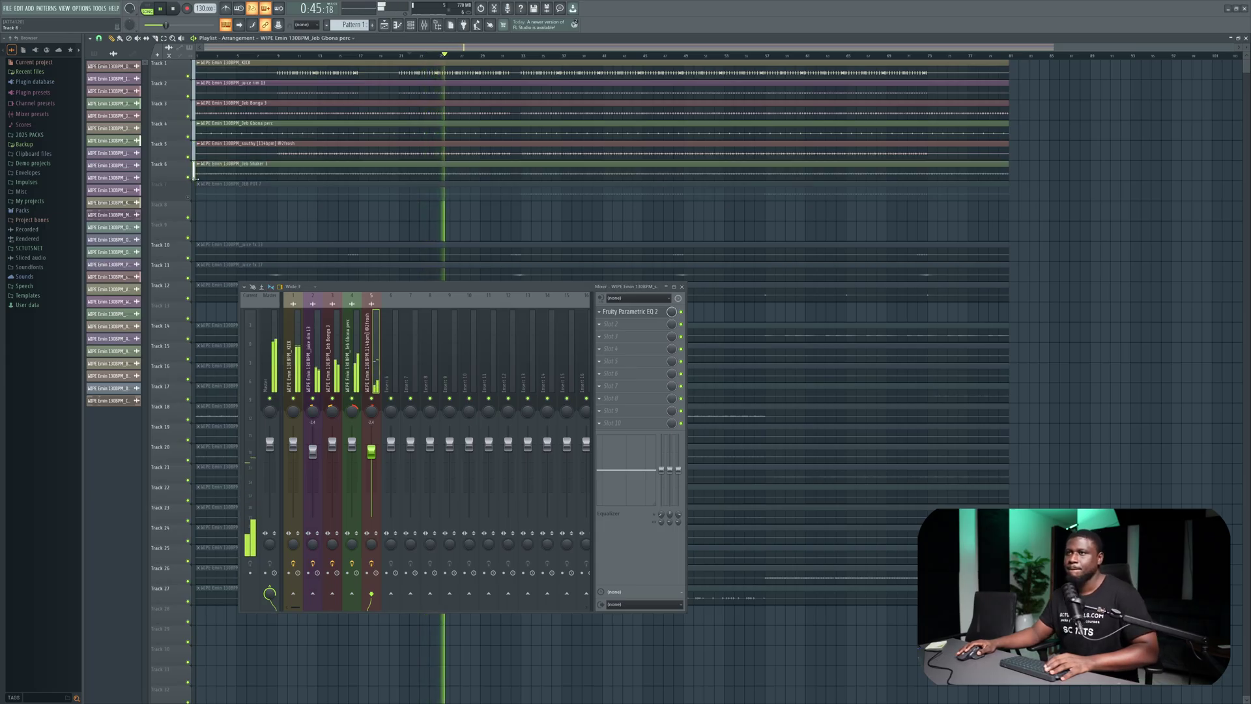
double_click(361, 166)
key("Escape")
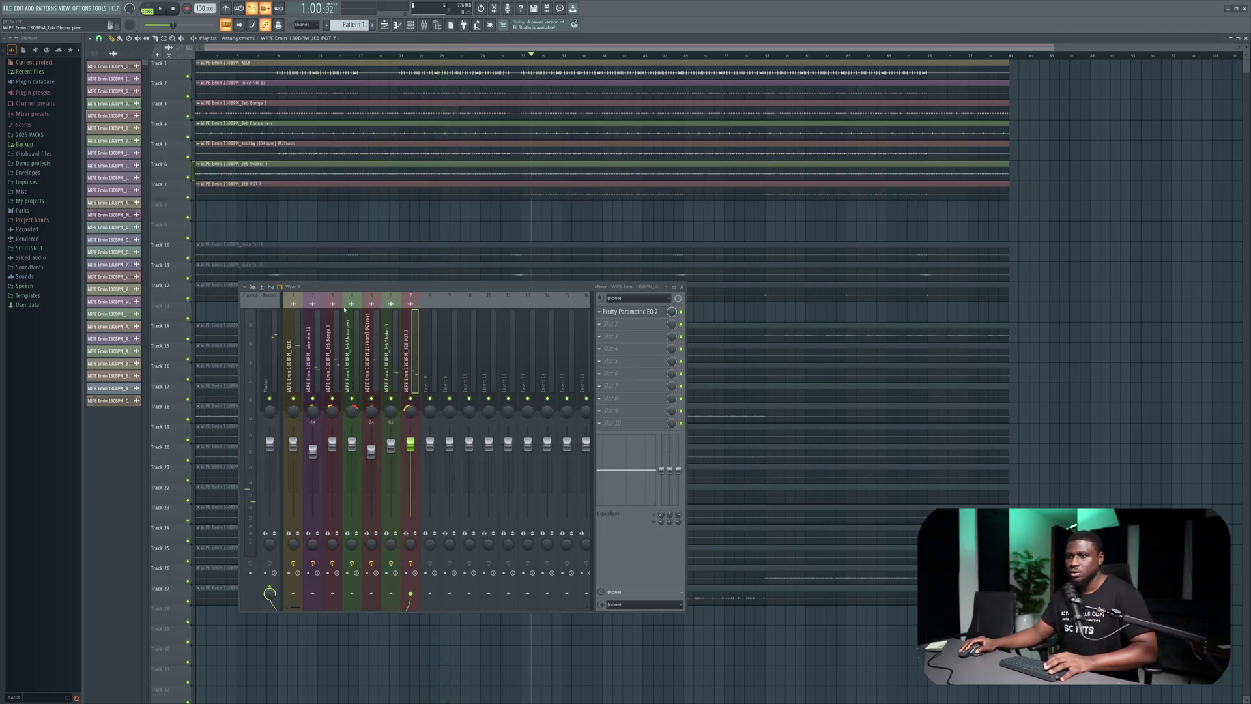
Step: Route mixer inserts 1 to 7 into insert 8 as a new group named DRUM BUSS
scroll(341, 181, "down", 2)
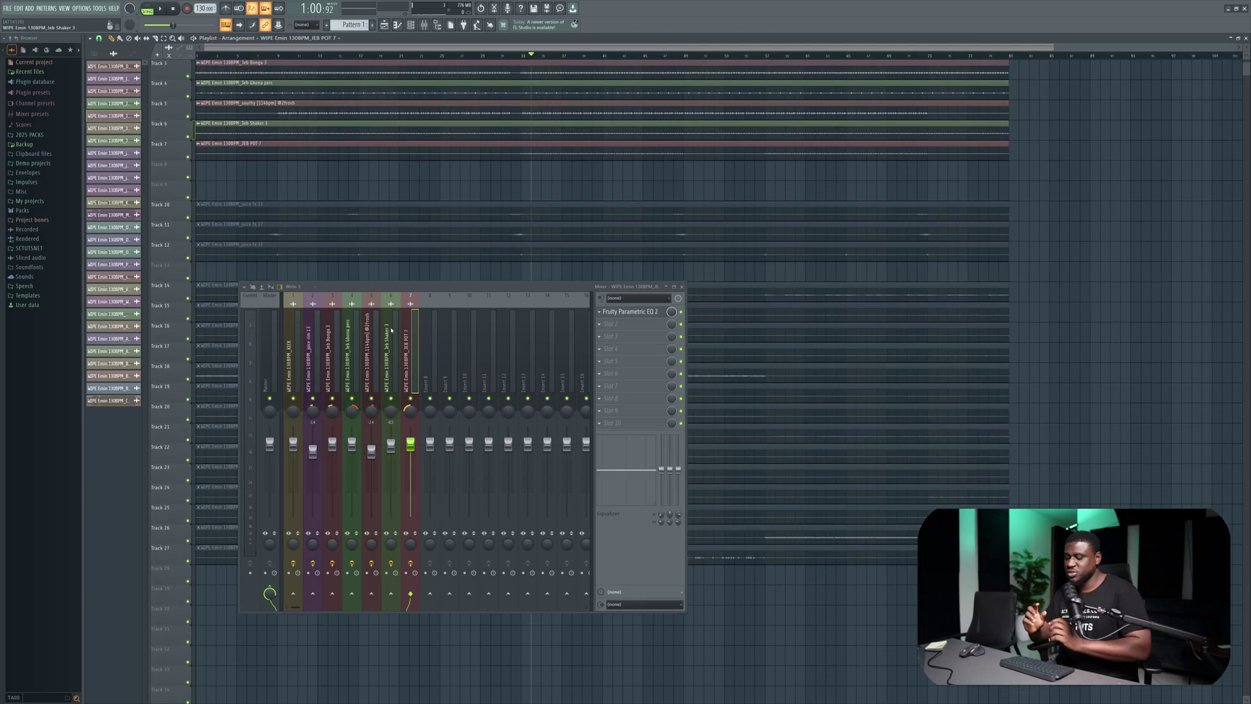
left_click(441, 371)
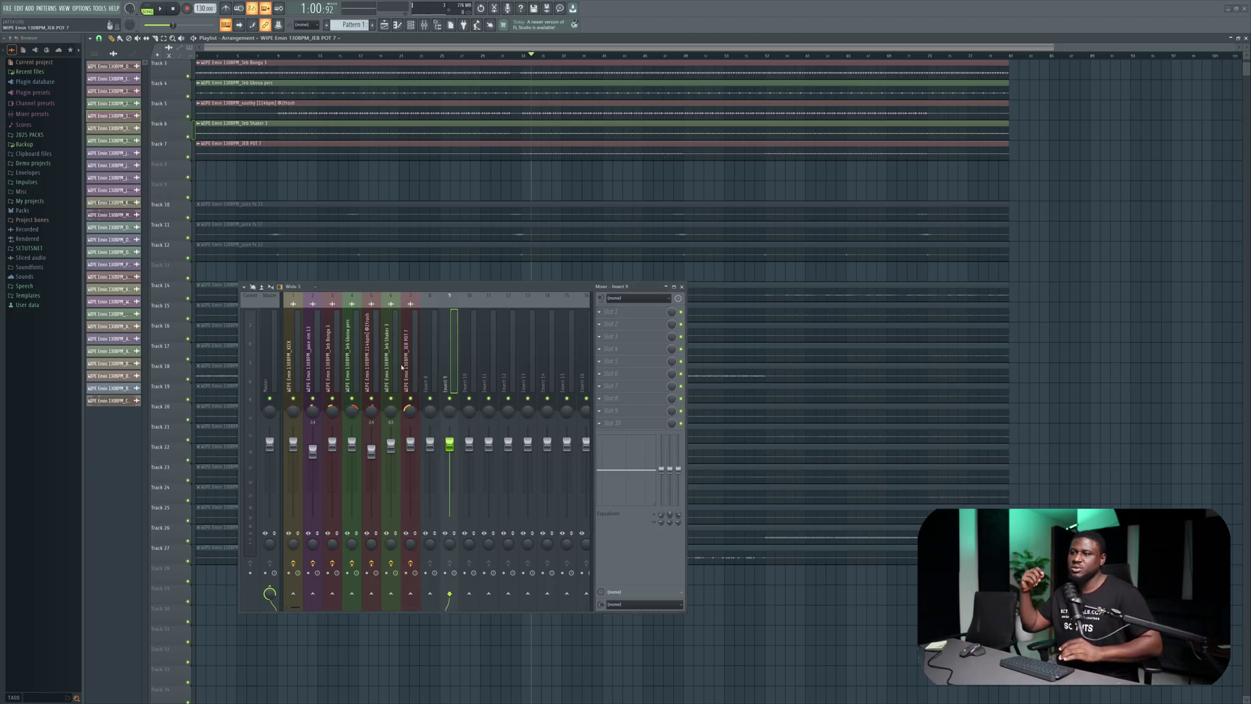
left_click(427, 375)
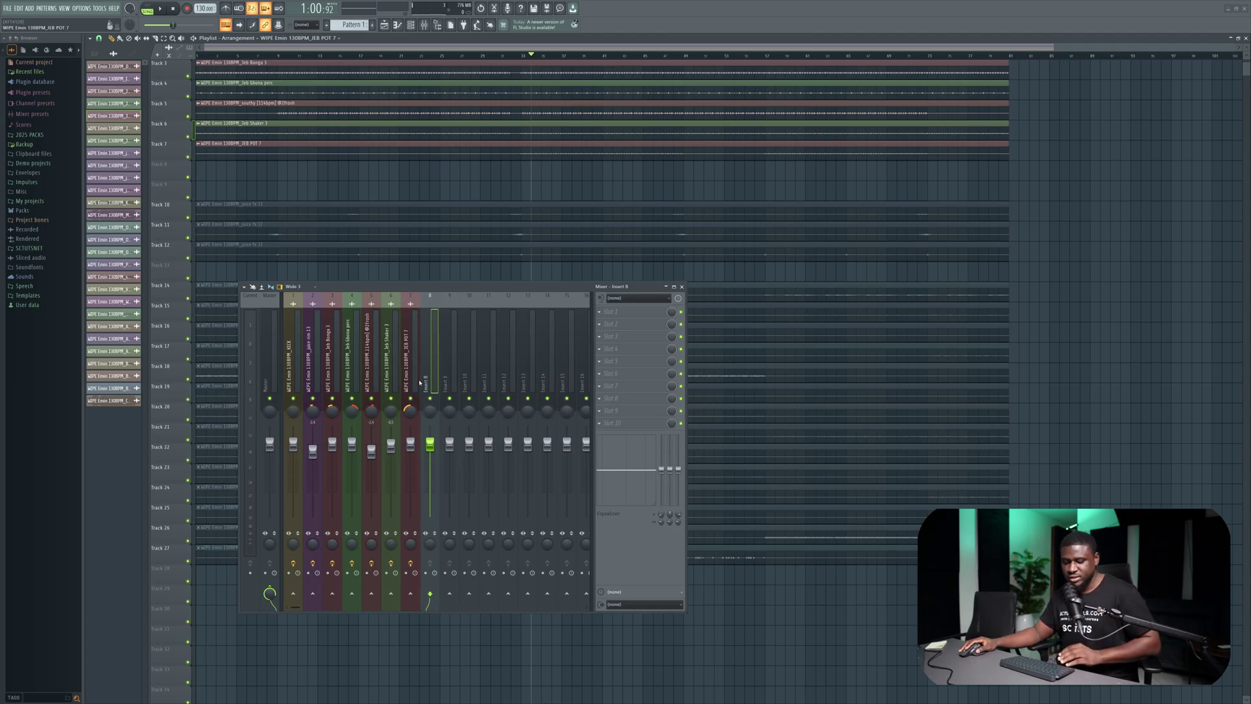
left_click_drag(402, 375, 296, 370)
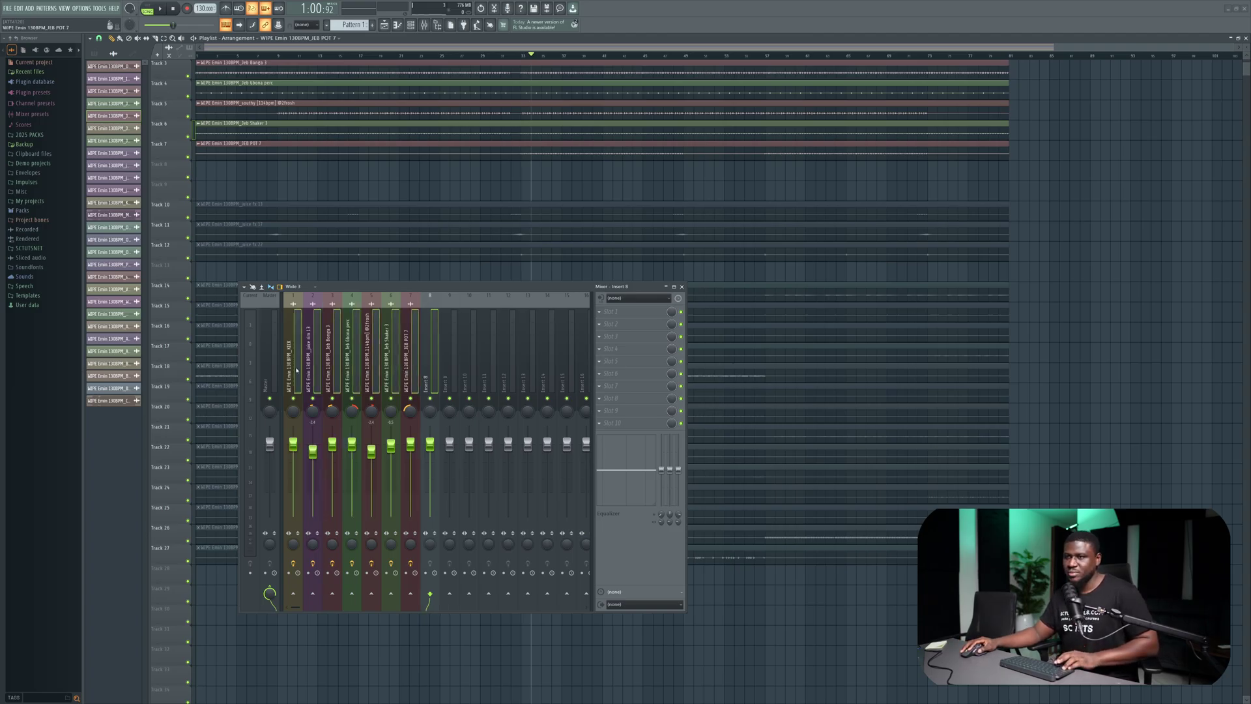
right_click(432, 374)
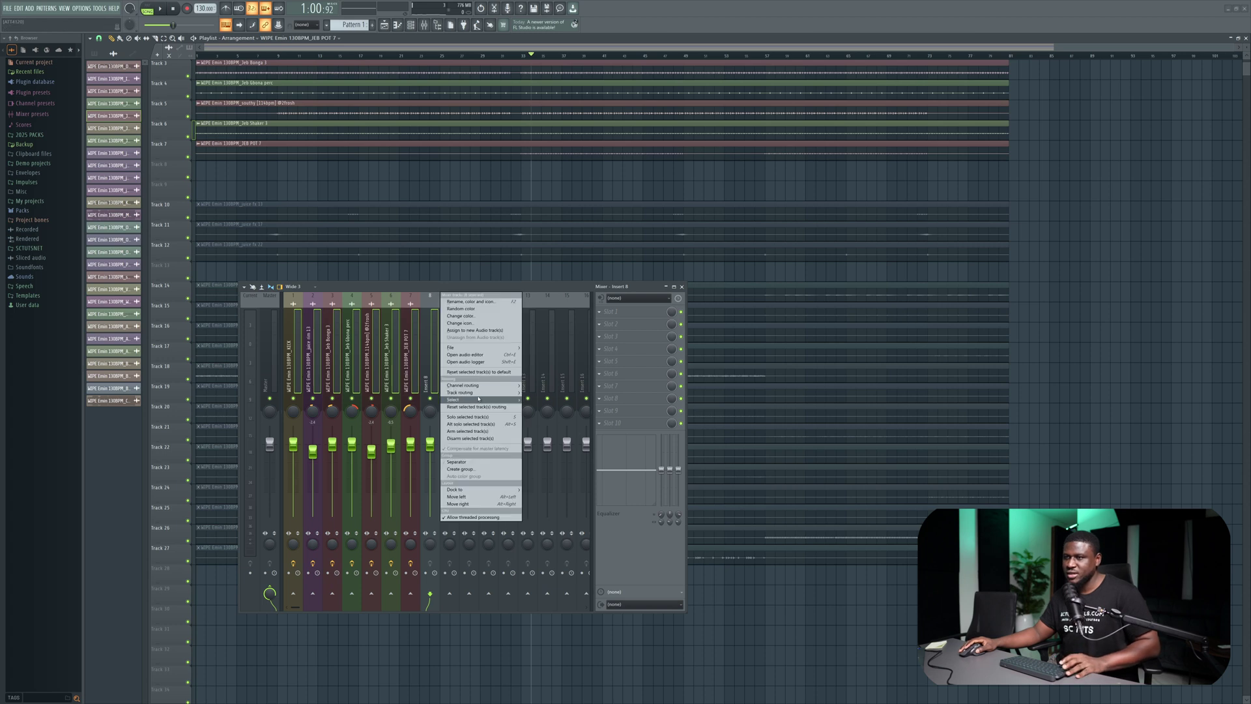
mouse_move(476, 393)
left_click(548, 434)
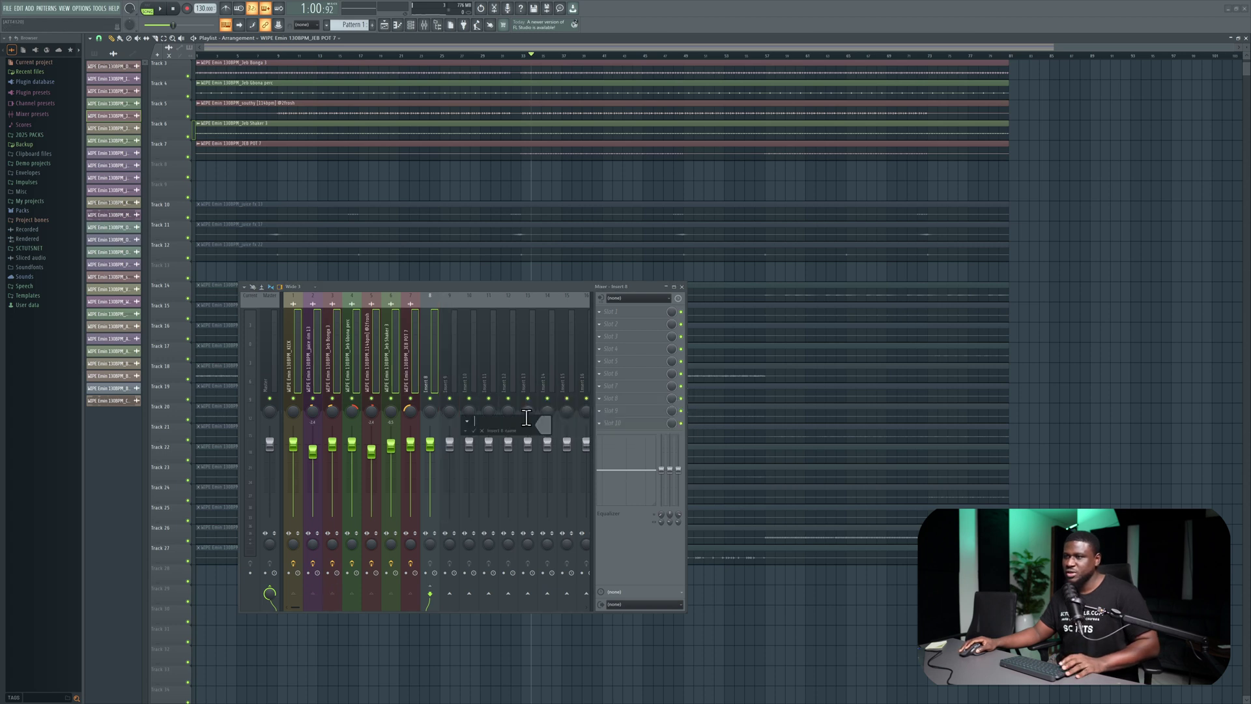
key("Caps_Lock")
type("DRUM BUSS")
key("Return")
Step: Check that the individual drum inserts feed the DRUM BUSS master, and play the drums through it
left_click(391, 369)
left_click(427, 369)
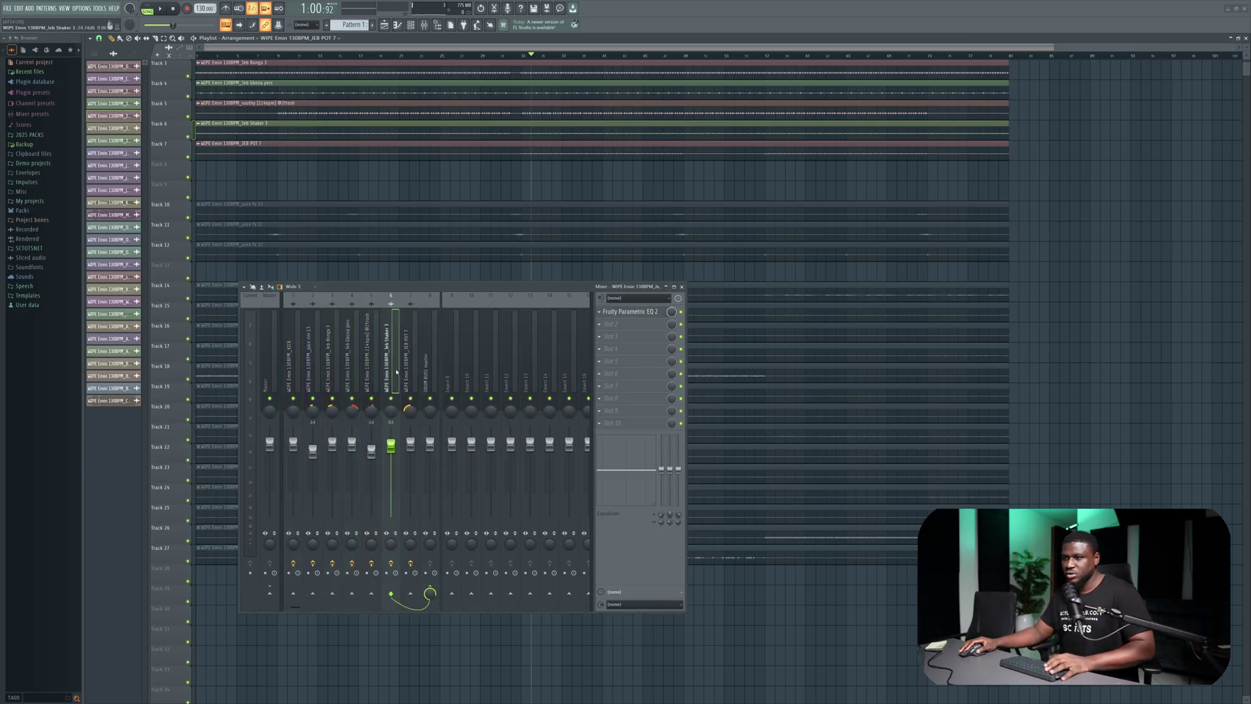
left_click(333, 369)
left_click(391, 369)
left_click(411, 368)
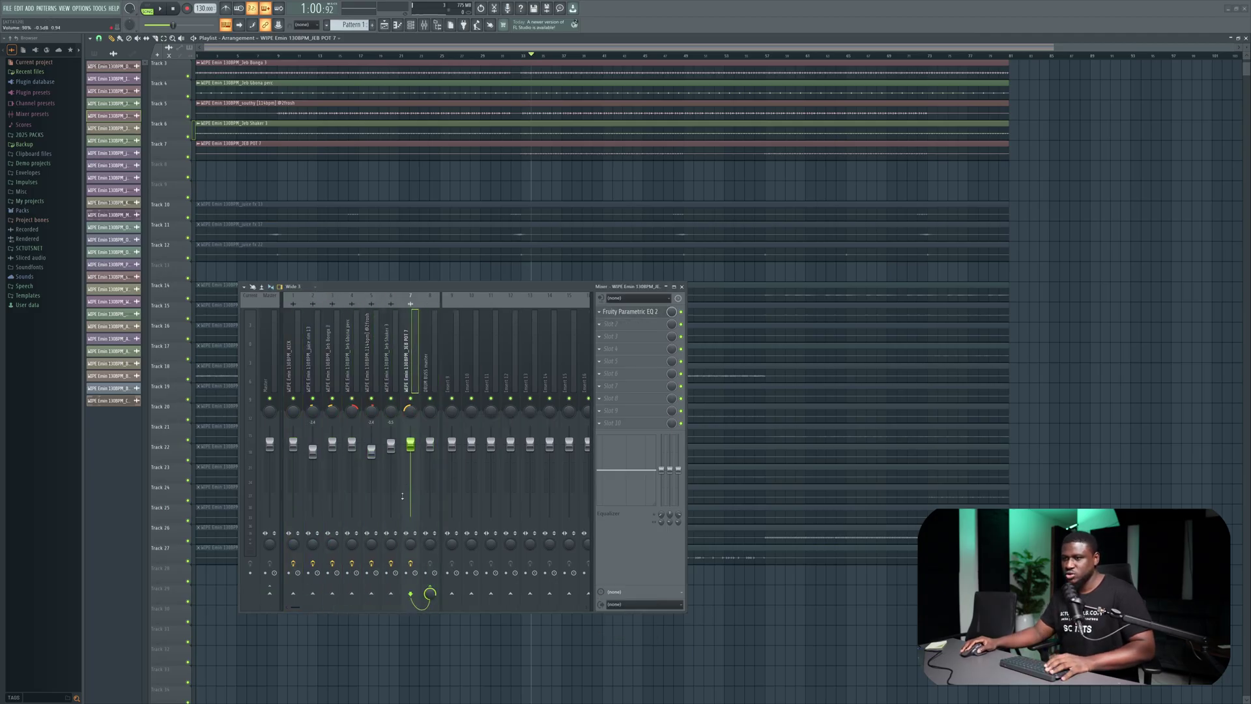
left_click(430, 403)
key("space")
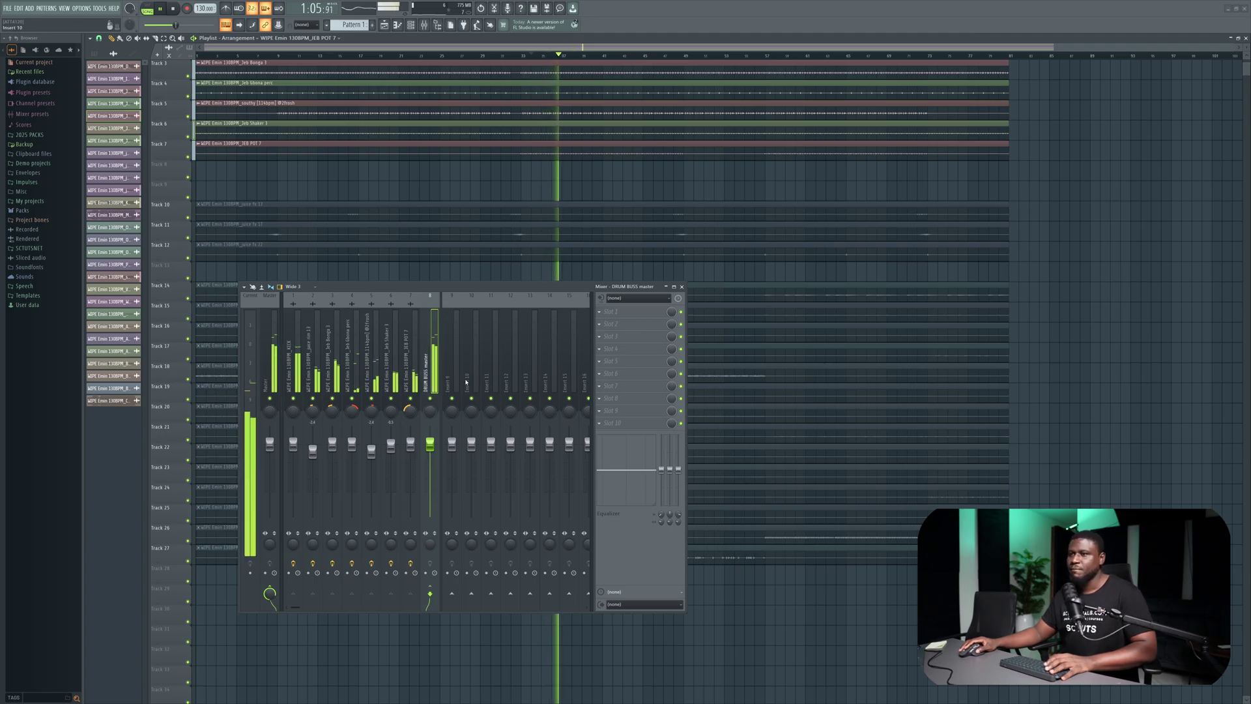
key("space")
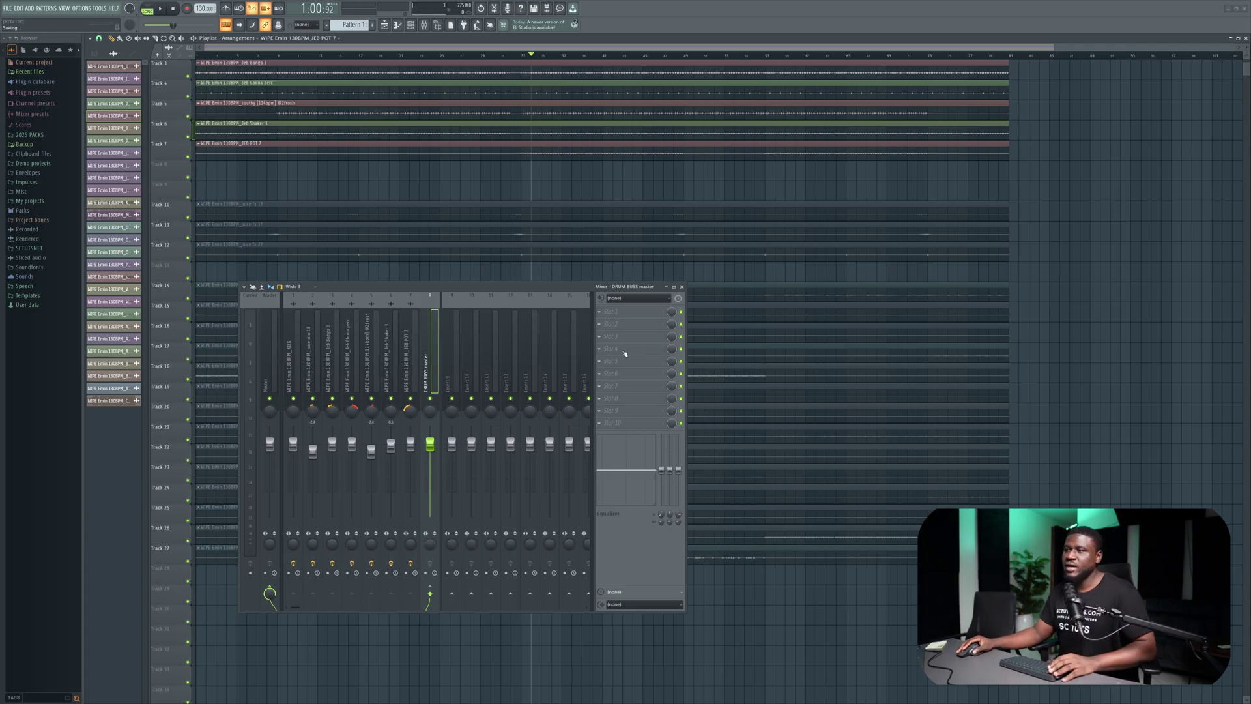
Step: Load Transient Processor in the DRUM BUSS master's first slot and place its window above the mixer
left_click(621, 316)
left_click(807, 119)
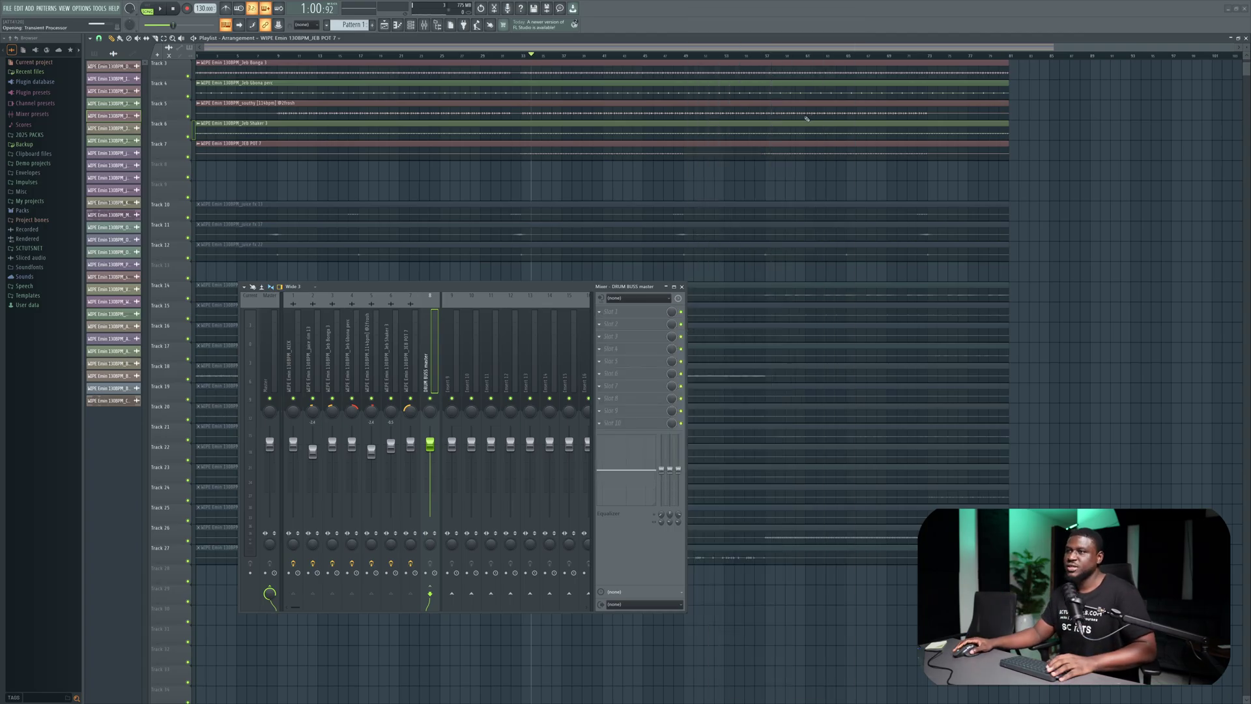
left_click_drag(202, 90, 477, 112)
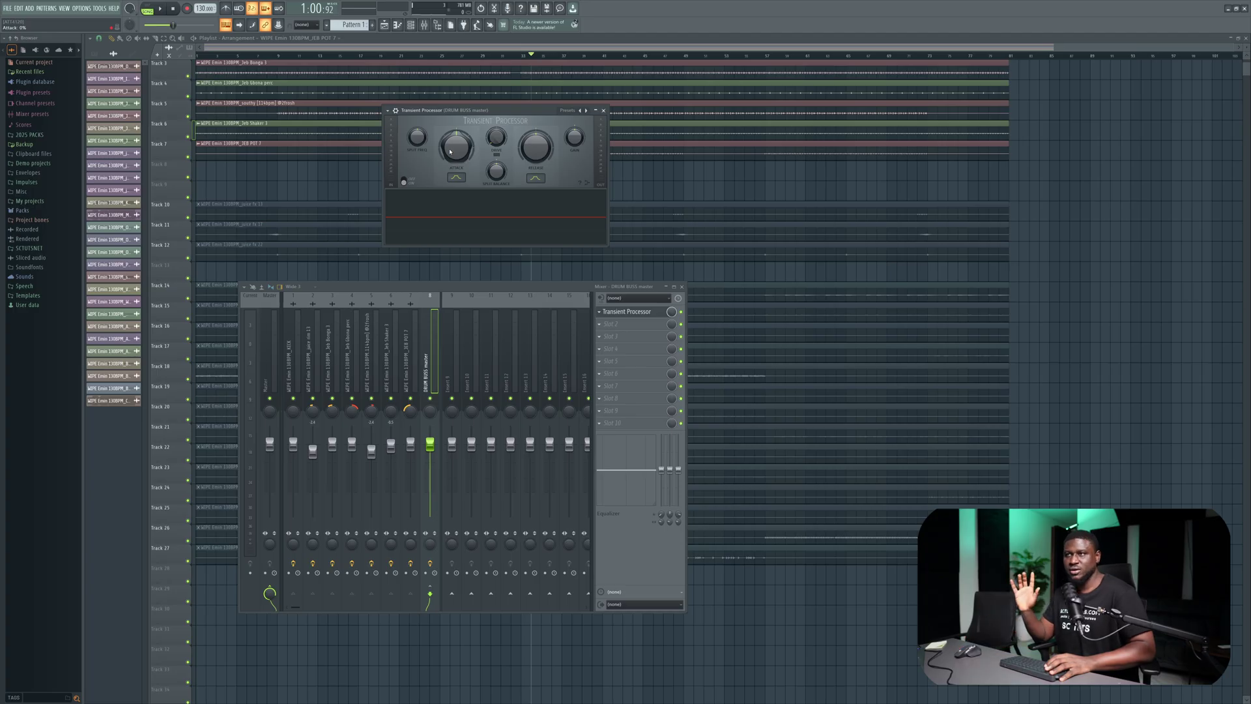
Step: Audition the drums with the Transient Processor's attack at its default, and again with the attack turned down
key("space")
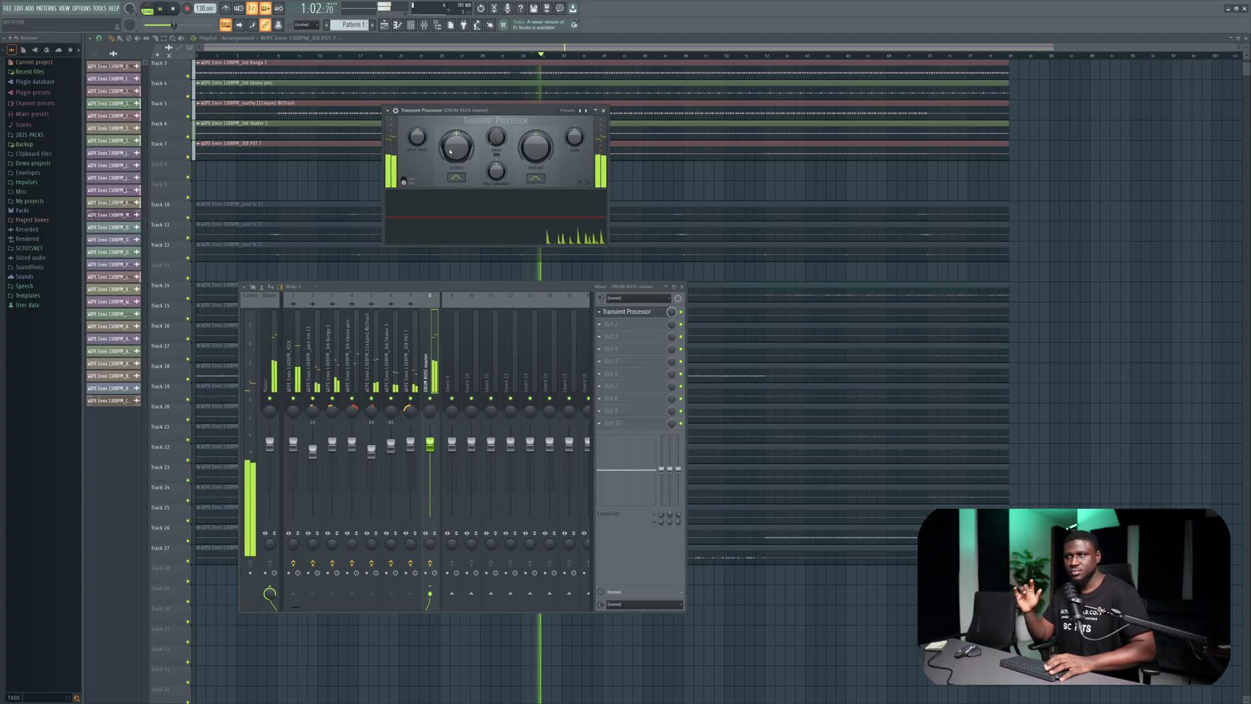
key("space")
left_click_drag(450, 152, 449, 189)
key("space")
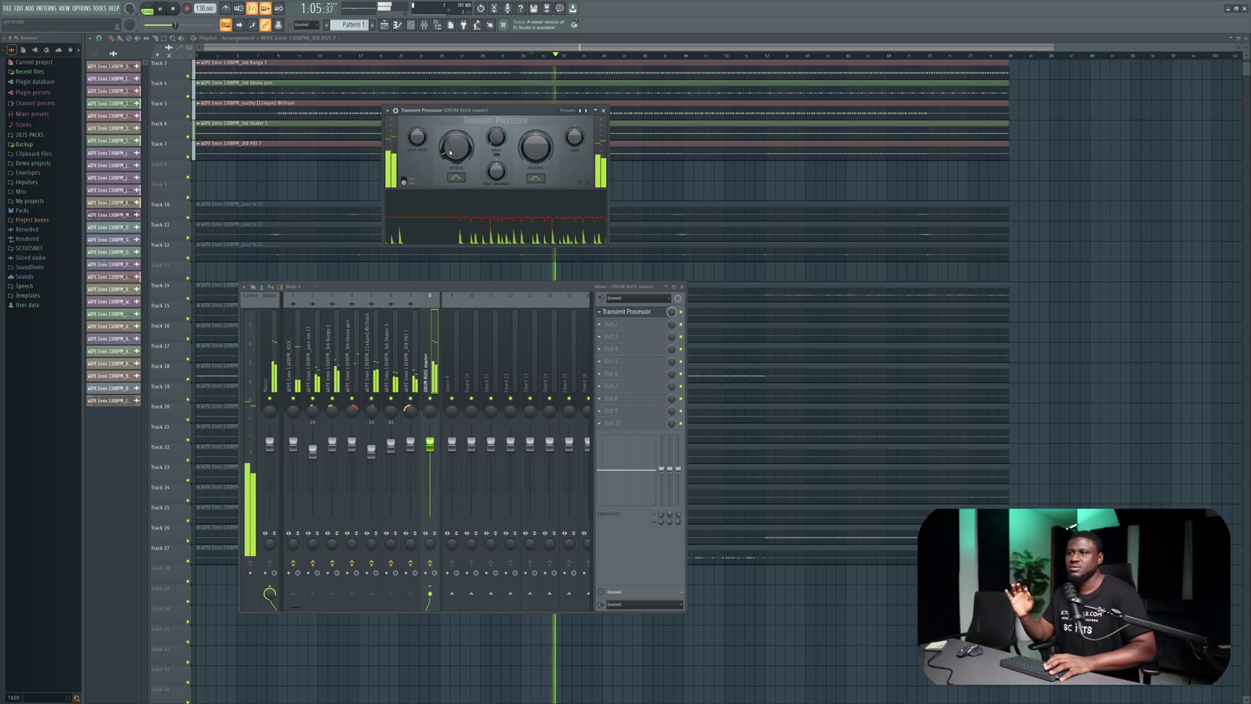
key("space")
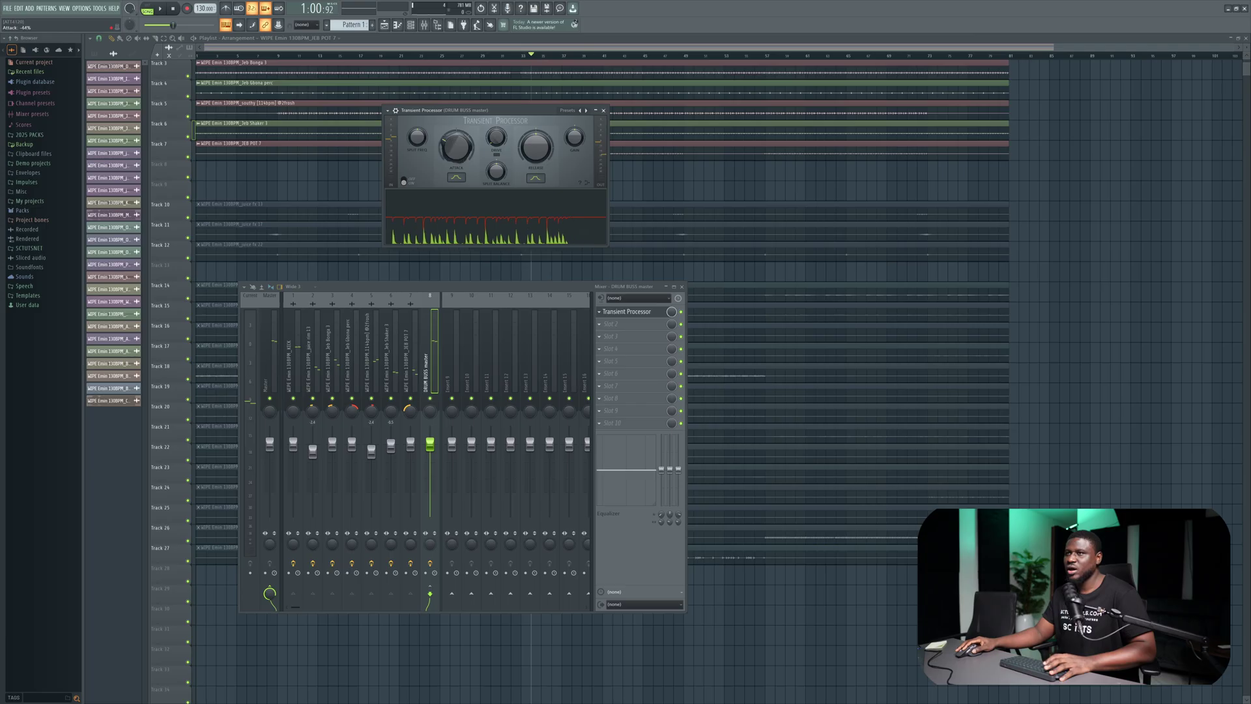
Step: Raise the Transient Processor's attack to bring out the drum transients, adjusting it during playback
left_click_drag(456, 146, 456, 130)
key("space")
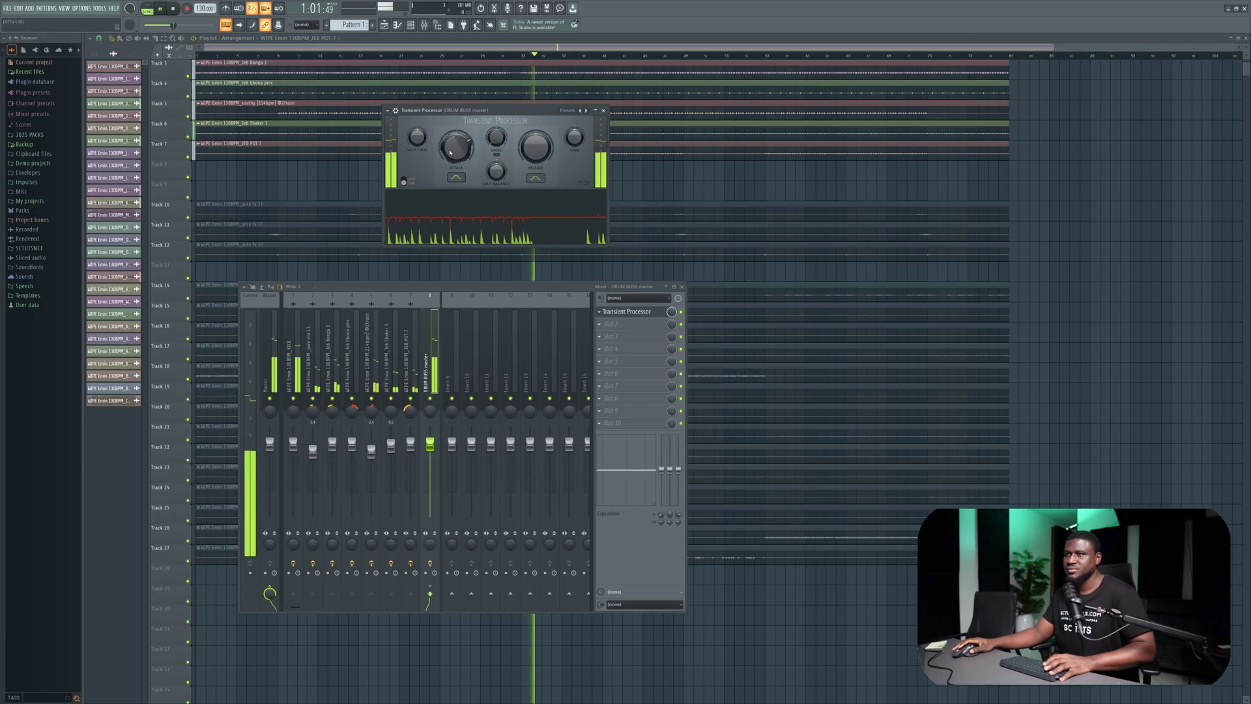
left_click_drag(451, 150, 451, 128)
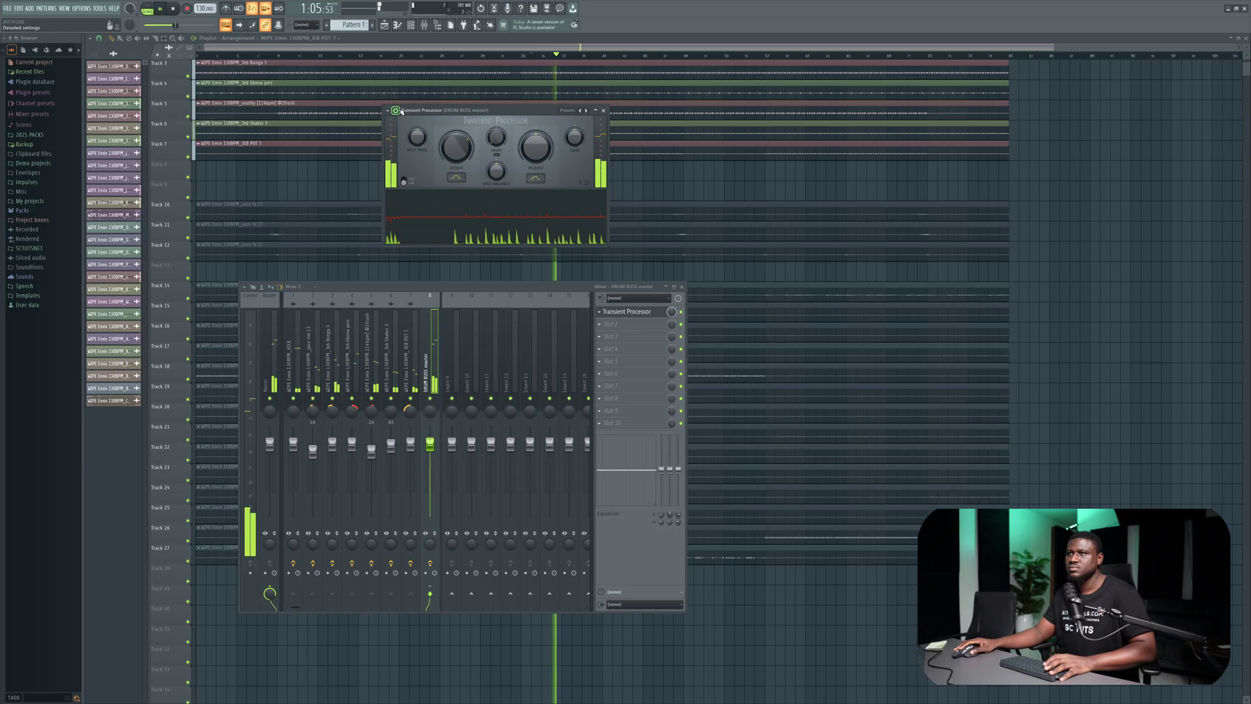
Step: Compare the drums with the Transient Processor bypassed and enabled, leave it enabled and close its window
left_click(396, 110)
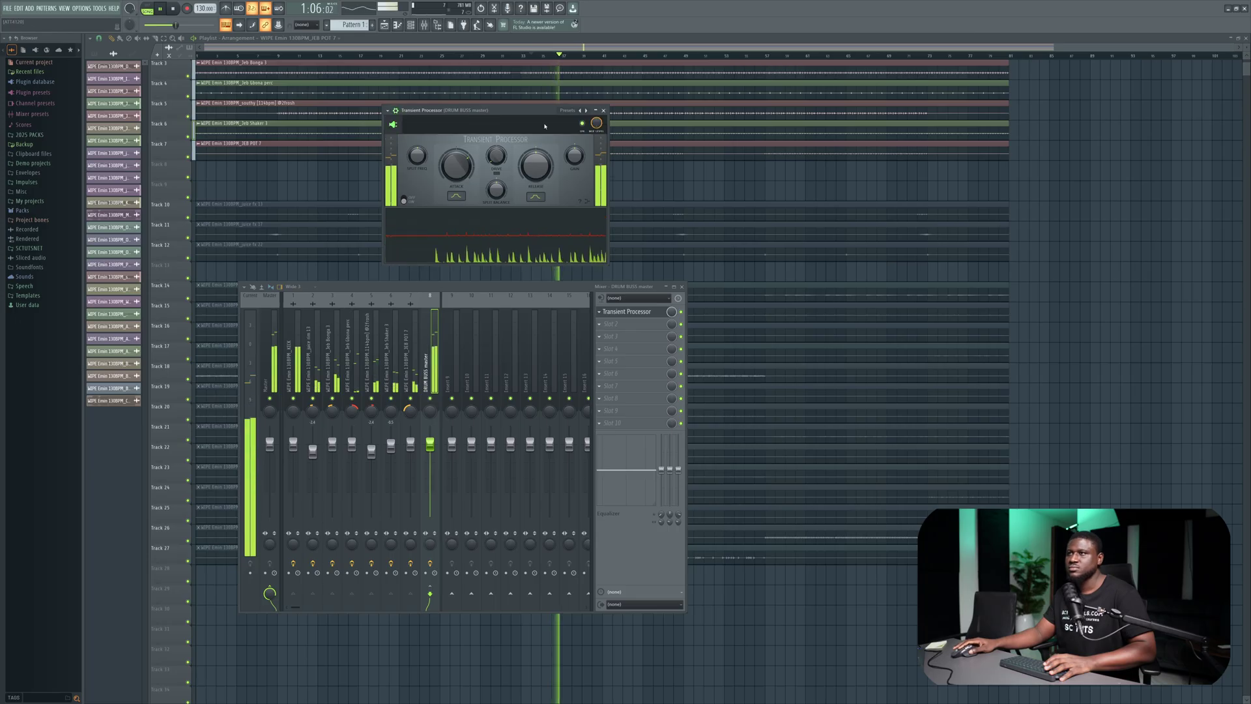
left_click(583, 125)
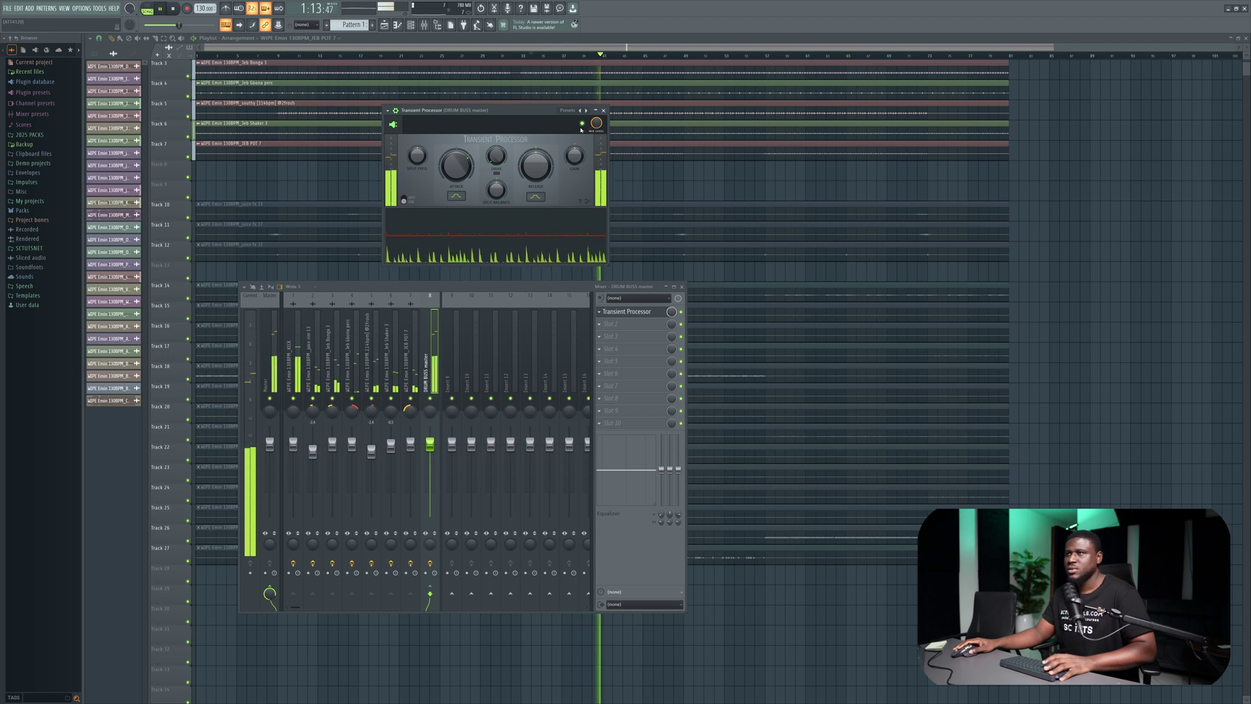
key("space")
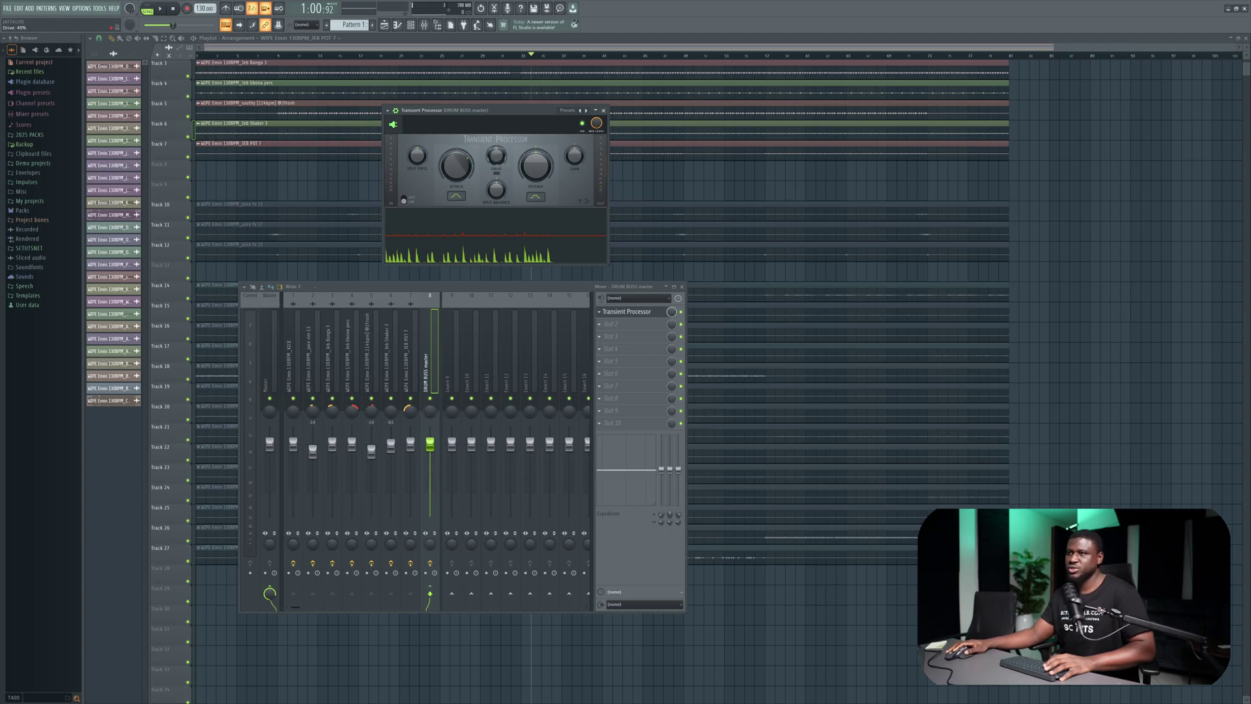
key("space")
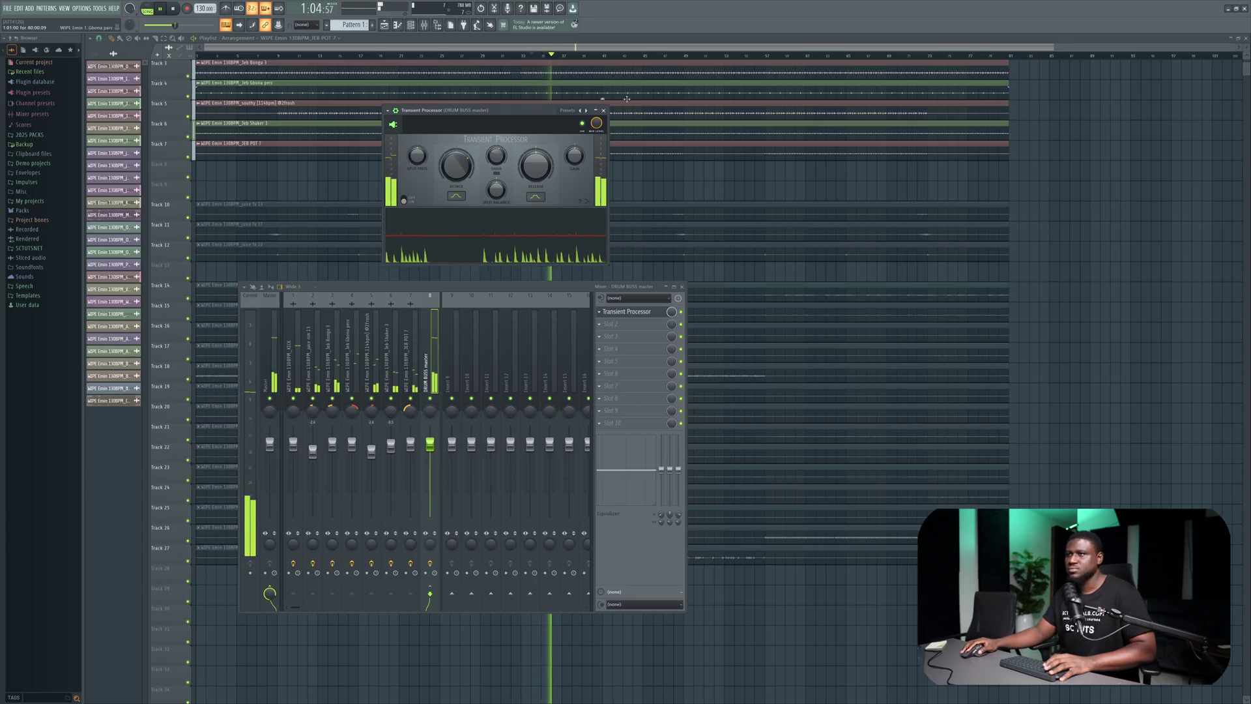
left_click(583, 123)
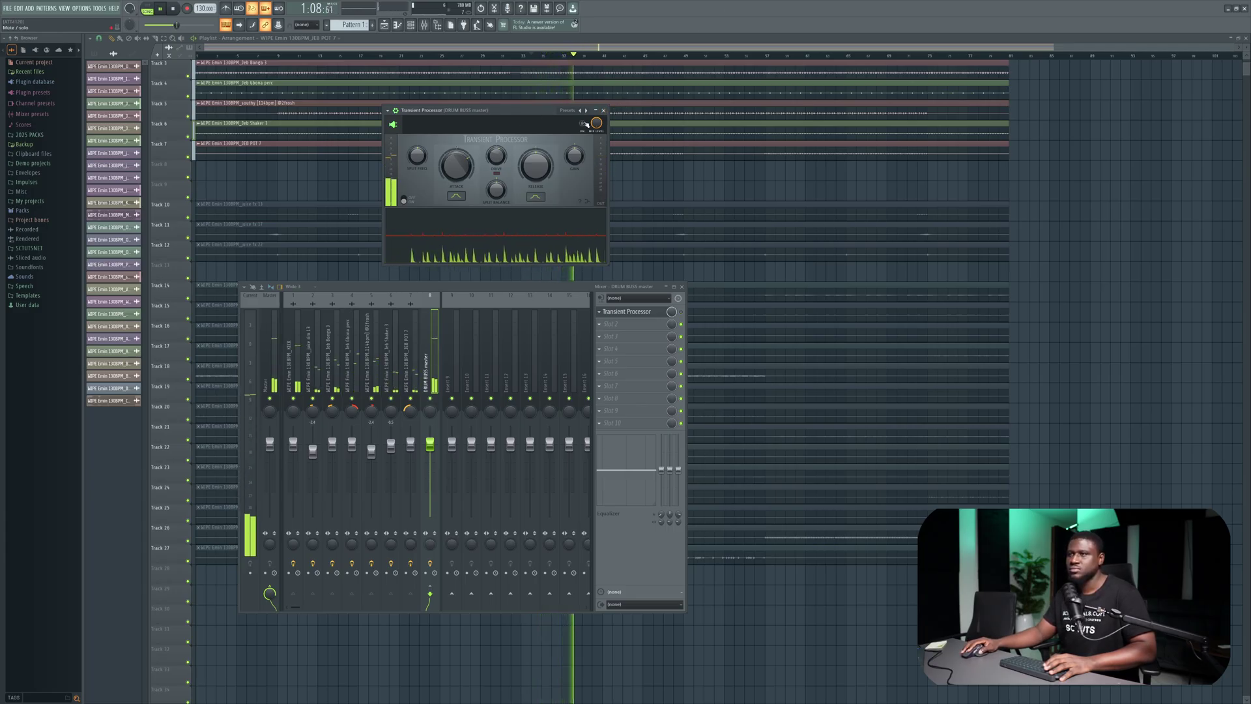
left_click(583, 123)
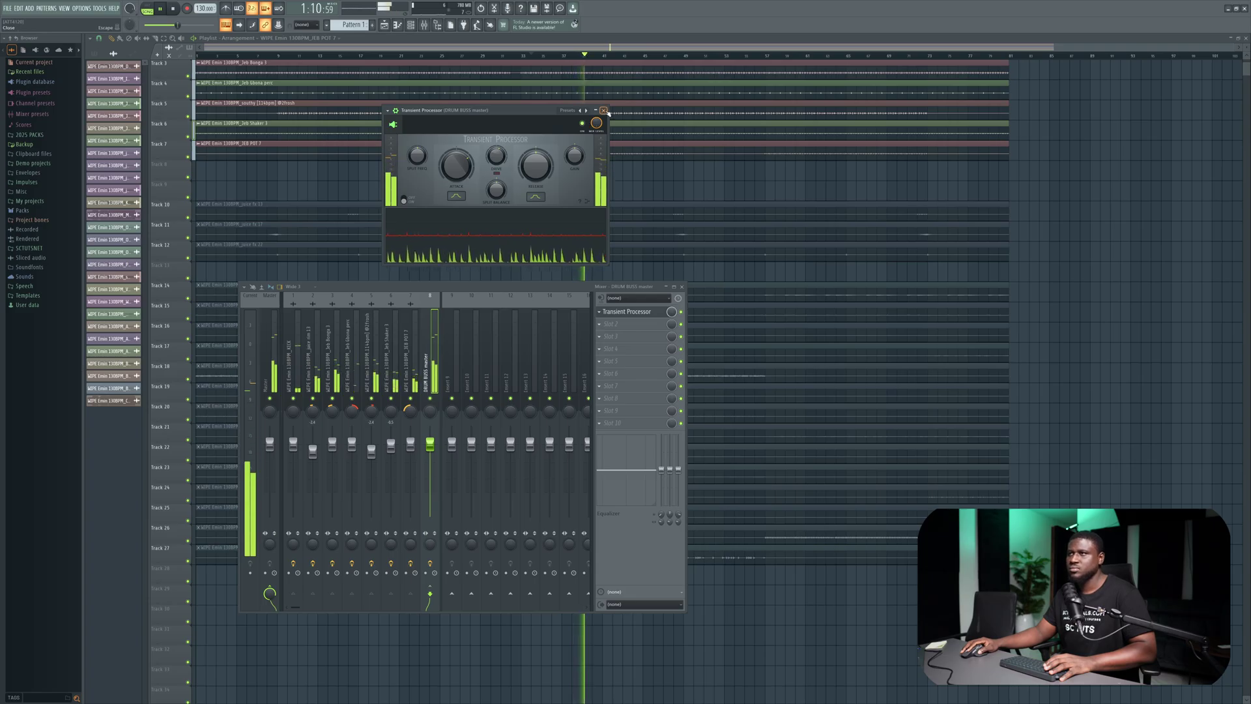
left_click(604, 111)
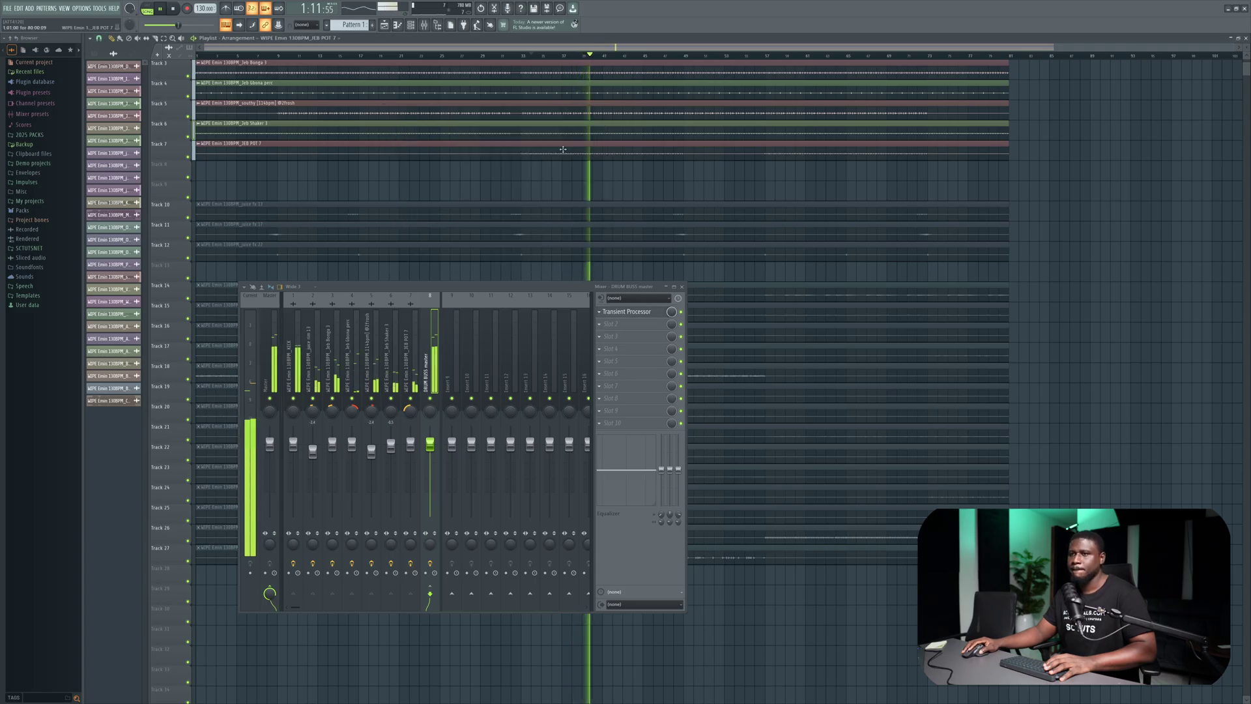
Step: Lower the kick insert's fader by about 2 dB and play the drums to check the balance
left_click(293, 375)
key("space")
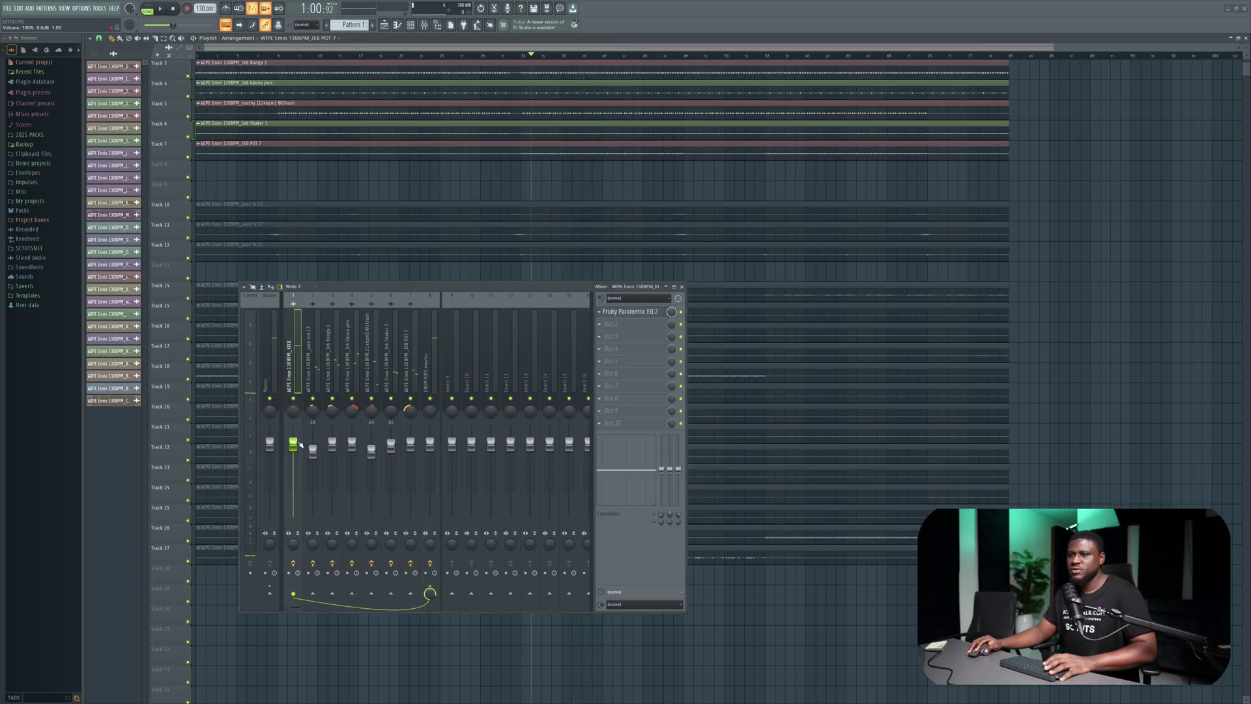
left_click_drag(294, 450, 294, 453)
key("space")
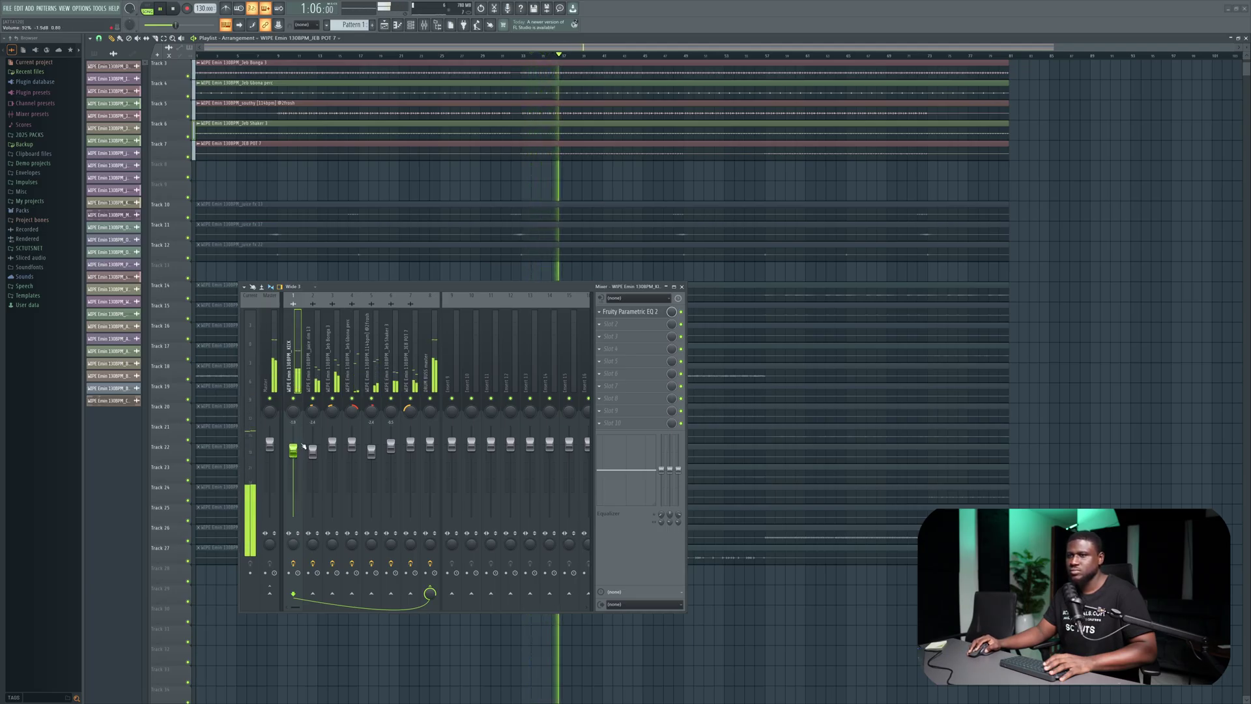
Step: Load the Waves CLA-76 Stereo compressor in the DRUM BUSS master's second slot and place its window above the mixer
left_click(430, 365)
key("space")
left_click(612, 325)
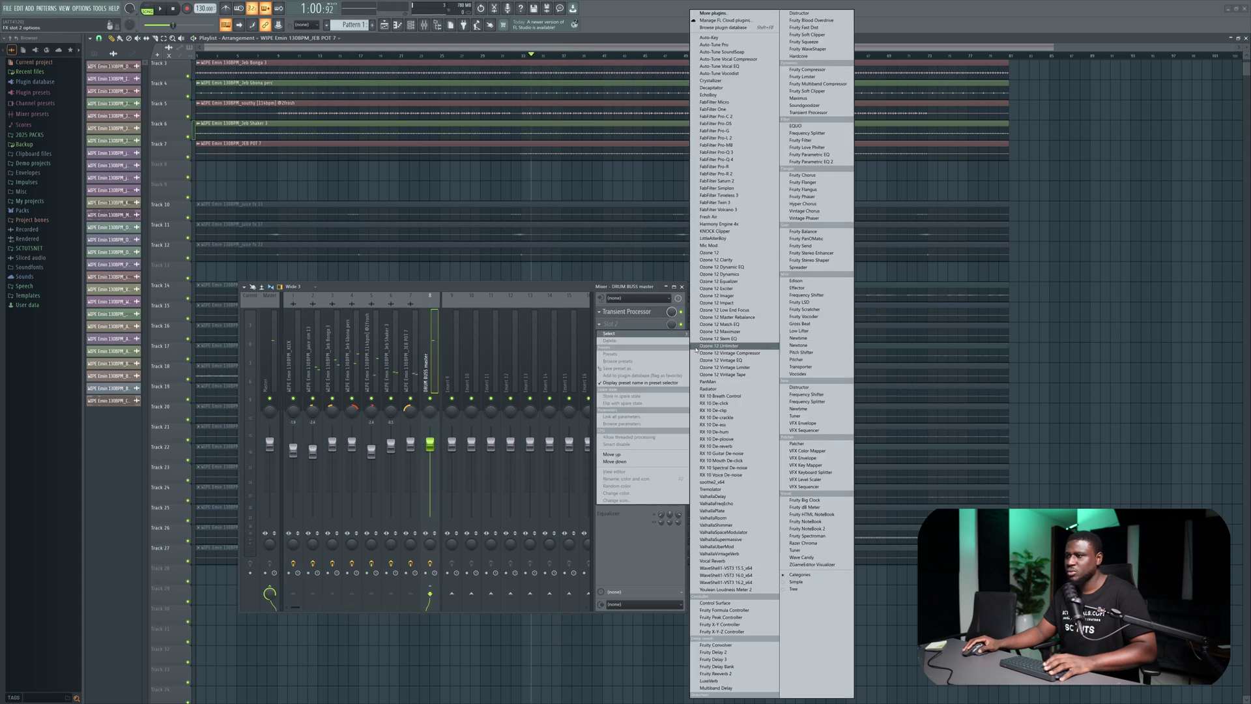
left_click(728, 568)
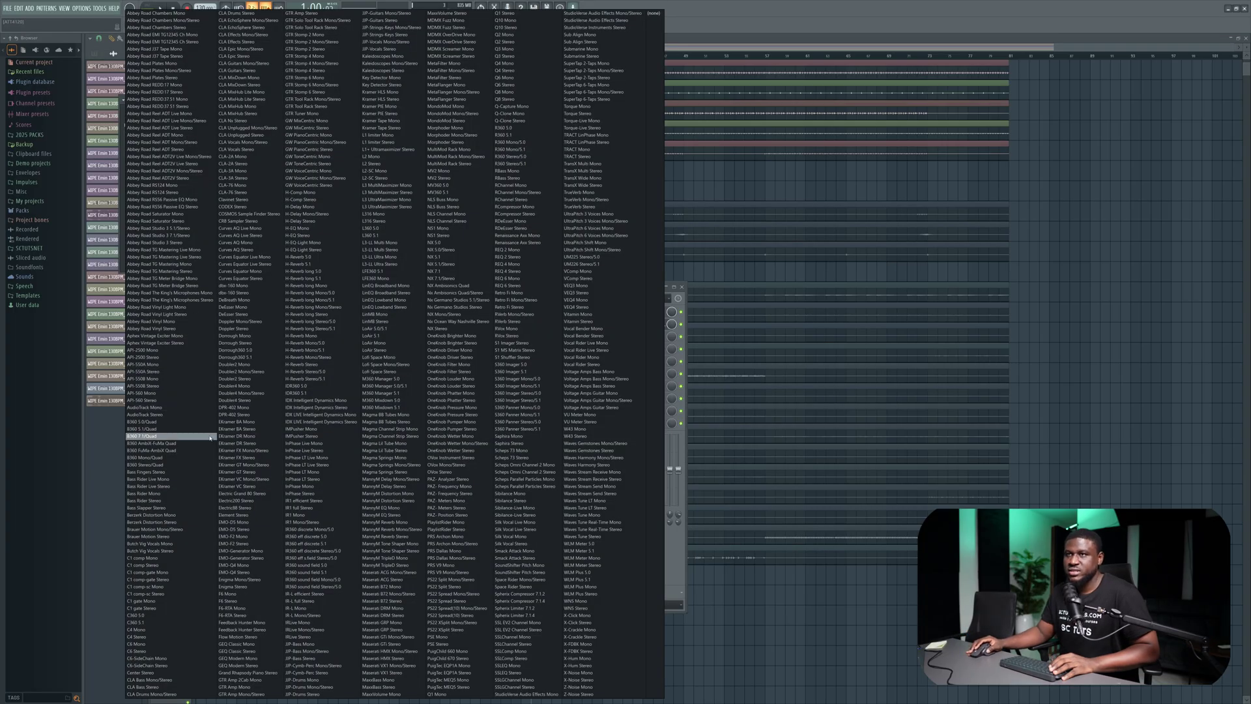
left_click(238, 193)
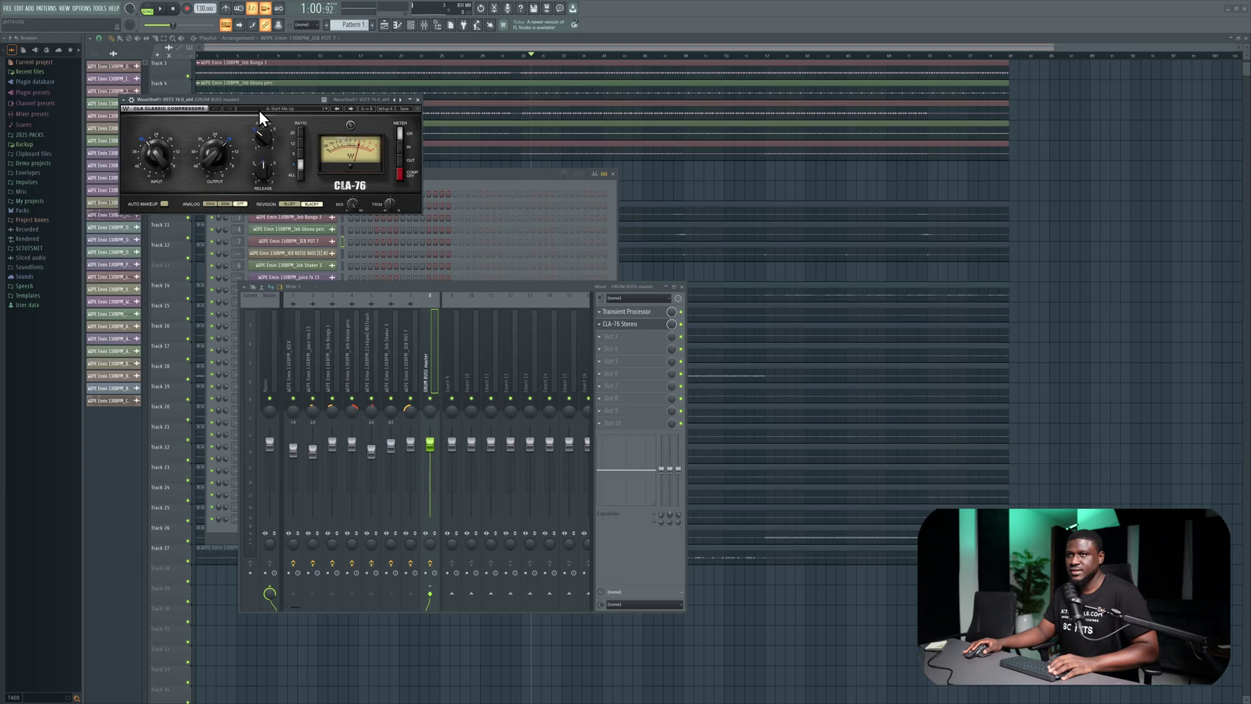
left_click_drag(263, 104, 474, 162)
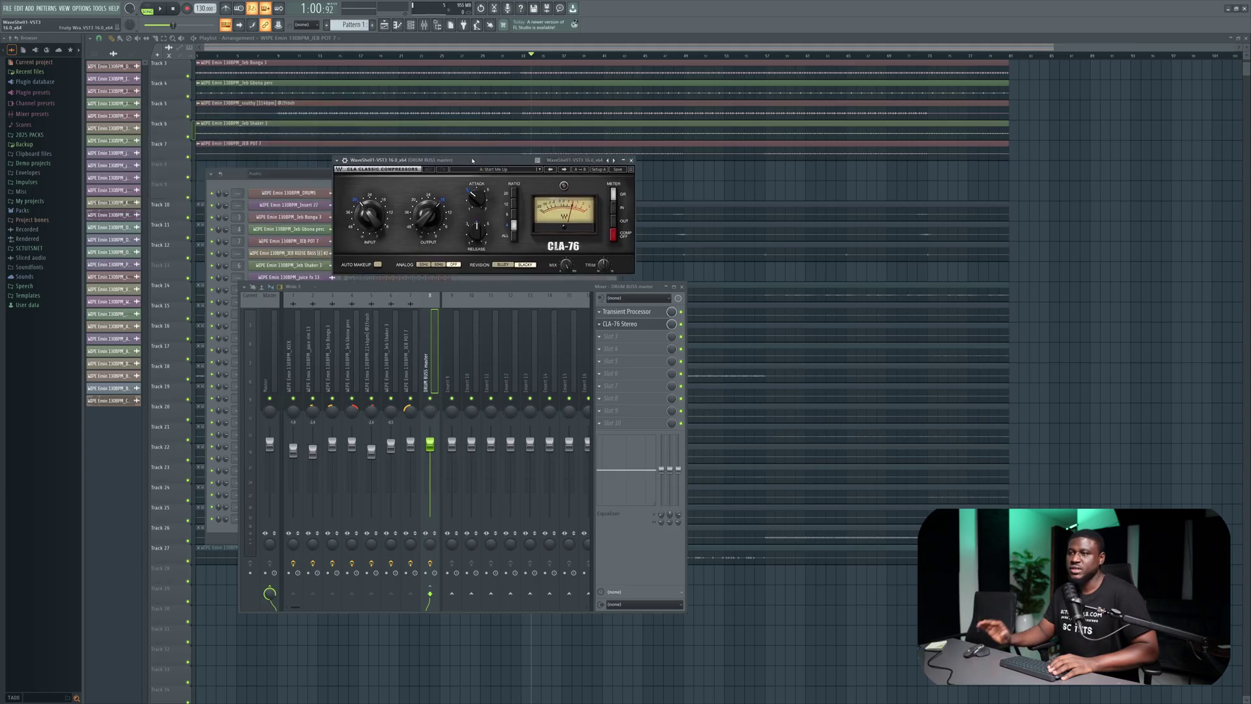
Step: Adjust the CLA-76 compressor's input level on the drum bus while the drums play
key("space")
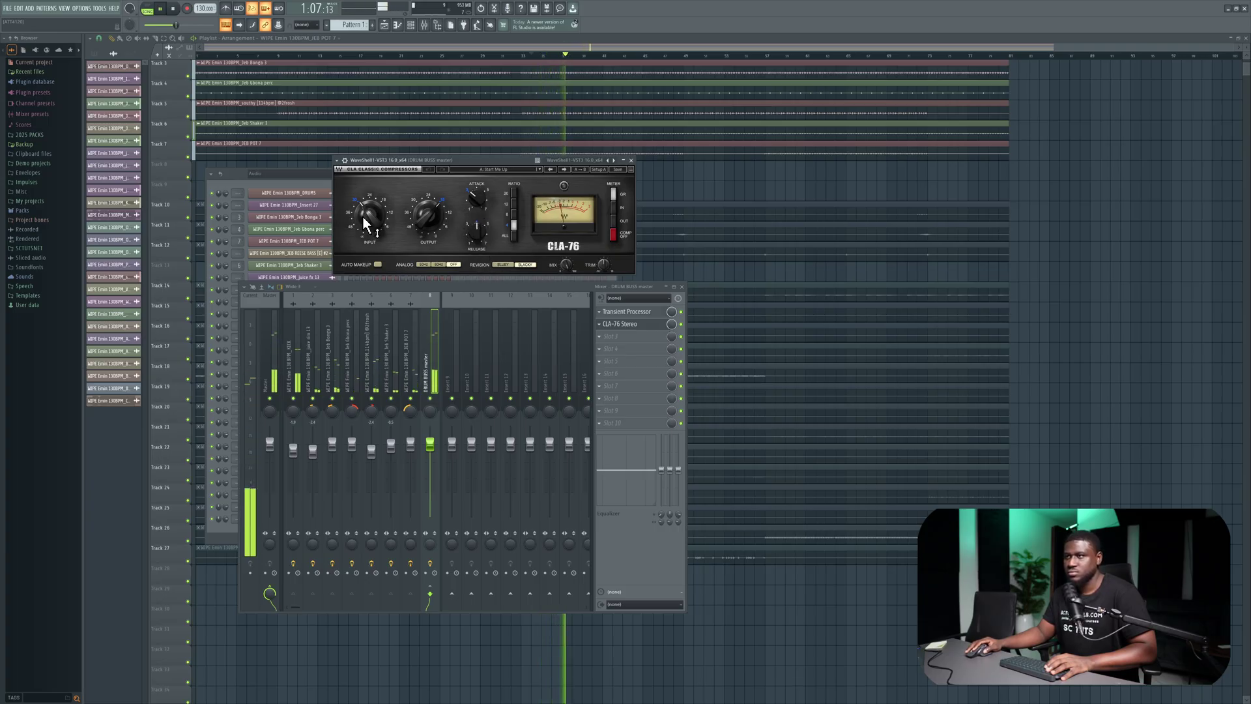
left_click_drag(362, 216, 370, 216)
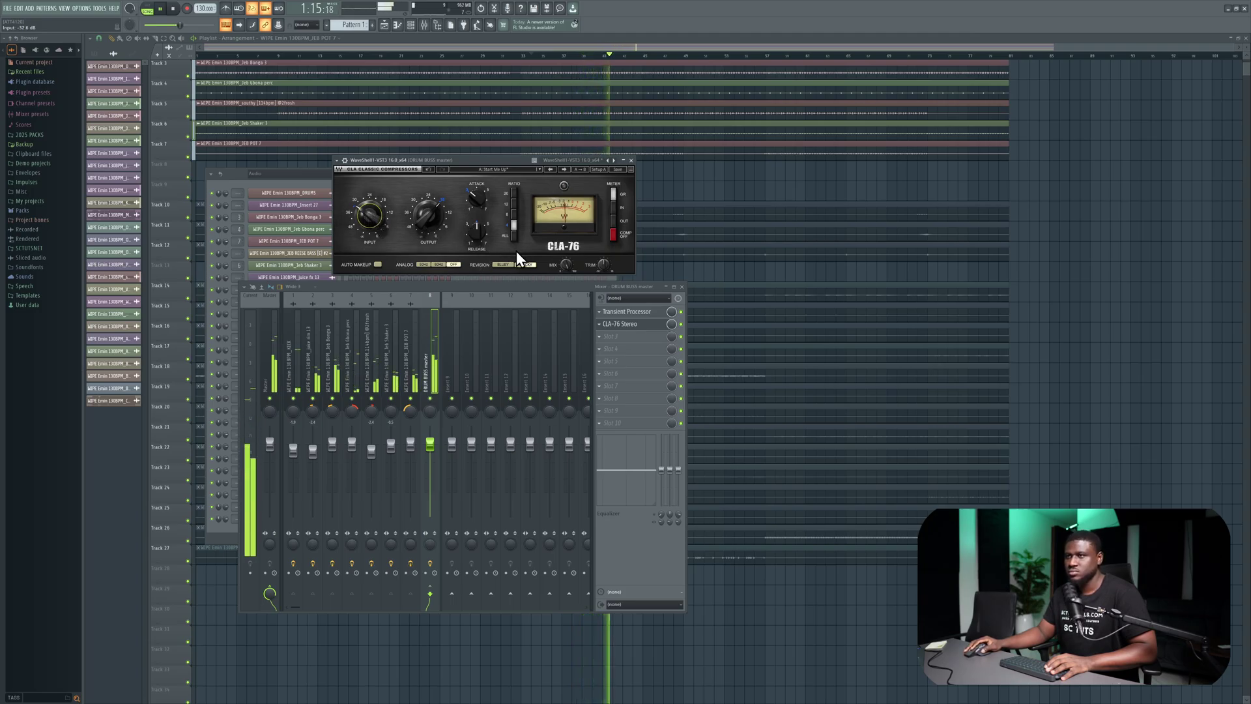
key("space")
key("space")
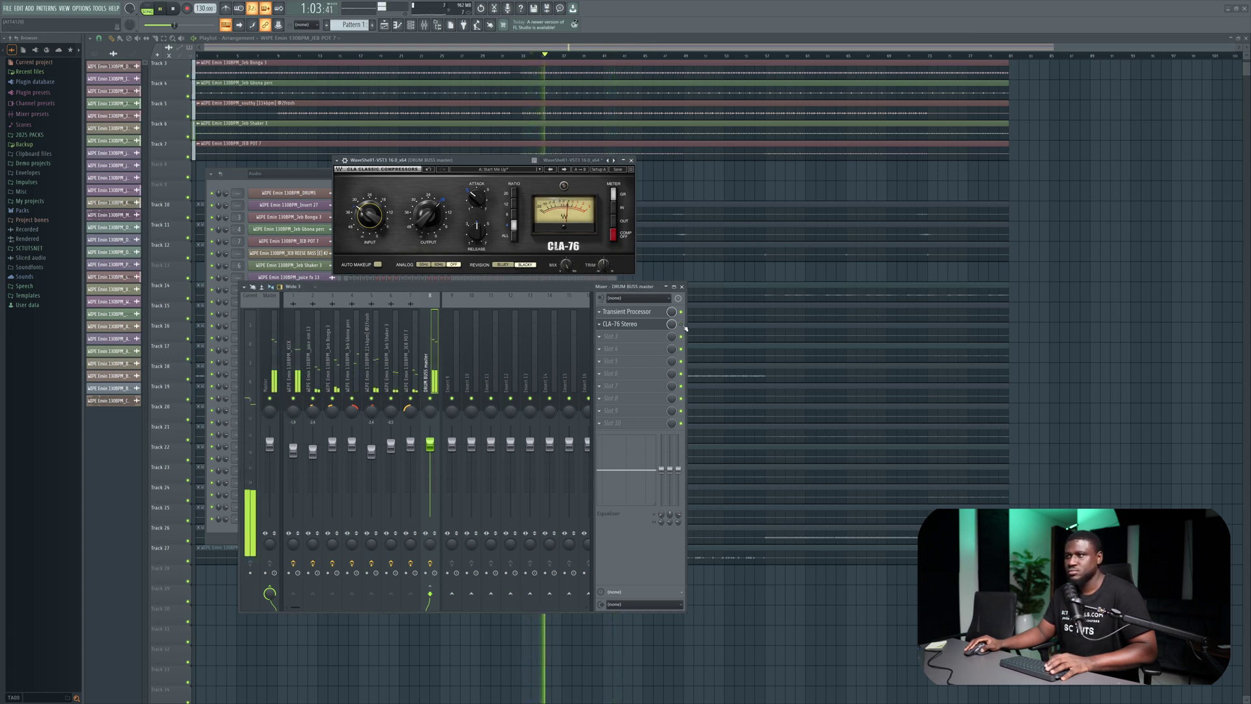
Step: Replay the drums from the section start to check the drum bus compression, review the CLA-76 and close its window
key("space")
key("space")
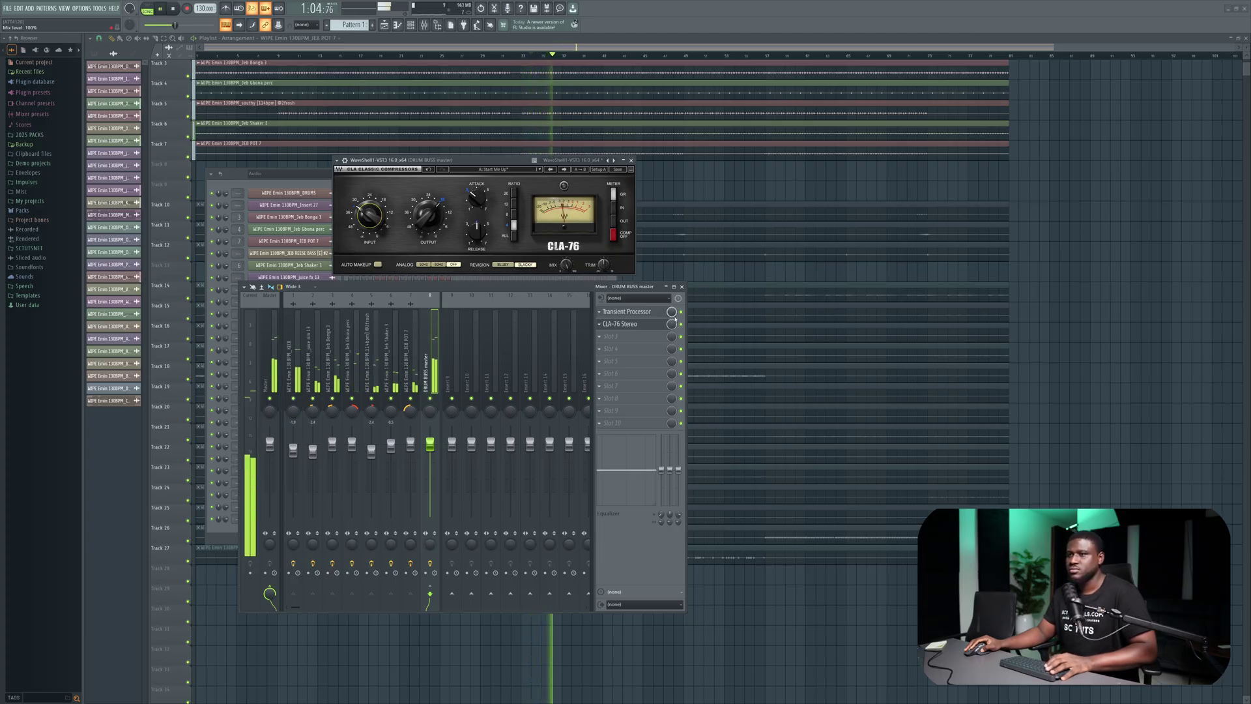
key("space")
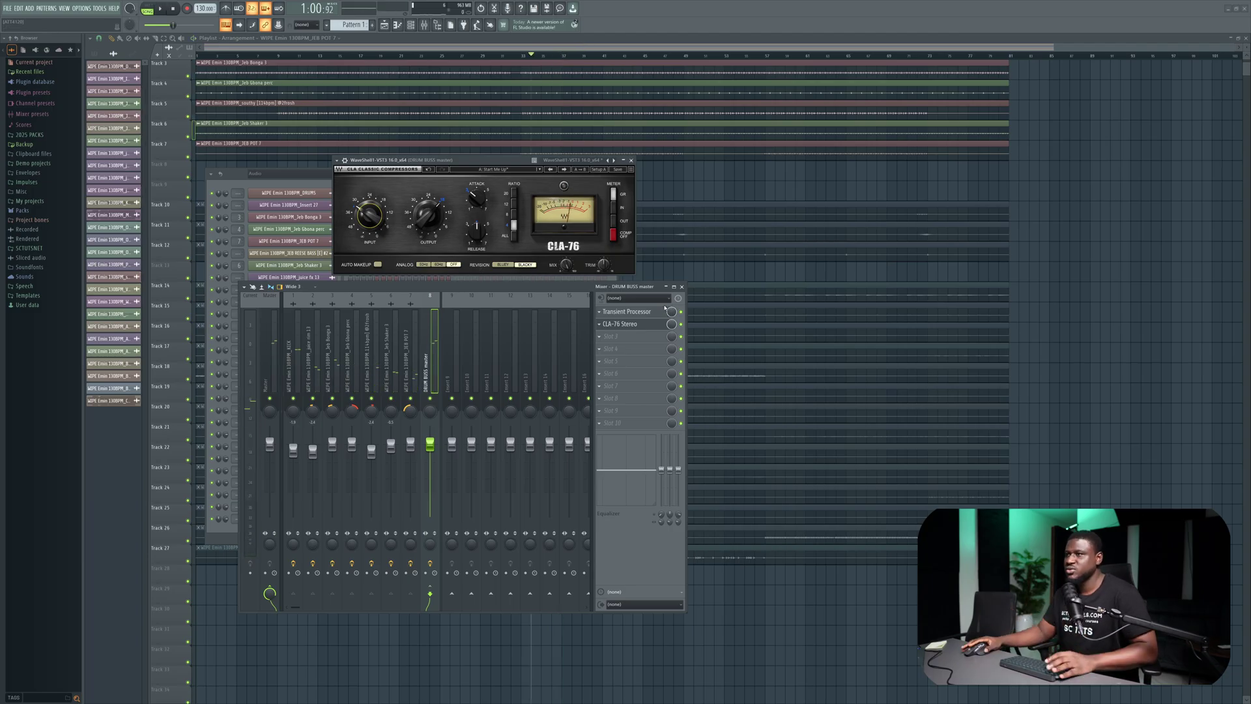
left_click(631, 160)
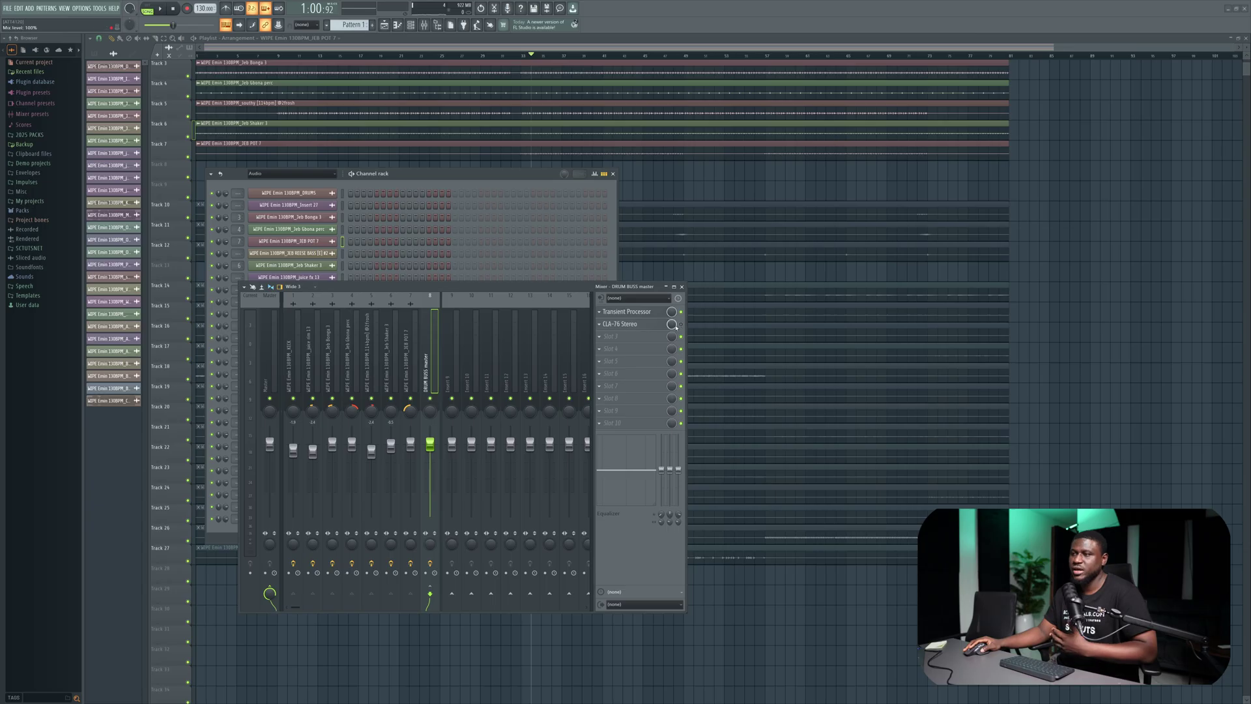
left_click(622, 324)
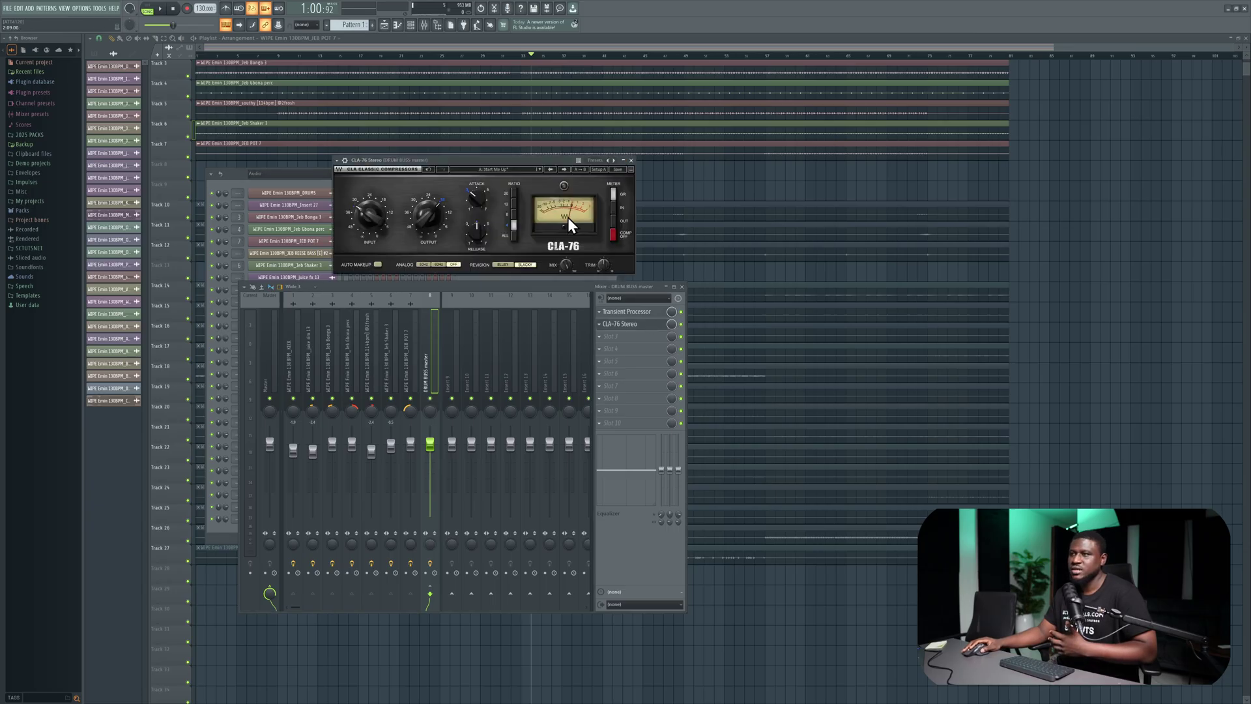
left_click(631, 160)
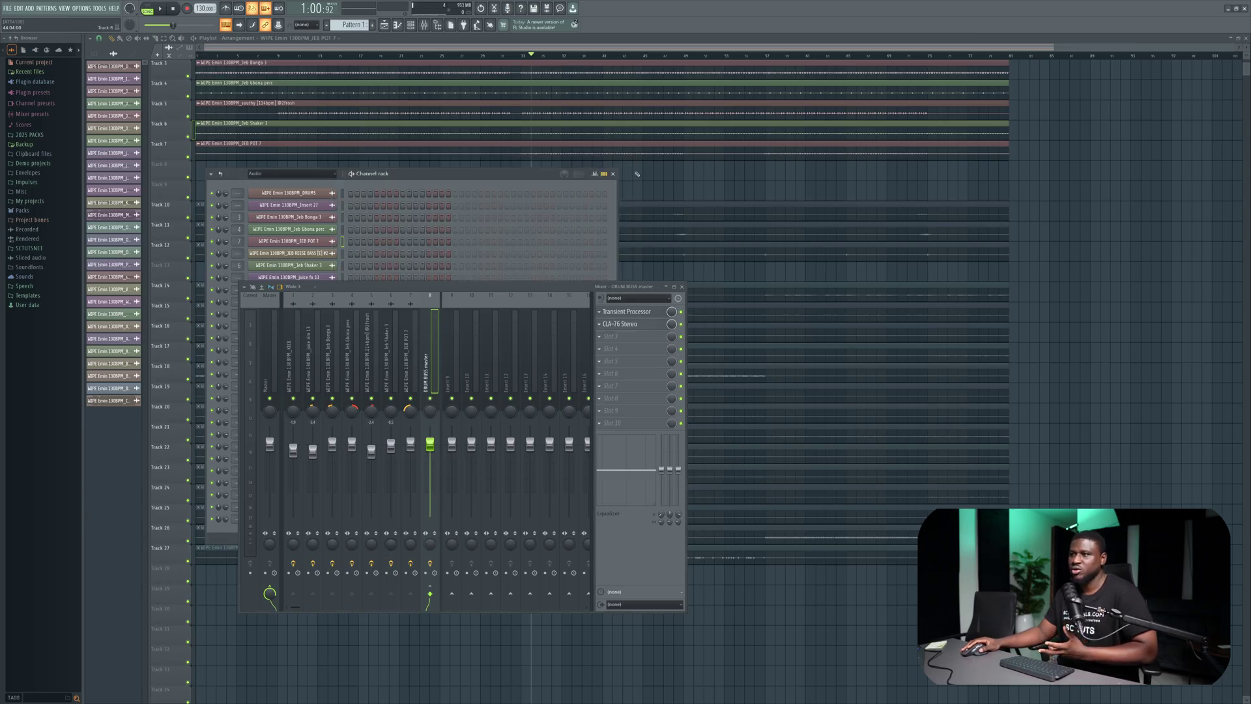
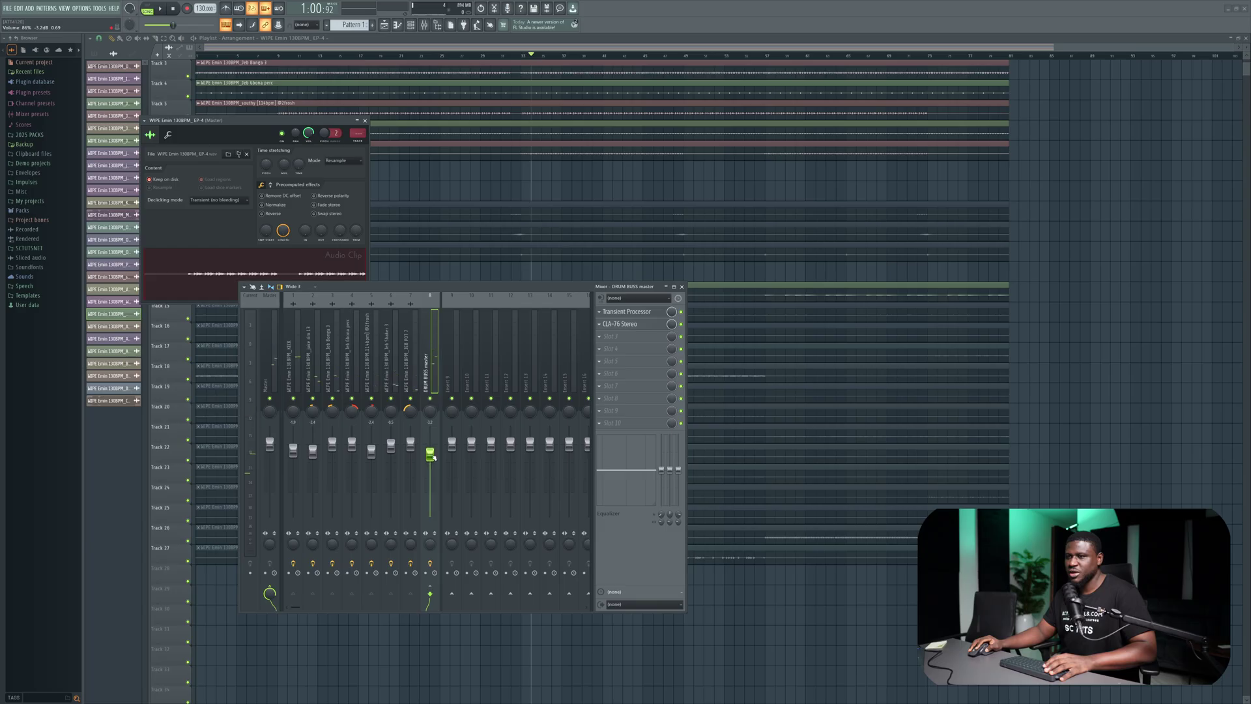
key("space")
Step: Route the EP 4 clip to mixer insert 10 and play it with the drums
left_click(451, 376)
left_click(471, 376)
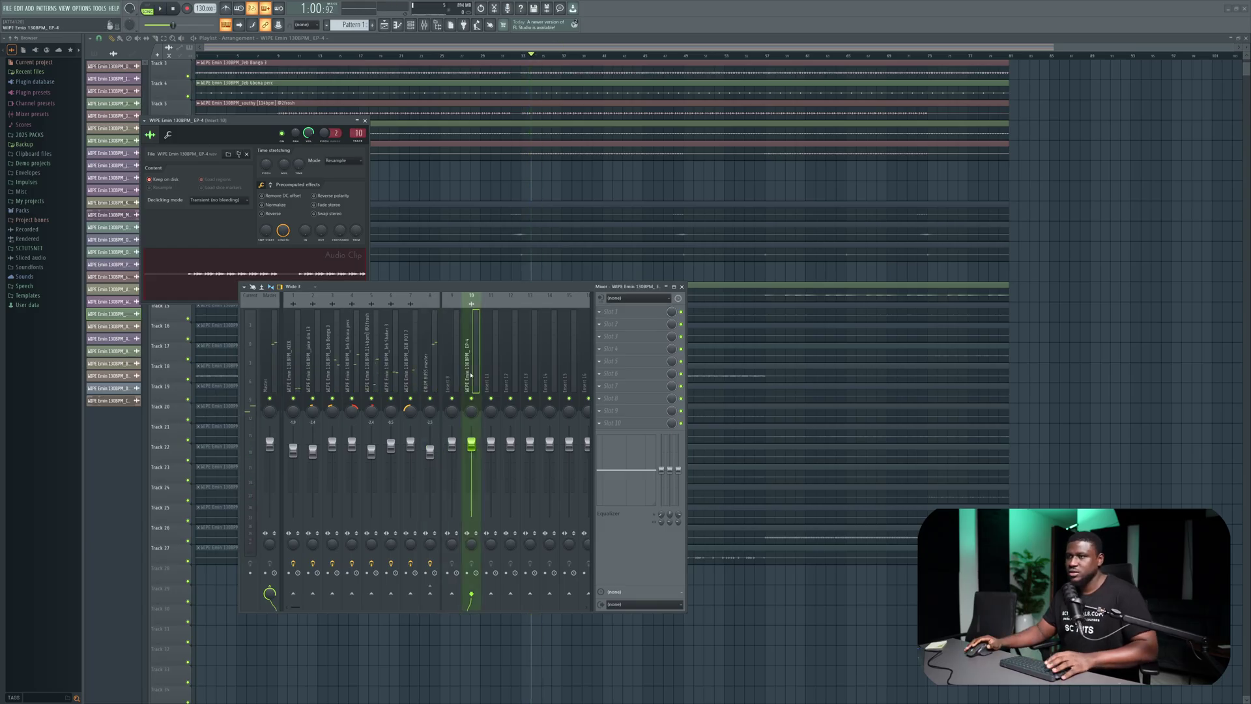
key("space")
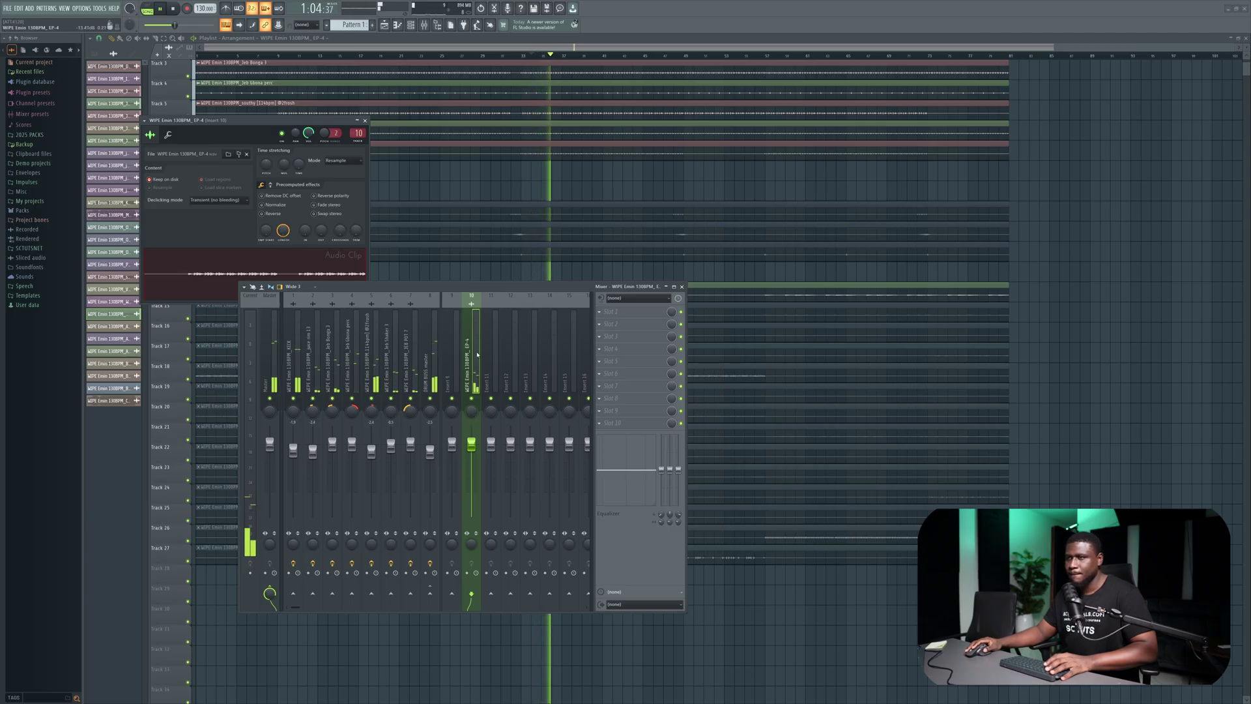
Step: Move the mixer window clear of the playlist tracks and close the EP 4 clip settings
left_click_drag(501, 288, 643, 327)
key("space")
scroll(452, 190, "down", 2)
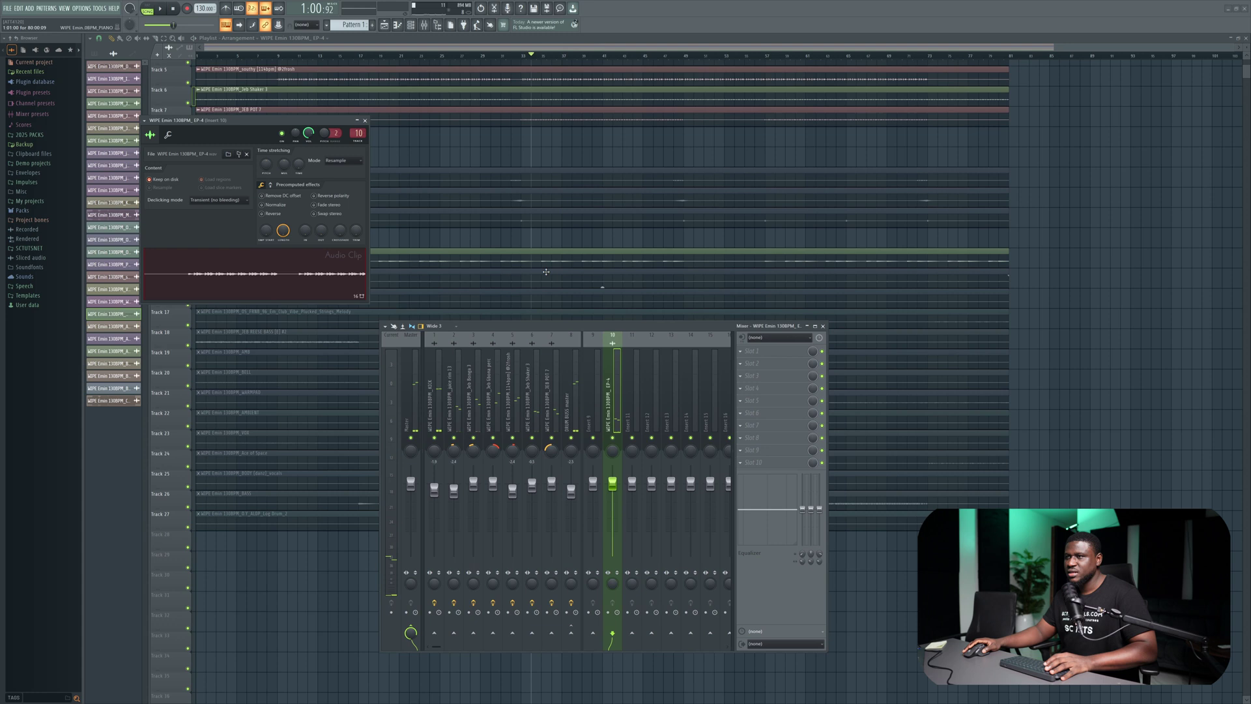
left_click(366, 121)
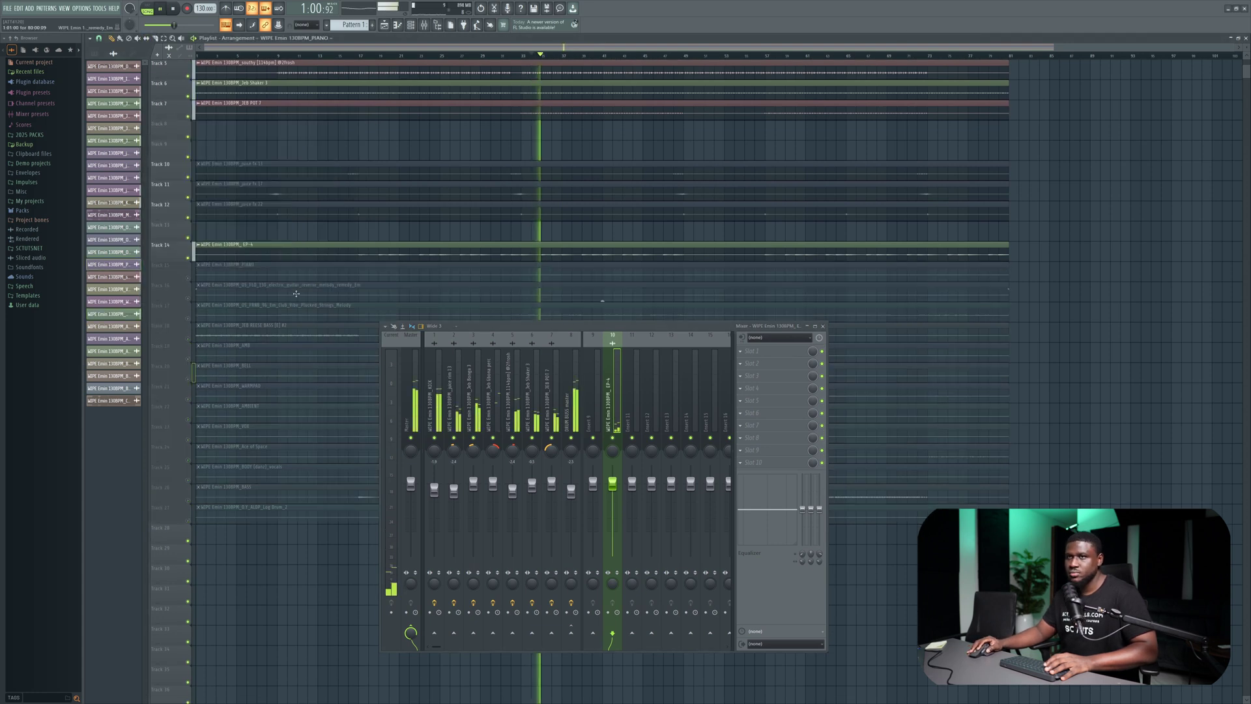
Step: Unmute the PIANO track and route its clip to mixer insert 11
key("space")
left_click(189, 278)
key("space")
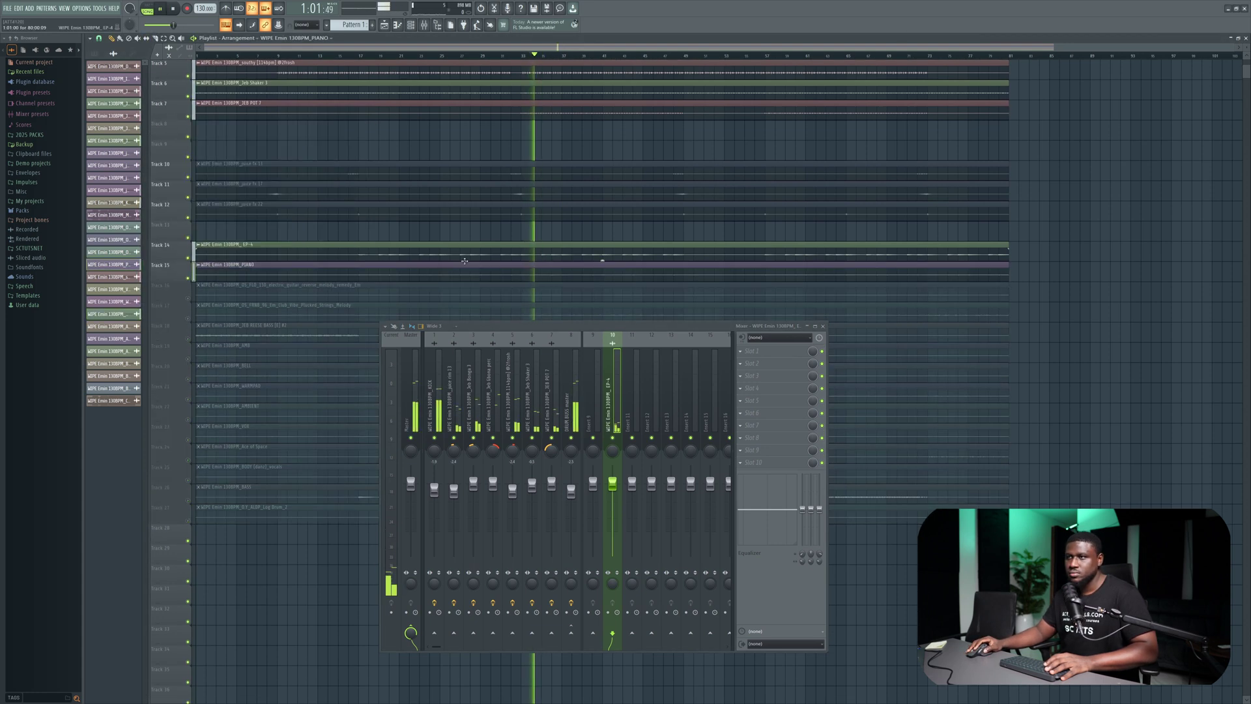
double_click(602, 255)
left_click(632, 422)
key("space")
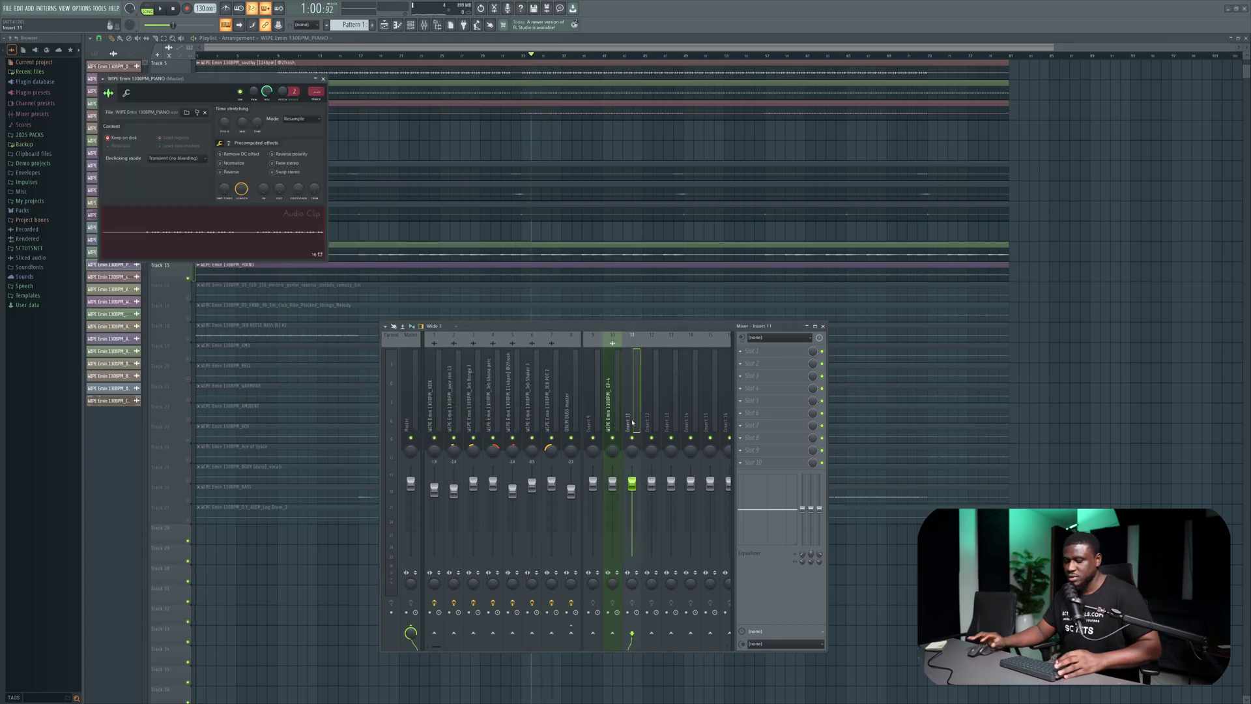
key("ctrl+l")
Step: Pan the EP 4 insert to the left and the PIANO insert to the right
left_click_drag(614, 453, 613, 469)
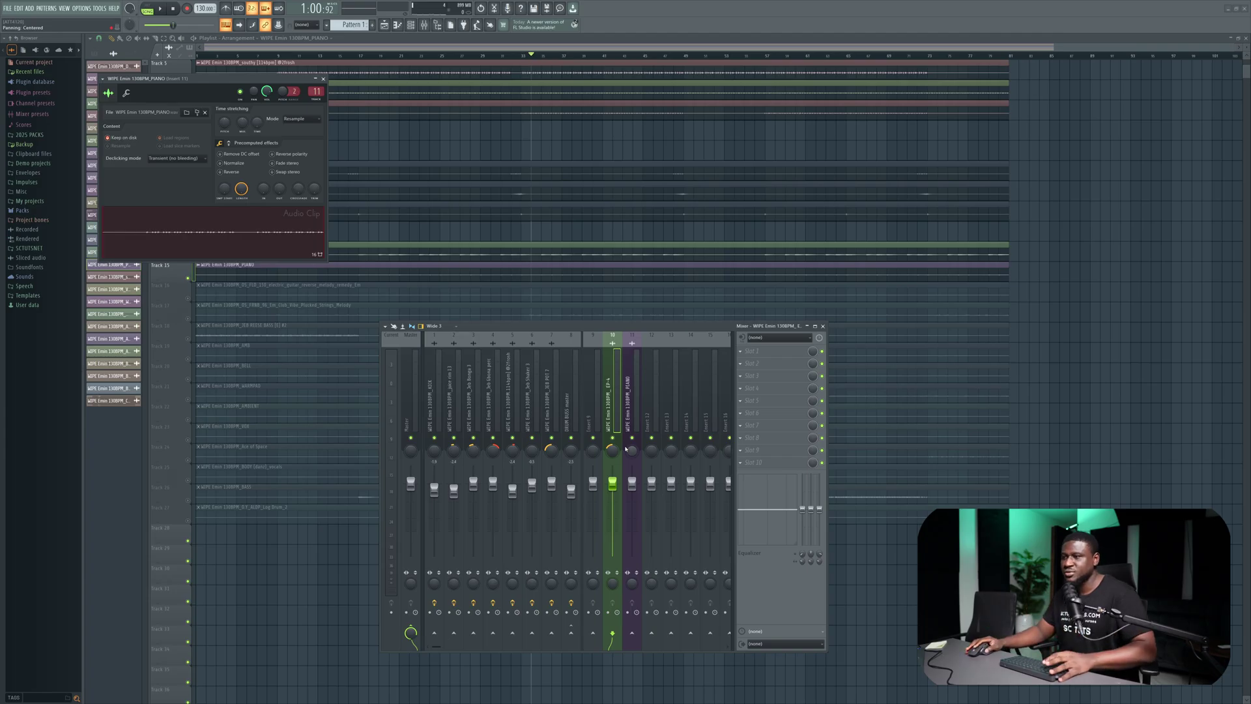
key("space")
mouse_move(632, 450)
left_mouse_down()
mouse_move(632, 438)
mouse_move(612, 438)
left_mouse_up()
Step: Lower the PIANO and EP 4 faders slightly while replaying the mix to balance them
left_click(632, 483)
key("space")
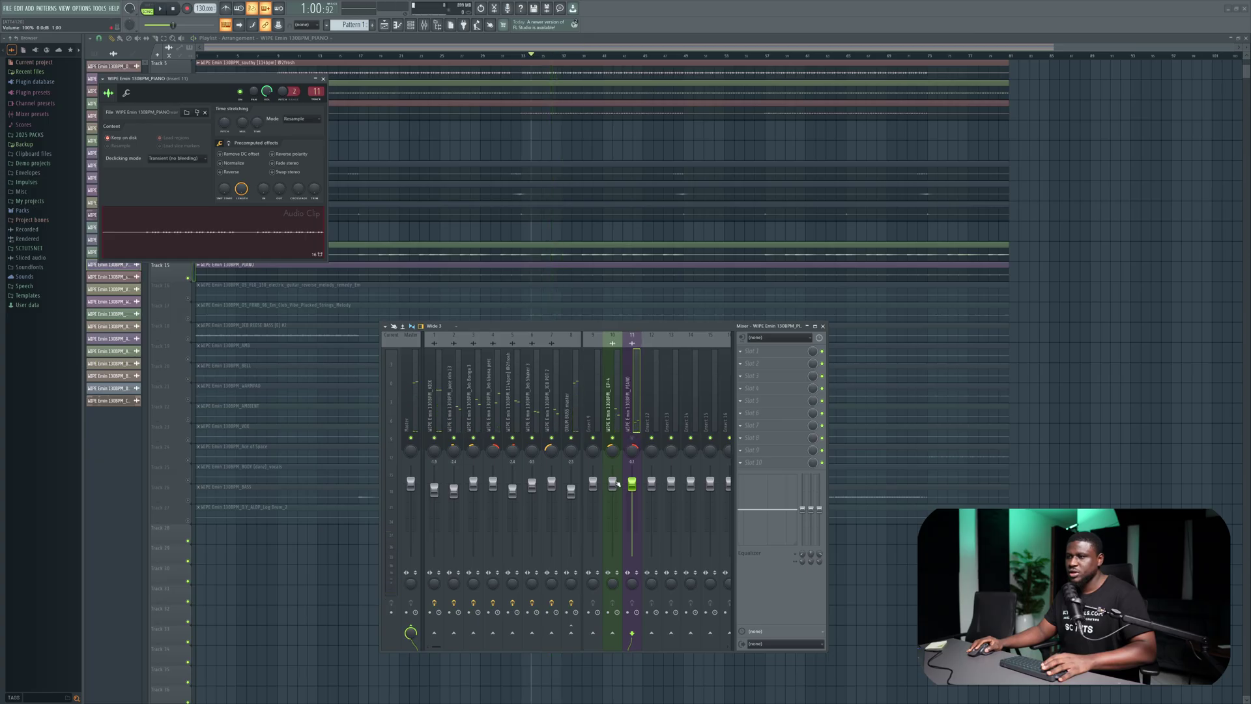
key("space")
left_click_drag(612, 549, 612, 485)
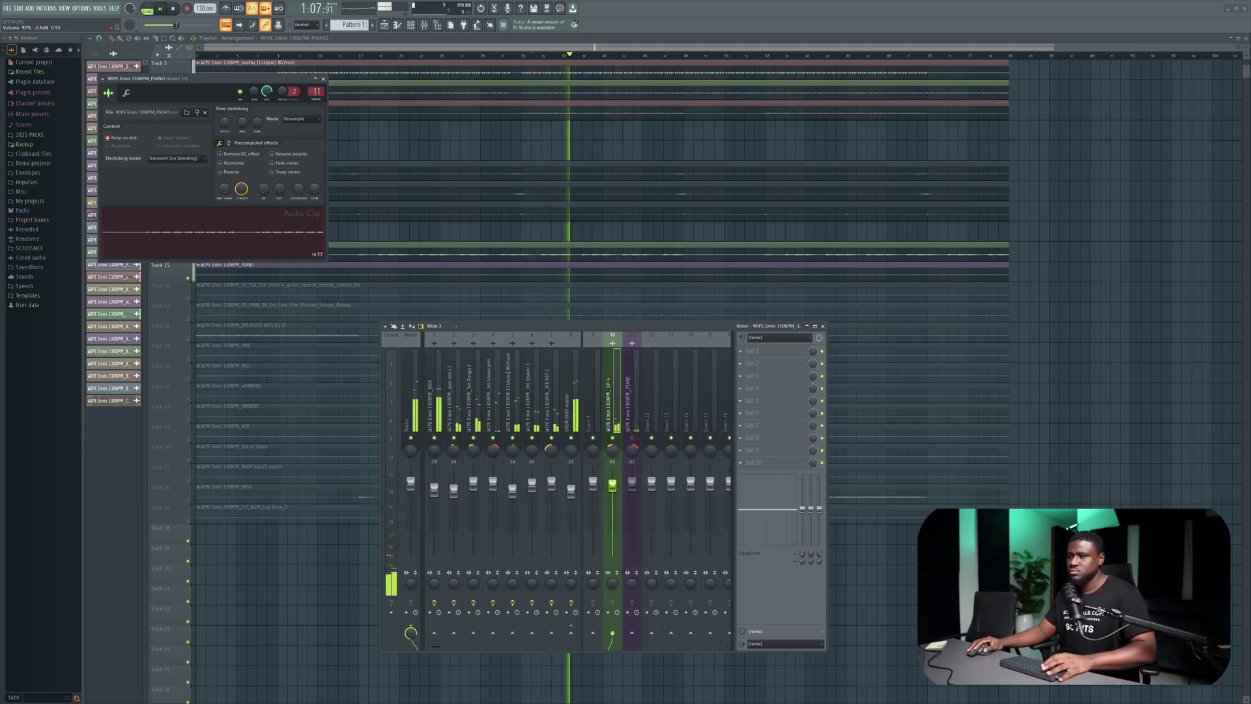
key("space")
key("space")
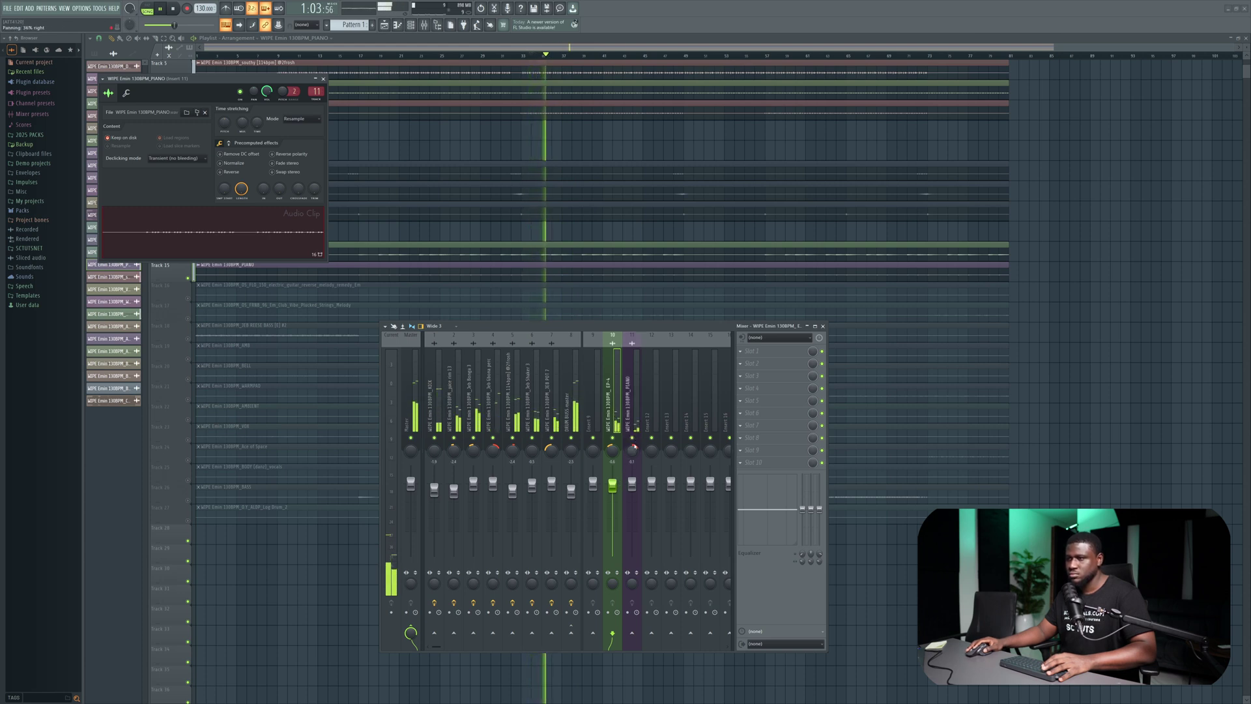
left_click(635, 484)
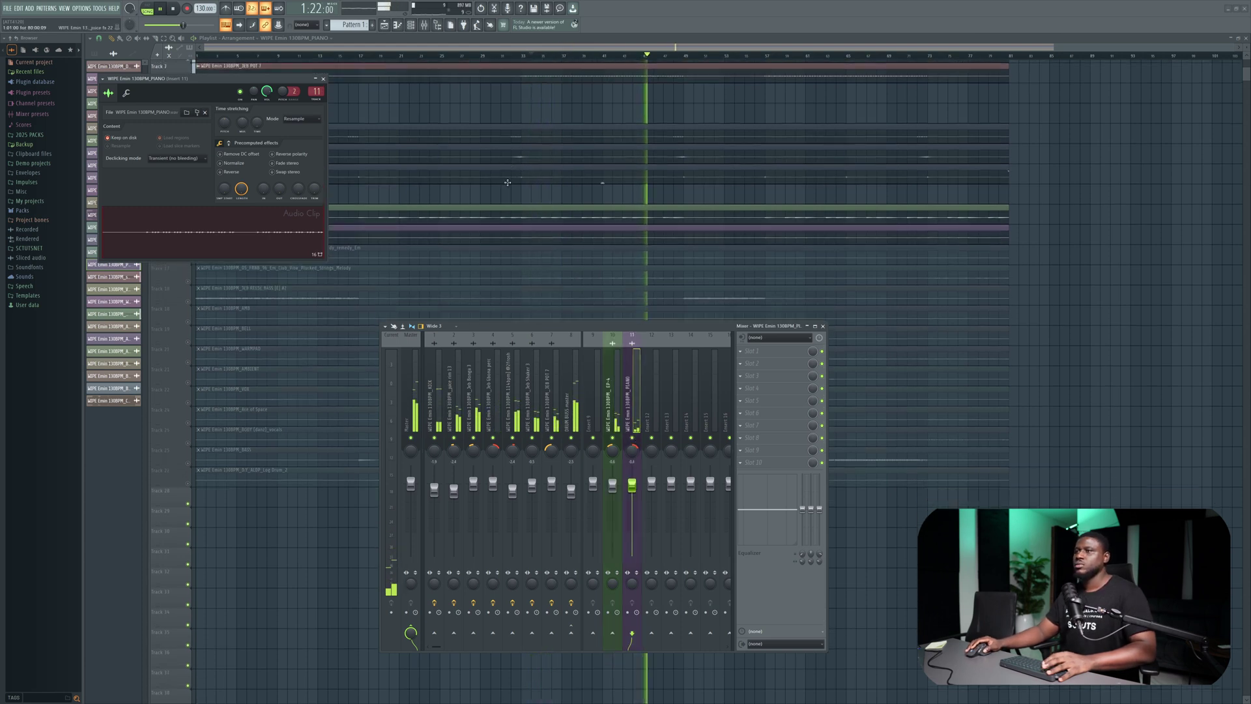
key("space")
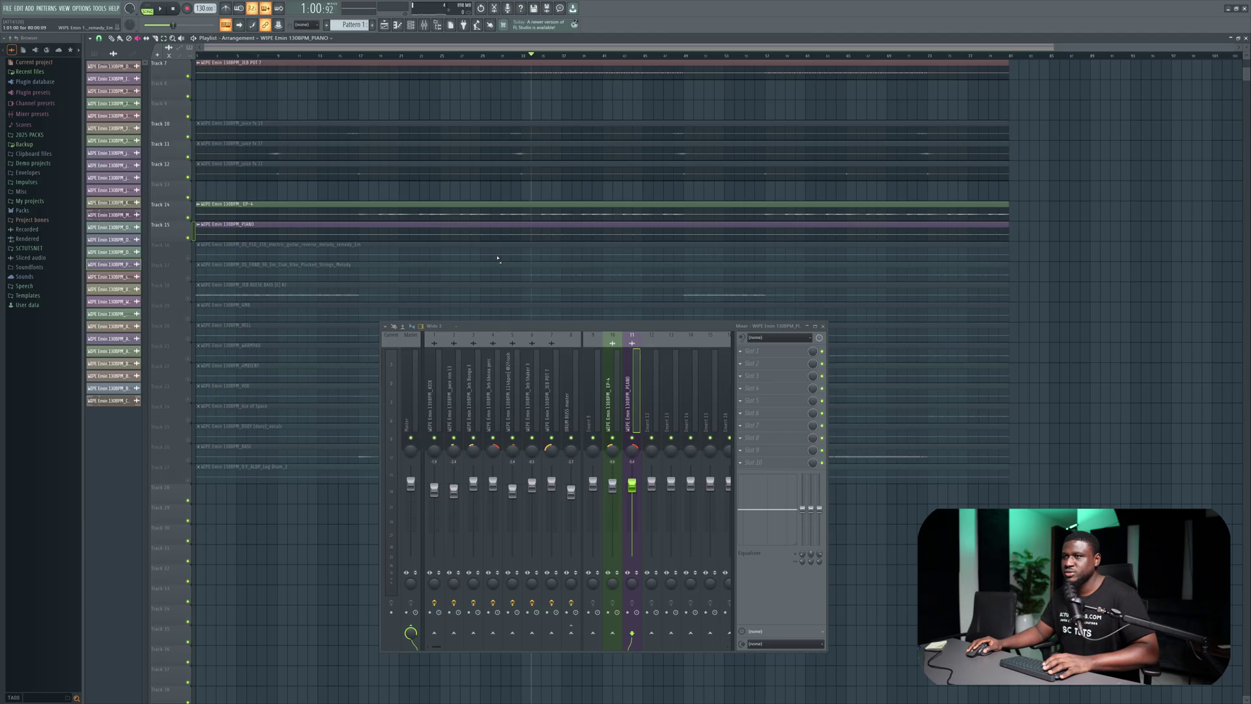
Step: Unmute the electric guitar reverse melody track and turn on Normalize for its clip
key("space")
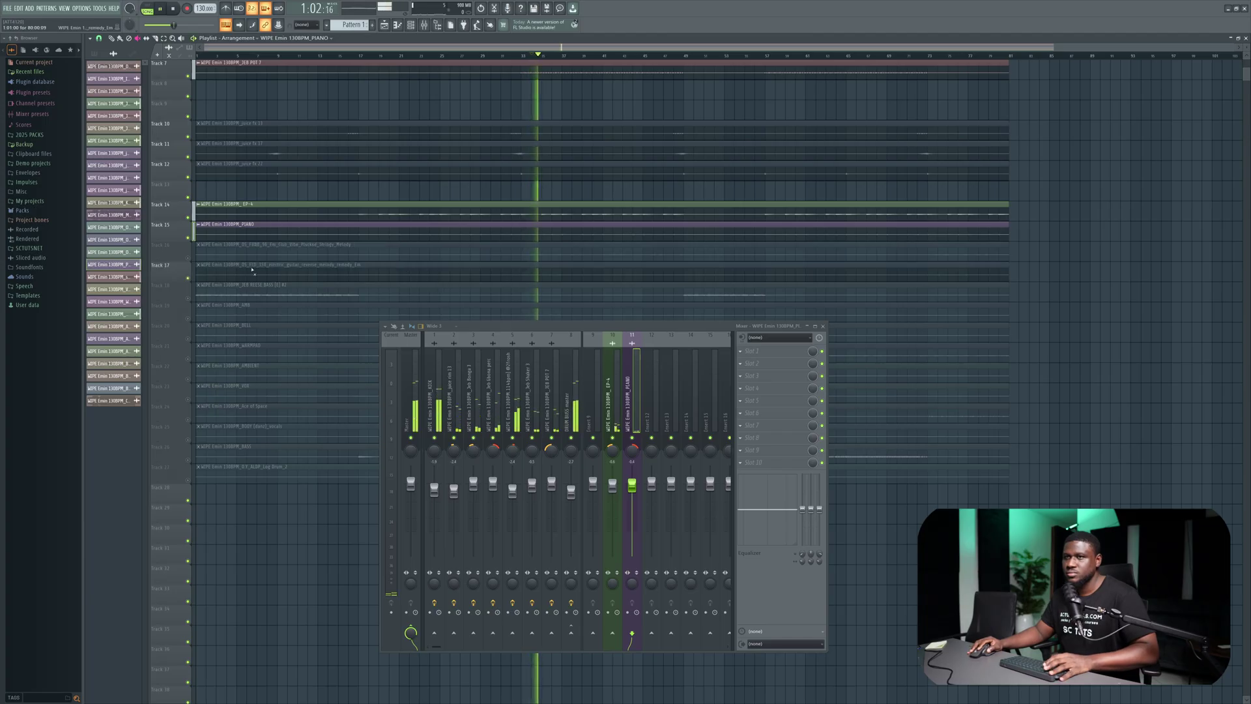
left_click(249, 273)
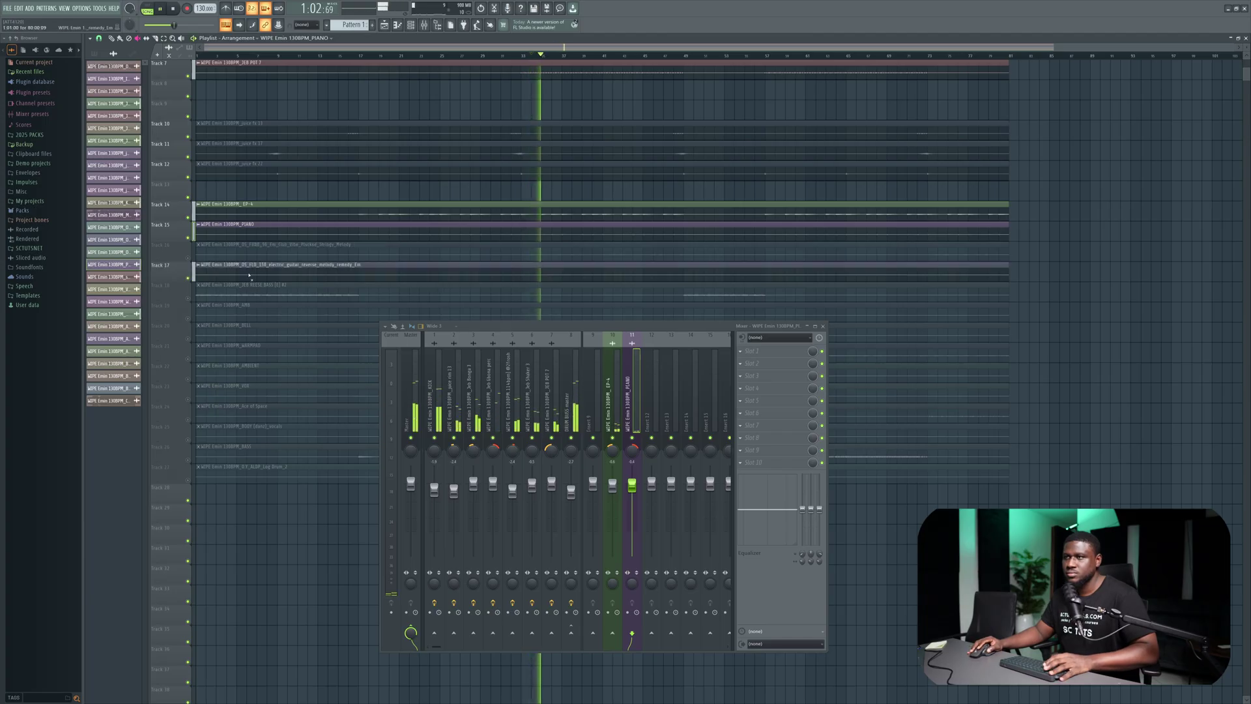
double_click(525, 273)
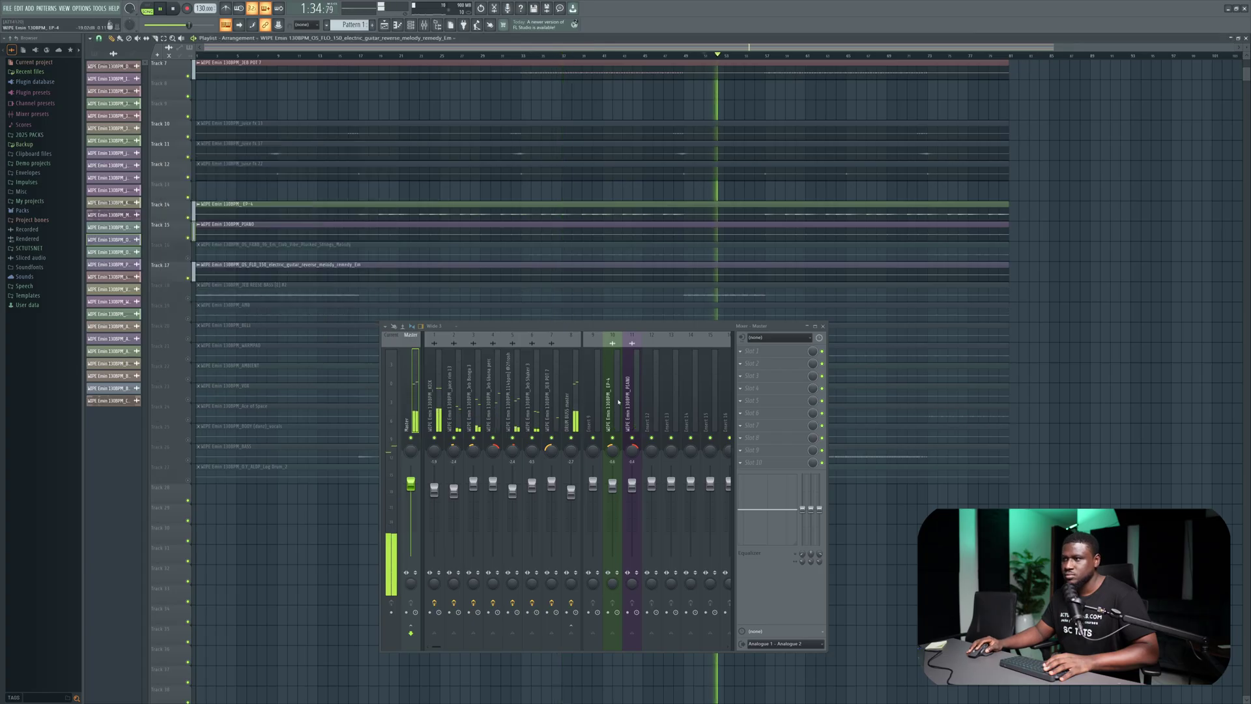
Step: Route the electric guitar reverse melody clip to mixer insert 12
left_click(649, 405)
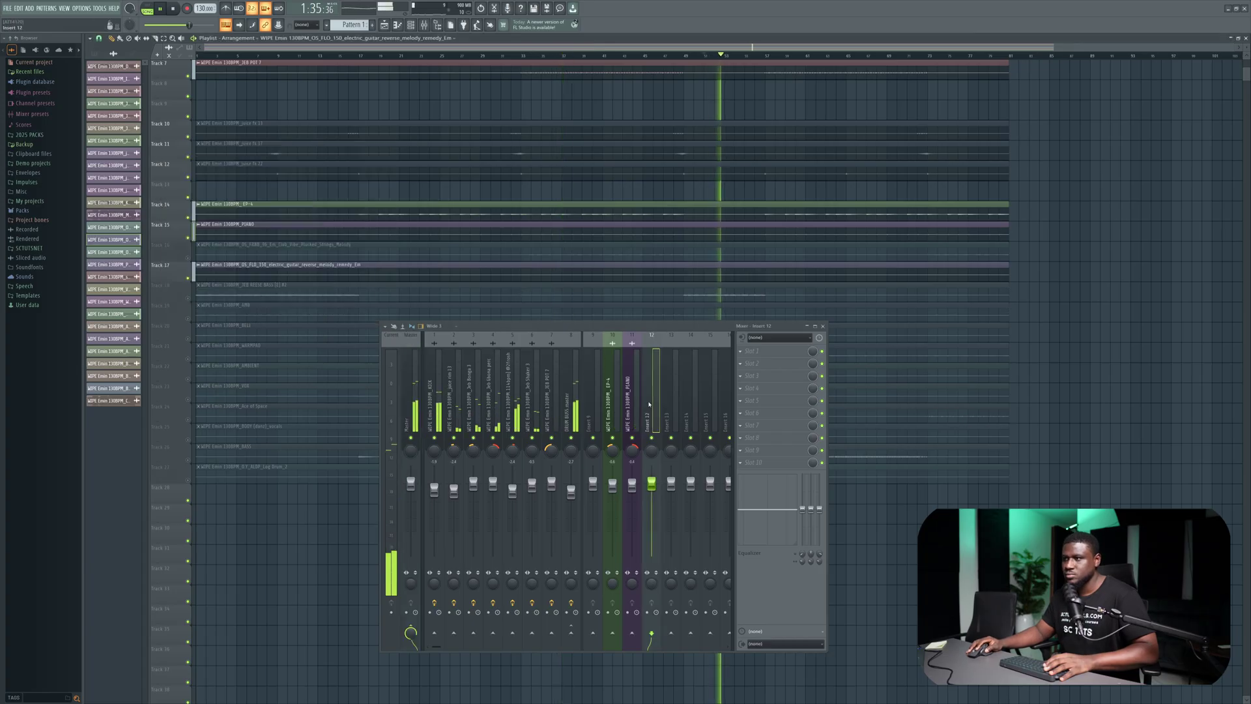
key("ctrl+l")
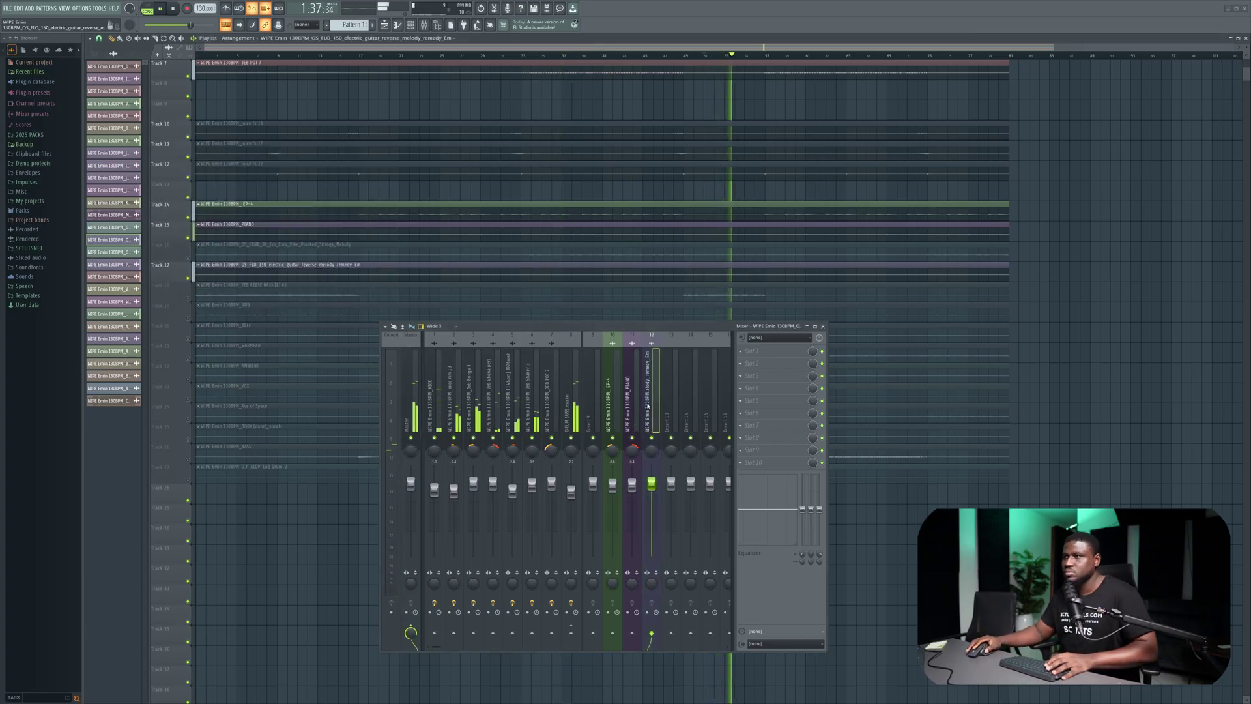
key("space")
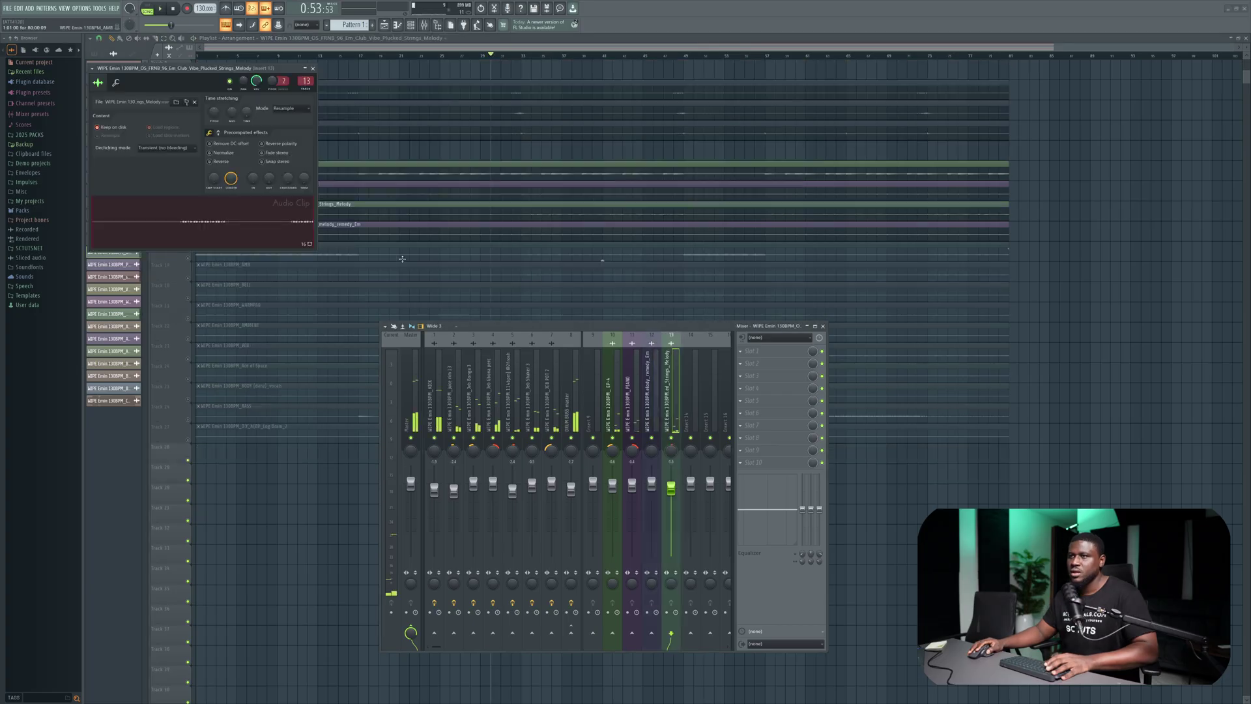
Step: Bring the plucked strings melody into the mix on insert 13 with its fader slightly lowered
left_click(411, 257)
scroll(374, 241, "down", 1)
key("space")
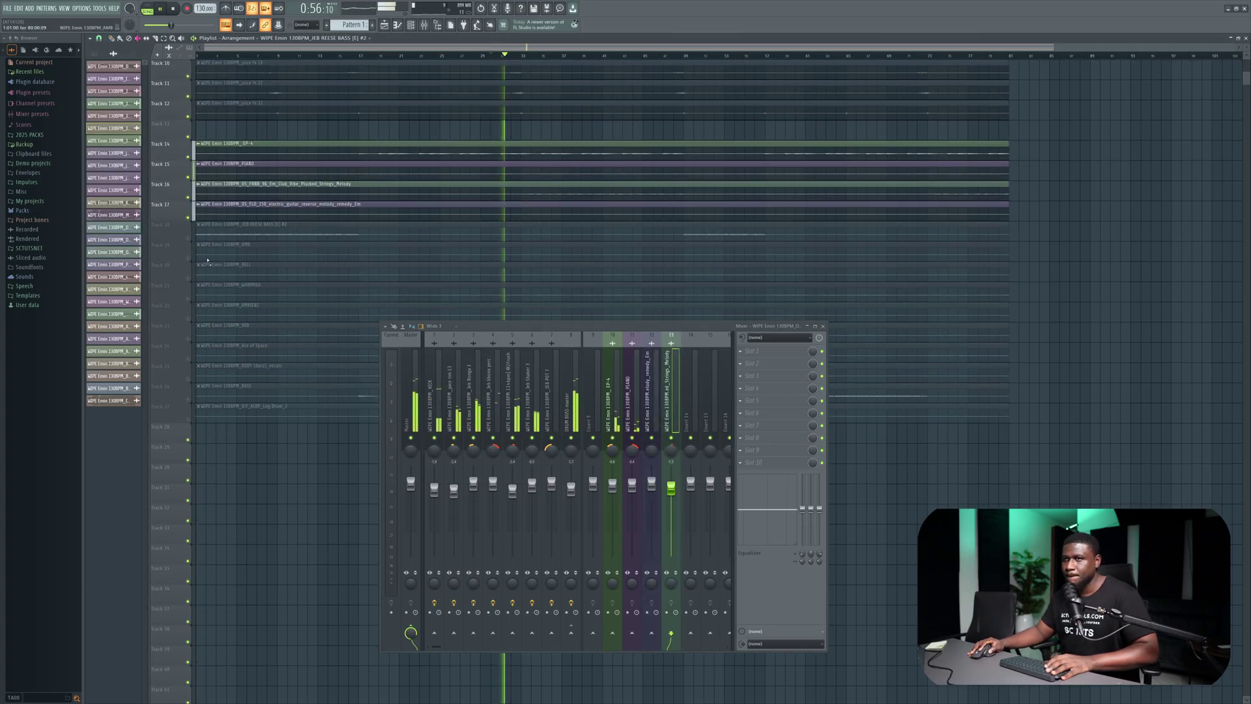
Step: Unmute the AMB track and try Normalize on its clip while the mix plays
left_click(189, 258)
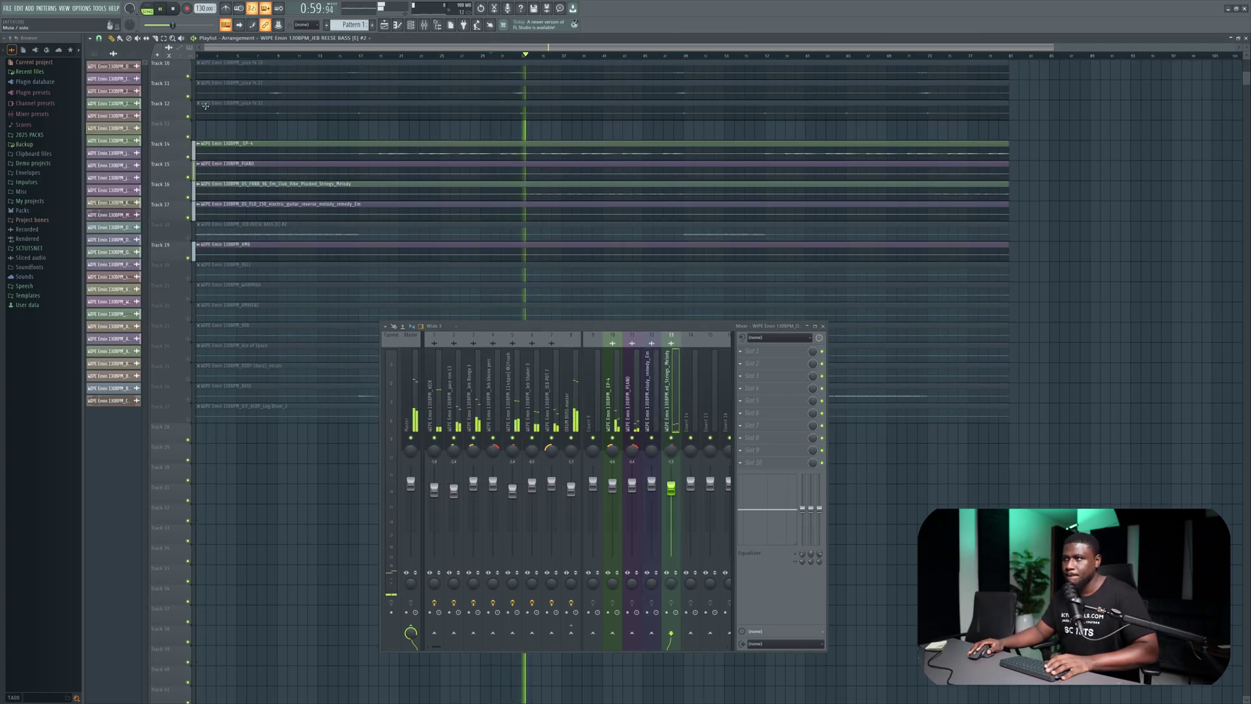
double_click(333, 253)
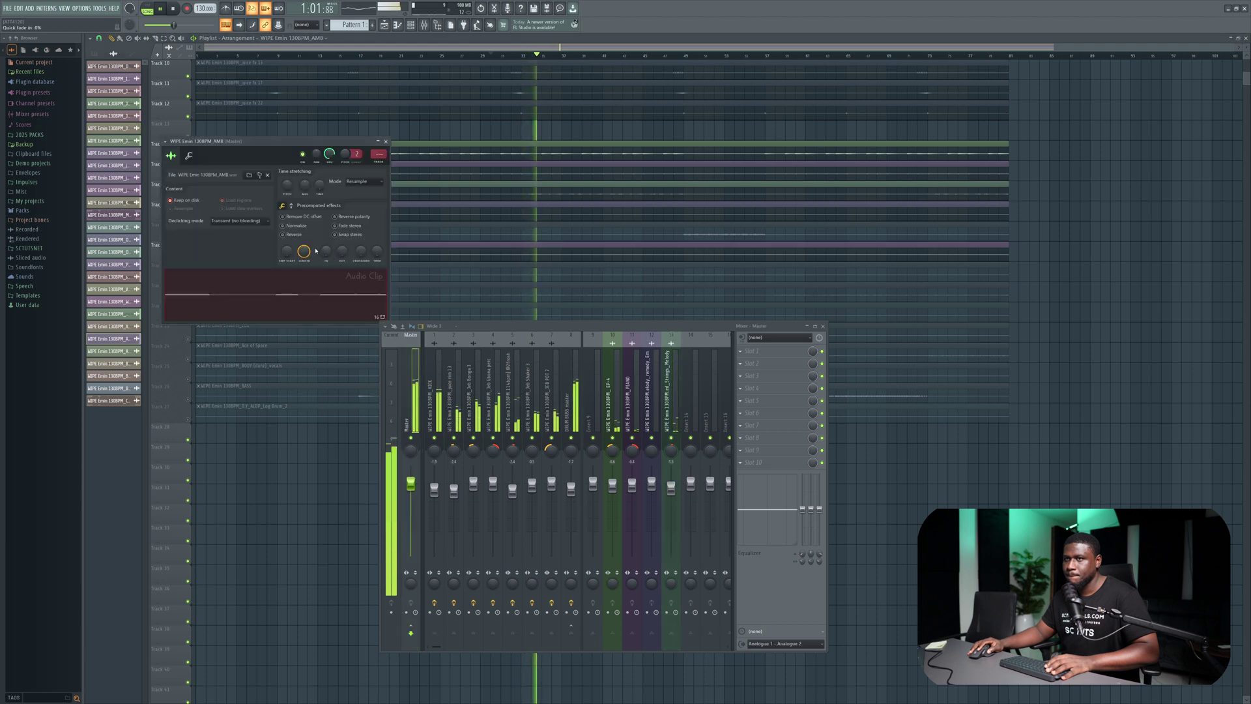
left_click(298, 226)
left_click(298, 225)
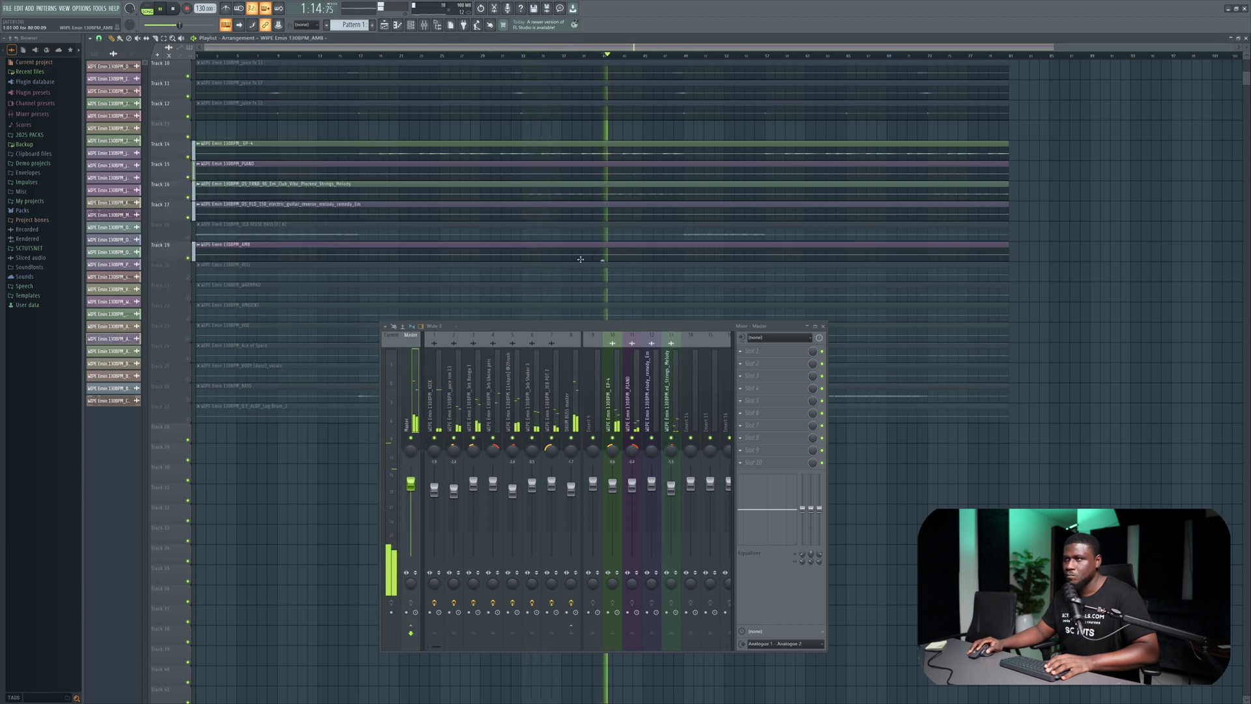
Step: Route the AMB clip to mixer insert 14 and pan that insert to the left
double_click(571, 259)
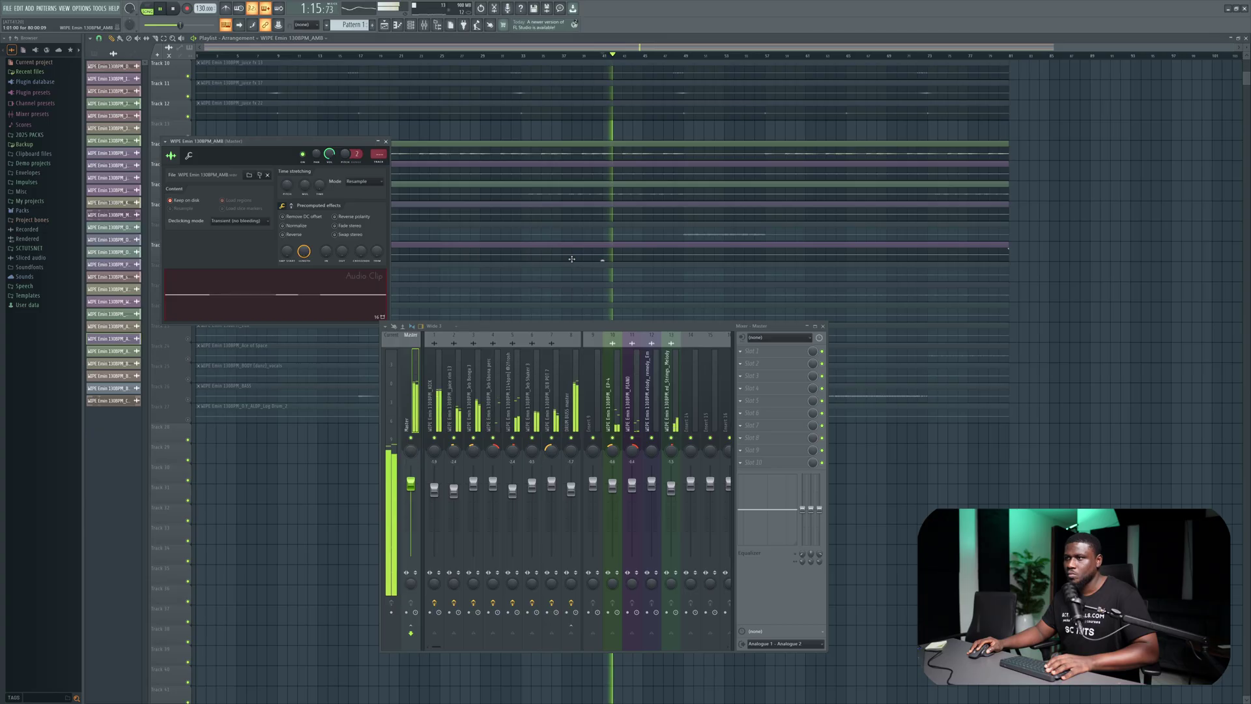
left_click(689, 413)
key("space")
key("ctrl+l")
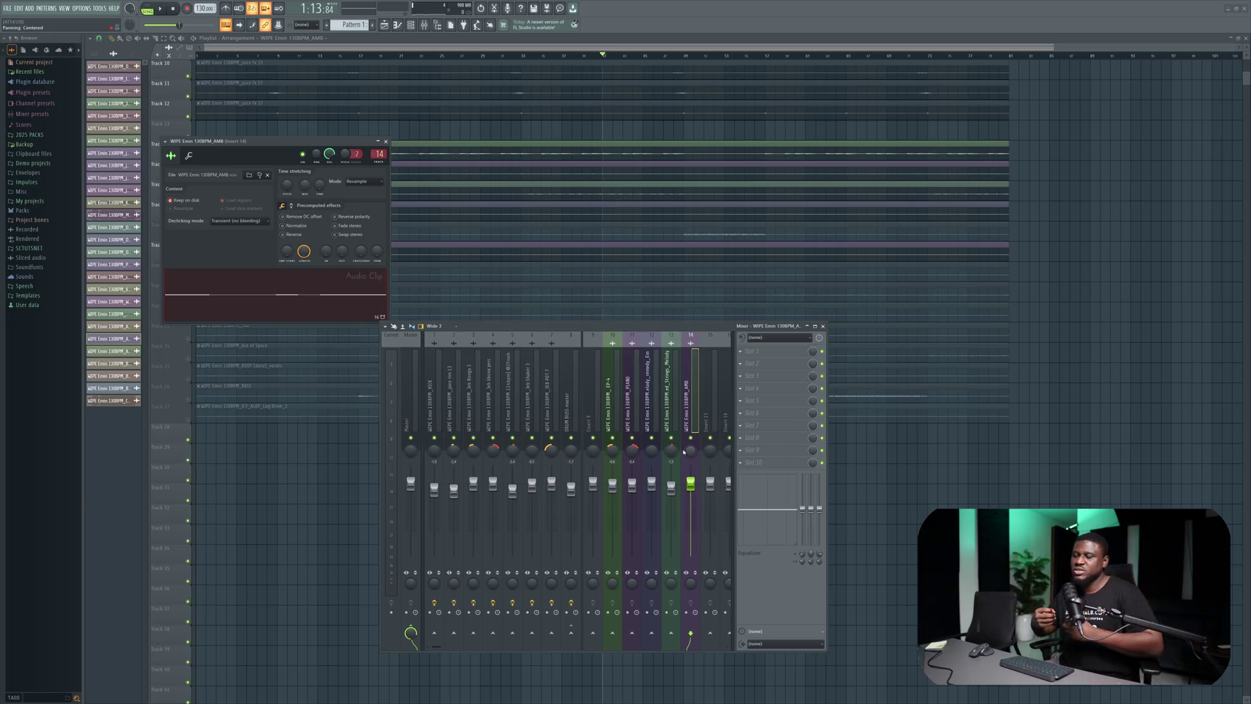
key("space")
left_click_drag(690, 451, 691, 473)
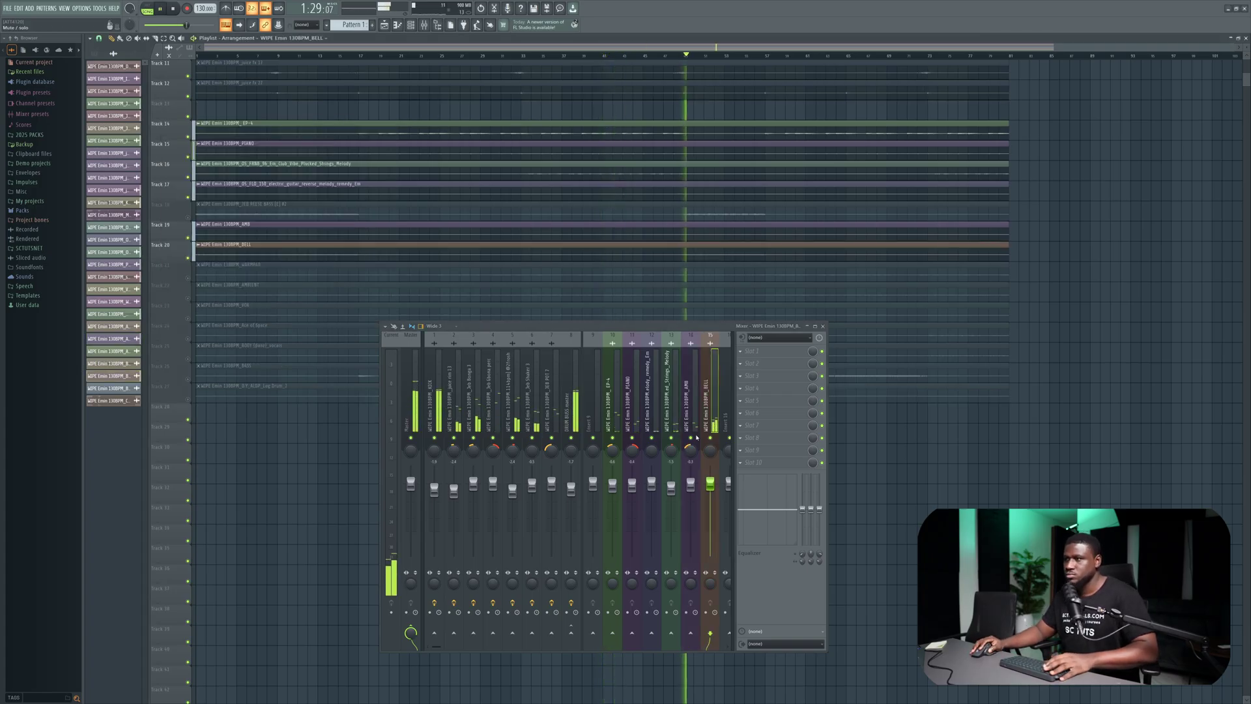
Step: Lower the BELL insert's fader by about 2 dB and adjust its panning
mouse_move(711, 485)
left_mouse_down()
mouse_move(710, 503)
mouse_move(711, 491)
left_mouse_up()
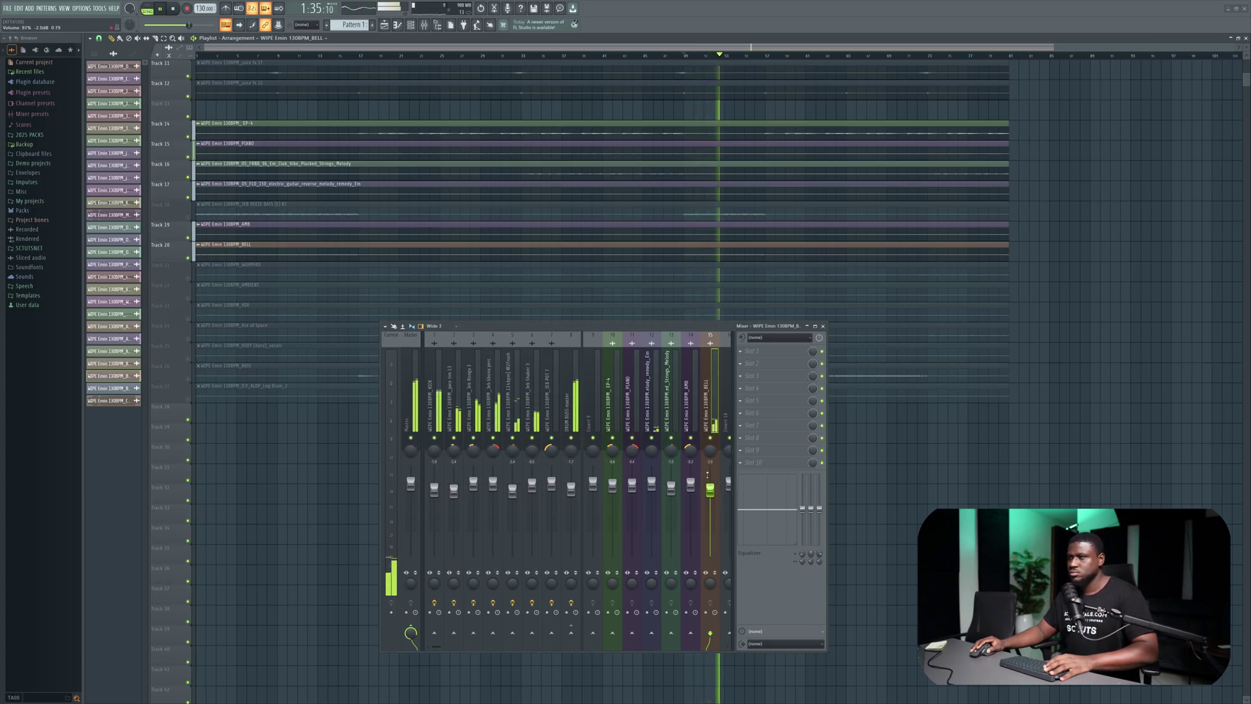
left_click_drag(710, 456, 714, 450)
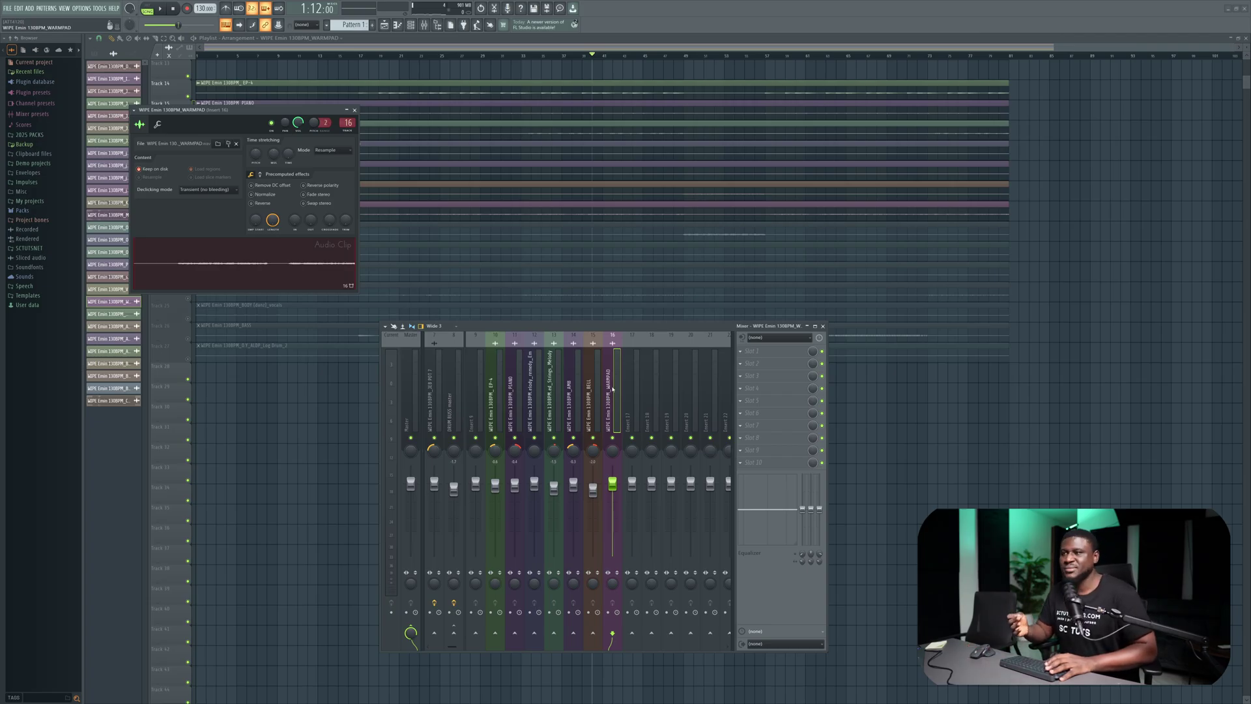
Step: Lower the WARMPAD insert's fader slightly while the mix plays
key("space")
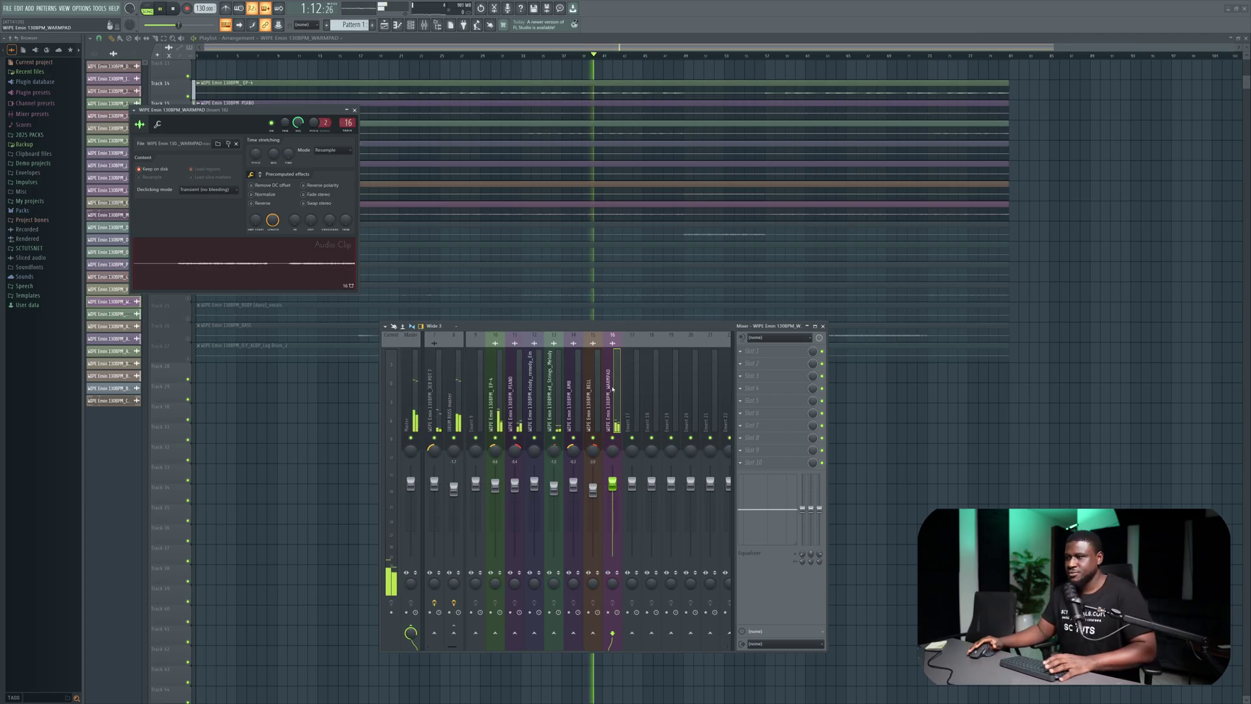
left_click_drag(612, 484, 612, 488)
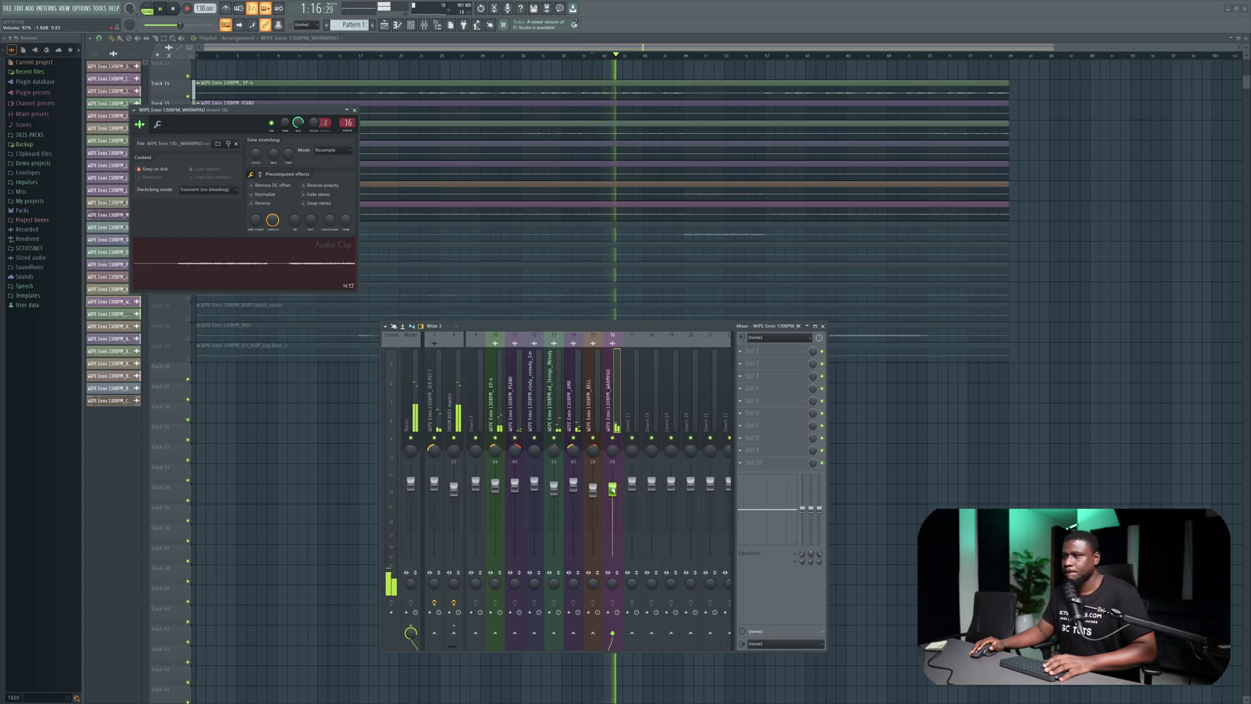
left_click(503, 236)
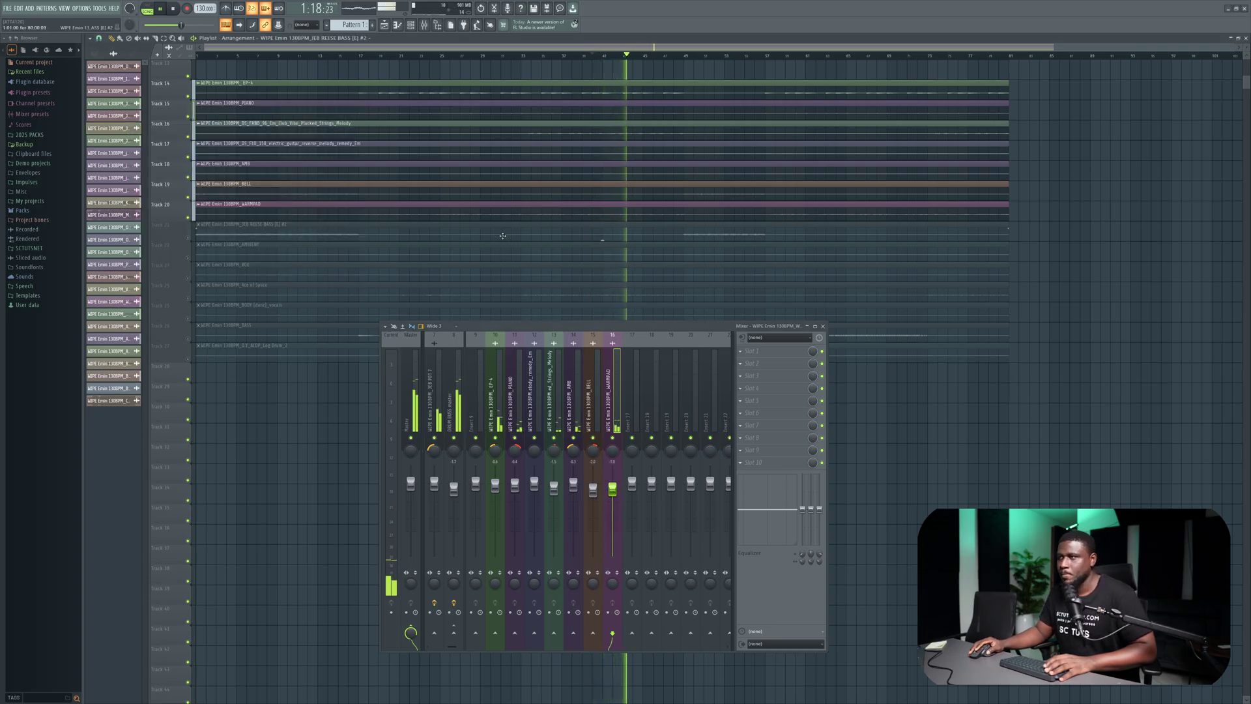
scroll(502, 236, "down", 1)
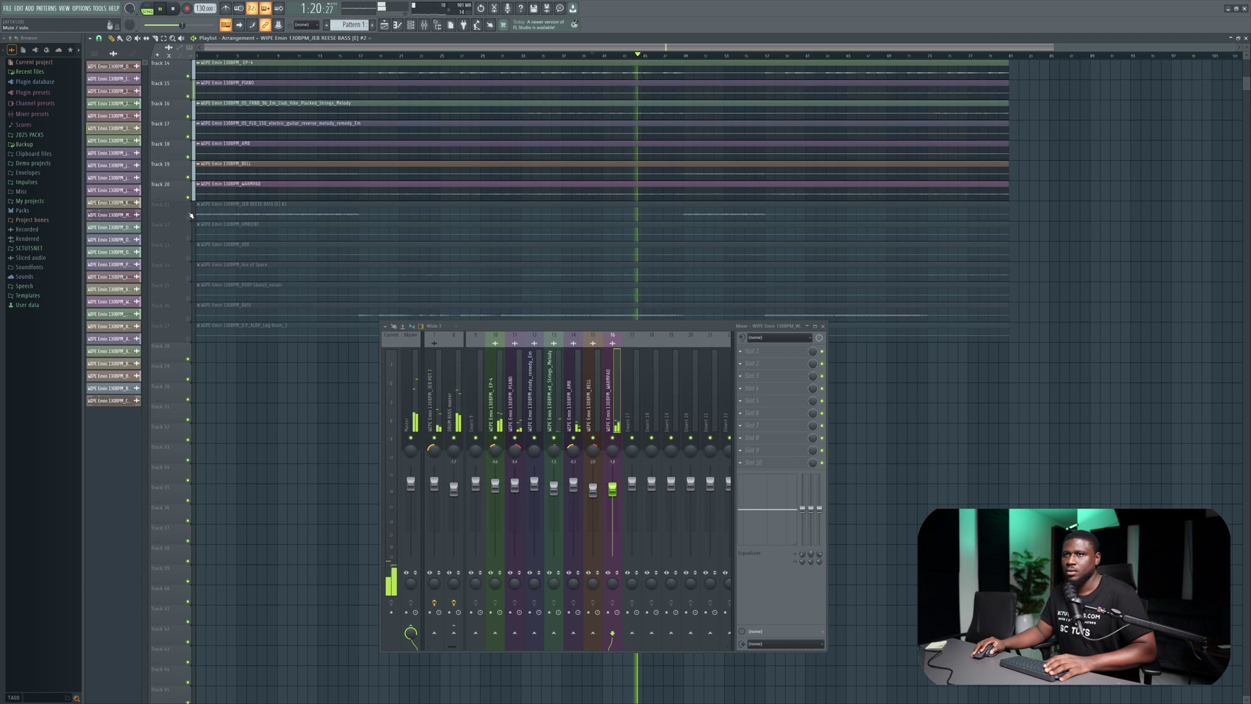
left_click(187, 217)
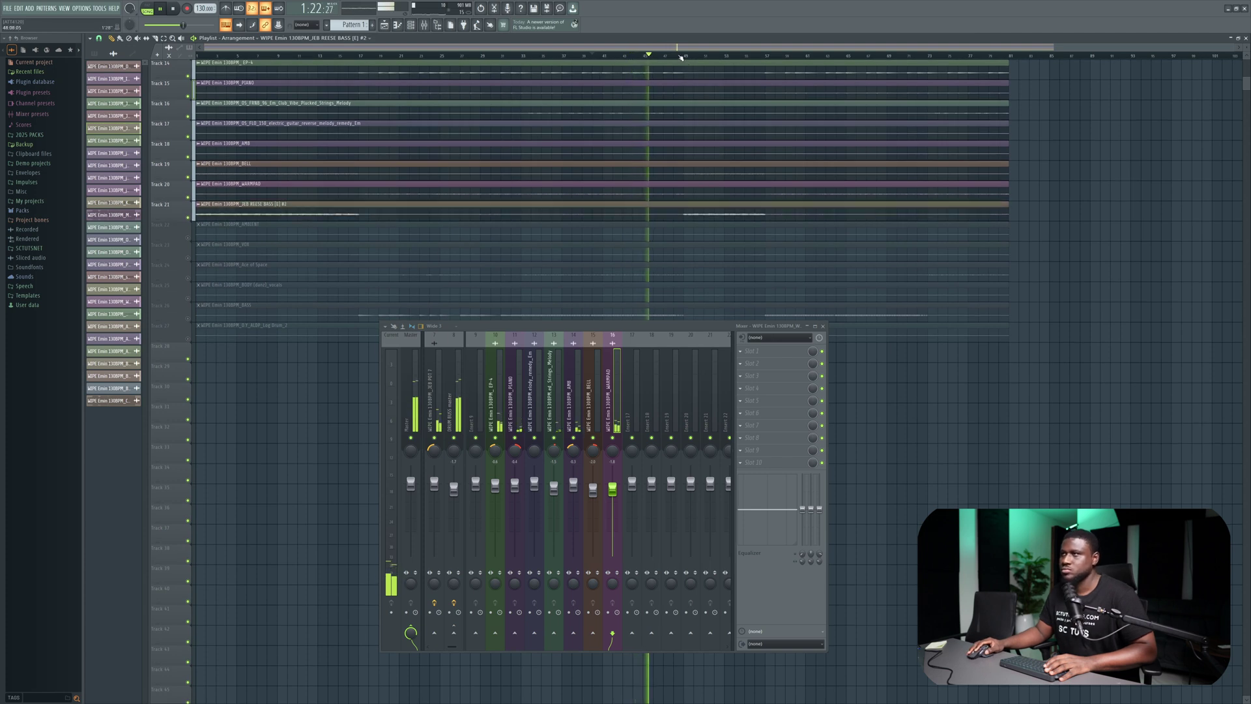
key("space")
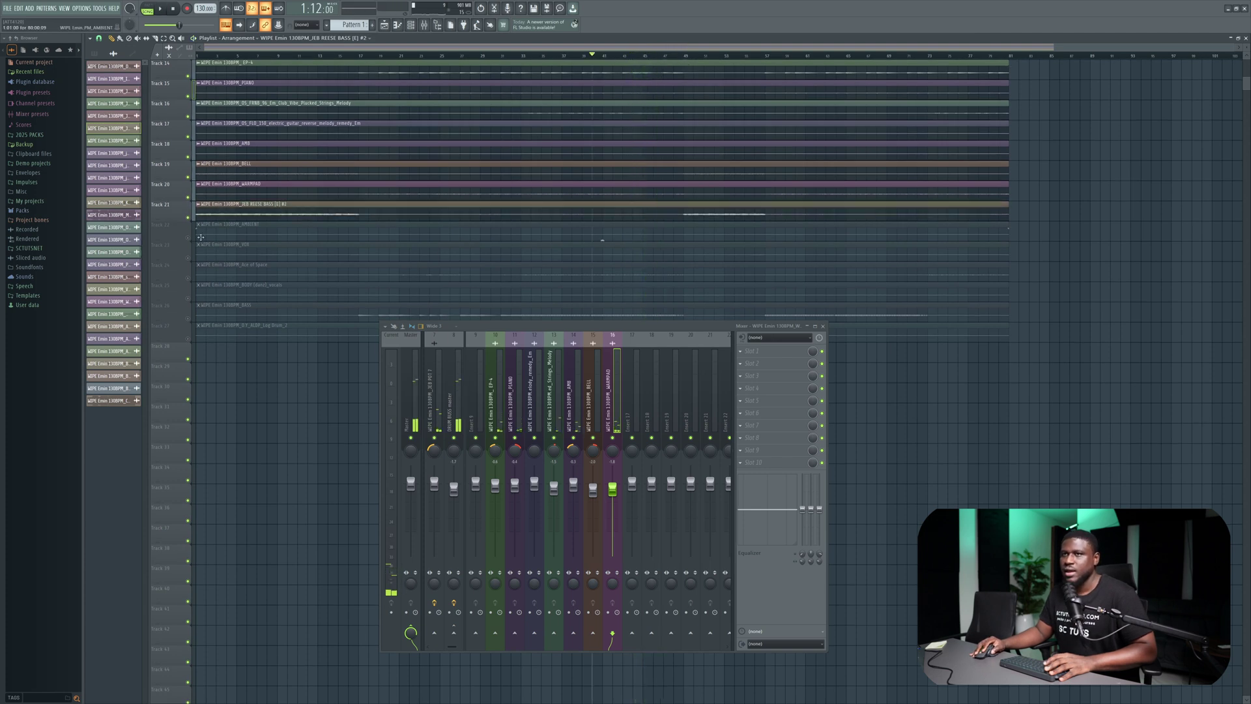
left_click(189, 217)
left_click_drag(175, 215, 180, 294)
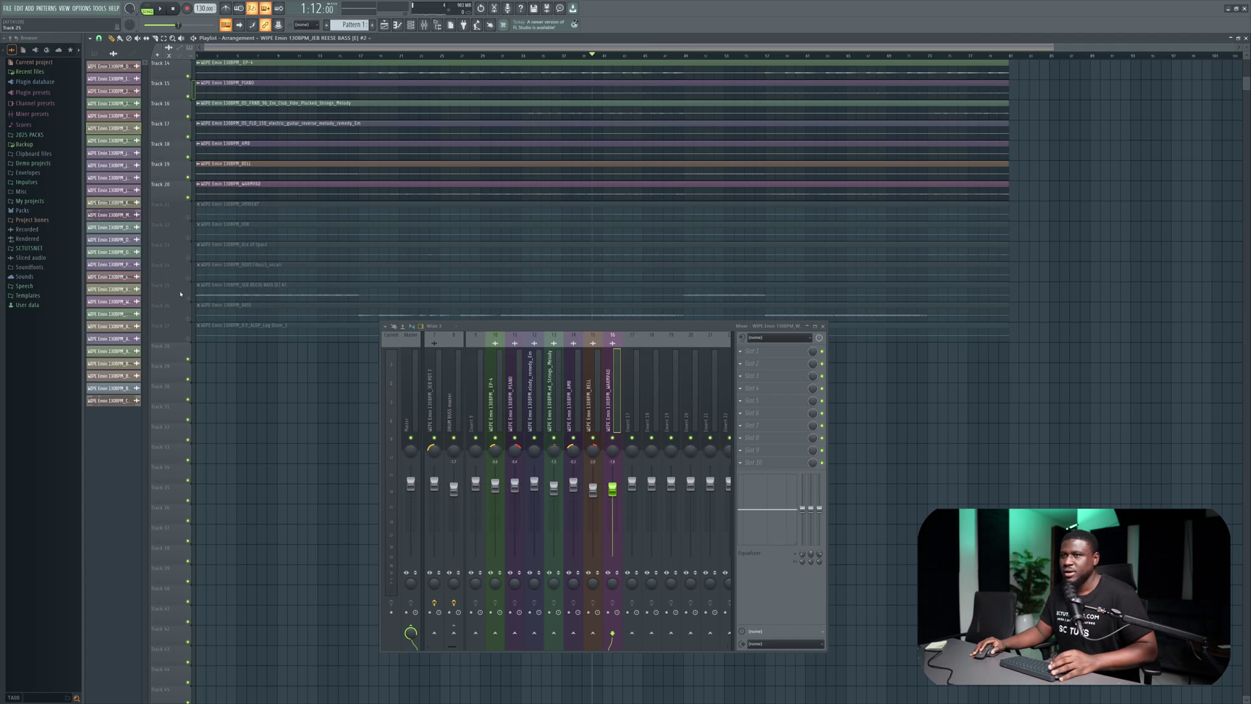
Step: Unmute the AMBIENT track and route its clip to mixer insert 17 while the mix plays
left_click(189, 218)
double_click(363, 217)
key("space")
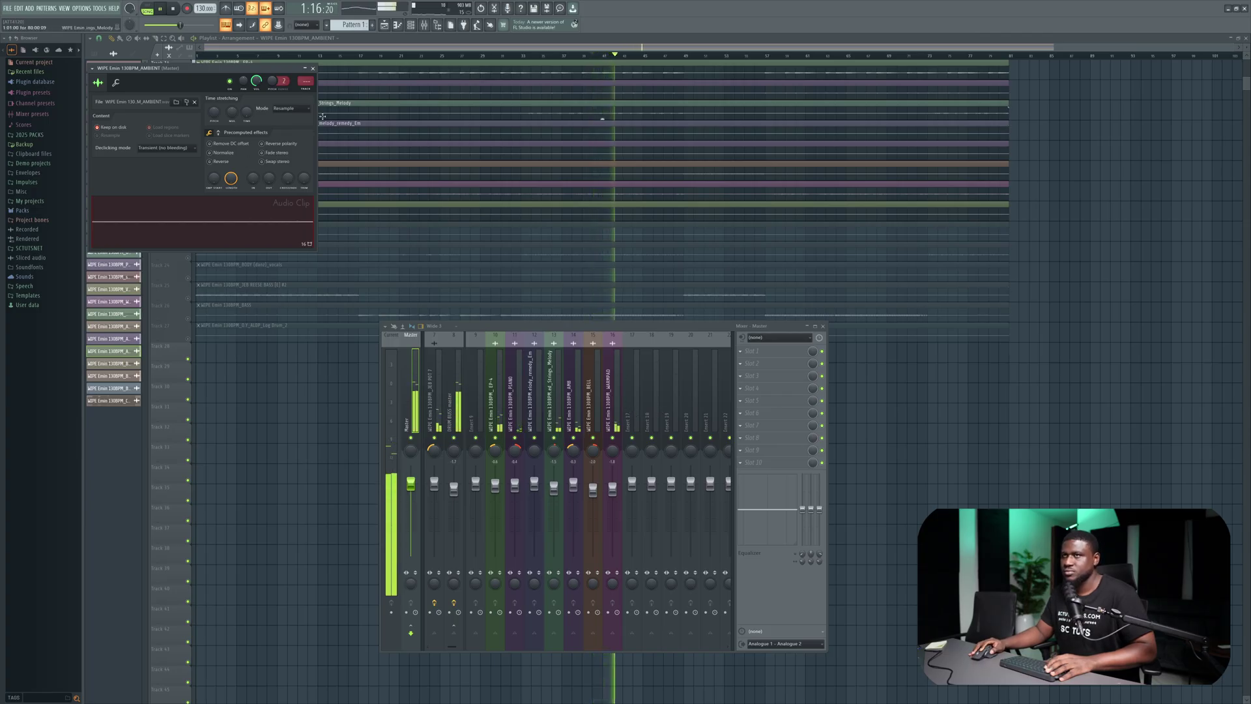
left_click(631, 408)
key("ctrl+l")
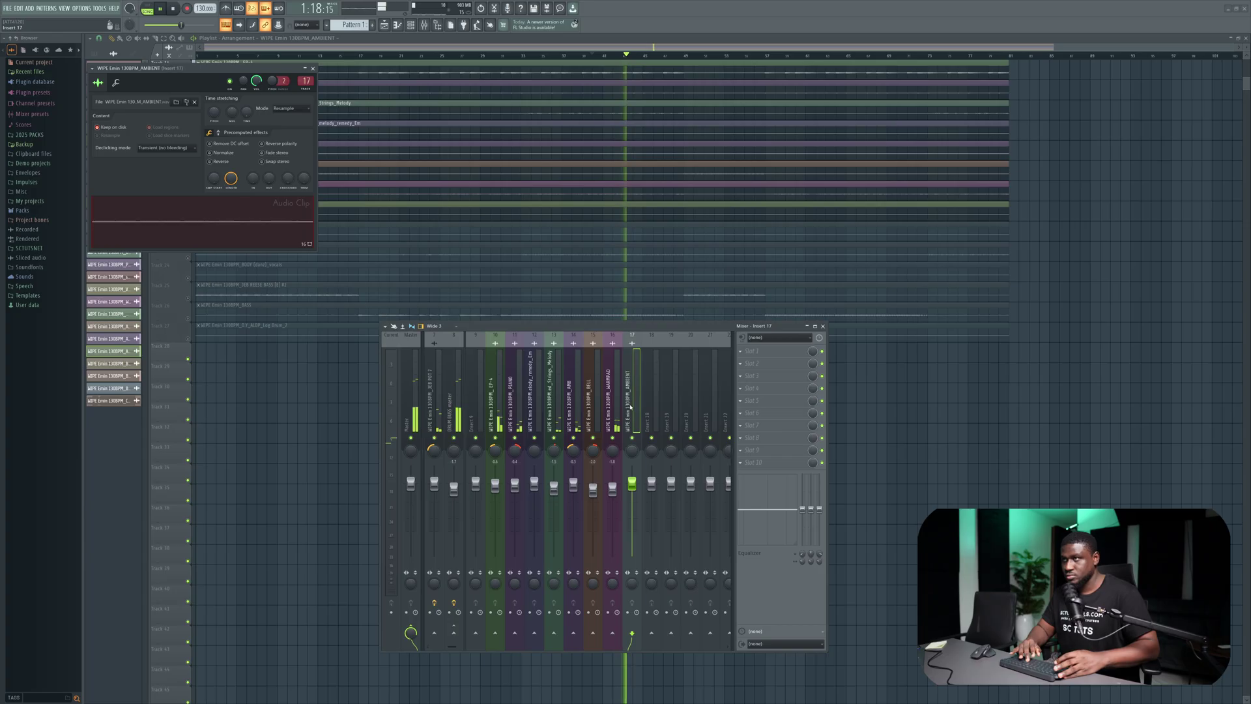
Step: Solo the AMBIENT track, compare it with WARMPAD by soloing both together, and adjust the WARMPAD insert's panning
left_click(422, 59)
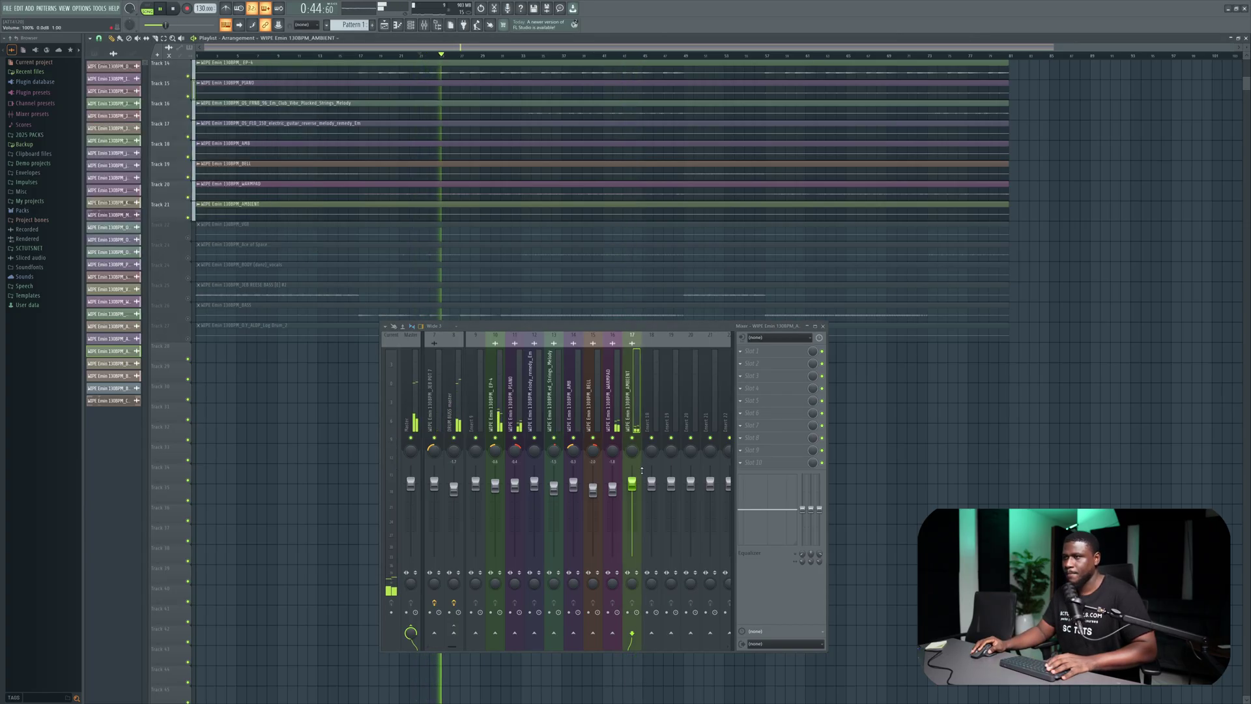
key("space")
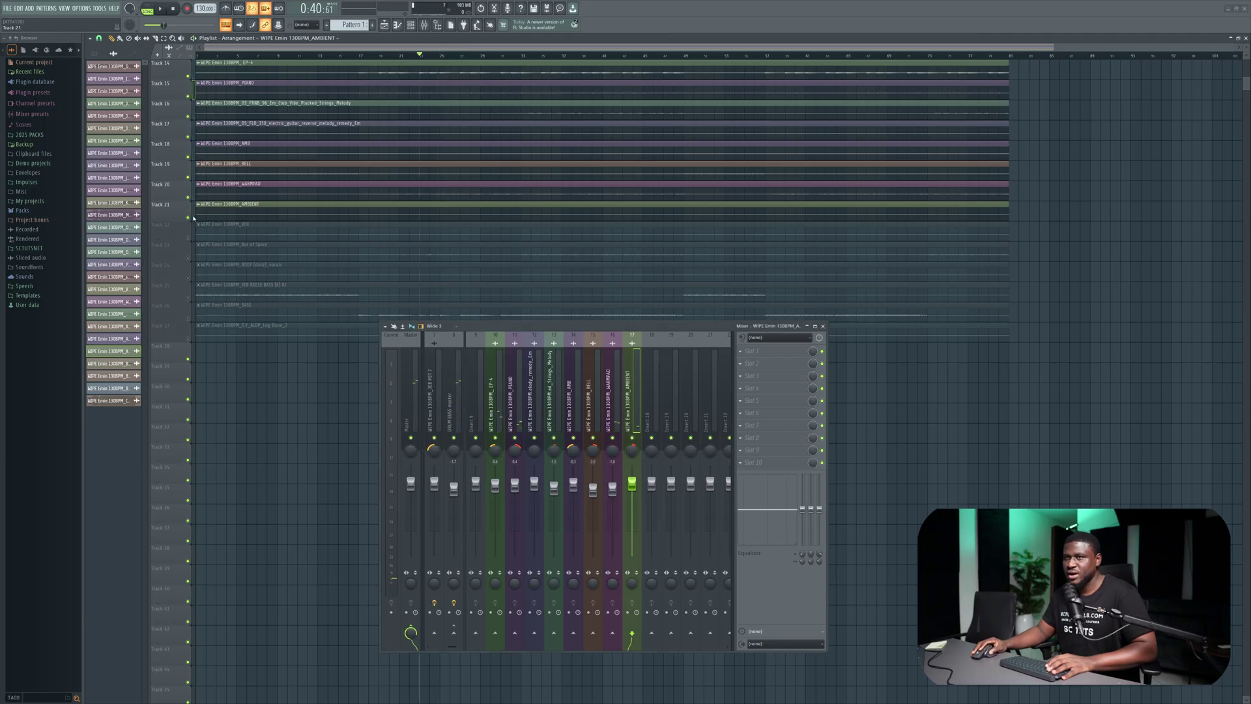
left_click(189, 218, "ctrl")
key("space")
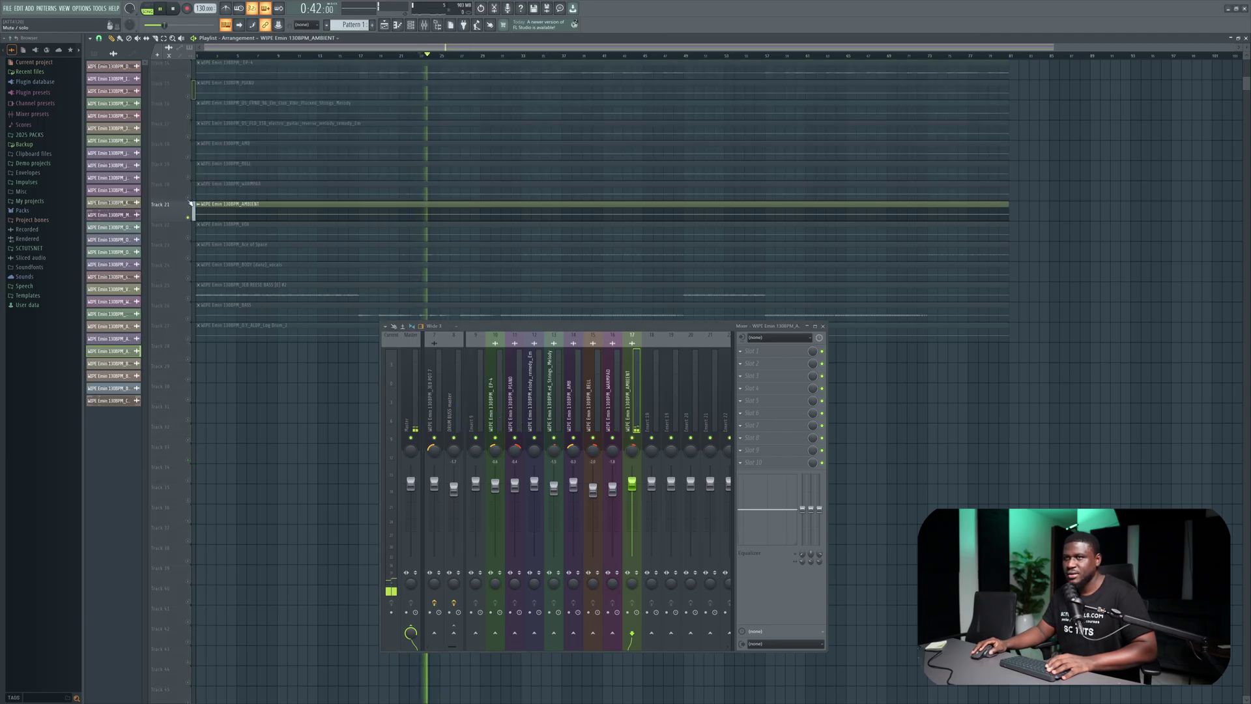
left_click(190, 199, "ctrl")
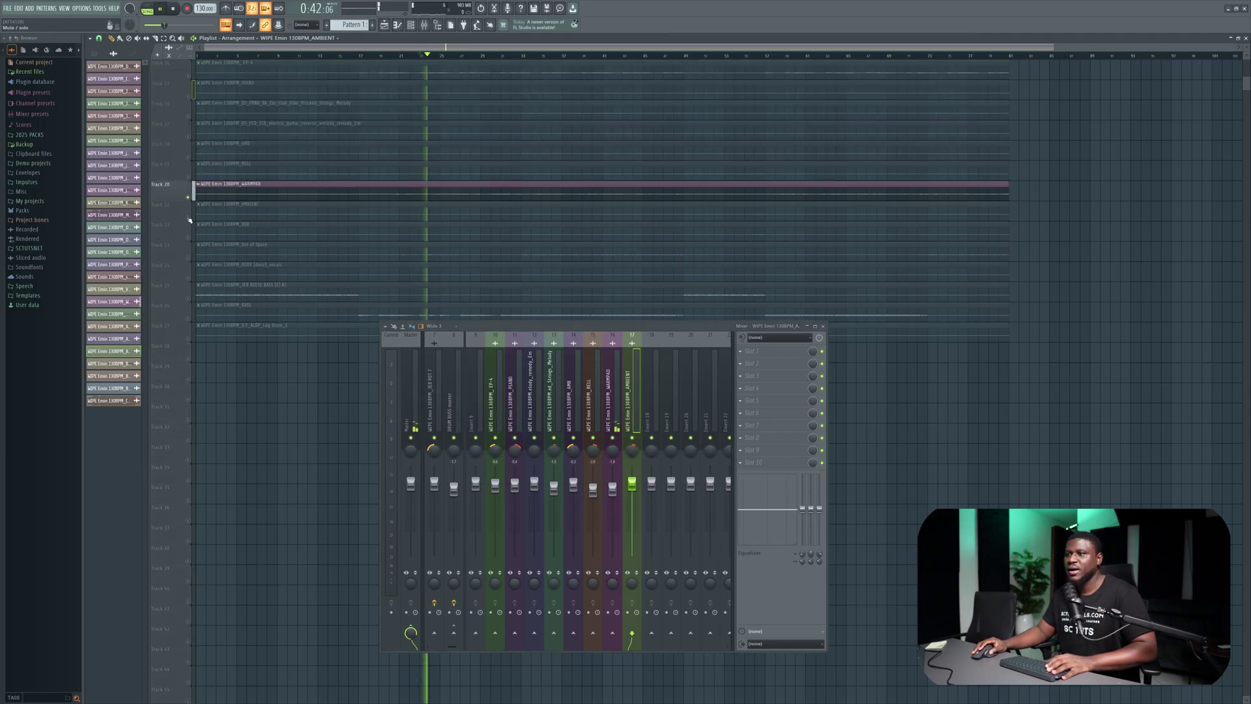
left_click(189, 218)
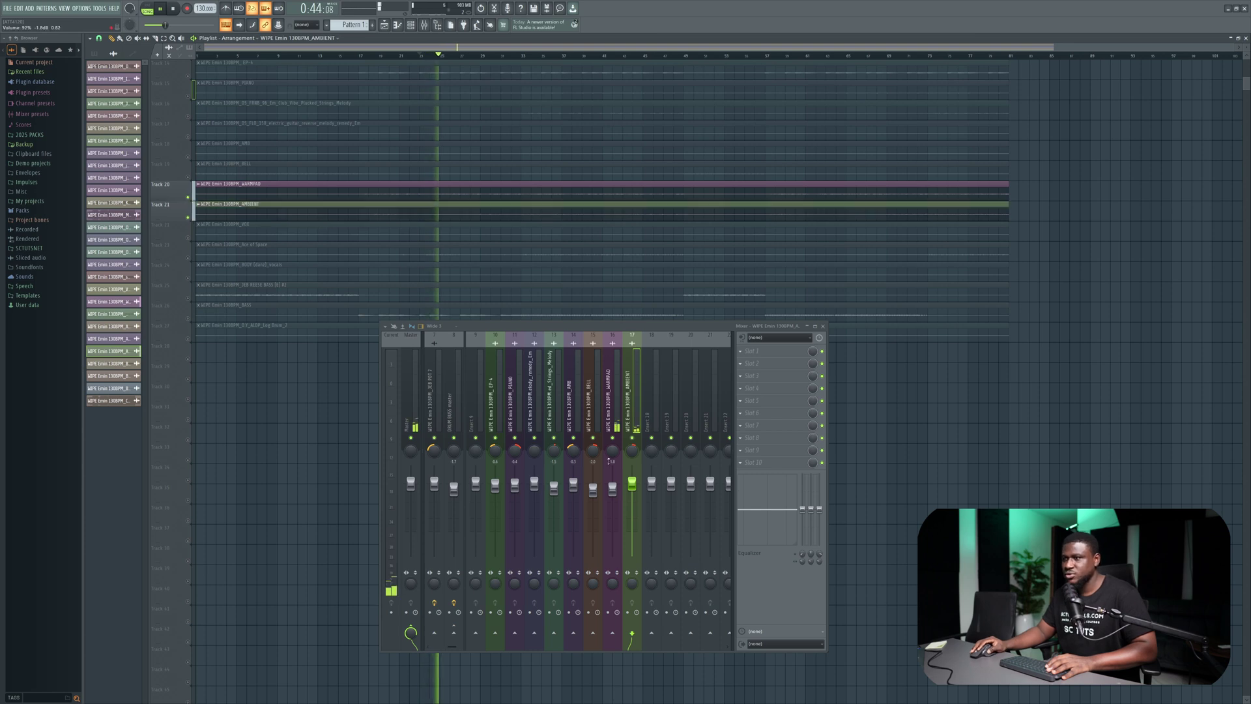
left_click(613, 450)
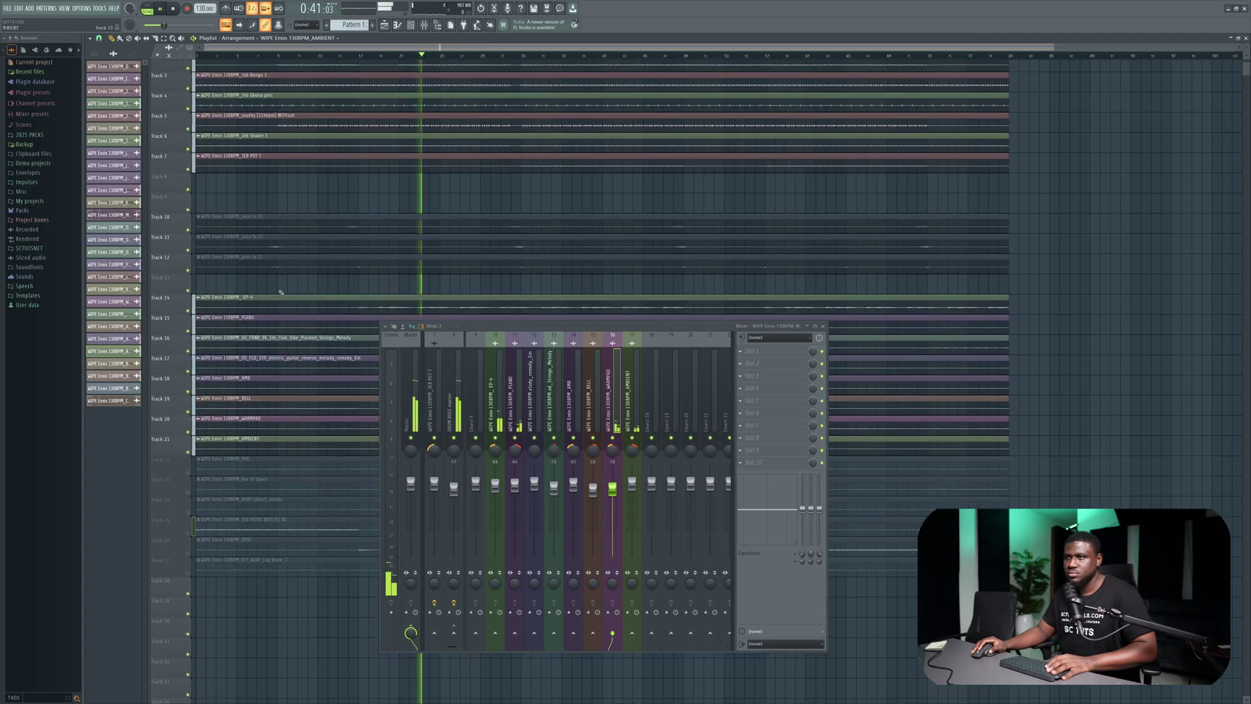
Step: Unmute the VOX track and route its clip to mixer insert 18 while the mix plays
scroll(280, 288, "down", 5)
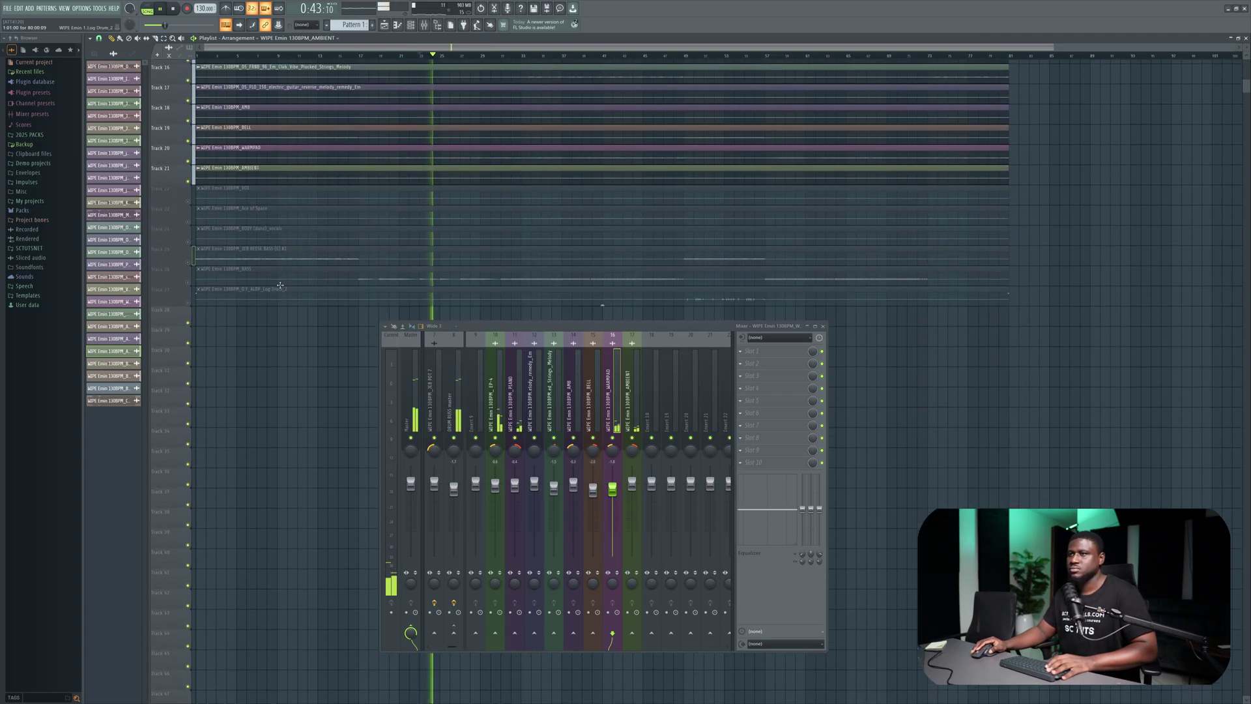
left_click(187, 197)
double_click(353, 188)
left_click(654, 423)
key("ctrl+l")
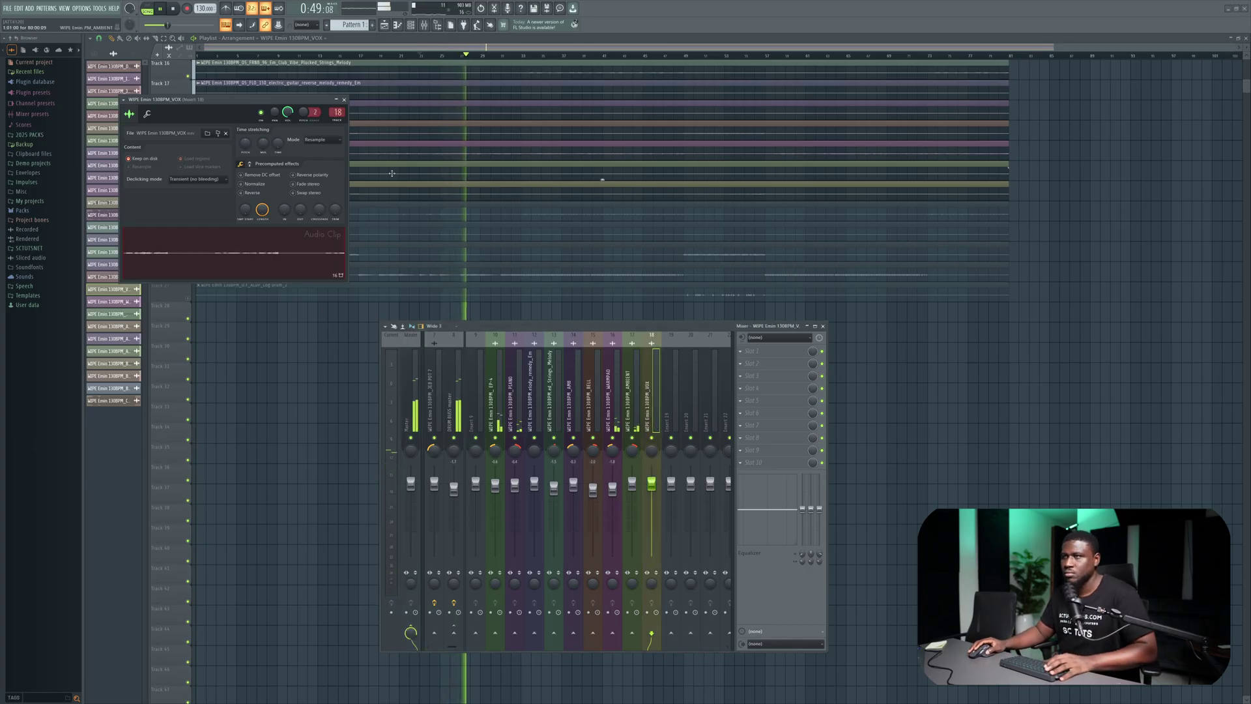
left_click(255, 184)
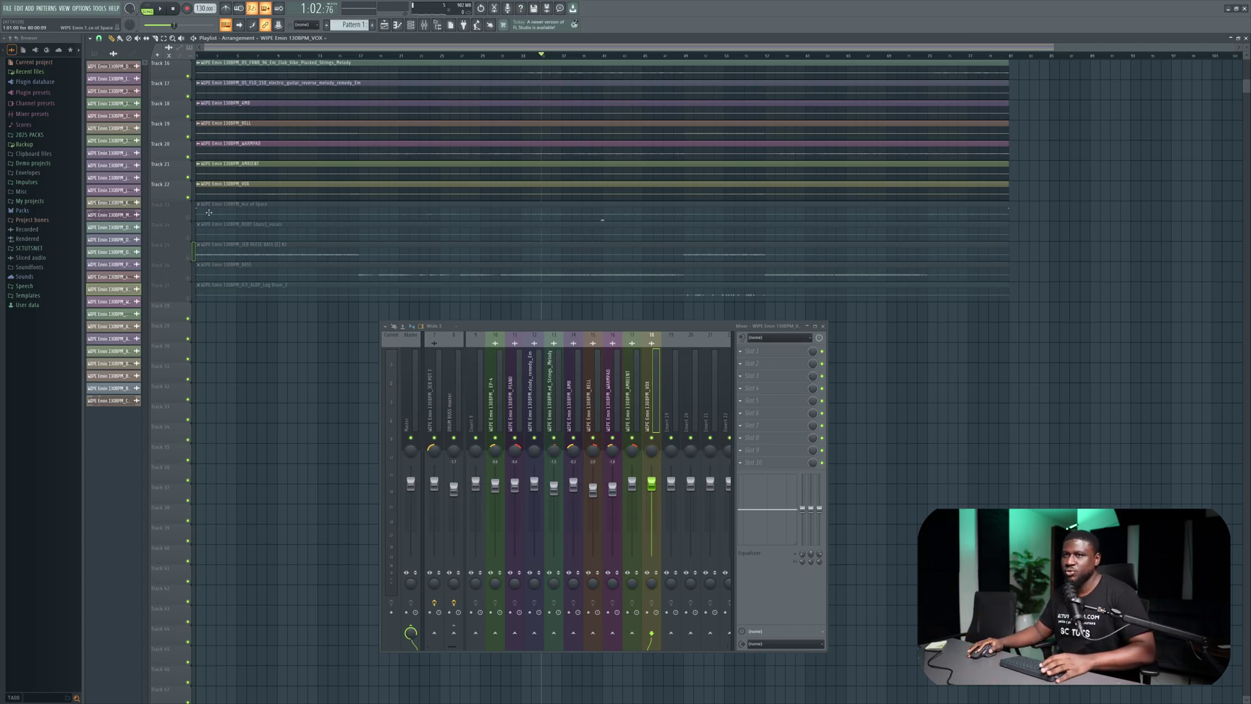
Step: Unmute playlist track 23 and replay the mix from an earlier point in the song
left_click(188, 219)
key("space")
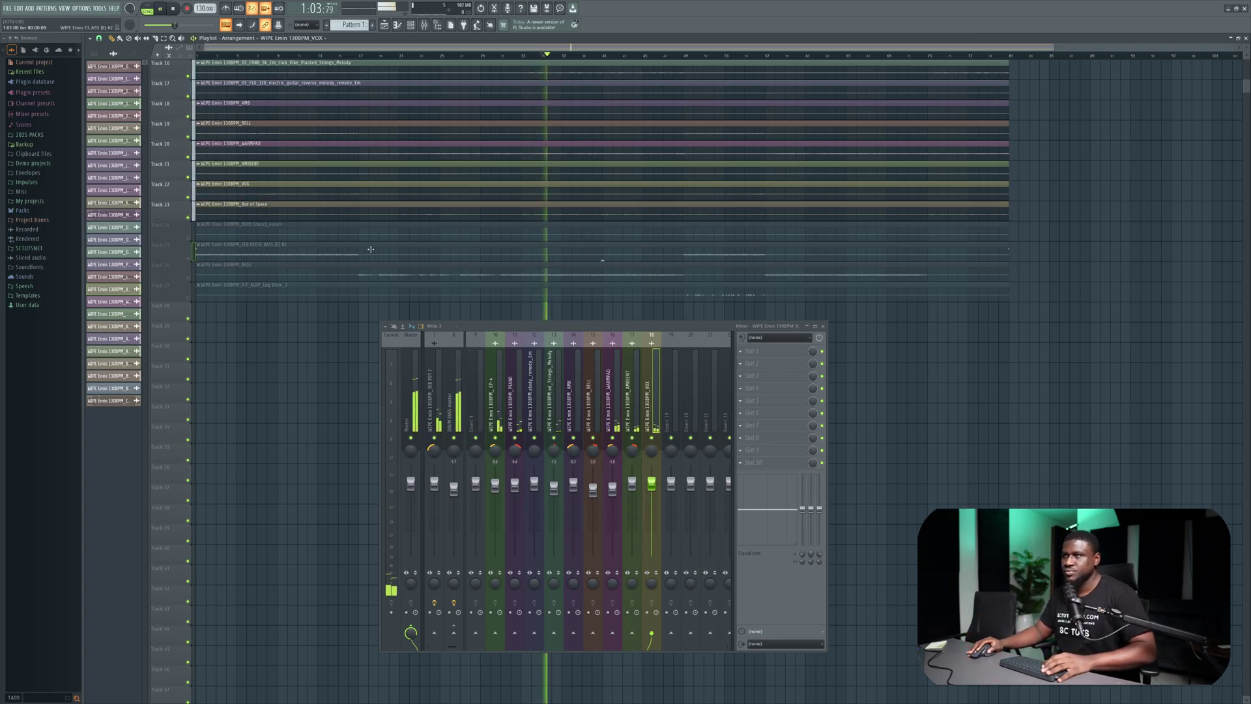
left_click(400, 56)
Step: Unmute the BODY vocals track to audition it, open its clip settings, and remove the clip from the playlist
left_click(189, 238)
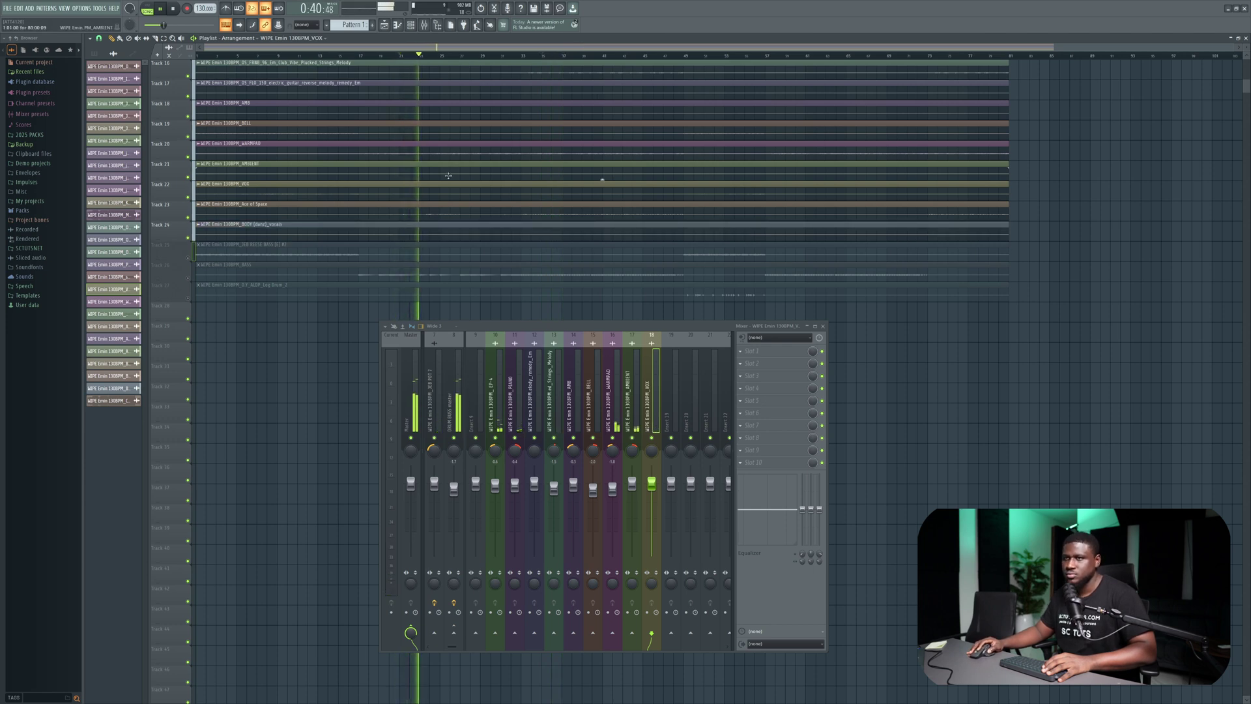
double_click(447, 233)
left_click(241, 183)
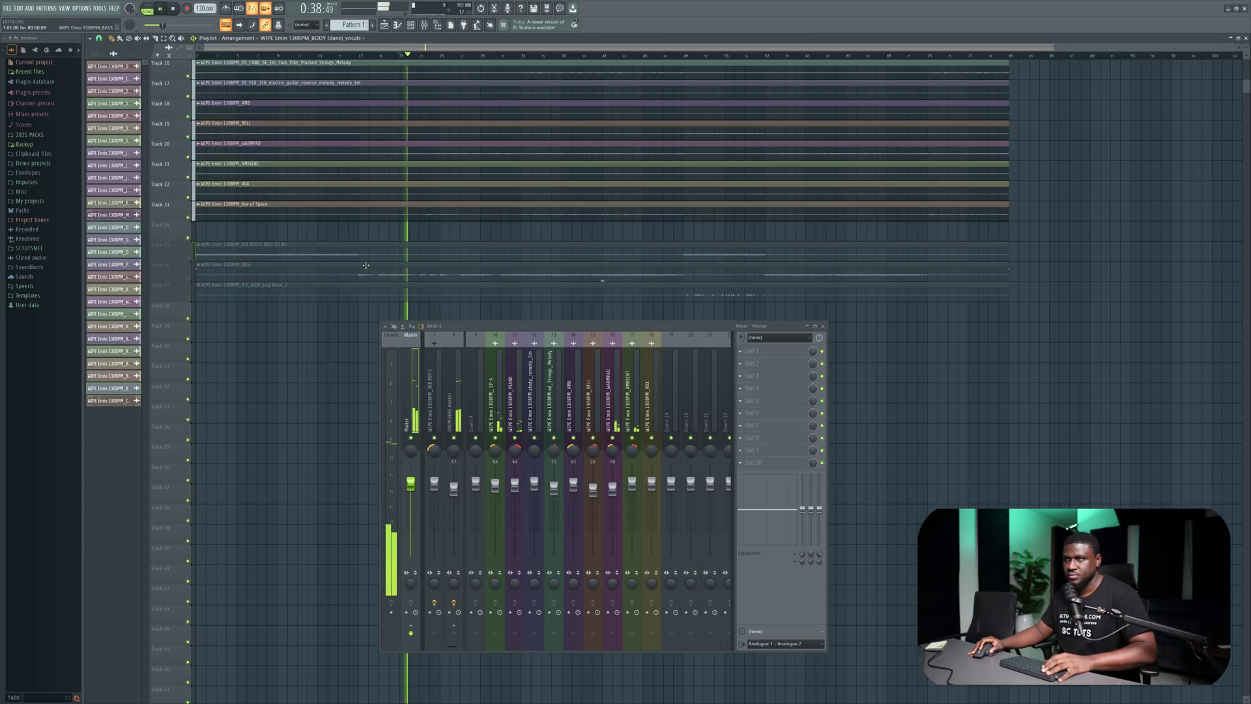
Step: Unmute the BASS track and route its clip to mixer insert 20, leaving insert 19 free
scroll(366, 265, "up", 4)
scroll(366, 265, "down", 6)
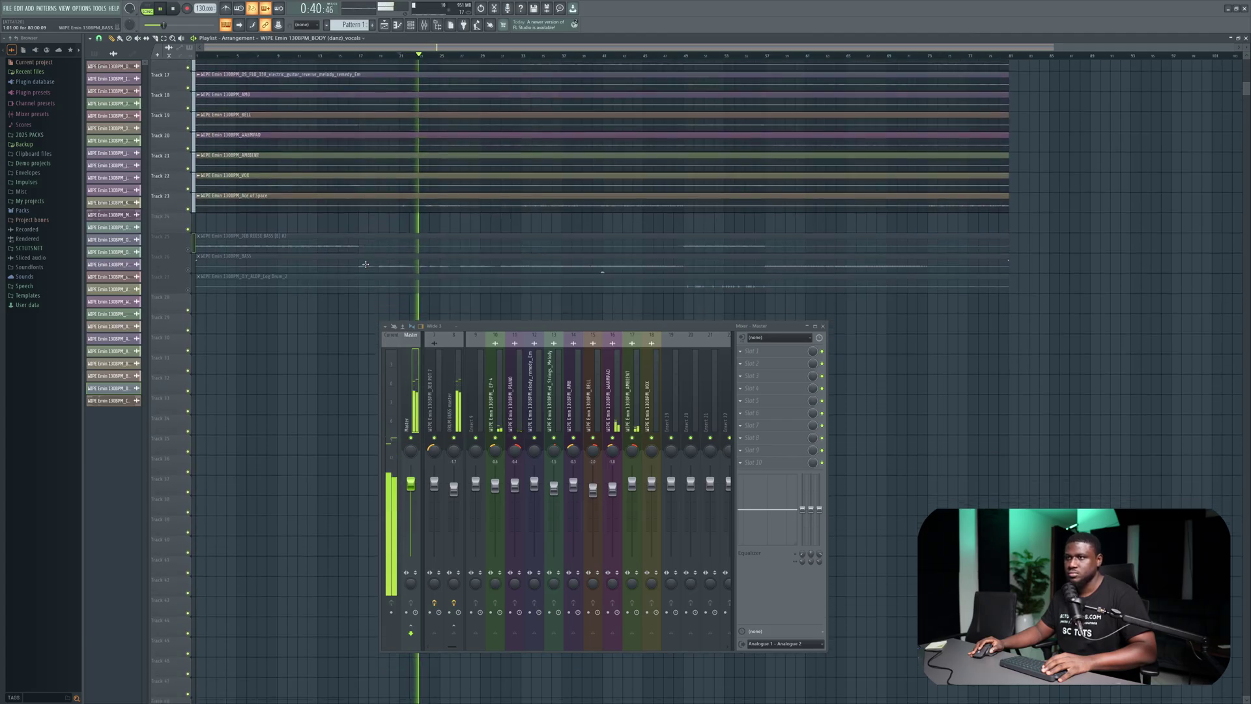
key("space")
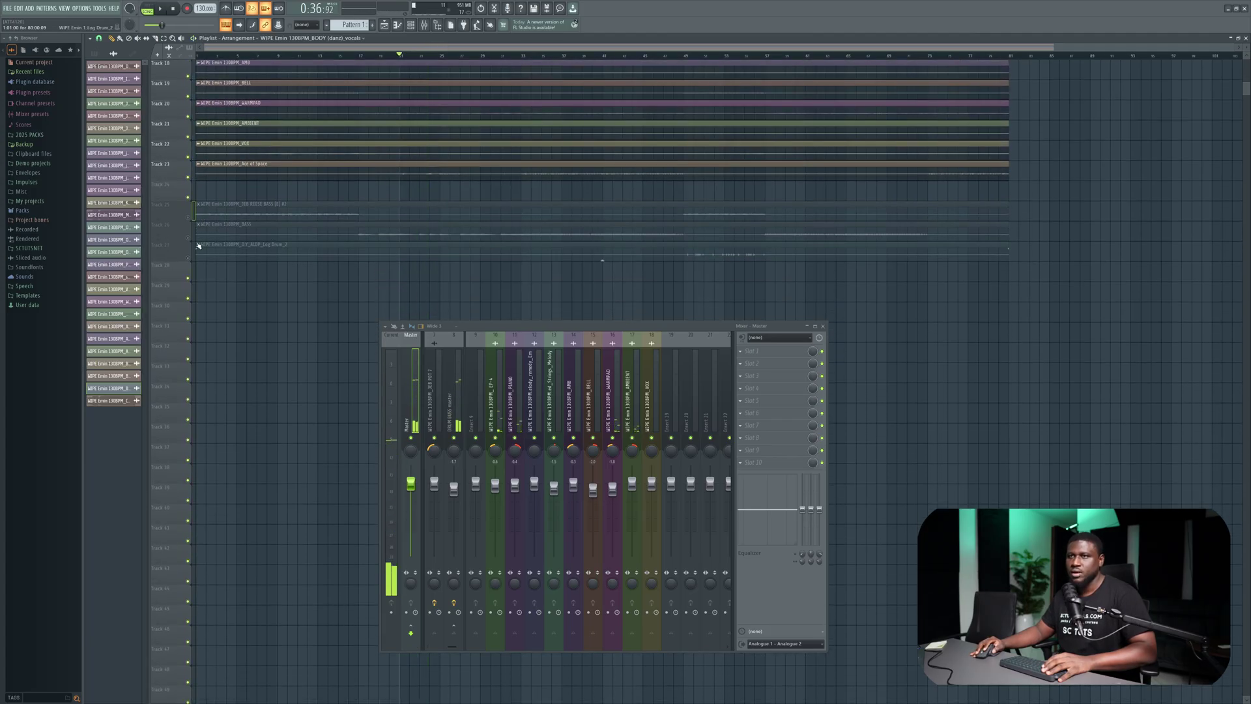
left_click(188, 237)
key("space")
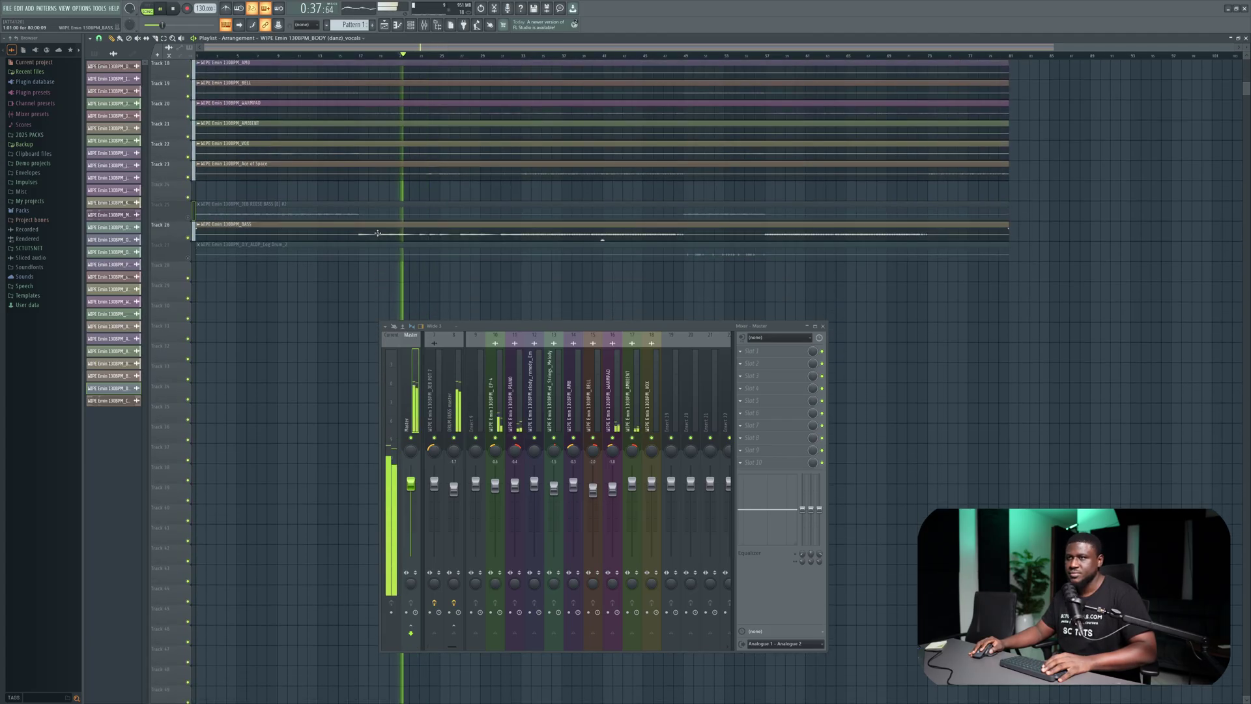
double_click(213, 233)
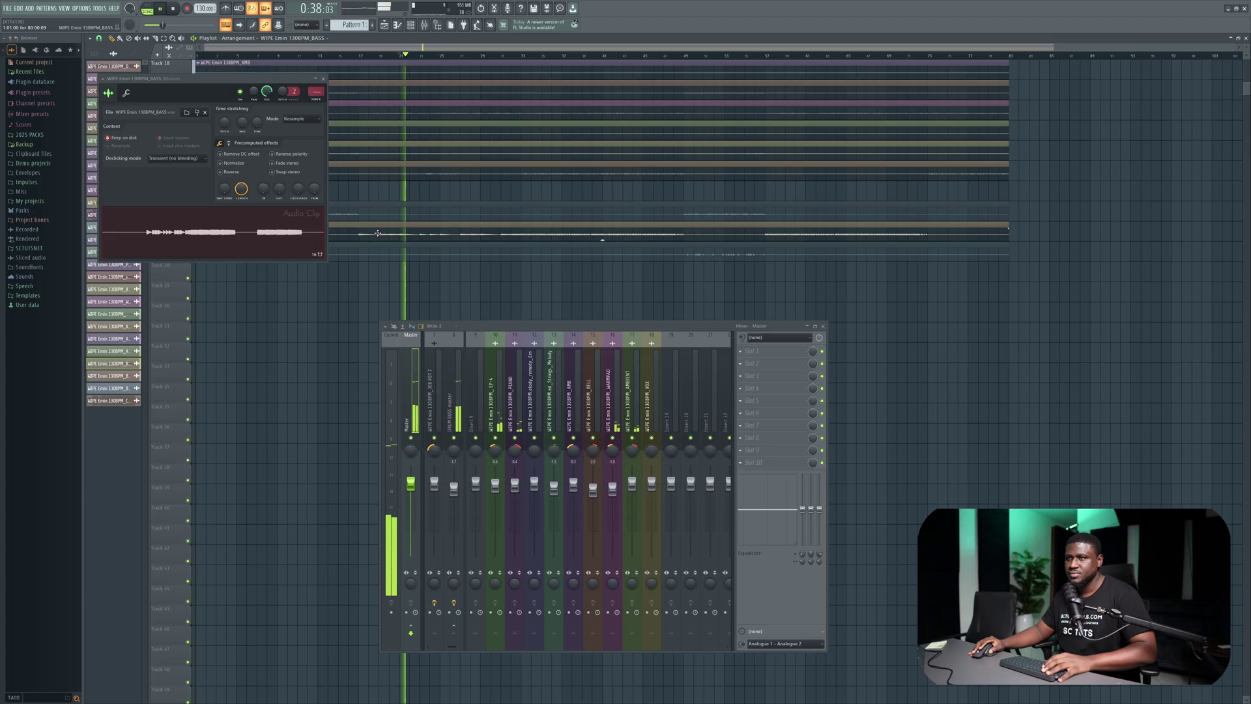
left_click(686, 416)
key("space")
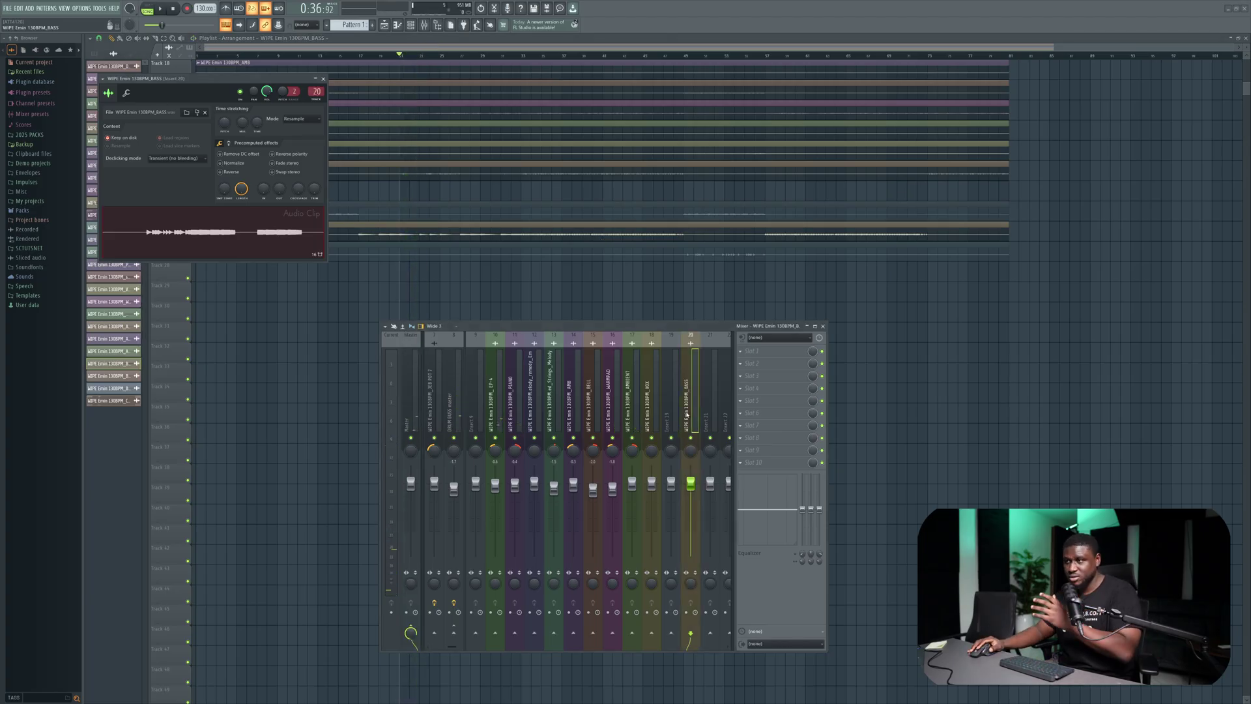
Step: Group the melodic mixer inserts from EP-4 through insert 19 into a bus named "MELODY BUSS master" on insert 19
left_click(647, 405)
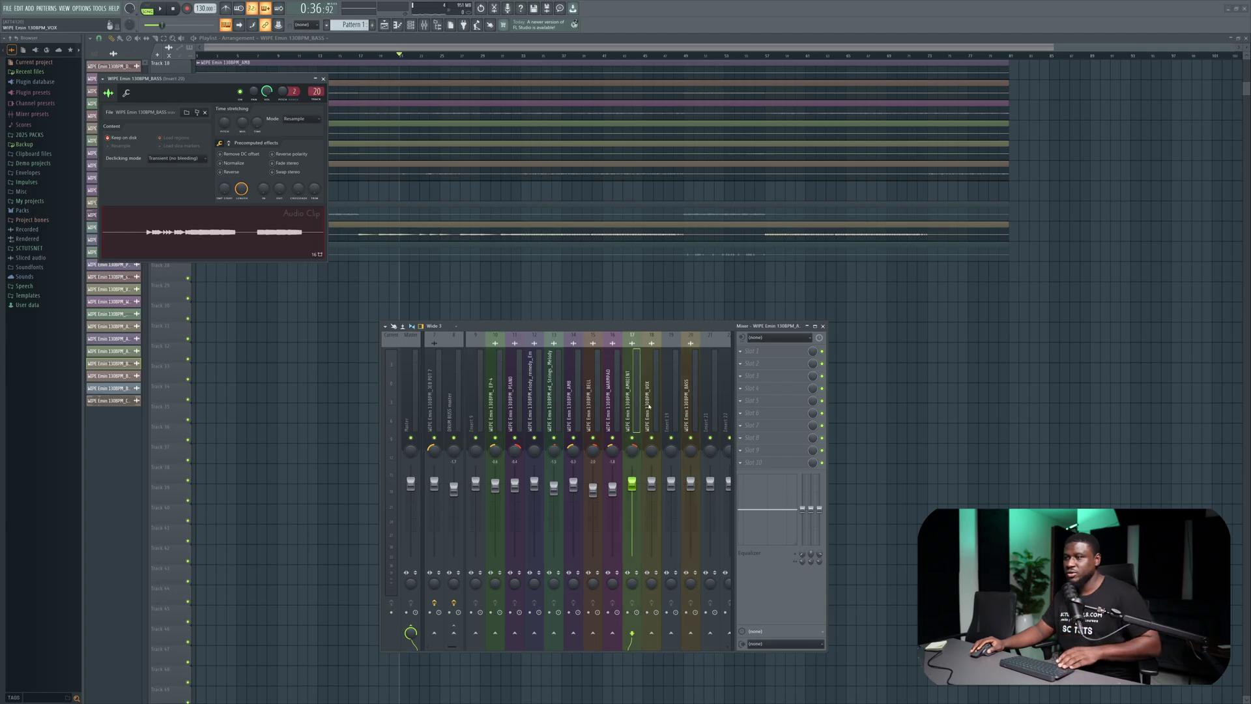
left_click(666, 415)
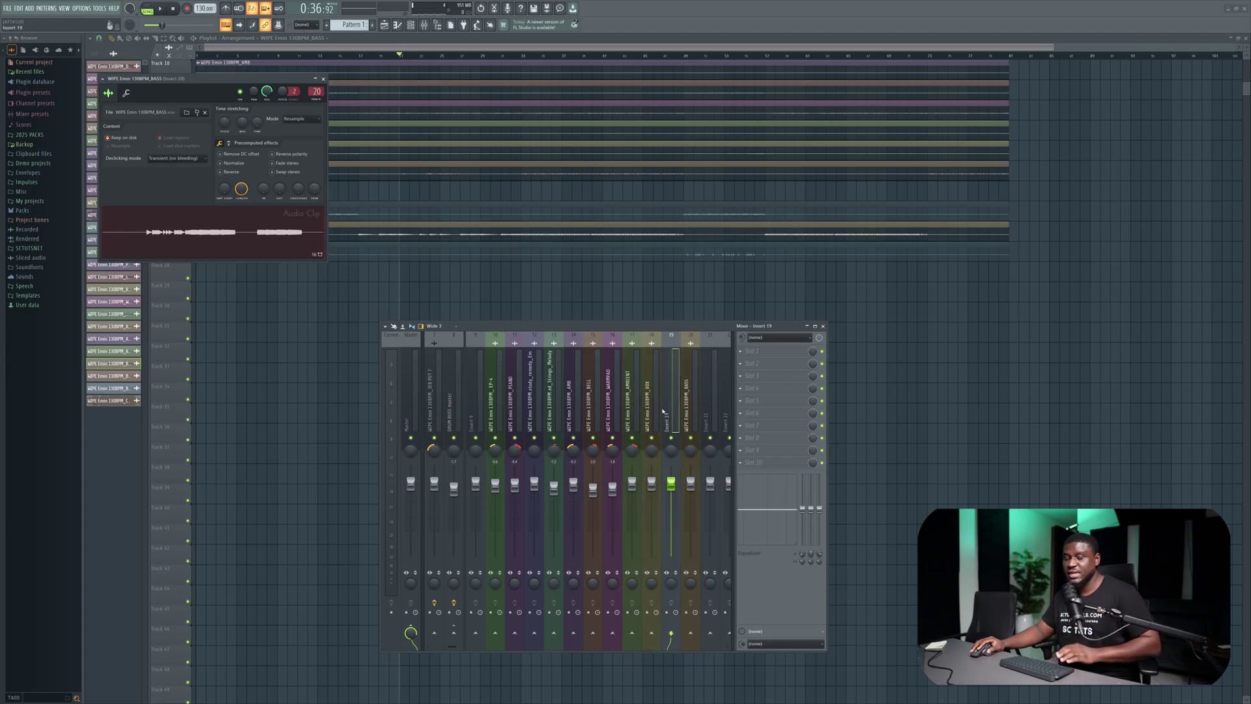
left_click_drag(604, 409, 513, 410)
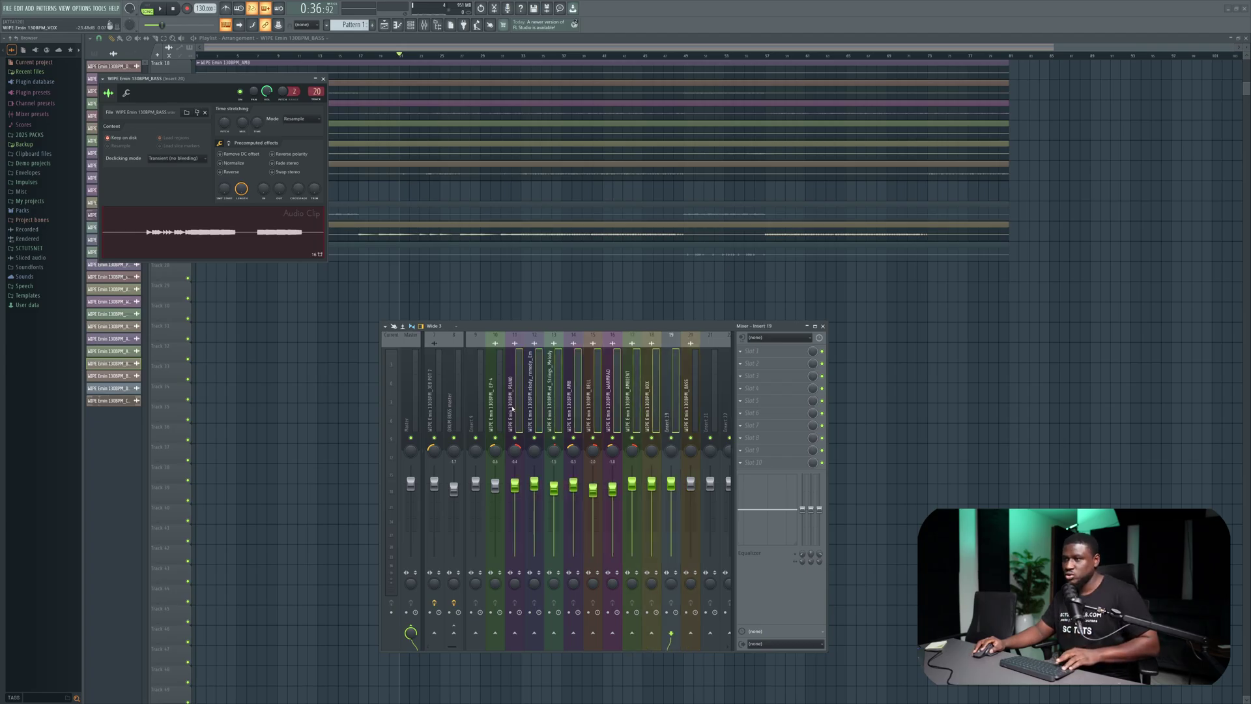
right_click(668, 408)
mouse_move(707, 431)
left_click(781, 473)
key("Caps_Lock")
type("MELOD")
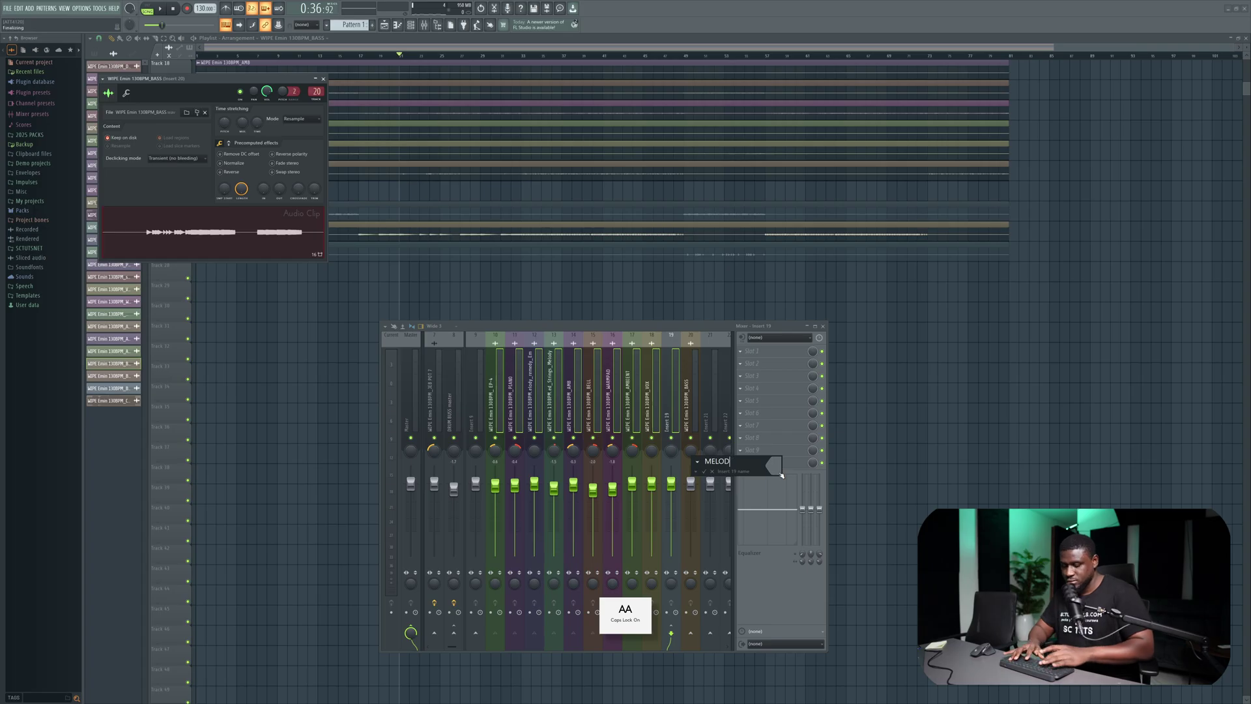
type("Y BUSS master")
key("Return")
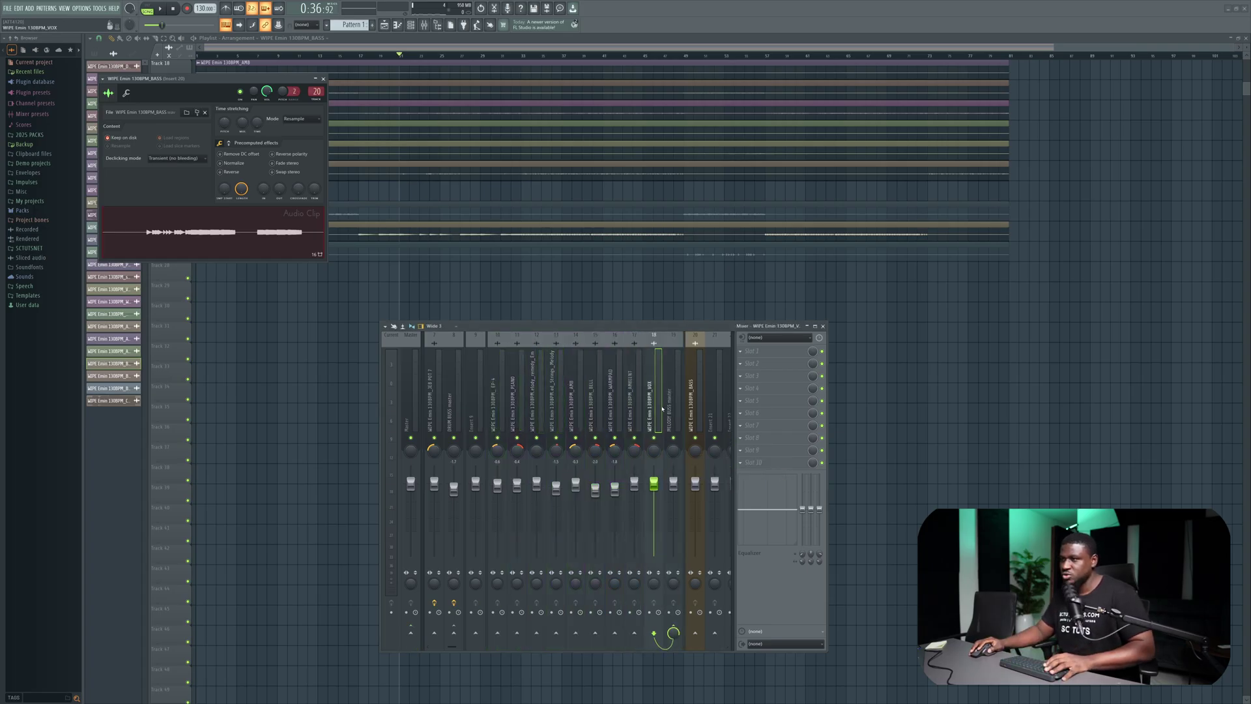
Step: Add Fruity Parametric EQ 2 to the MELODY BUSS master, set band 1 to a steep high pass, and audition it
left_click(749, 350)
left_click(954, 163)
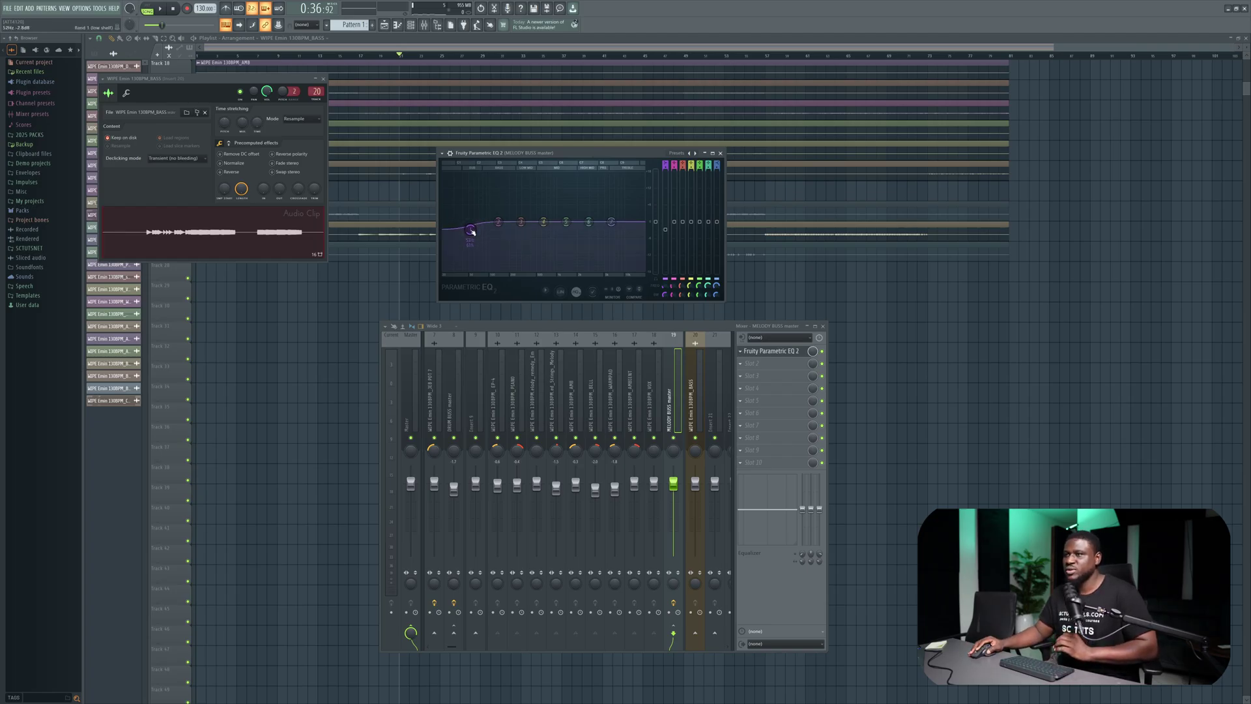
mouse_move(480, 255)
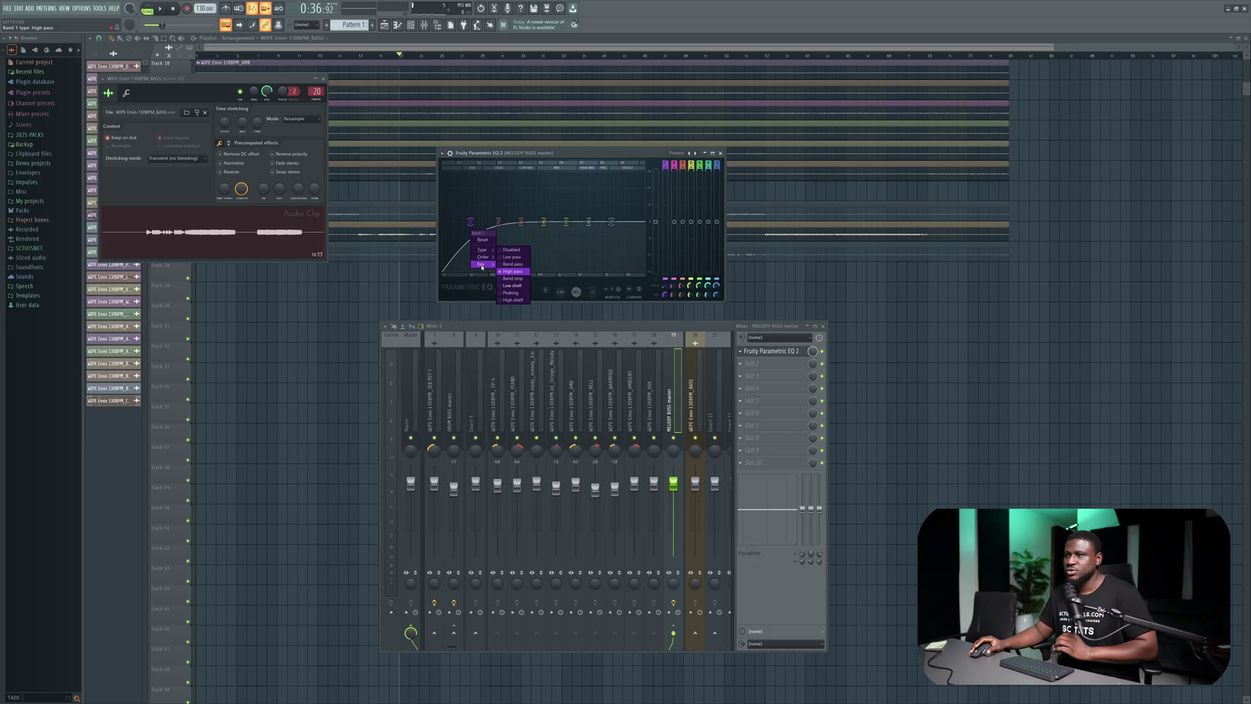
left_click(471, 219)
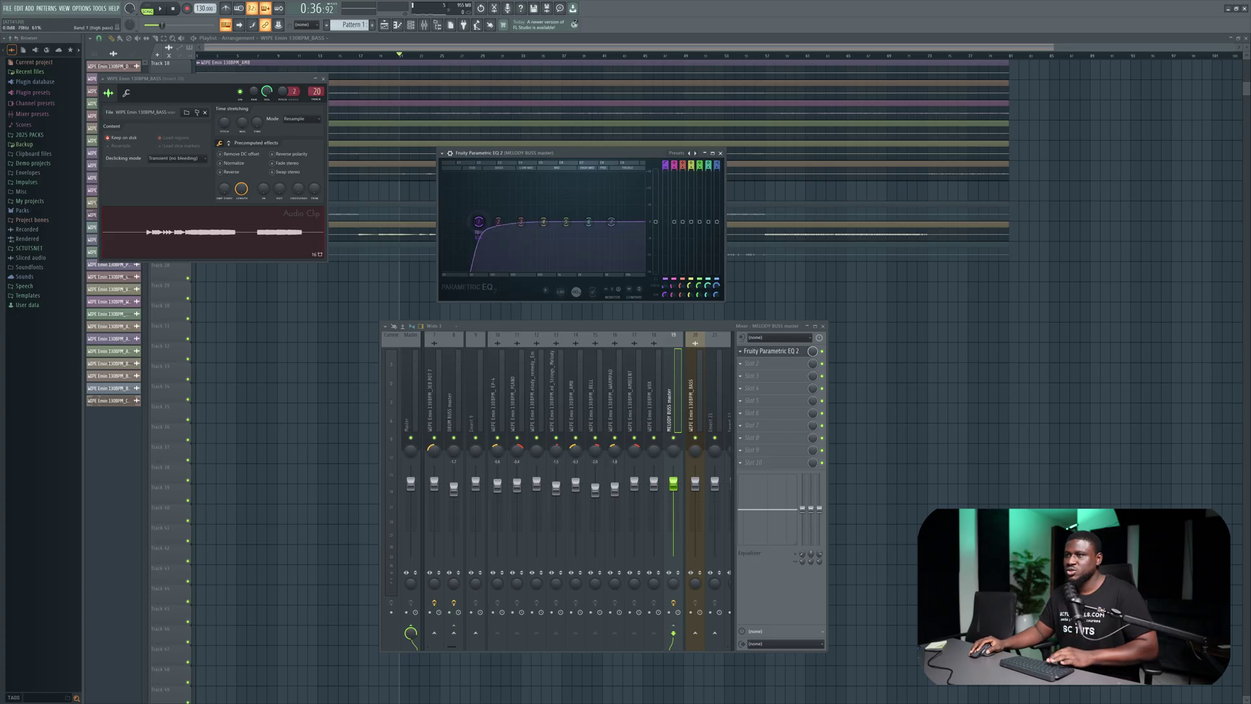
key("space")
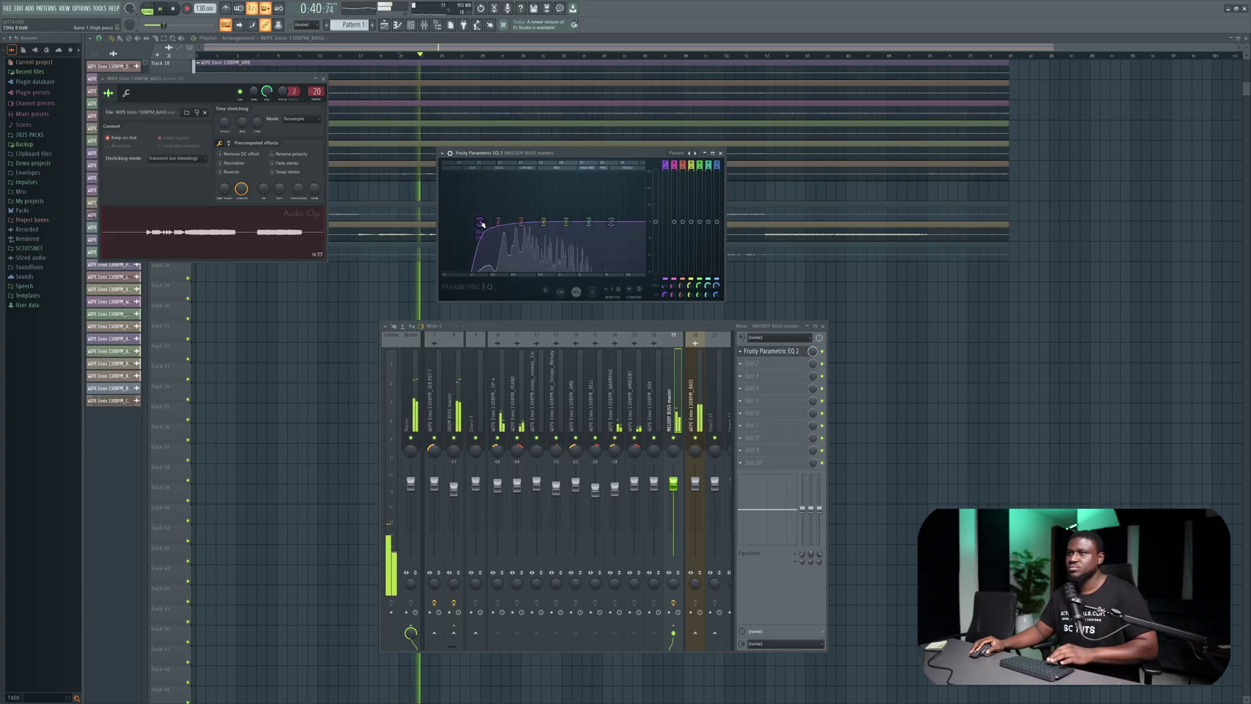
left_click(722, 152)
key("space")
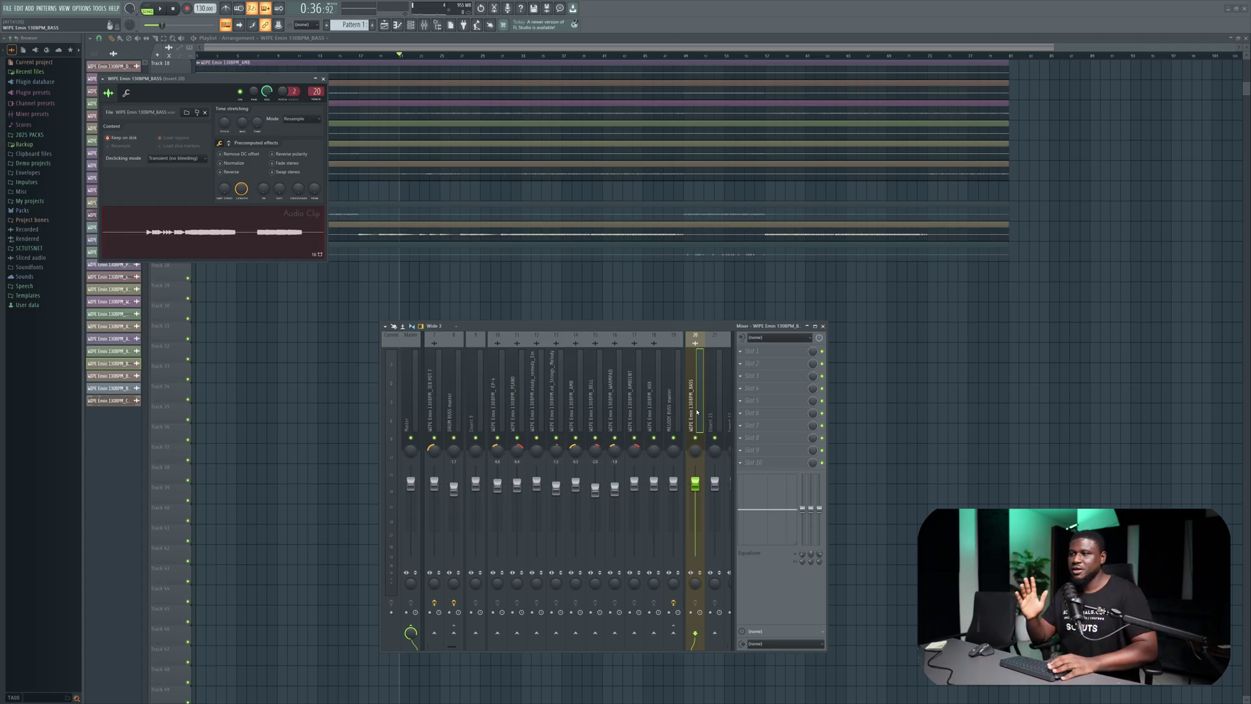
Step: Lower the BASS insert's fader slightly to balance it against the playing mix
key("space")
key("space")
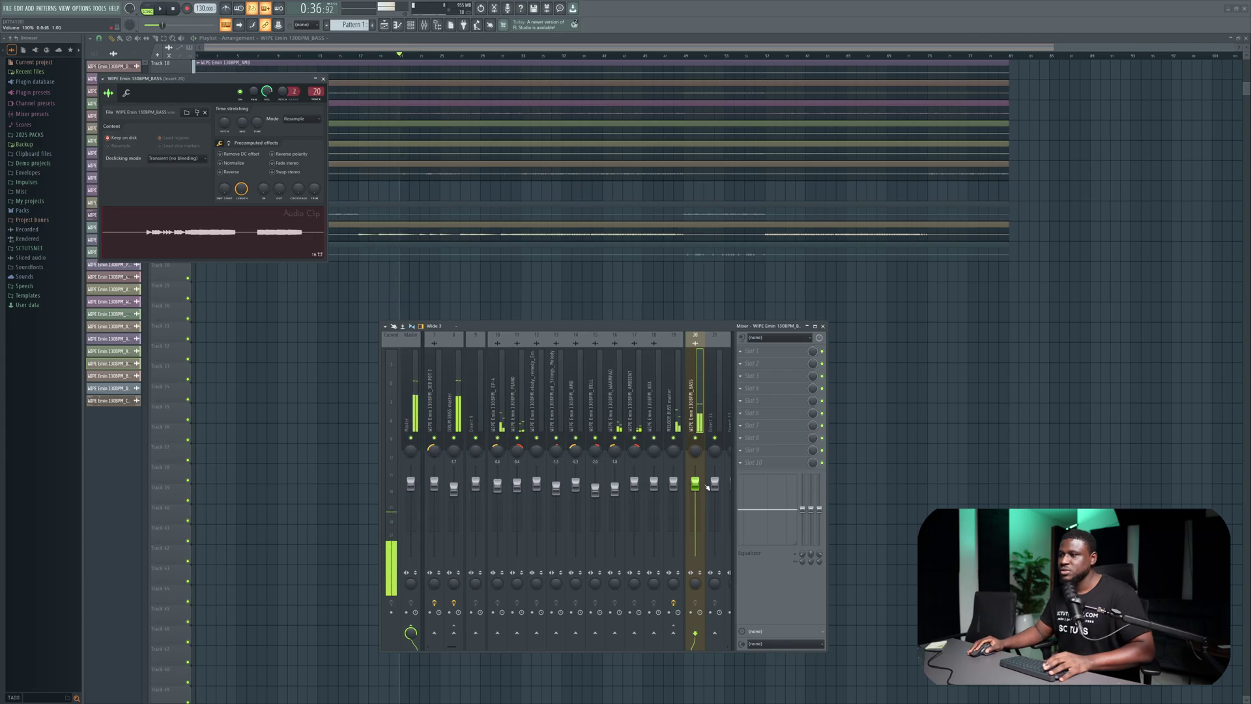
left_click_drag(695, 484, 696, 487)
key("space")
left_click_drag(695, 531, 696, 489)
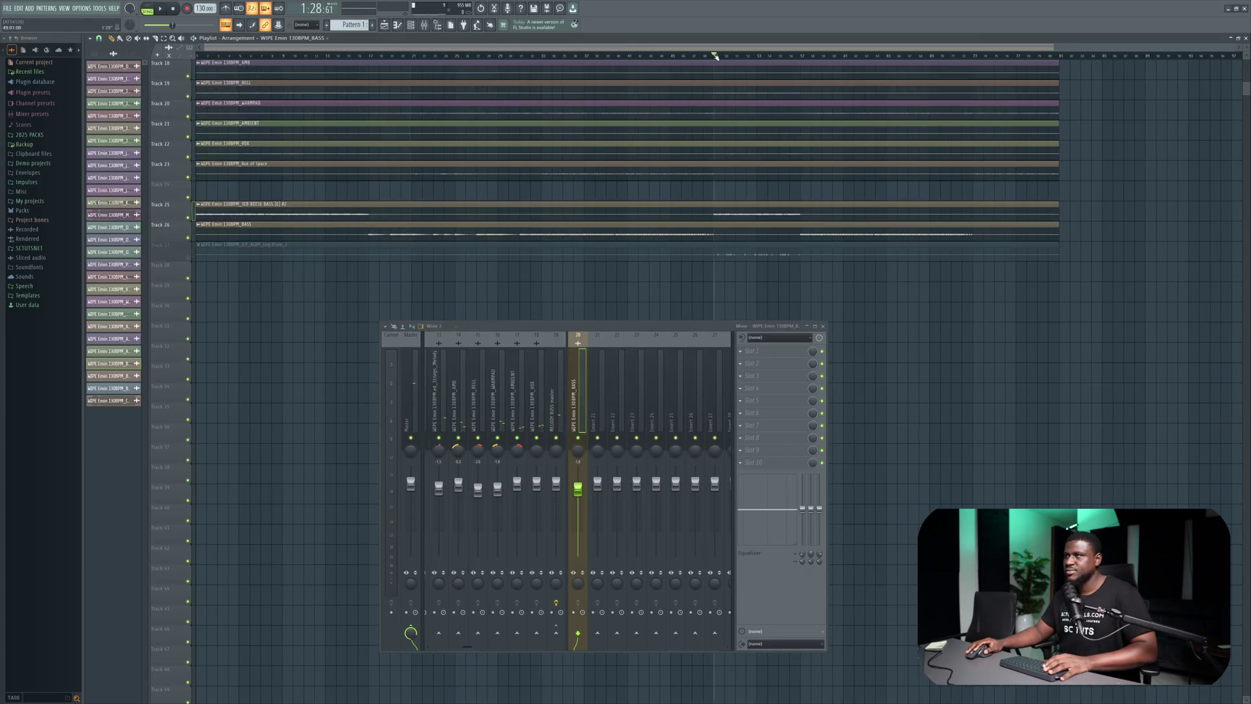
key("space")
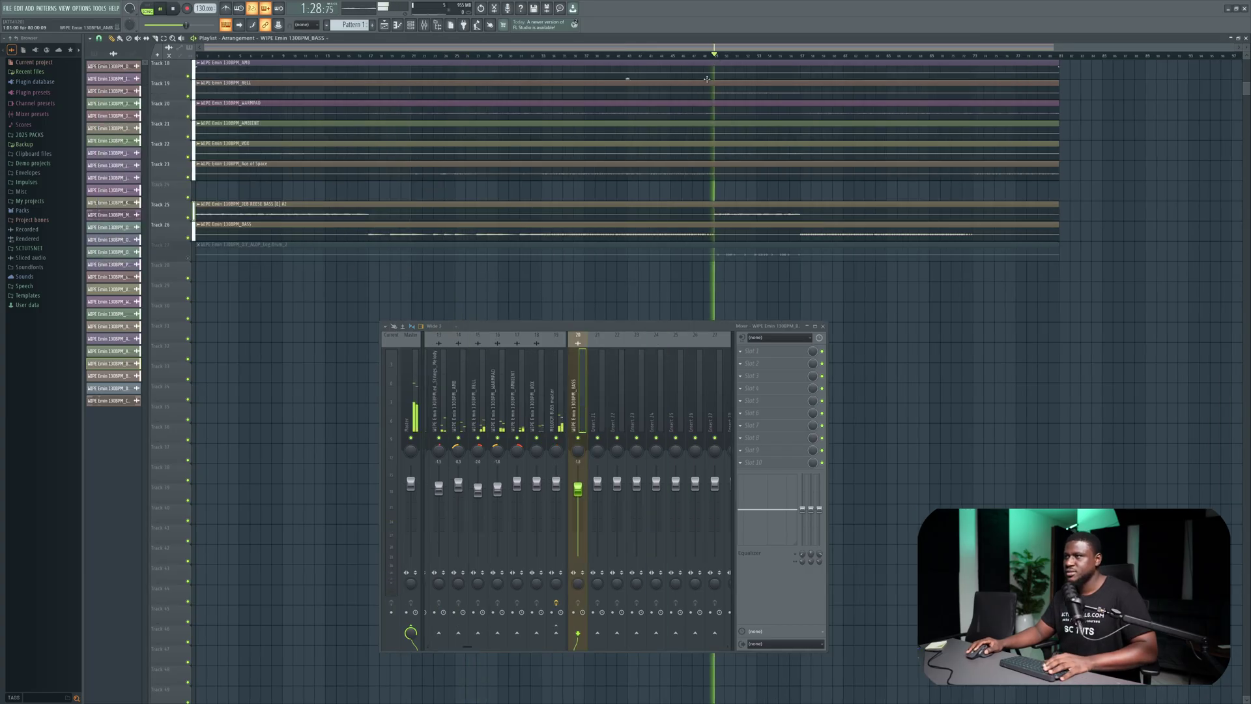
Step: Route the JEB REESE BASS clip to mixer insert 21, check it in the mix, and close its clip settings
double_click(673, 208)
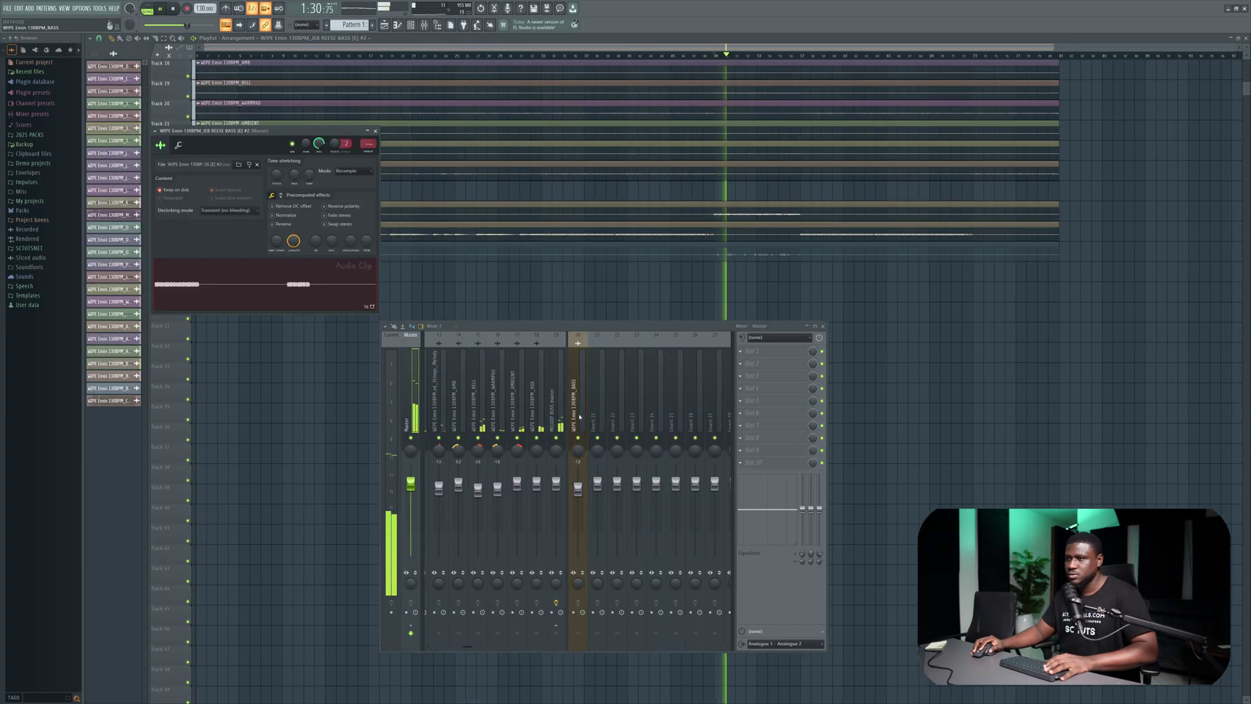
left_click(594, 412)
key("space")
key("ctrl+l")
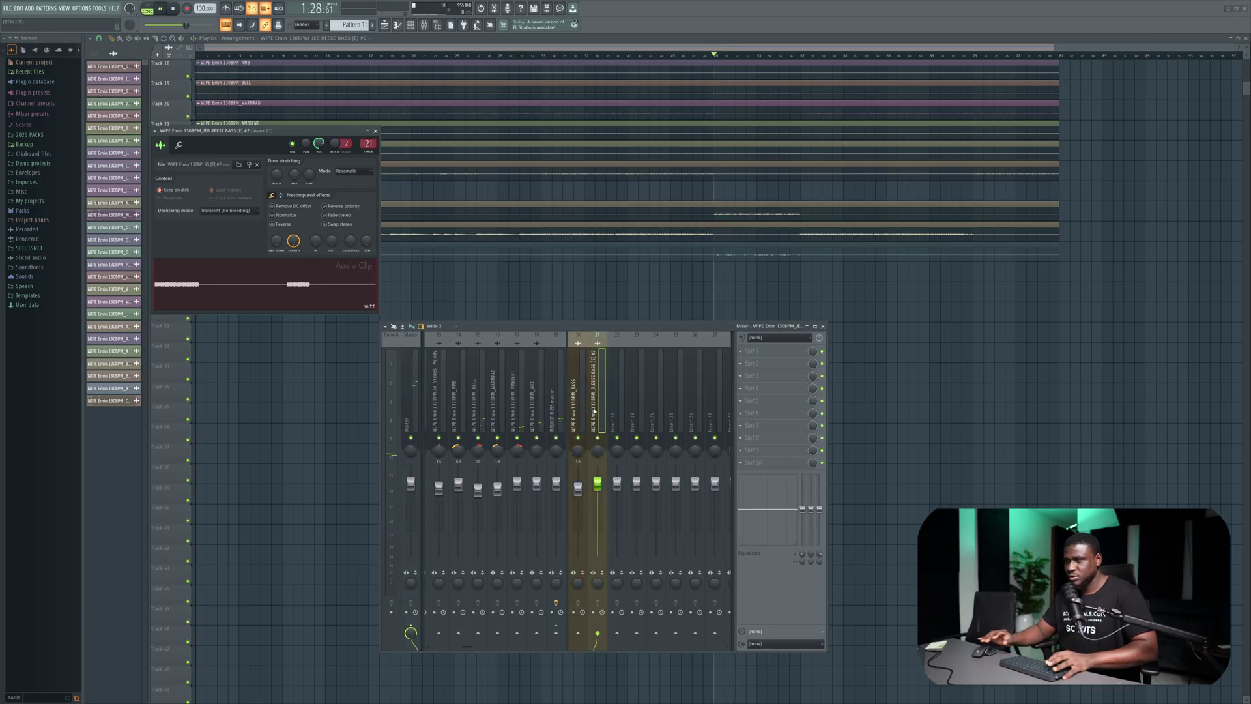
key("space")
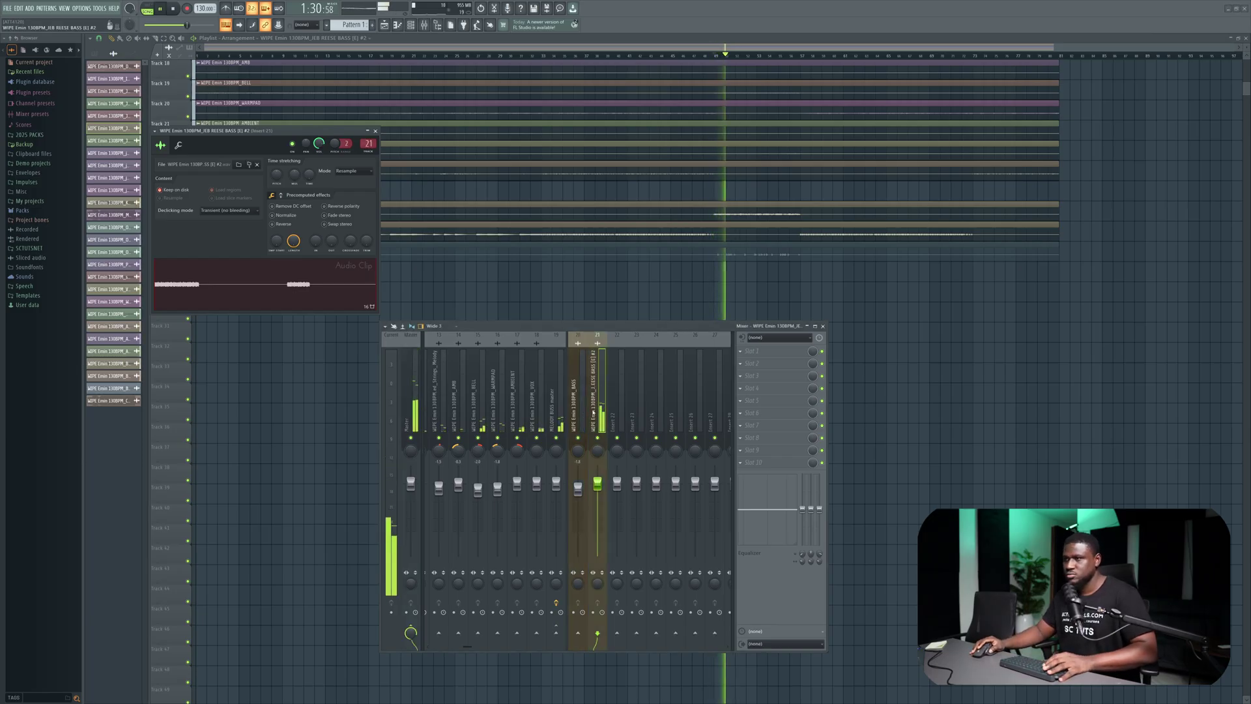
key("space")
key("Escape")
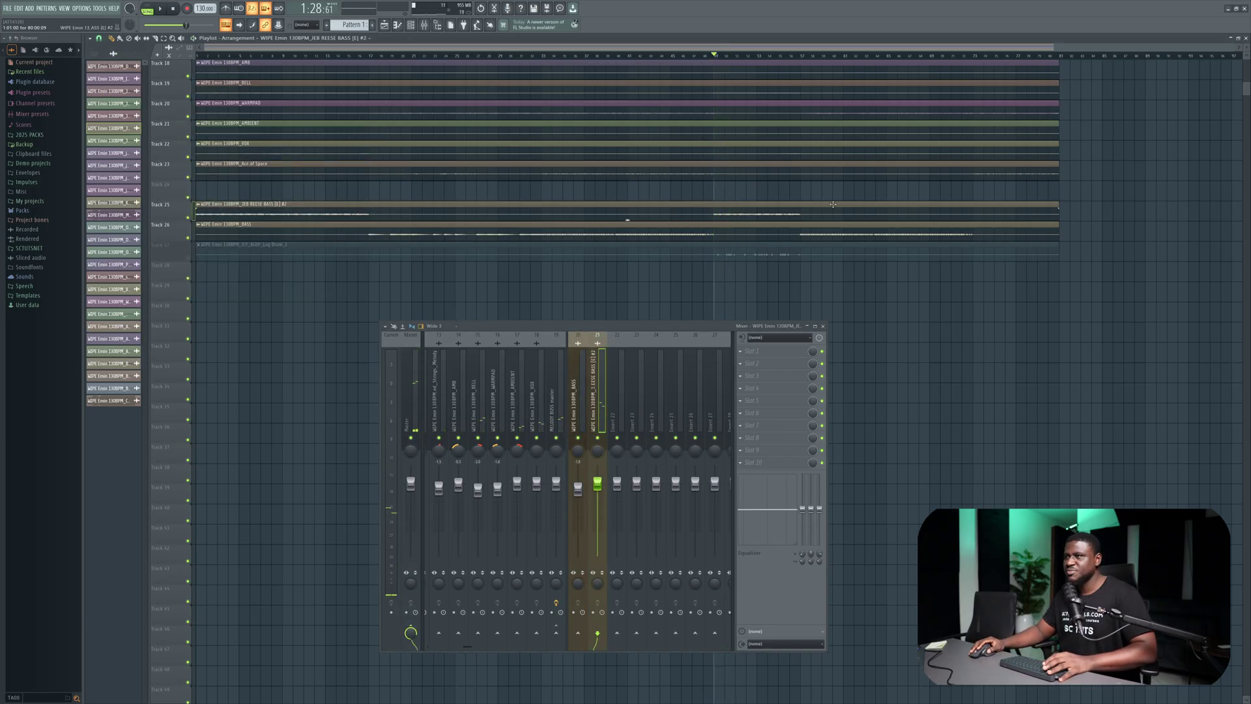
left_click(187, 218, "ctrl")
key("space")
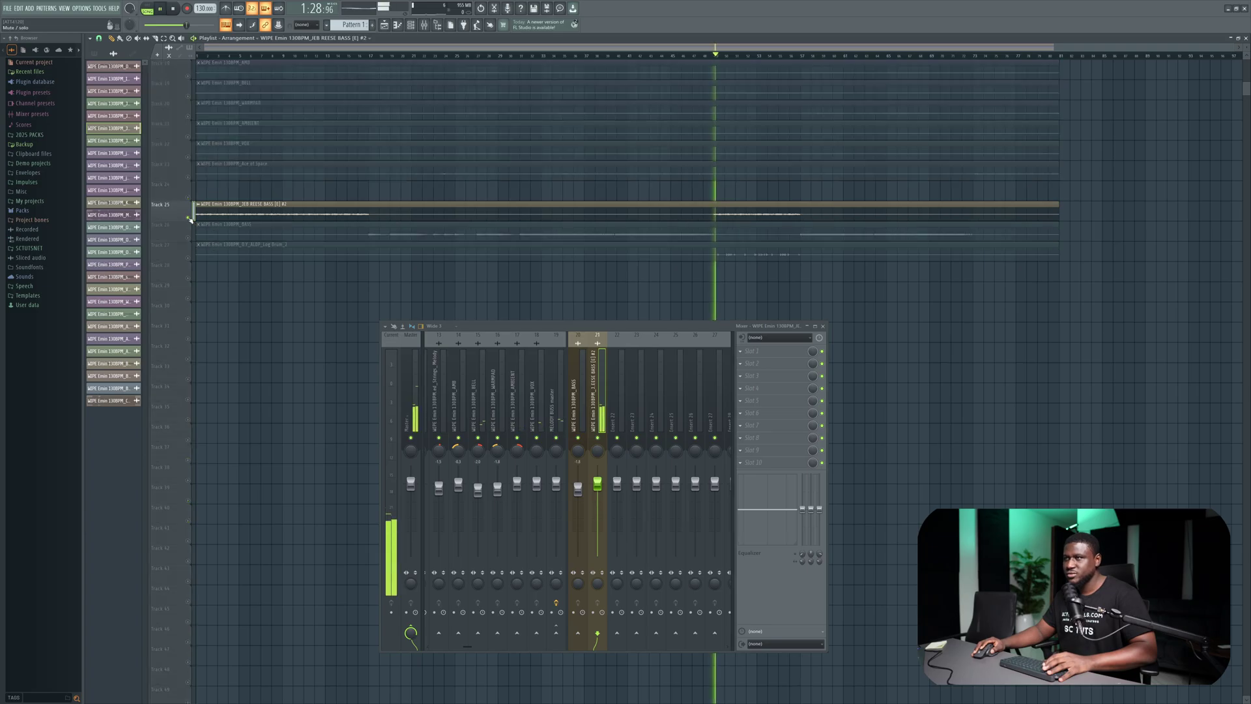
Step: Unsolo the JEB REESE BASS track, mute the Log Drum track, and play the mix
left_click(187, 217, "ctrl")
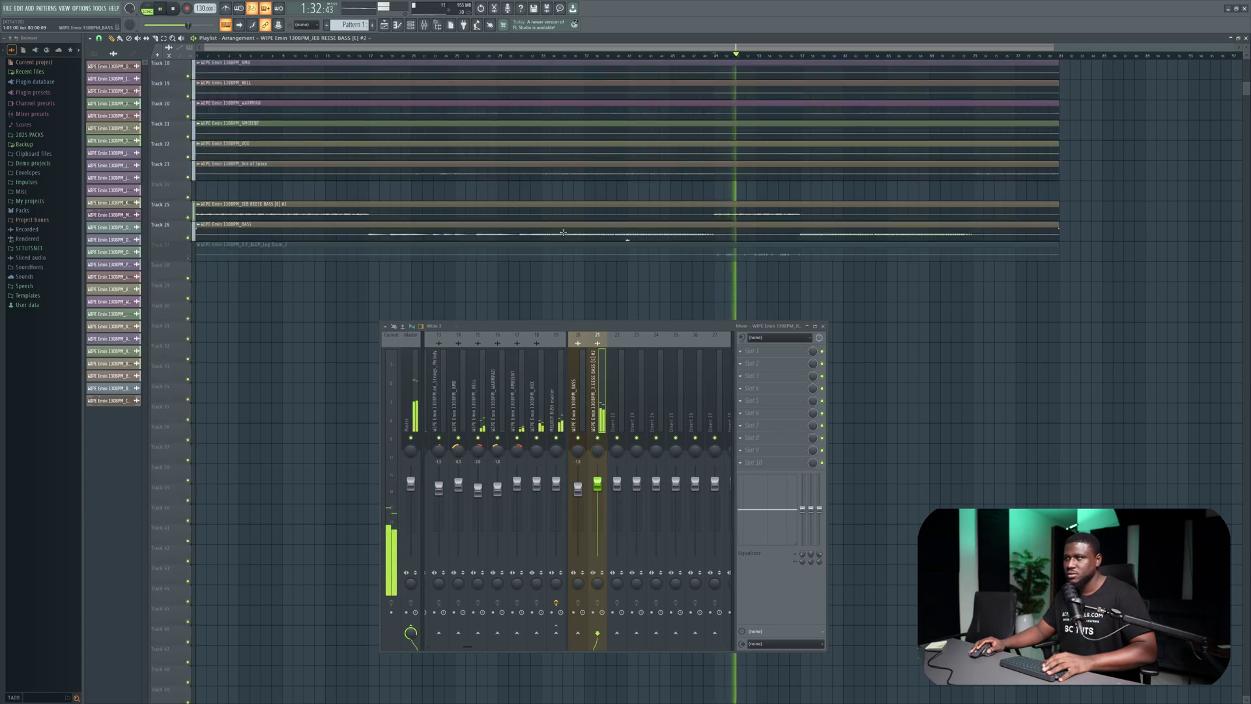
key("space")
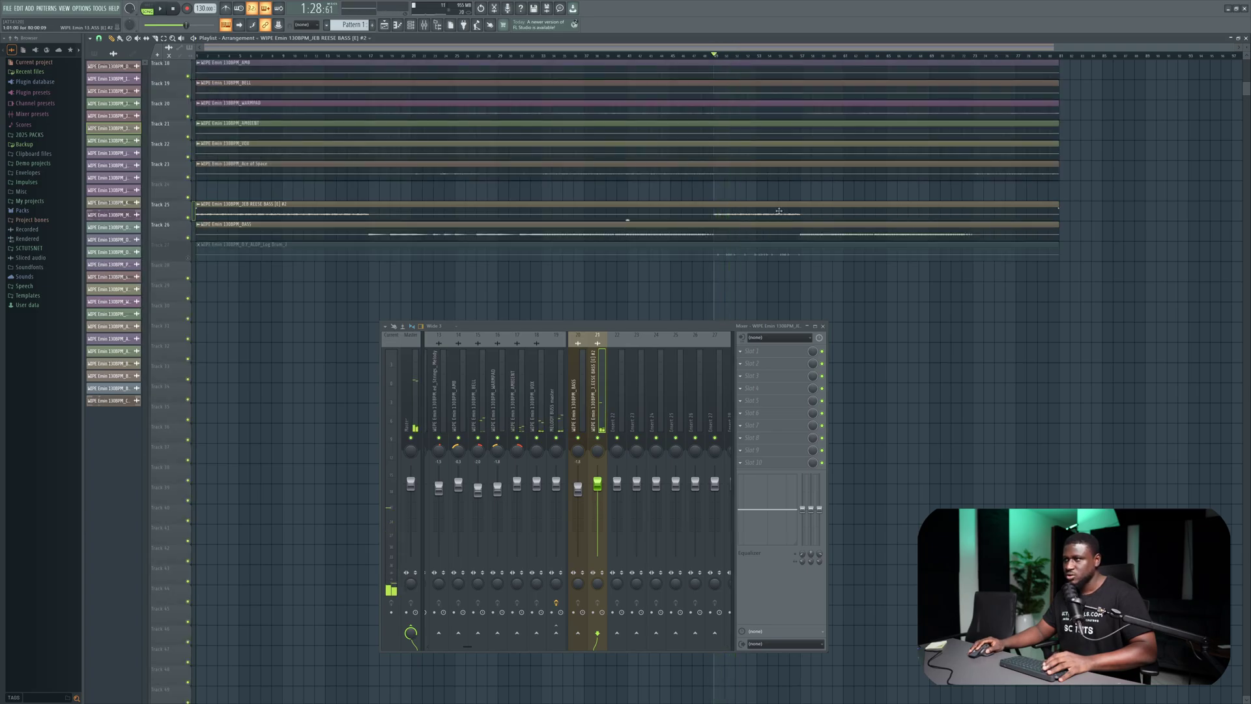
Step: Add Fruity Fast Dist to the JEB REESE BASS insert and lower its post gain while auditioning the bass
double_click(779, 211)
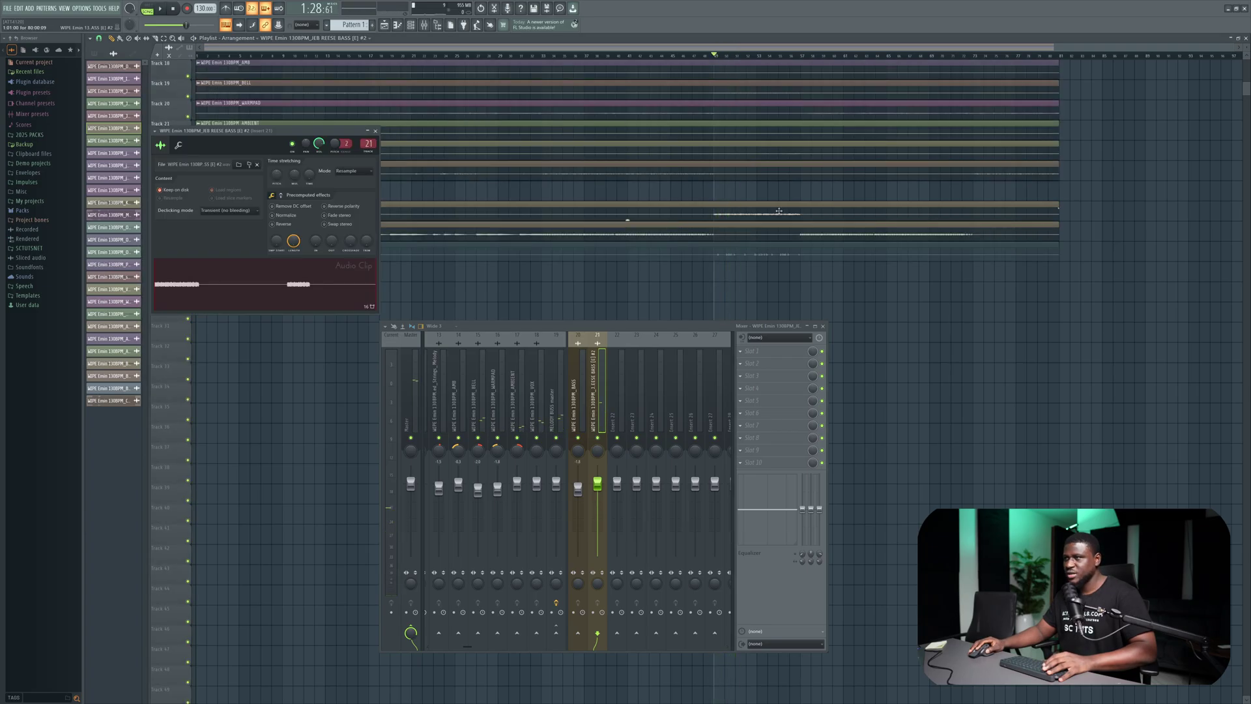
left_click(768, 354)
left_click(945, 28)
key("space")
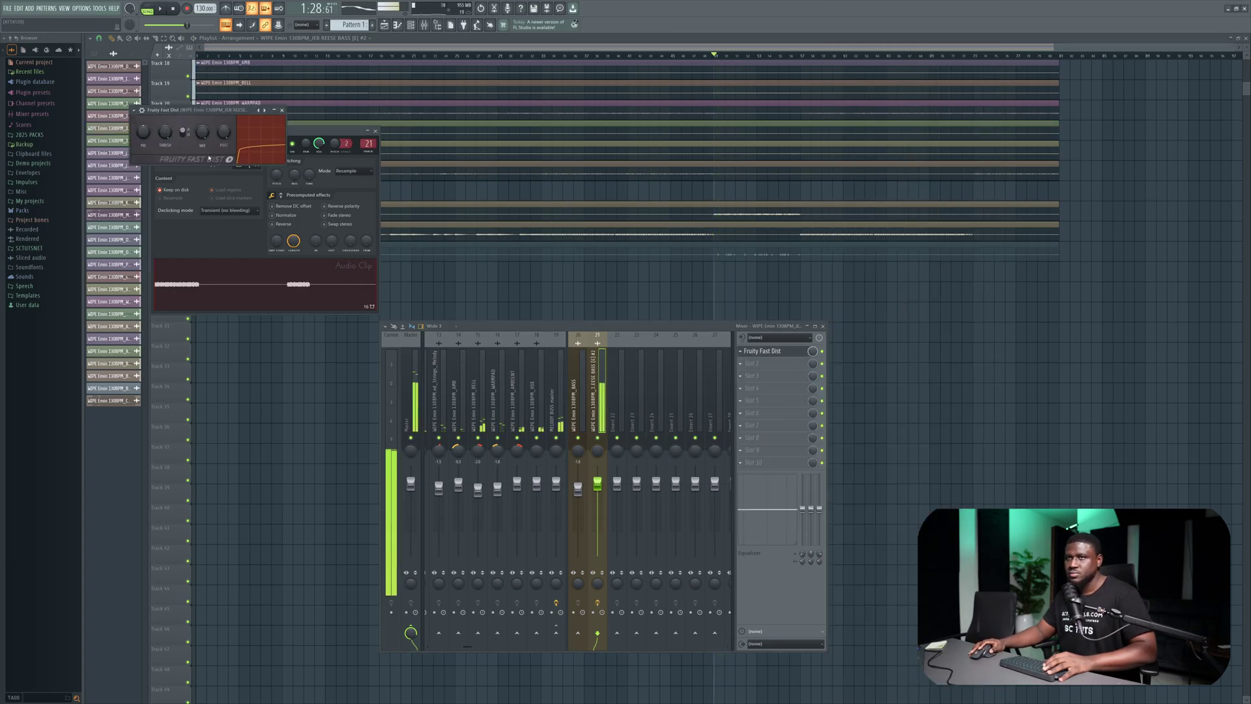
key("space")
left_click_drag(223, 133, 223, 142)
key("space")
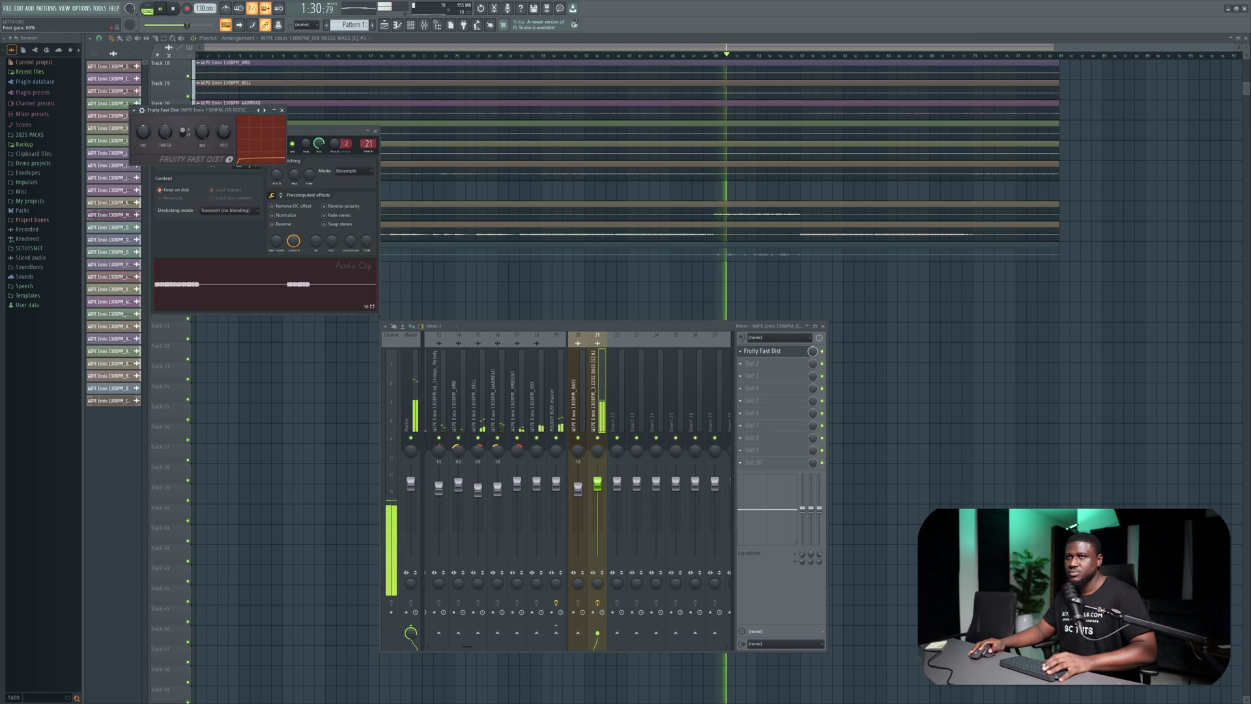
left_click(282, 111)
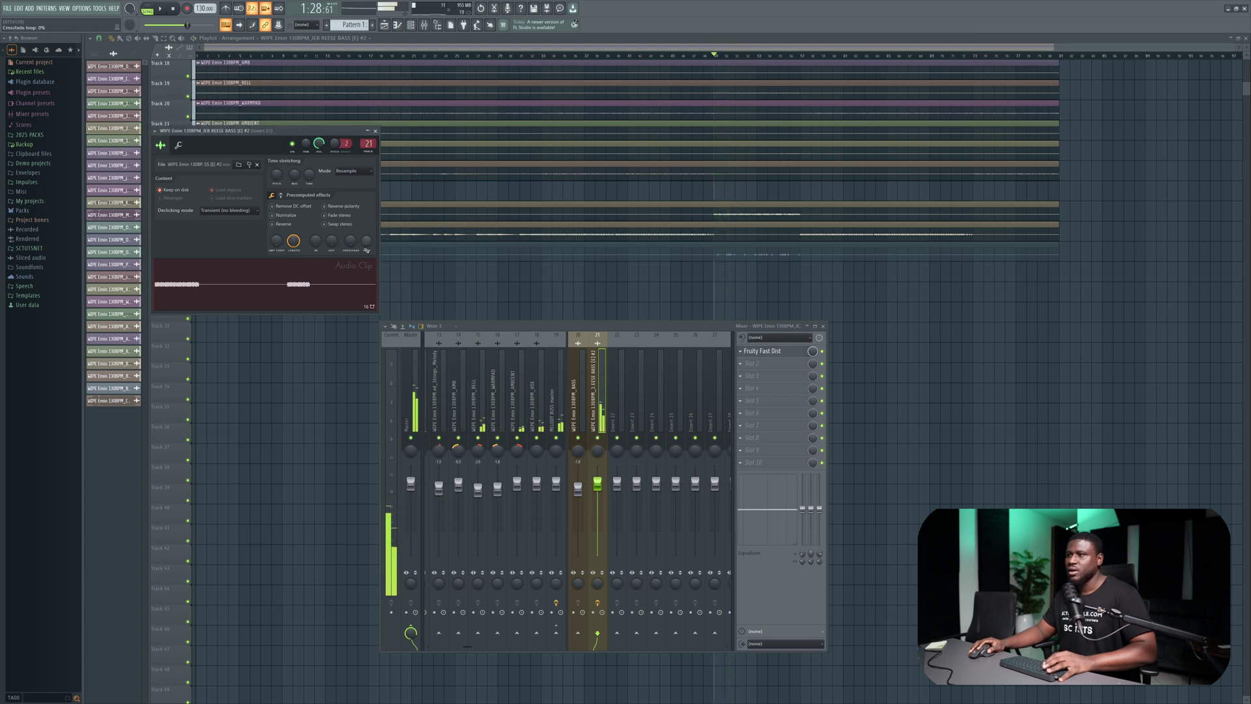
key("space")
Step: Add Fruity Parametric EQ 2 to the BASS insert, set band 1 to a steep high pass at the lowest frequencies, and audition it
left_click(774, 351)
key("f")
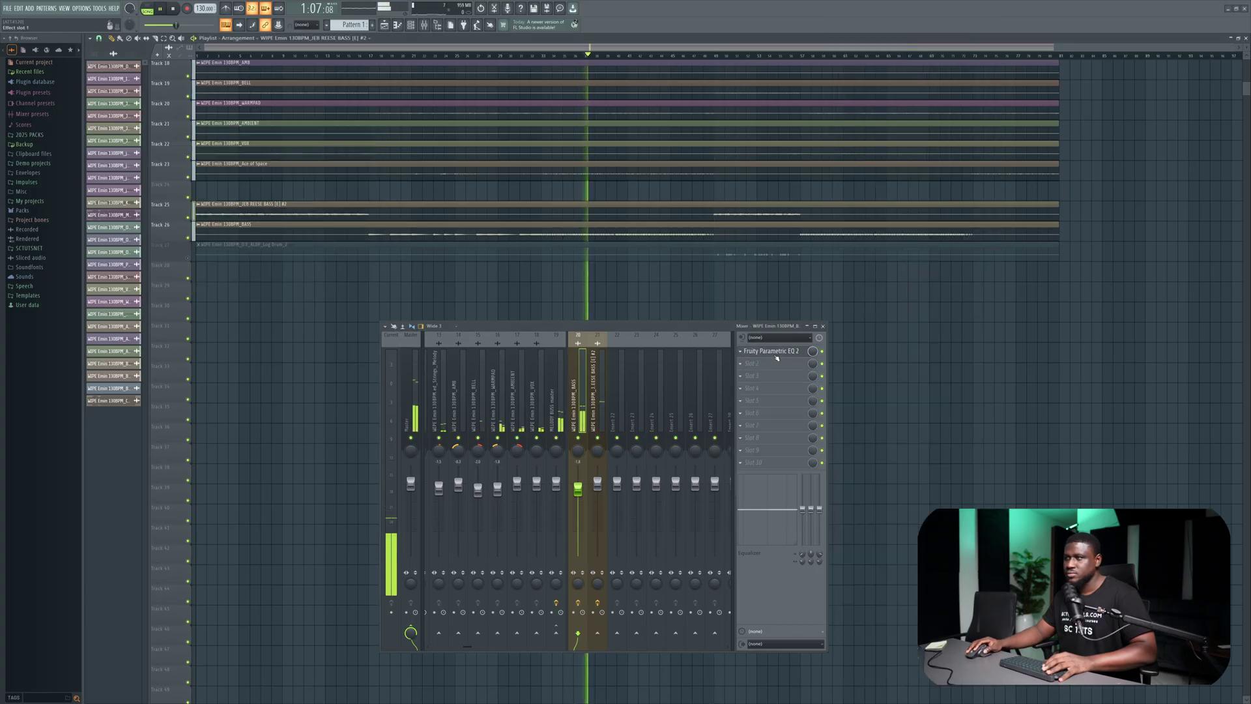
left_click(775, 355)
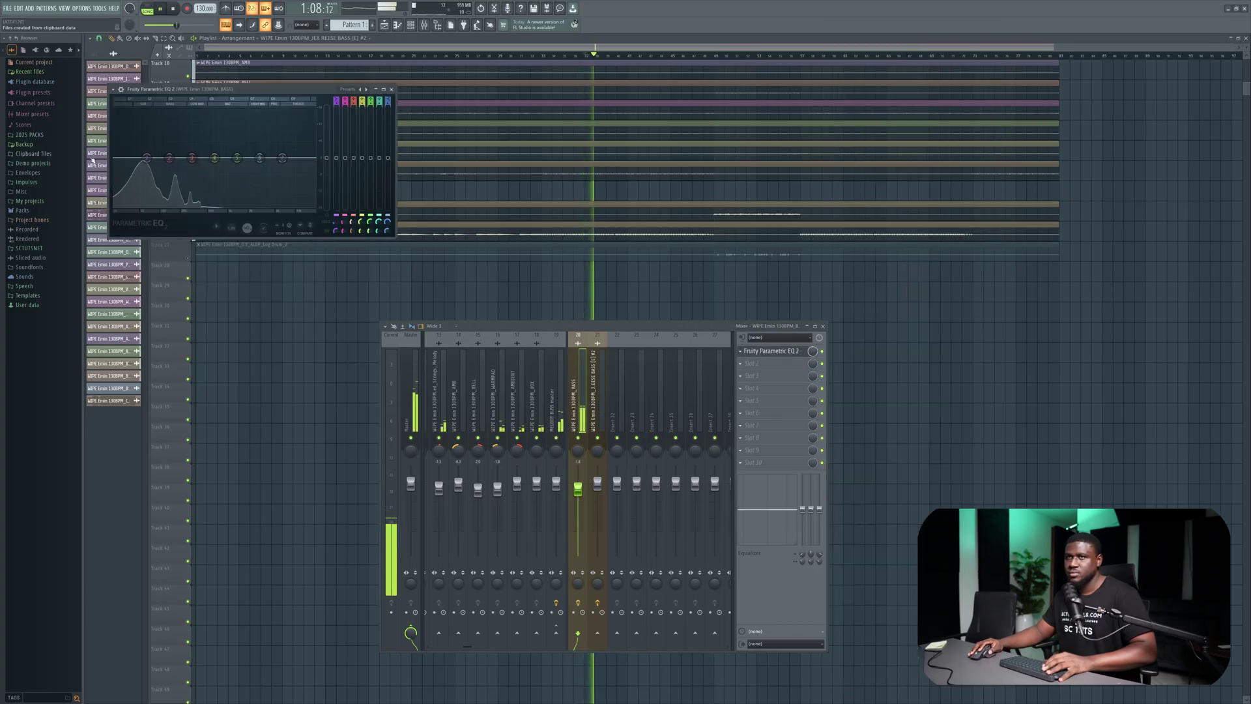
key("space")
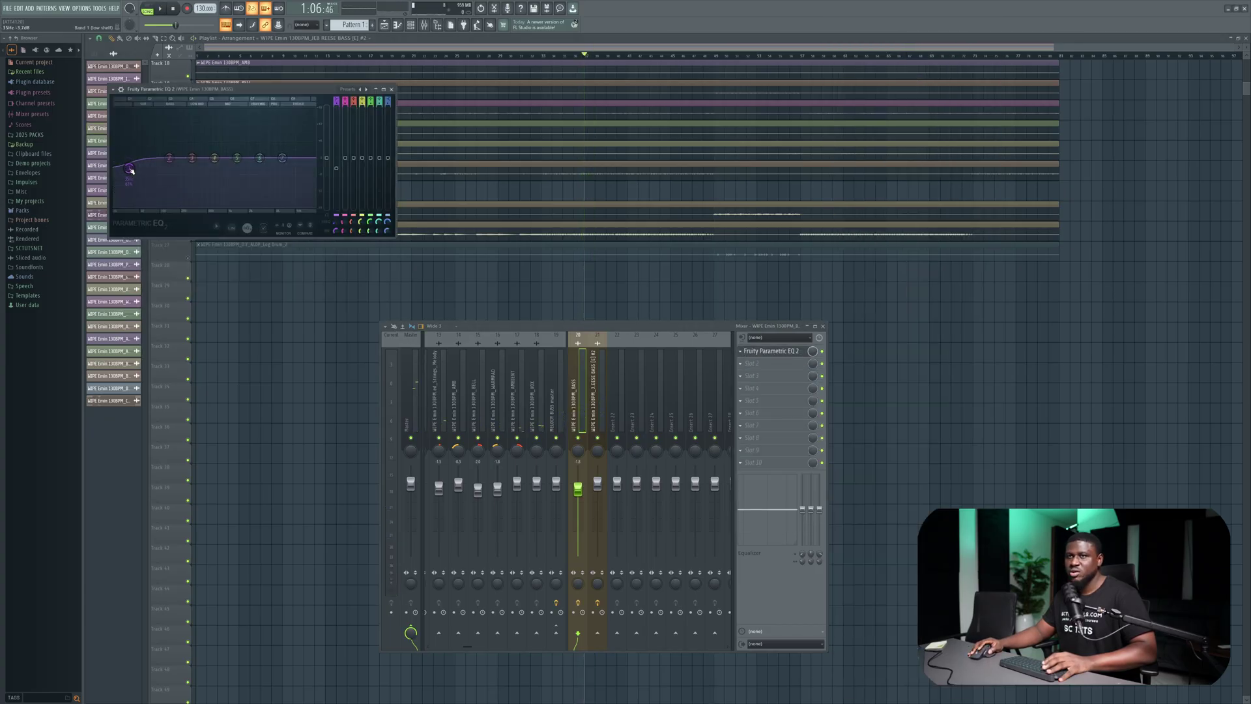
mouse_move(149, 190)
left_click(180, 210)
left_click(167, 198)
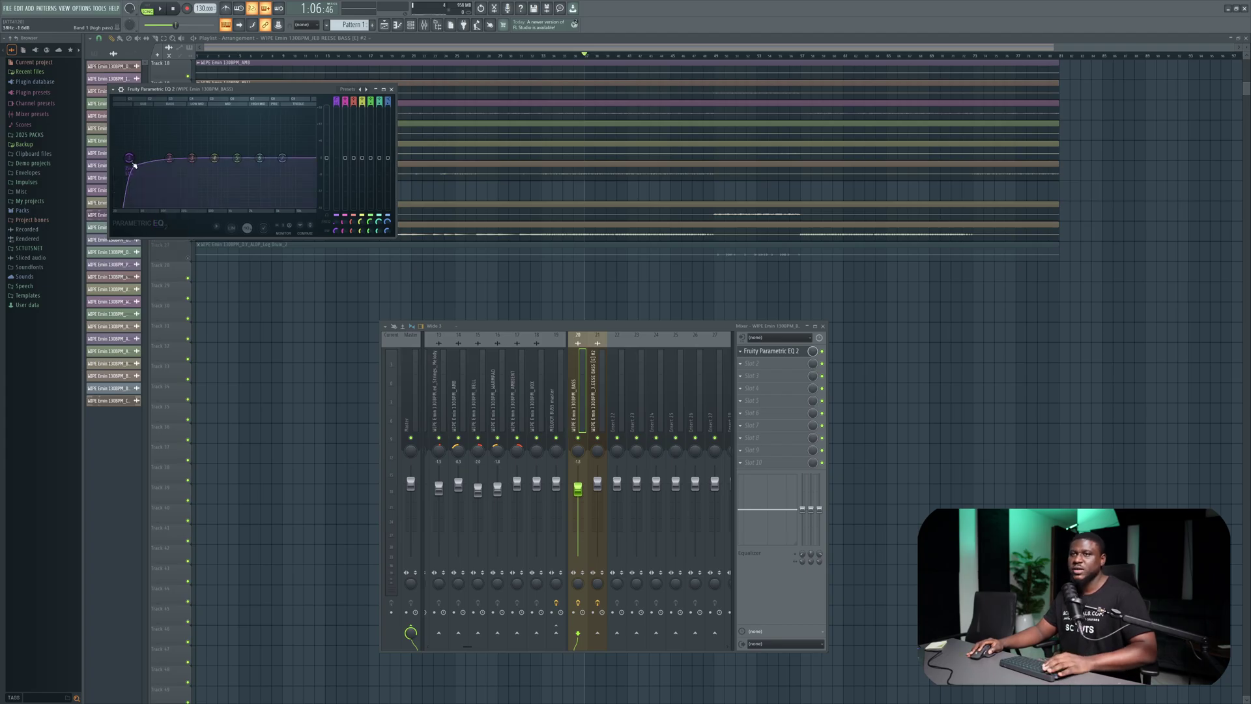
key("space")
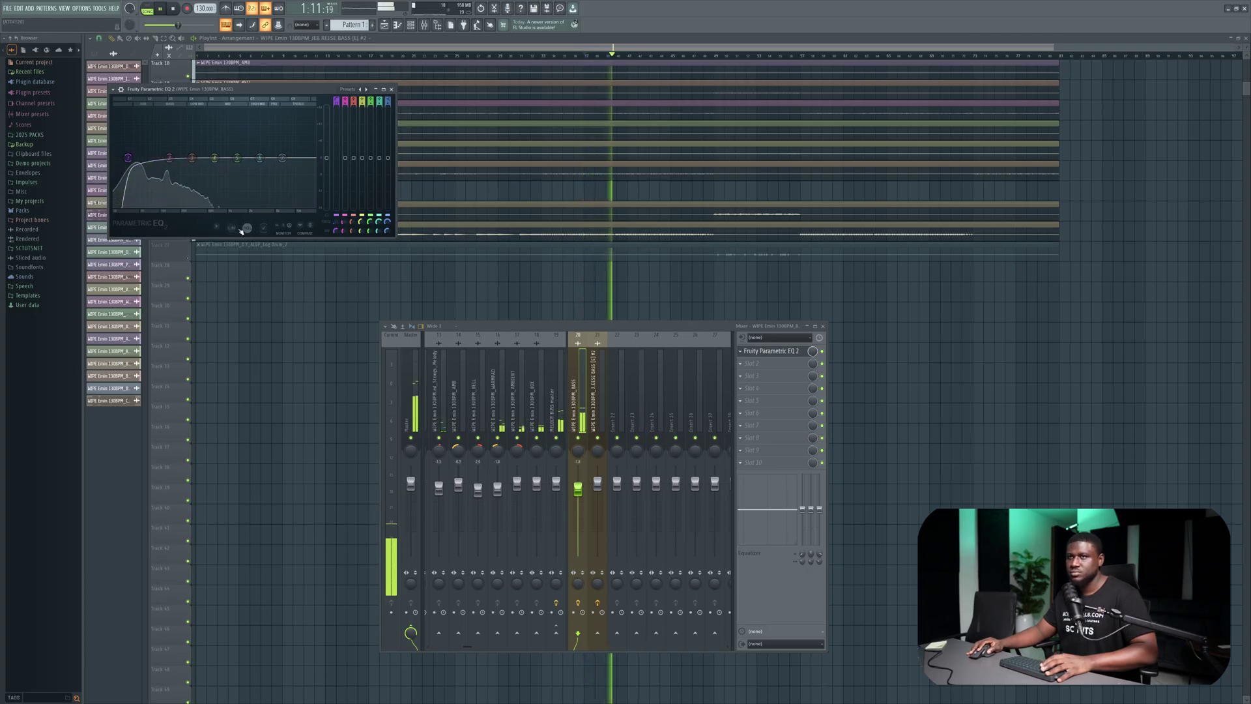
left_click(391, 89)
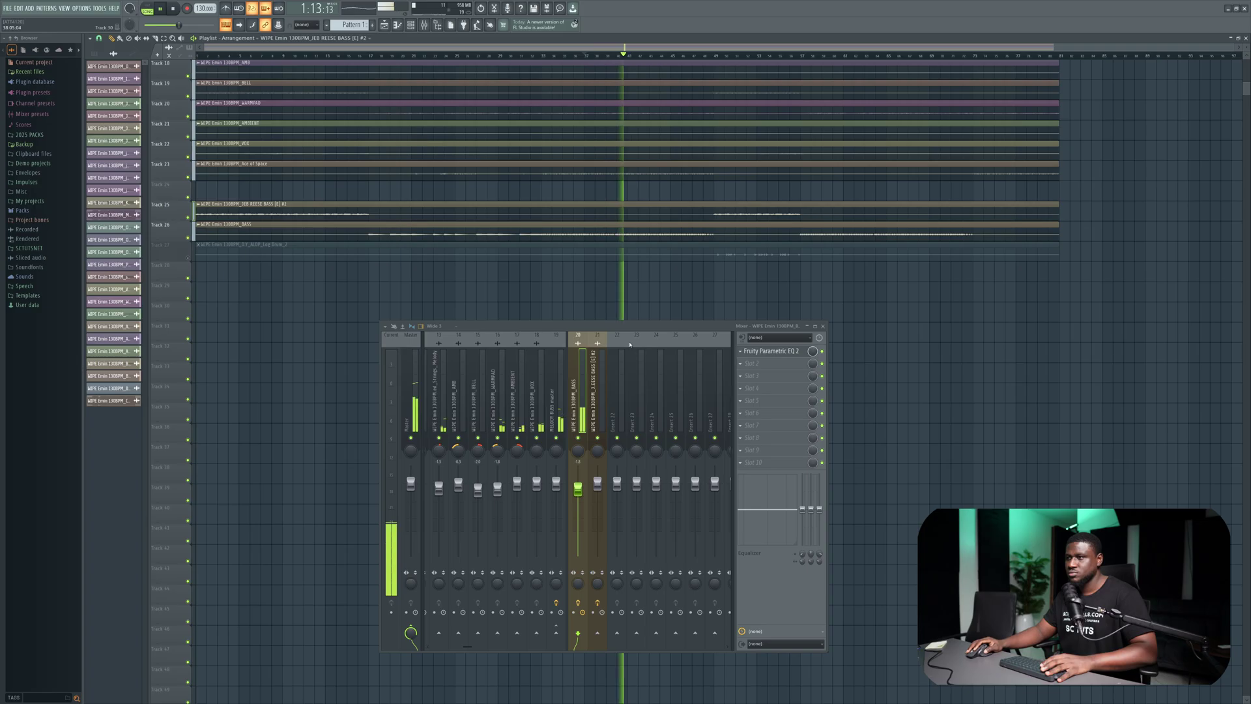
Step: Add Fruity Parametric EQ 2 after the distortion on the JEB REESE BASS insert and make band 1 a steep, very low high pass
left_click(596, 412)
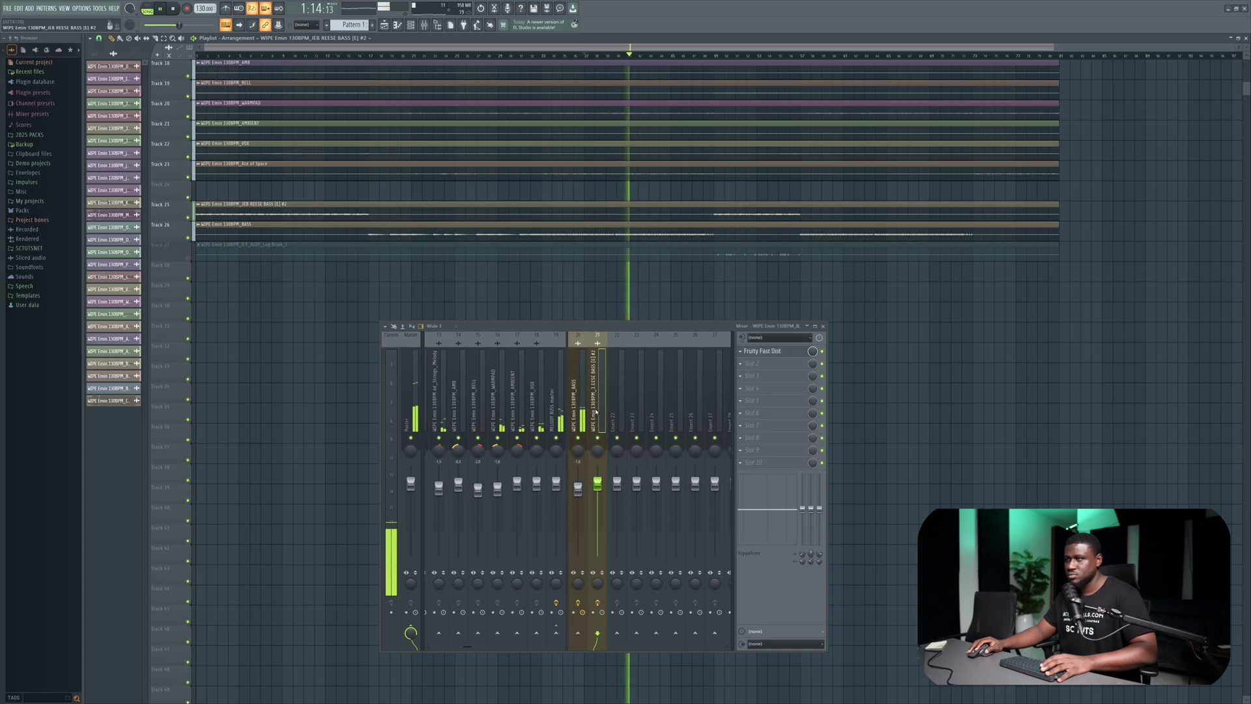
left_click(711, 50)
left_click(747, 364)
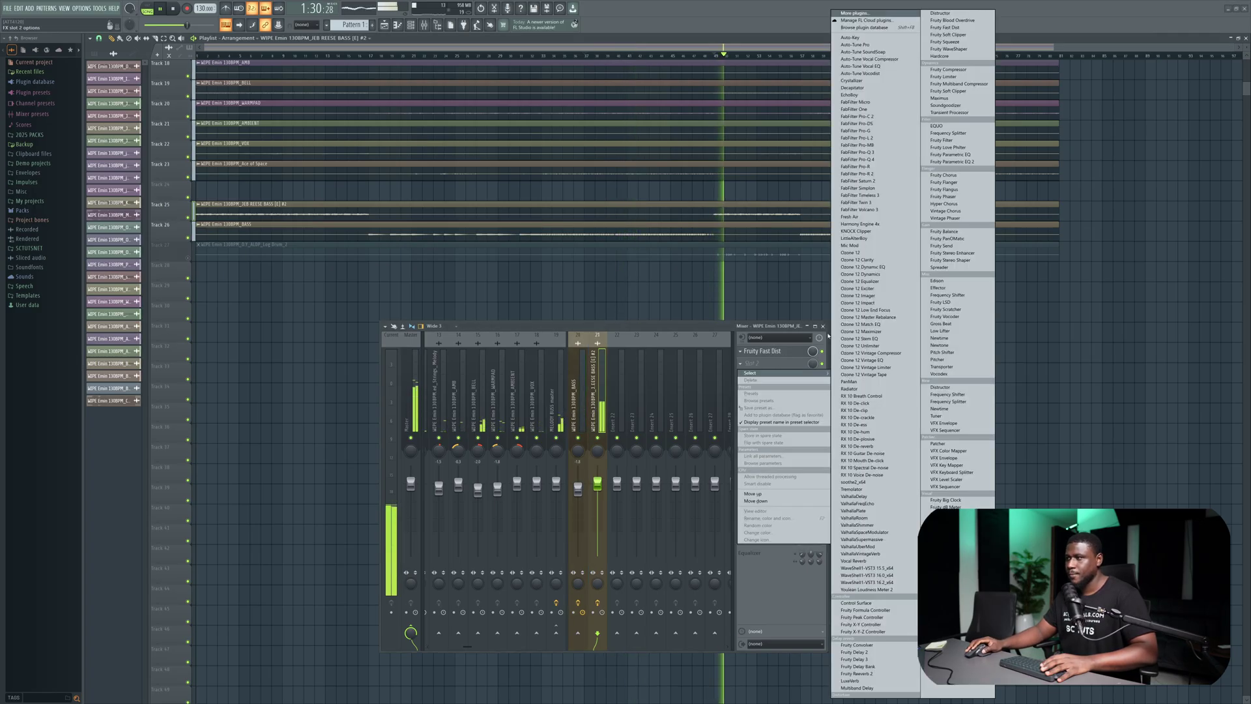
left_click(956, 162)
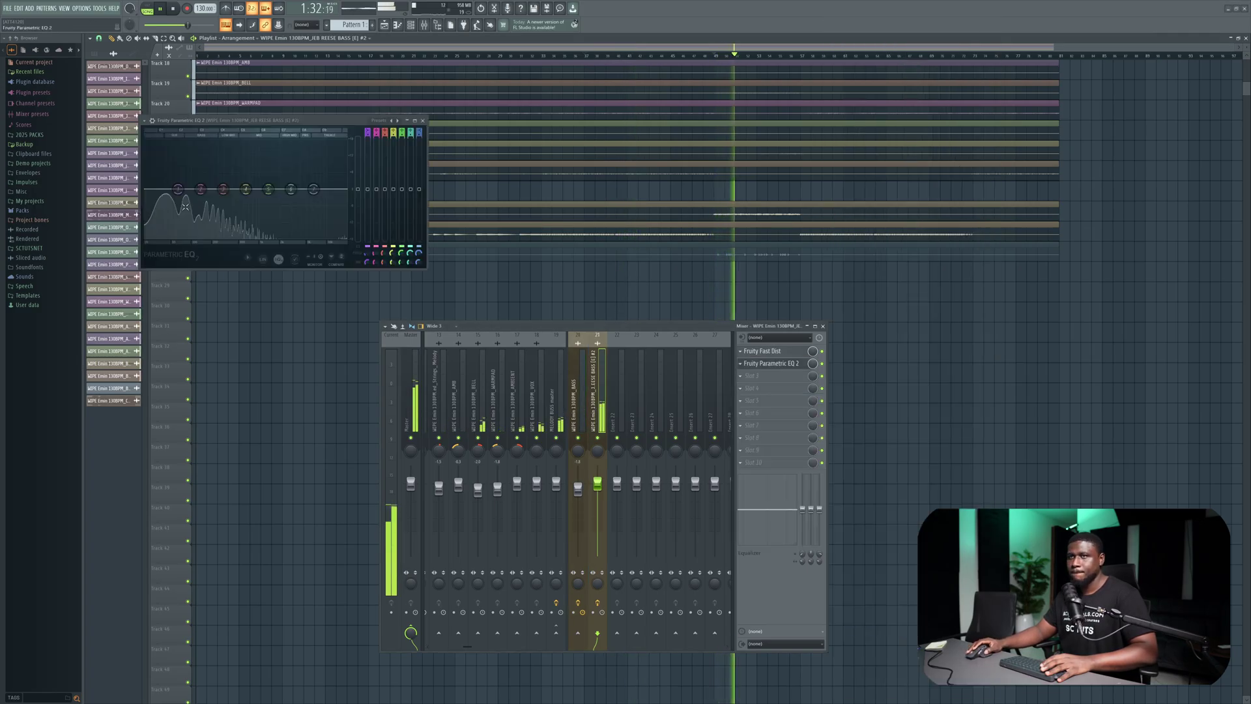
left_click_drag(184, 191, 157, 196)
right_click(157, 195)
mouse_move(173, 217)
right_click(200, 238)
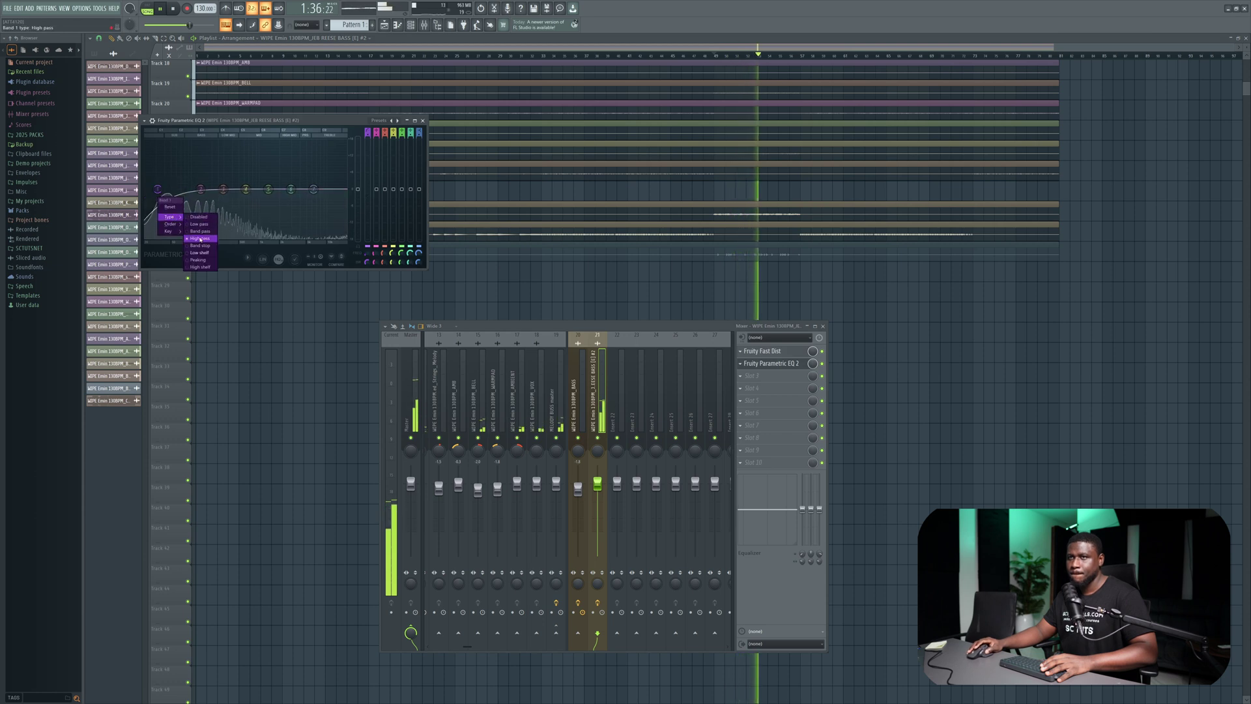
left_click(197, 224)
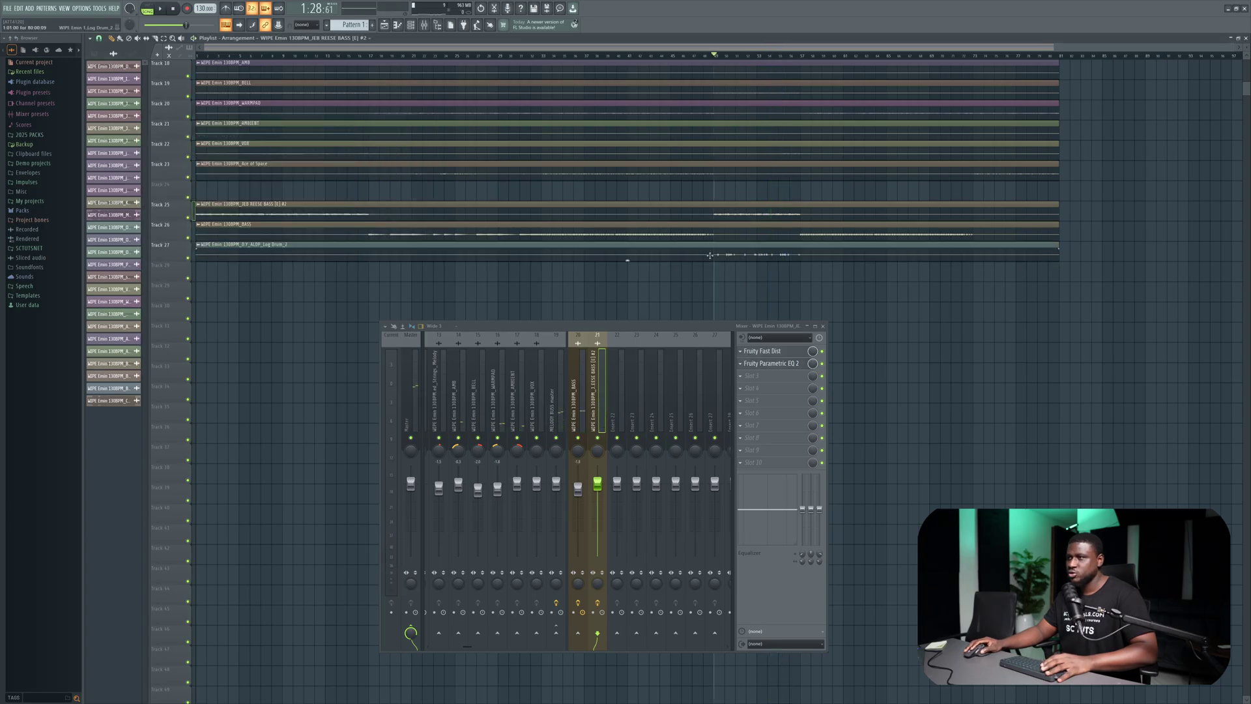
key("space")
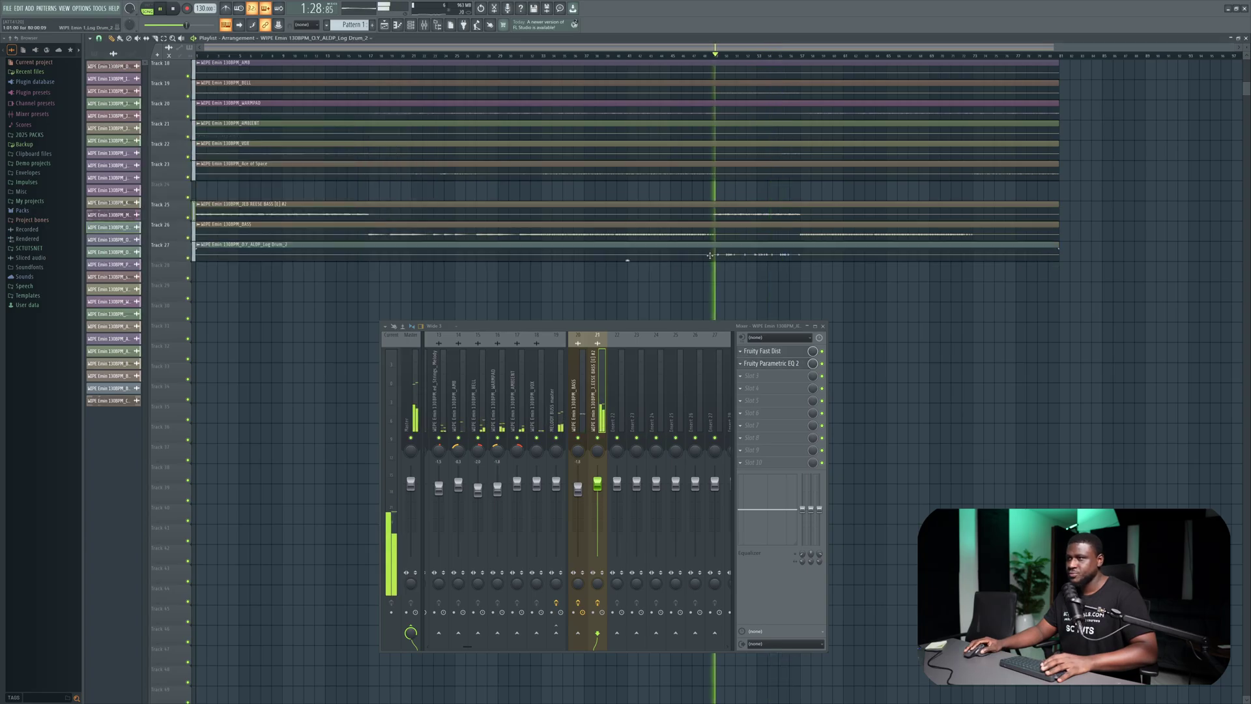
Step: Route the Log Drum clip to mixer insert 22 and audition it in the mix
double_click(709, 255)
left_click(619, 397)
key("ctrl+l")
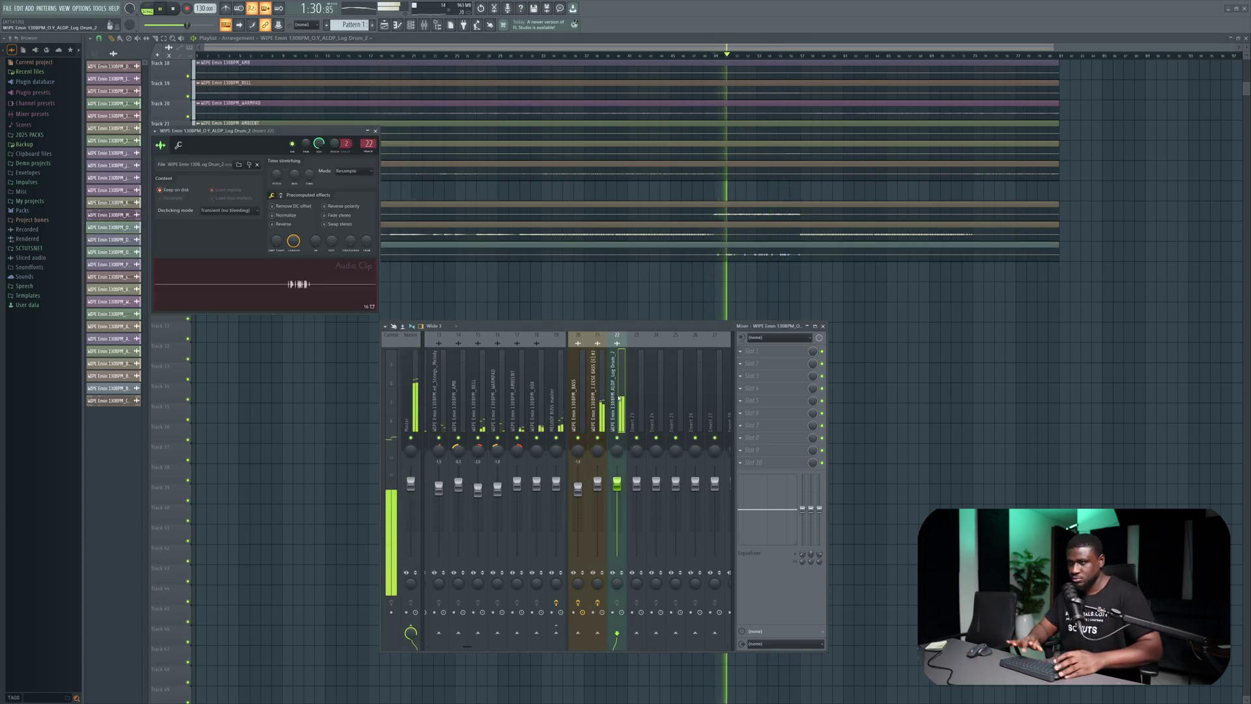
key("space")
key("space")
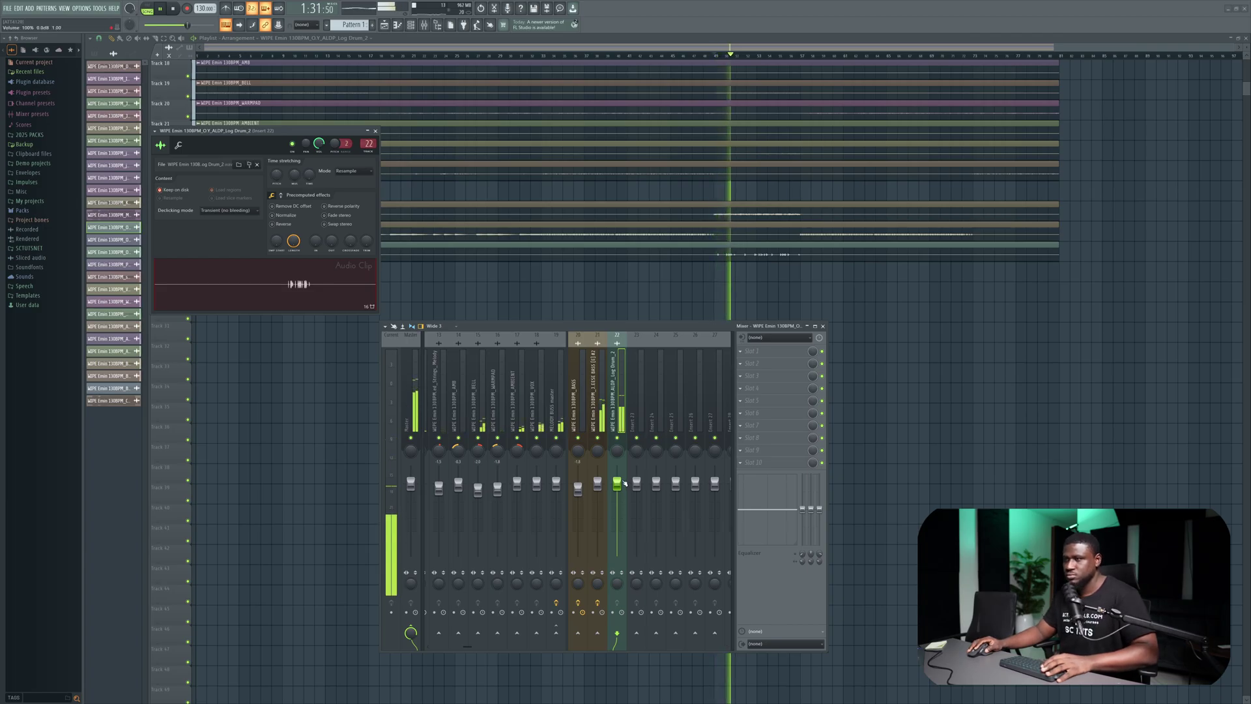
key("space")
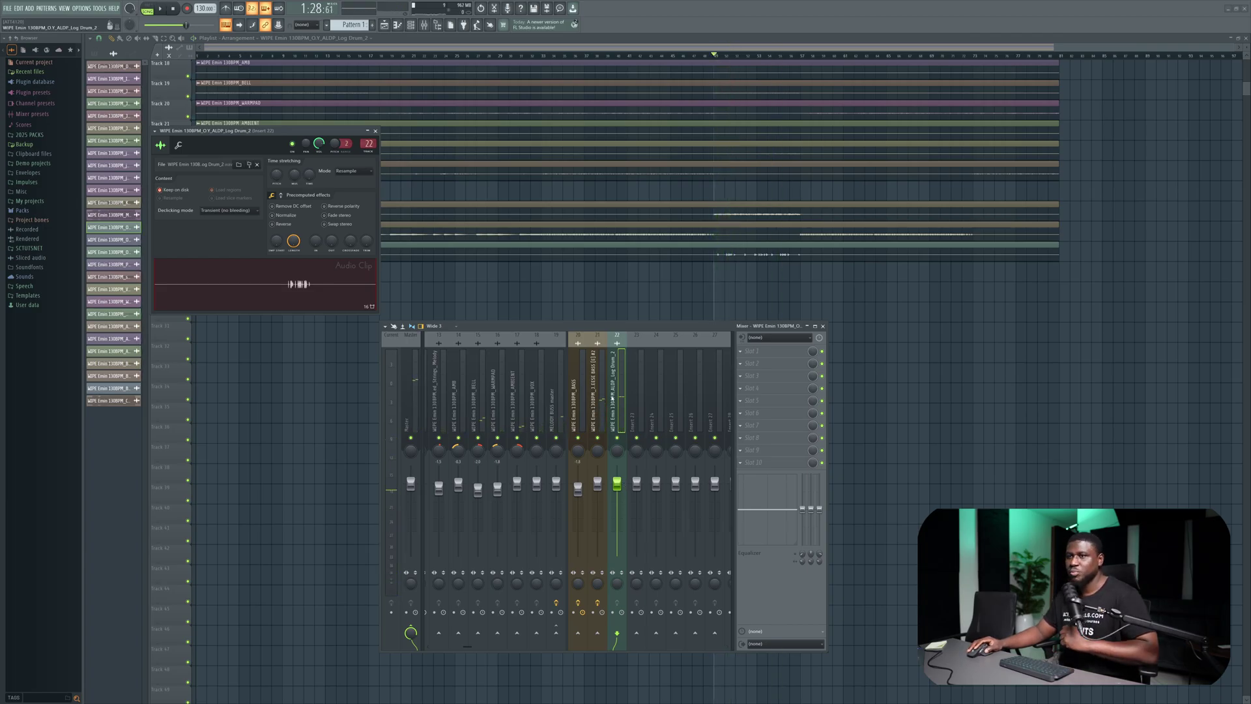
Step: Add Fruity Fast Dist with reduced post gain to the Log Drum insert and lower the insert's fader slightly
left_click(761, 355)
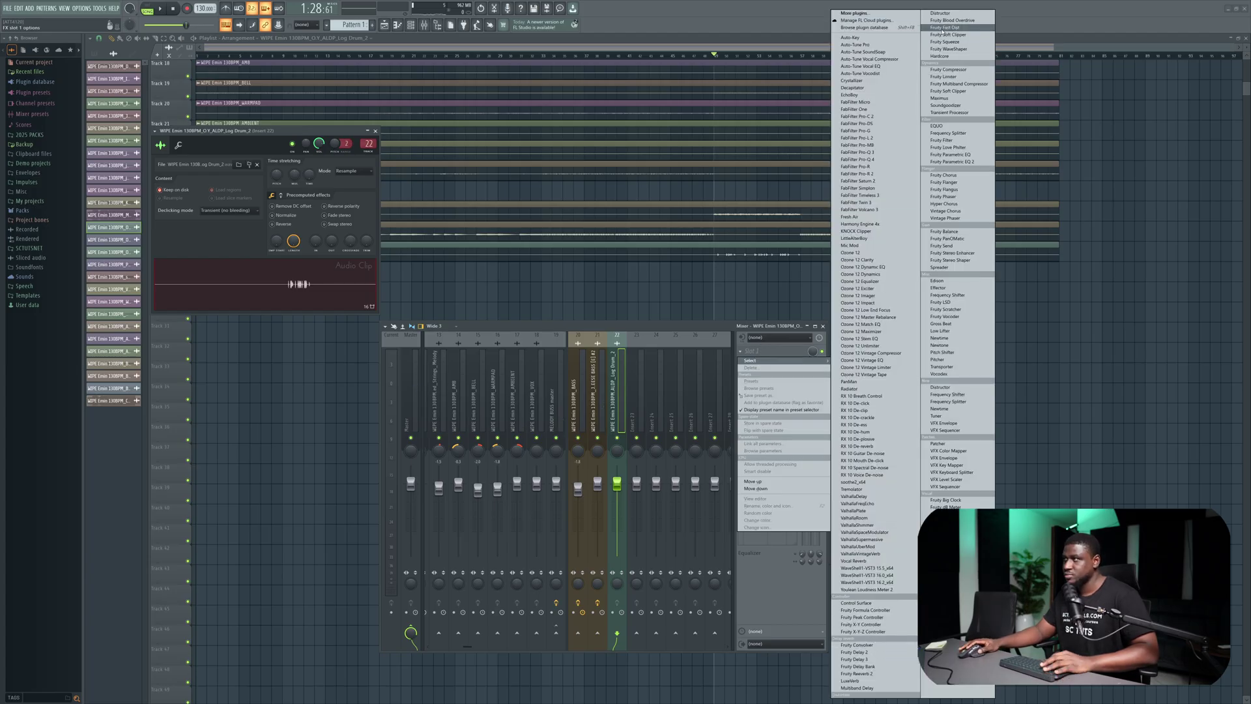
left_click(944, 27)
key("space")
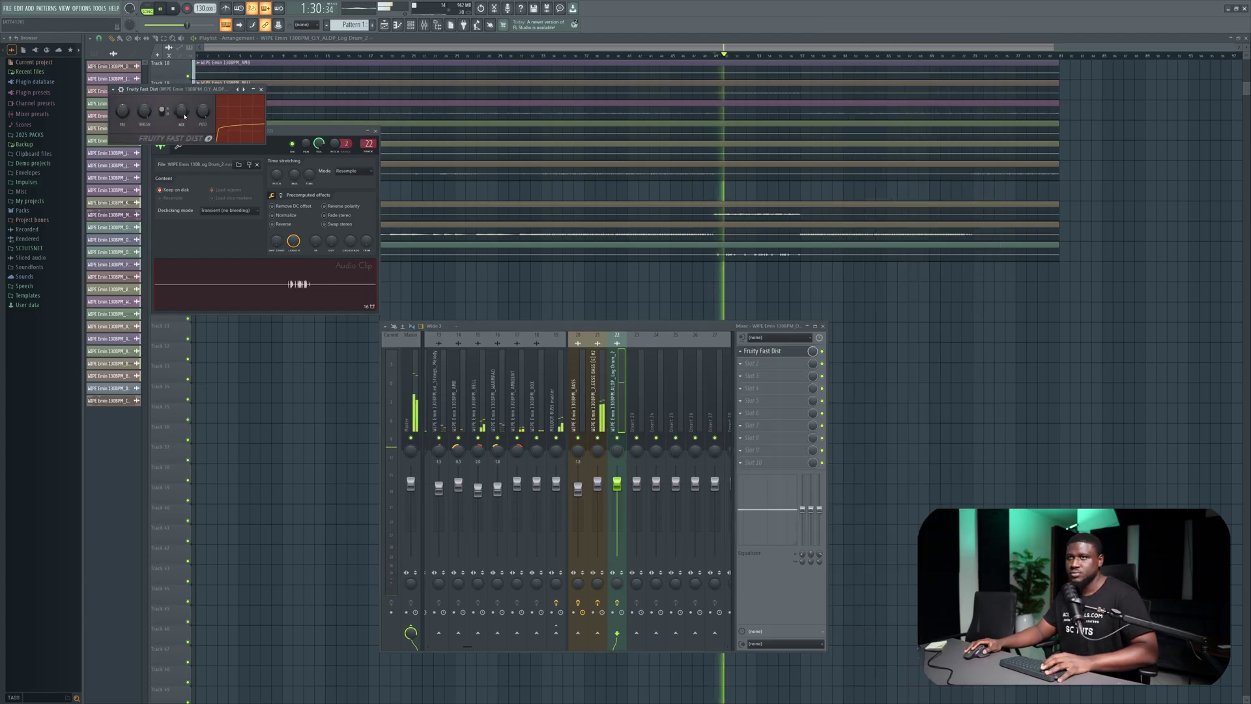
key("space")
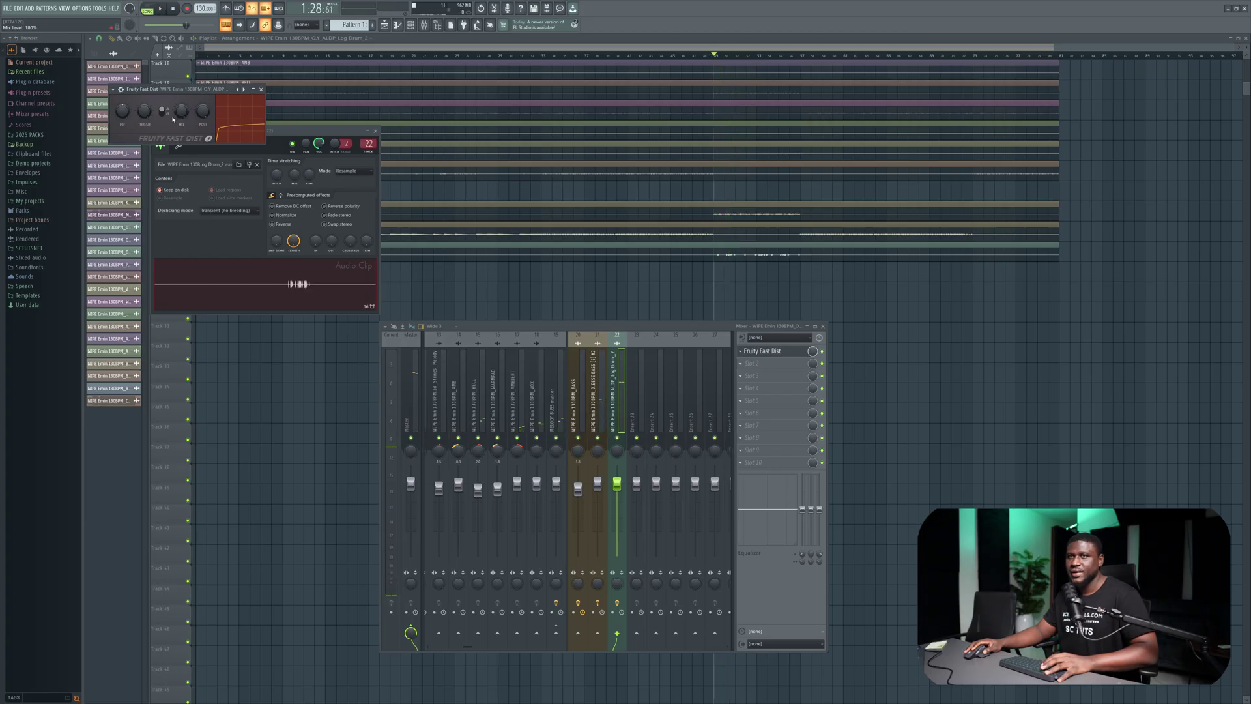
key("space")
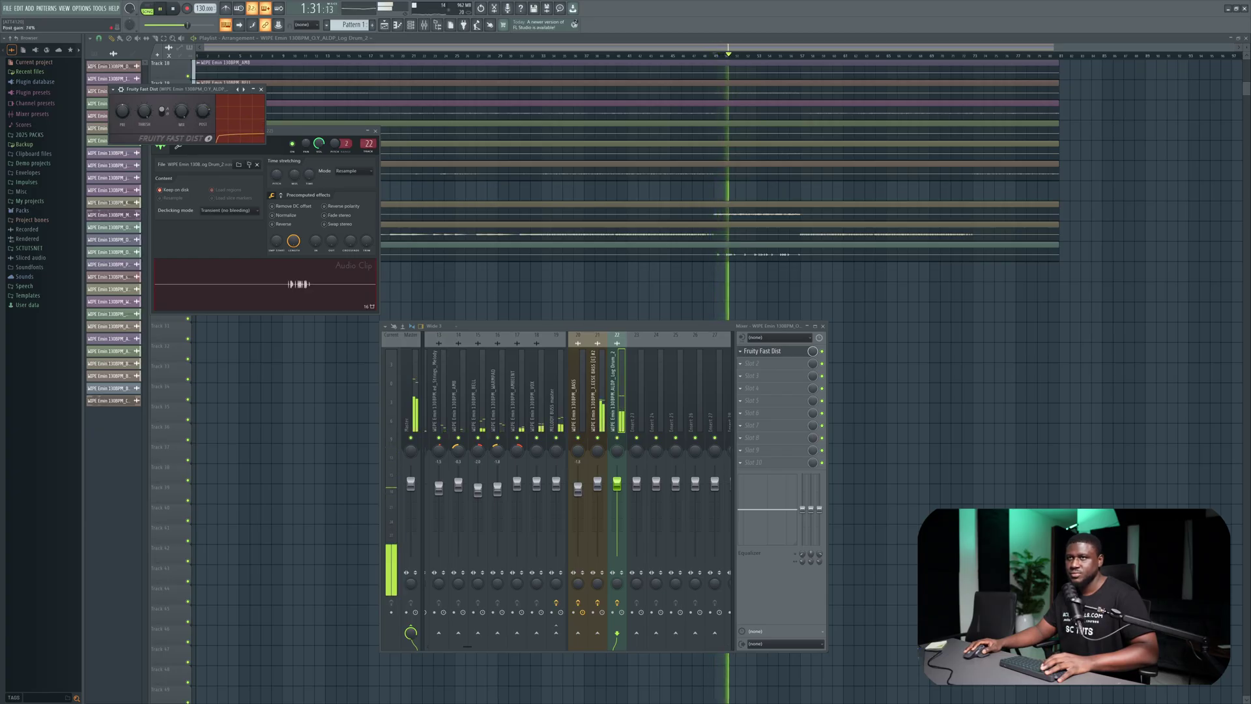
left_click_drag(617, 484, 617, 490)
Step: Add Fruity Parametric EQ 2 to the Log Drum insert's second slot, set band 1 to a steep high pass, and audition it
left_click(756, 363)
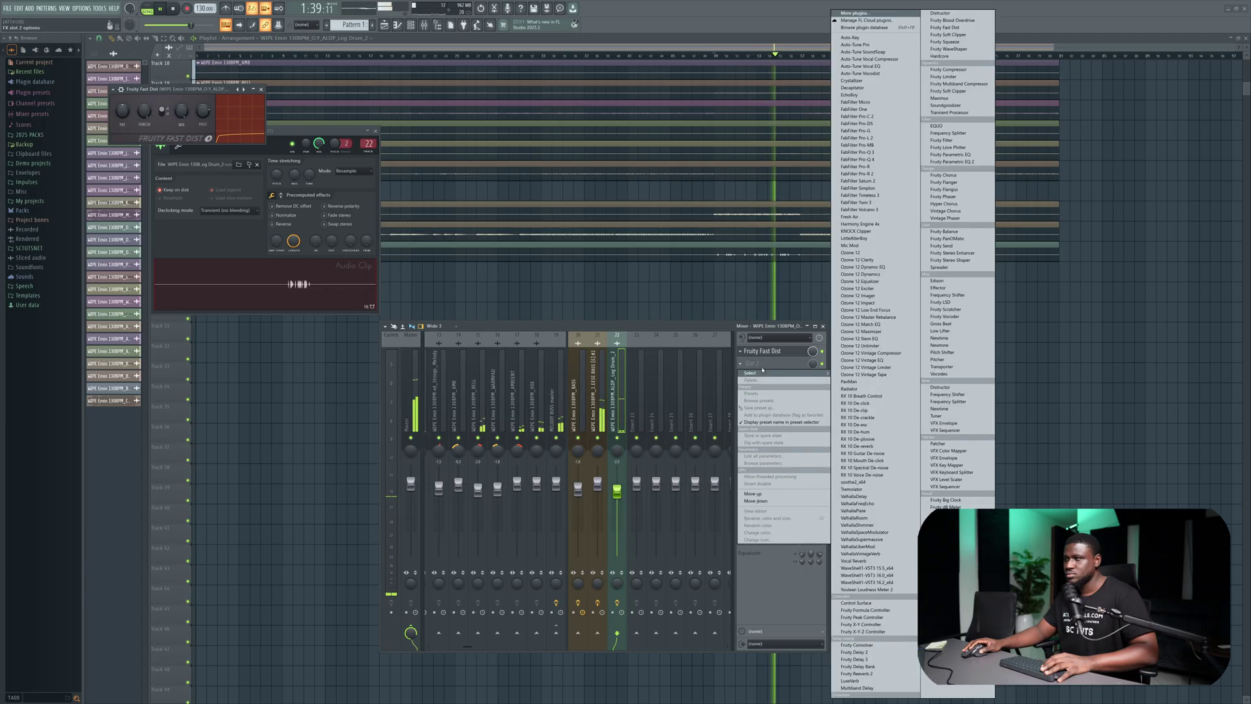
left_click(951, 161)
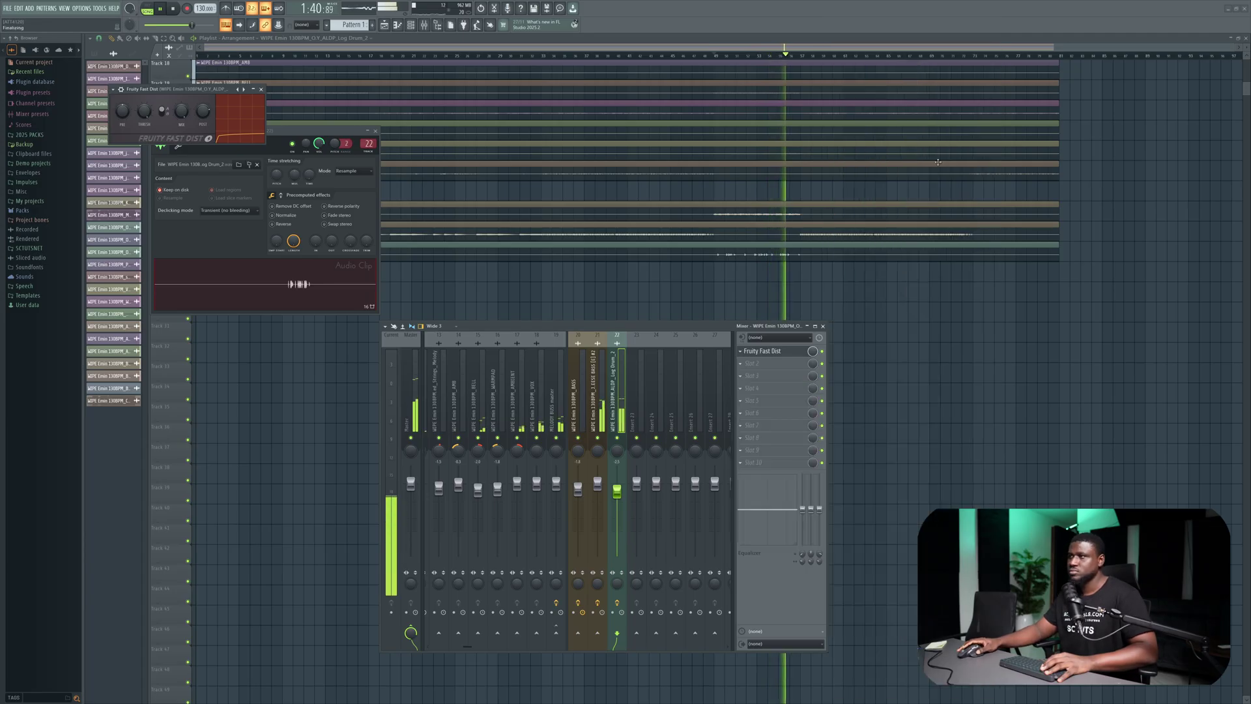
left_click_drag(199, 210, 189, 227)
right_click(190, 227)
mouse_move(202, 247)
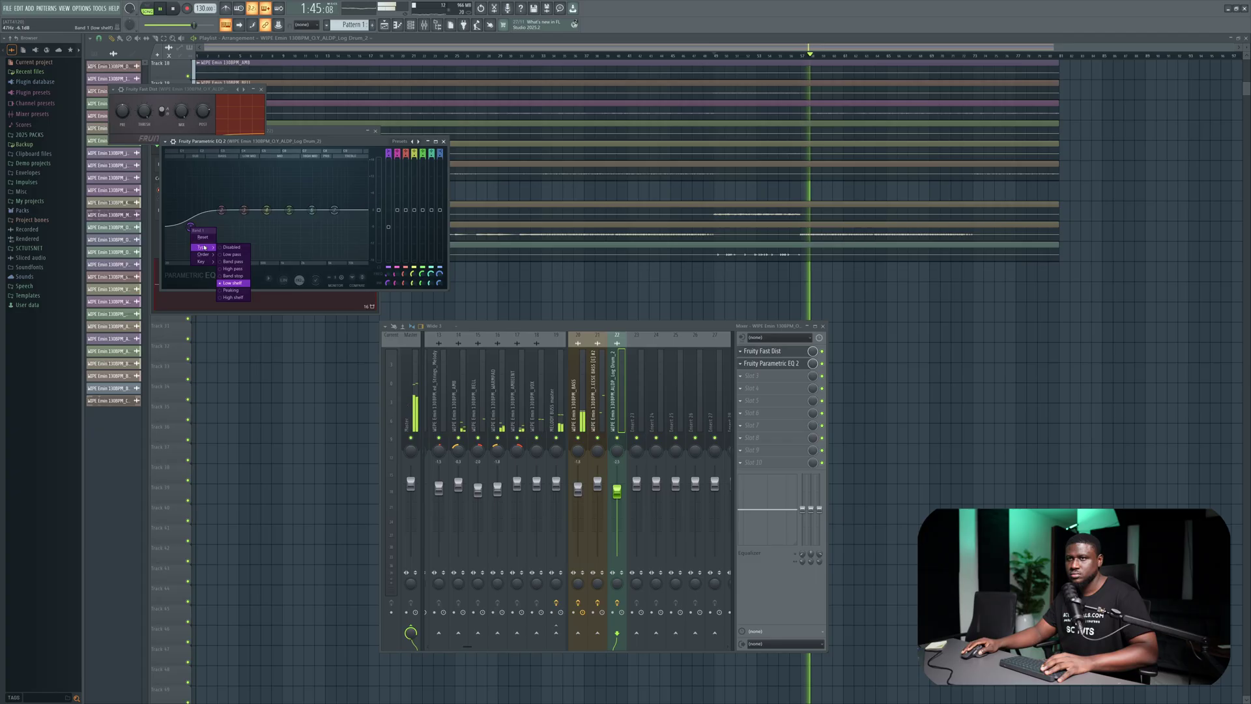
right_click(233, 268)
right_click(232, 255)
left_click(190, 208)
key("space")
key("space")
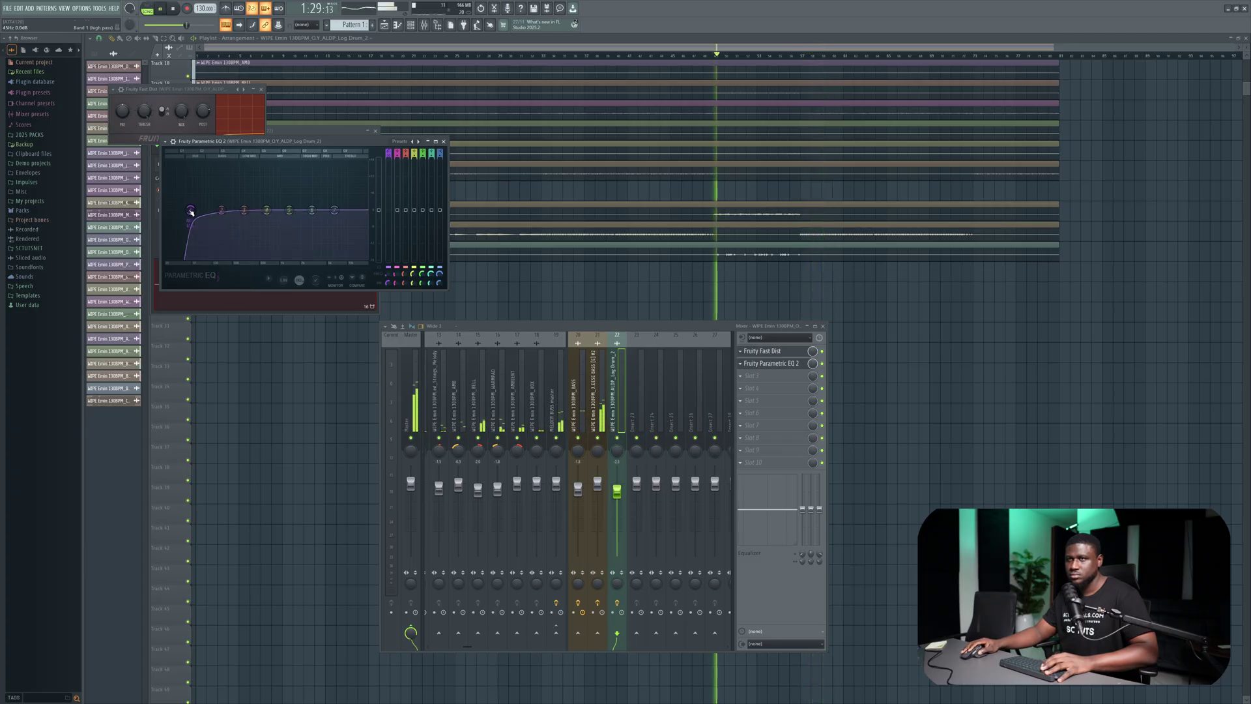
key("space")
Step: Unmute the juice fx tracks 10 to 12 and move the playback position to about 0:12
key("F5")
scroll(376, 175, "up", 5)
scroll(377, 175, "down", 1)
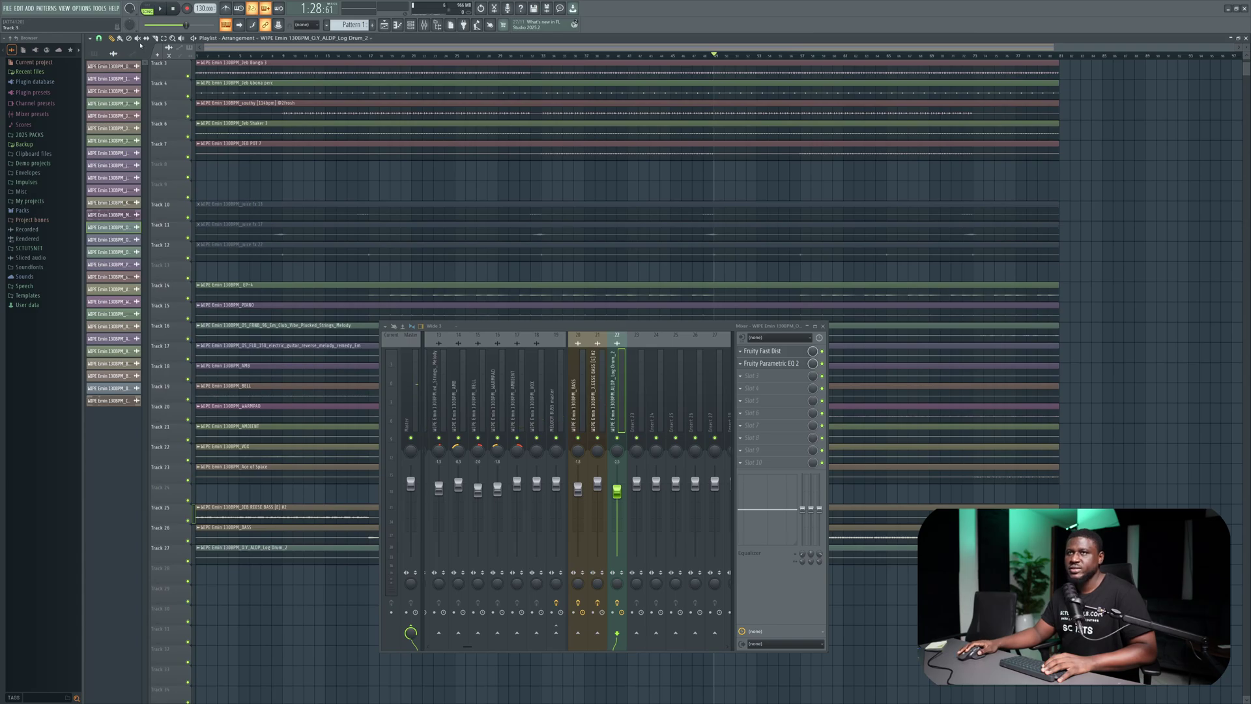
left_click(297, 217)
left_click(299, 232)
left_click(290, 252)
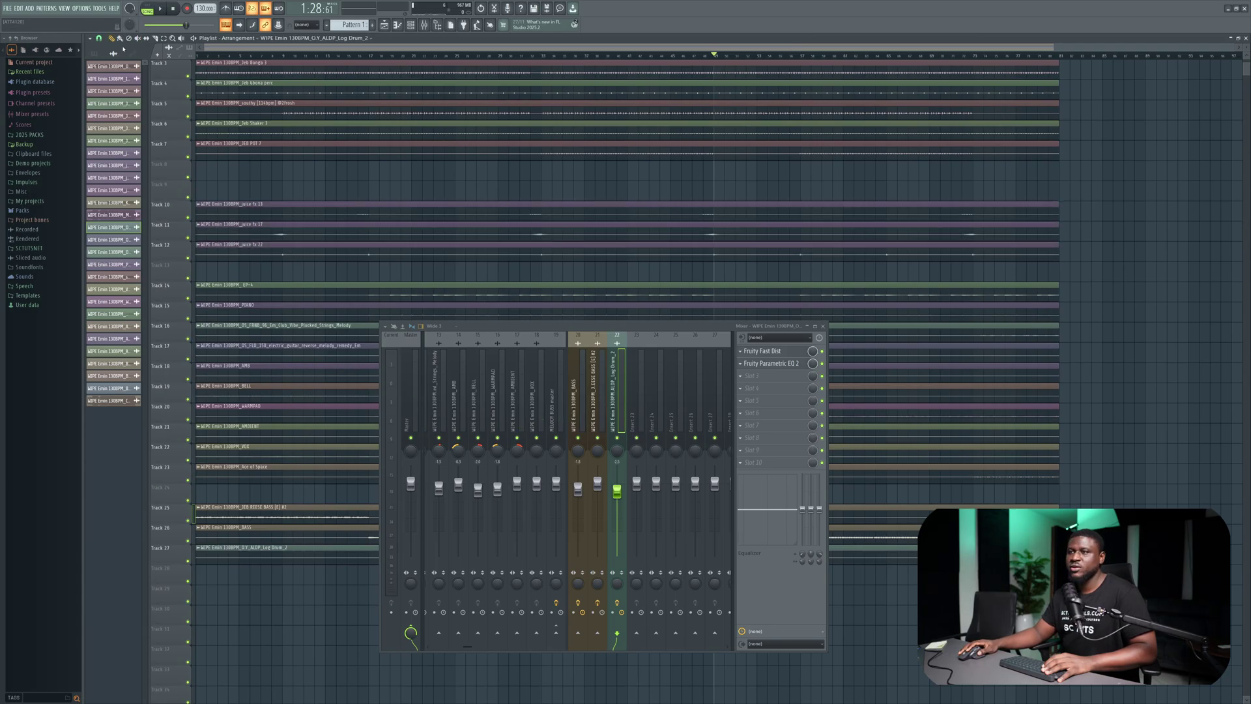
left_click(256, 58)
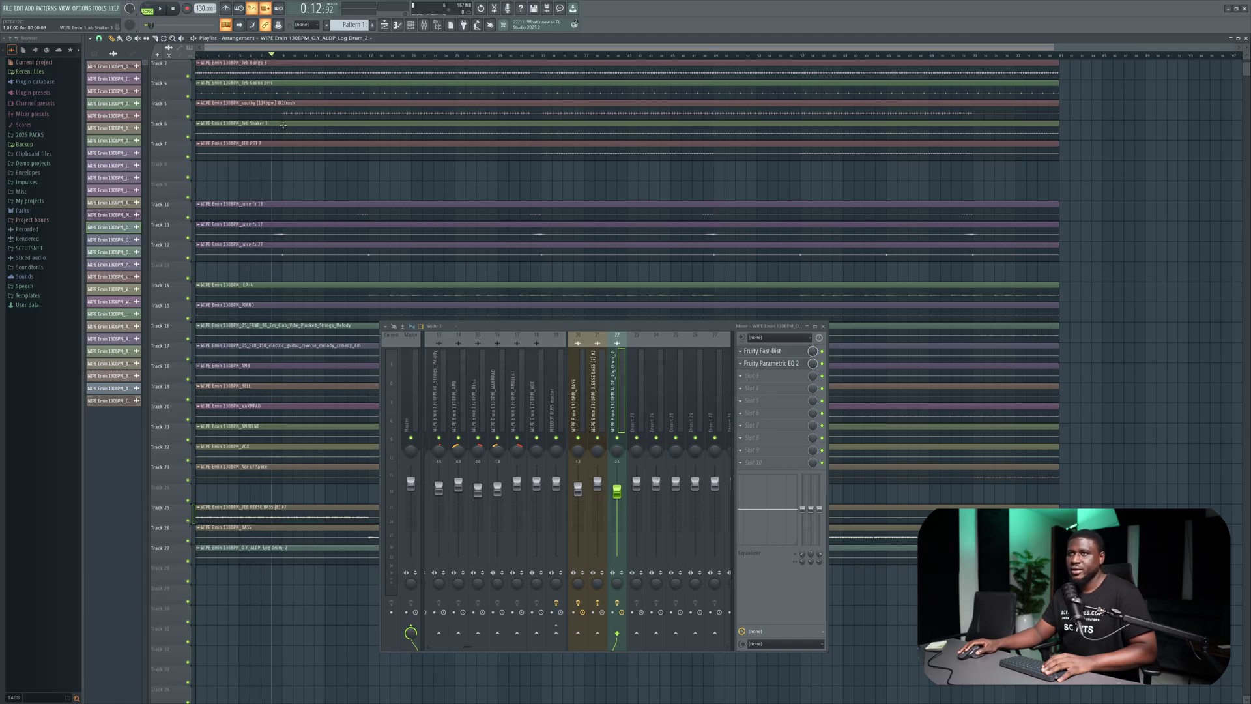
Step: Route the juice fx clip on Track 11 to mixer insert 25 and the one on Track 10 to insert 24
double_click(293, 230)
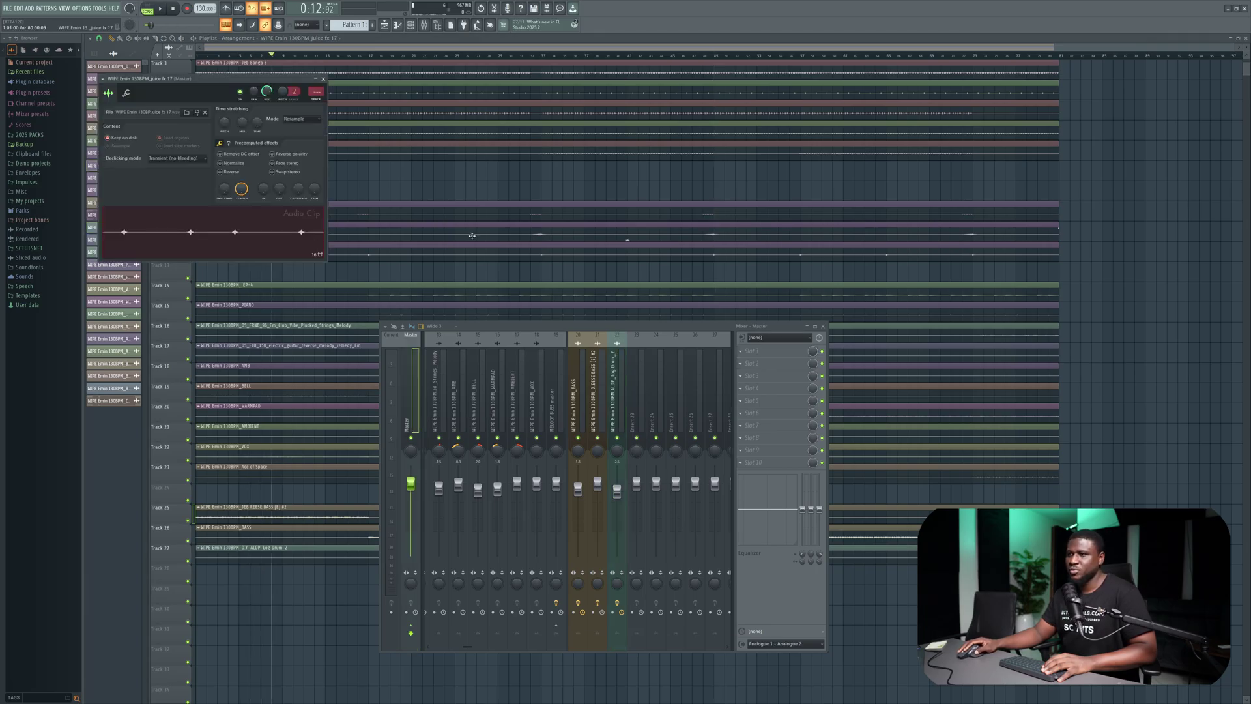
left_click(675, 381)
key("ctrl+l")
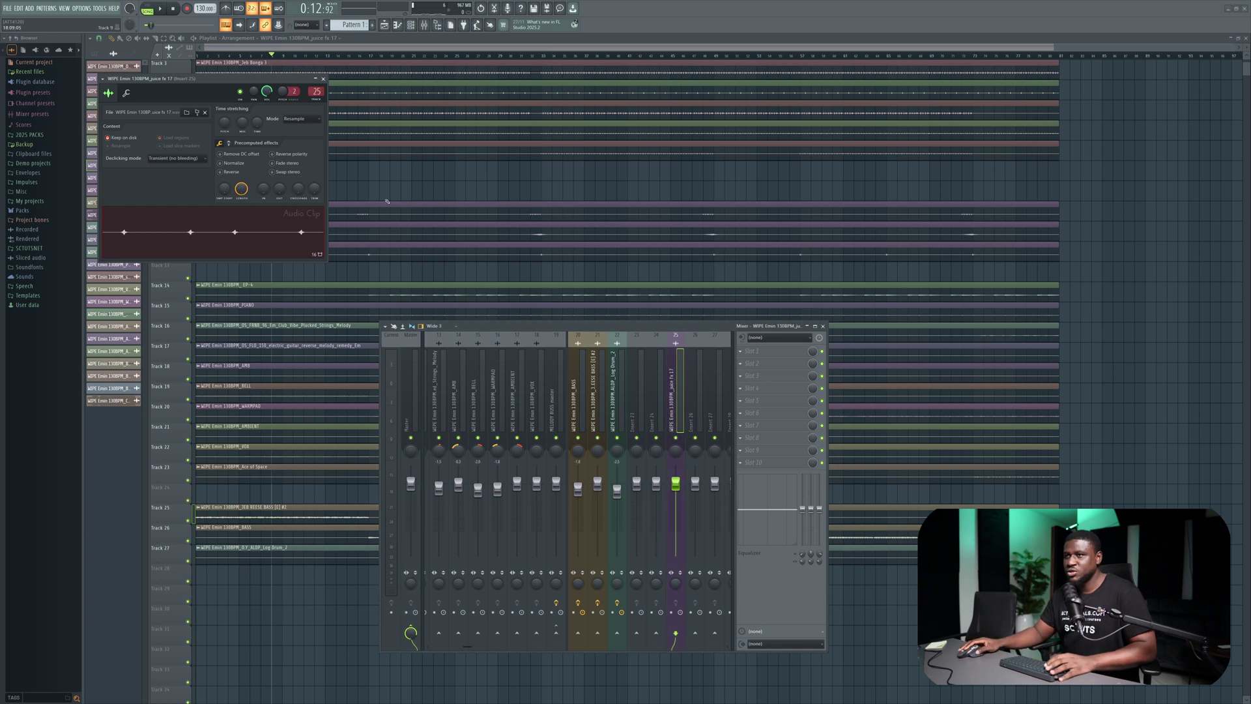
double_click(426, 207)
left_click(656, 417)
key("ctrl+l")
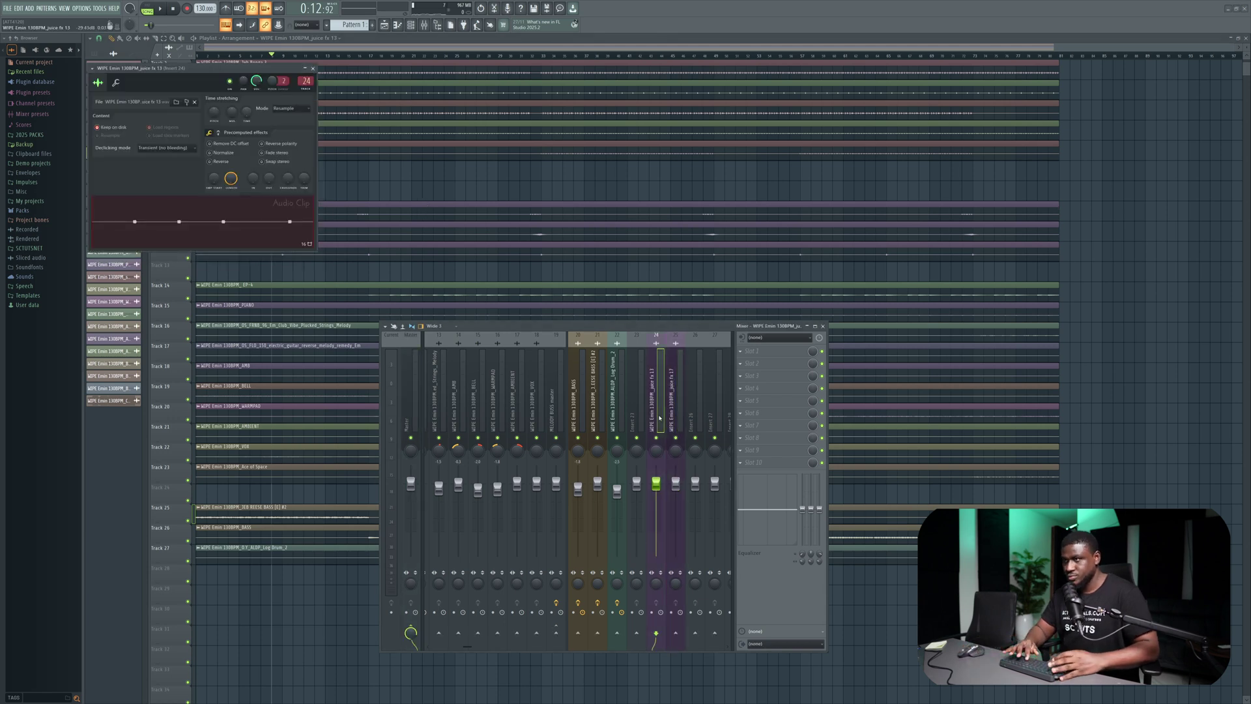
Step: Route the juice fx 22 clip on Track 12 to mixer insert 26
double_click(425, 264)
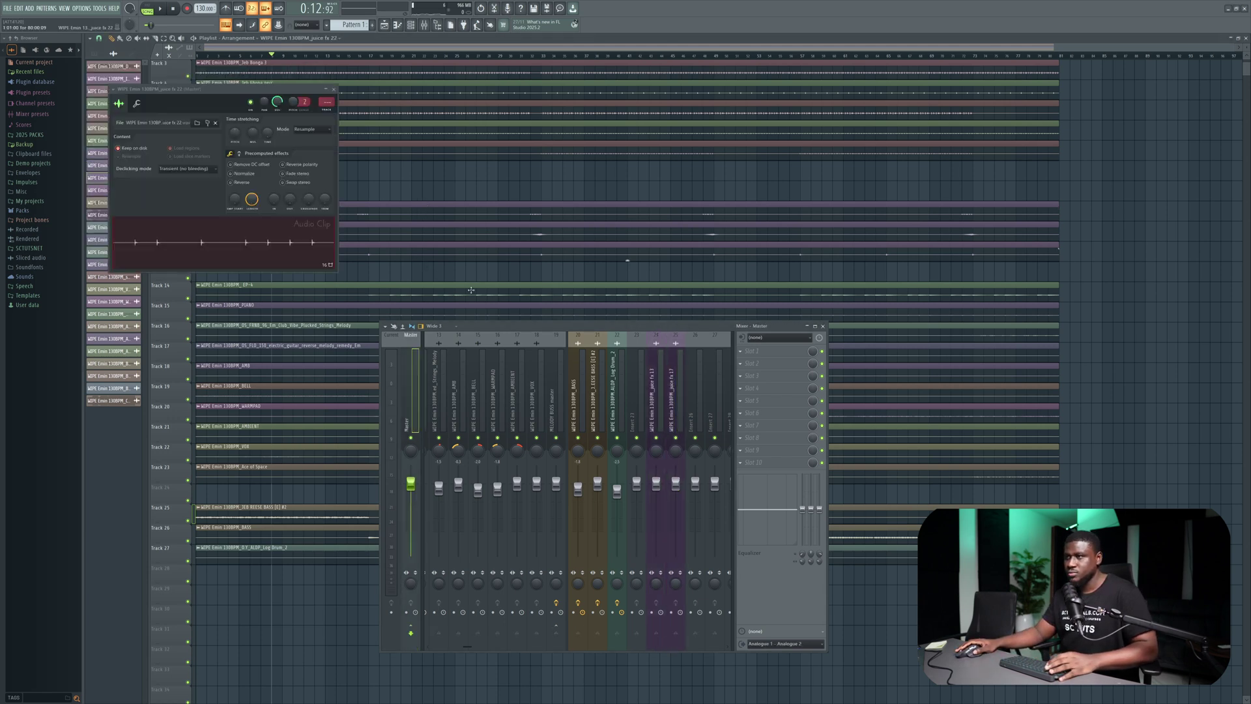
left_click(694, 404)
key("ctrl+l")
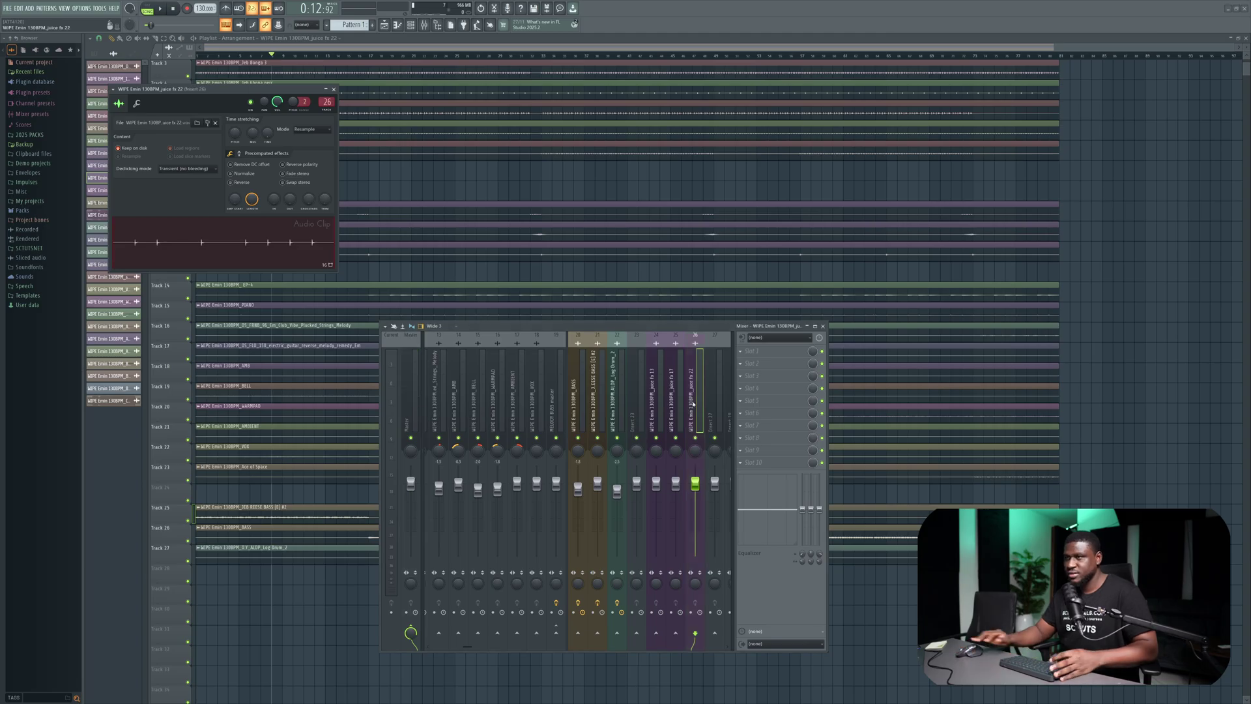
Step: Play the song and lower the faders of juice fx inserts 24, 25 and 26, reducing insert 25 the most
key("space")
left_click(392, 228)
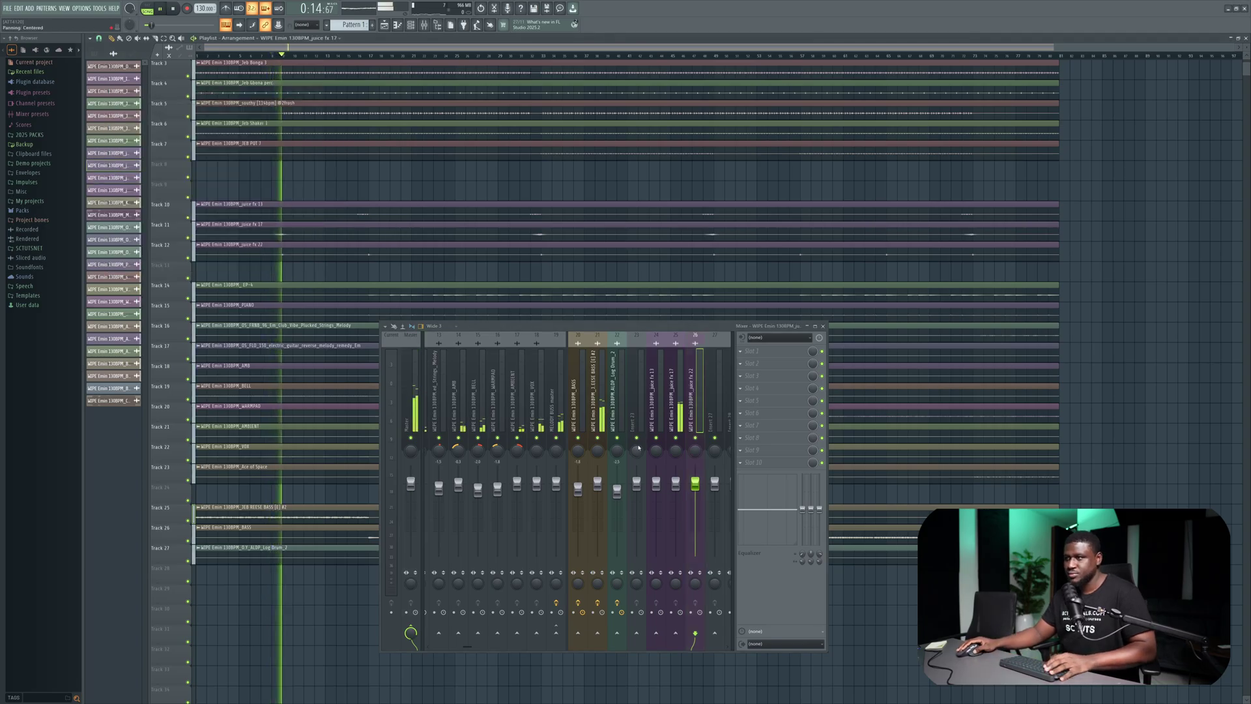
left_click_drag(676, 483, 696, 501)
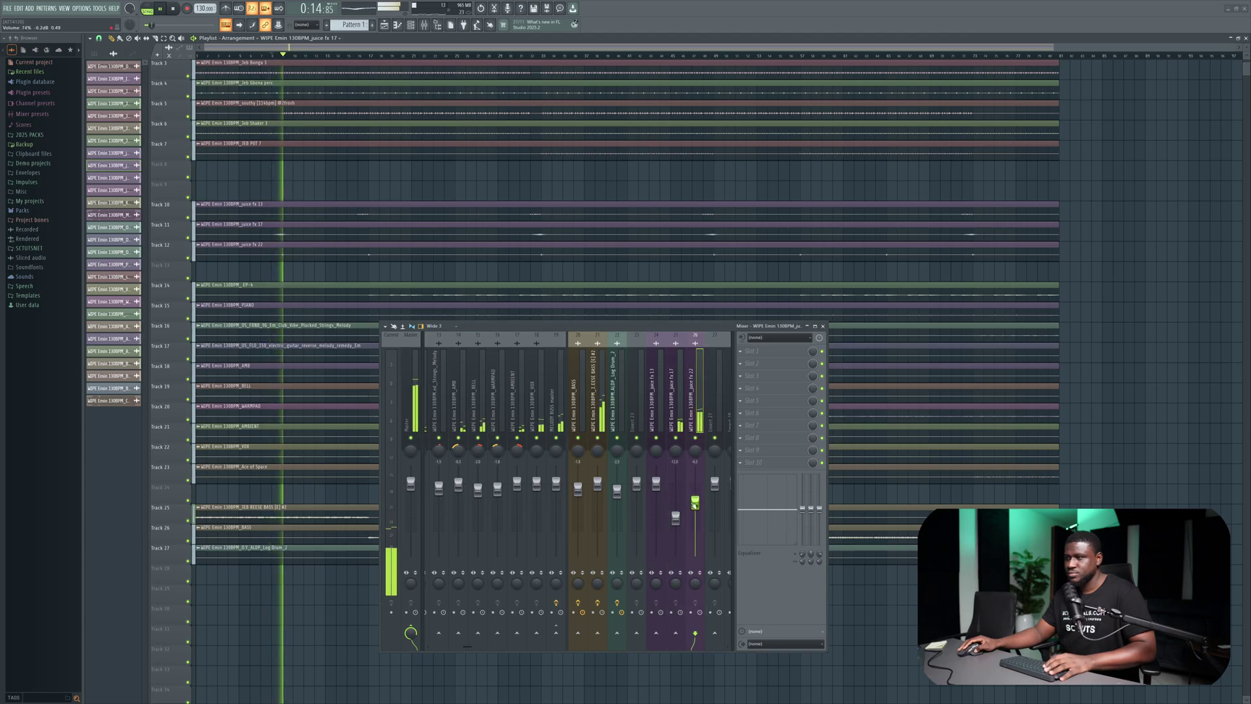
left_click(348, 206)
double_click(349, 207)
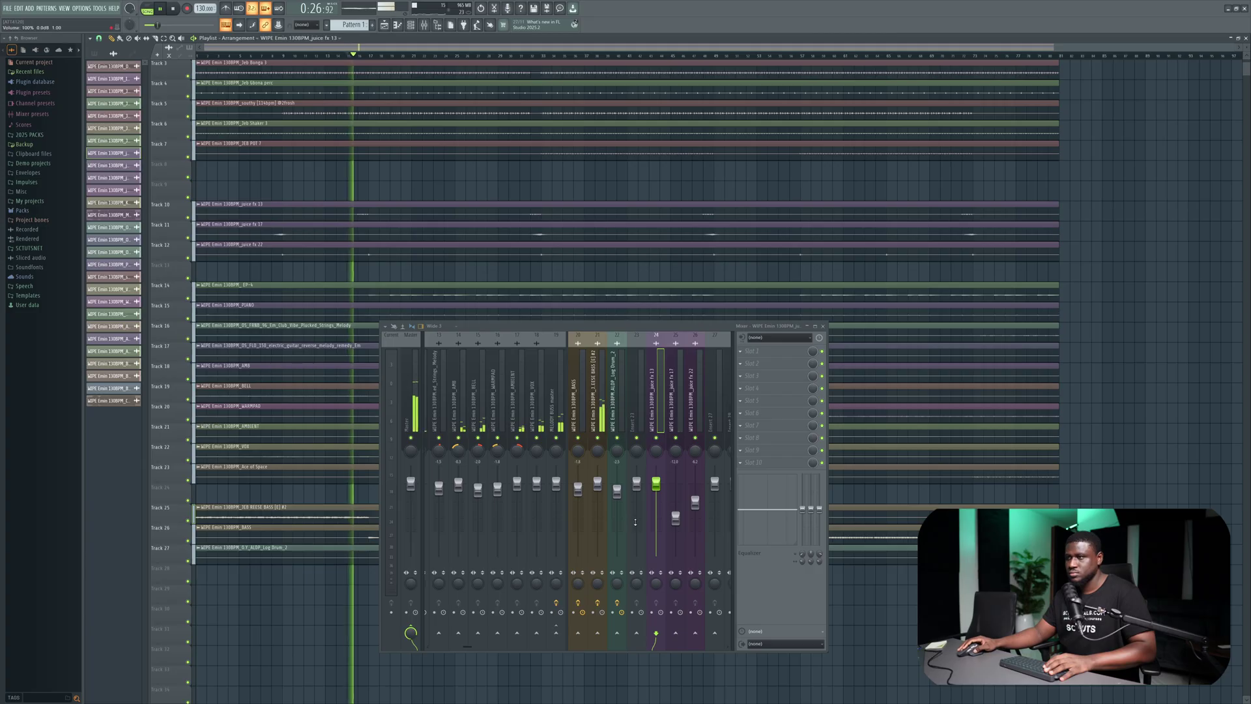
left_click_drag(658, 491, 658, 497)
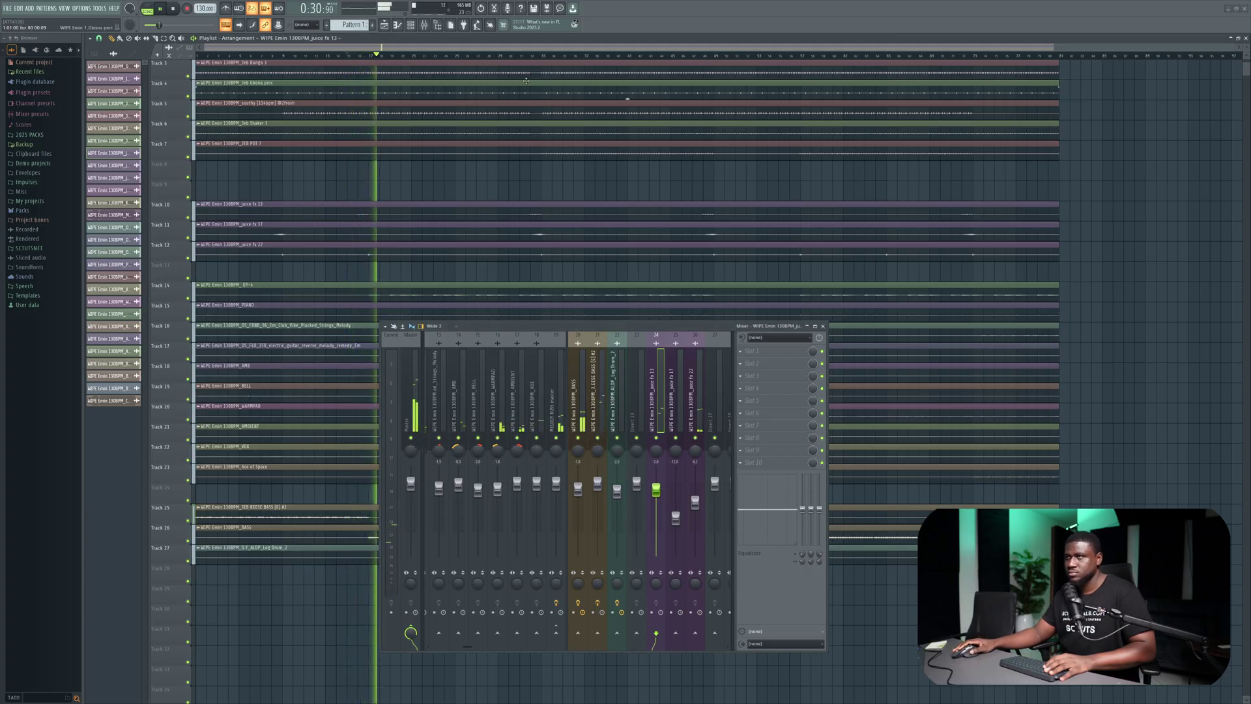
Step: Play the song from about 0:58 with the mixer closed, and review the effects, melody and bass tracks in the arrangement
left_click(528, 55)
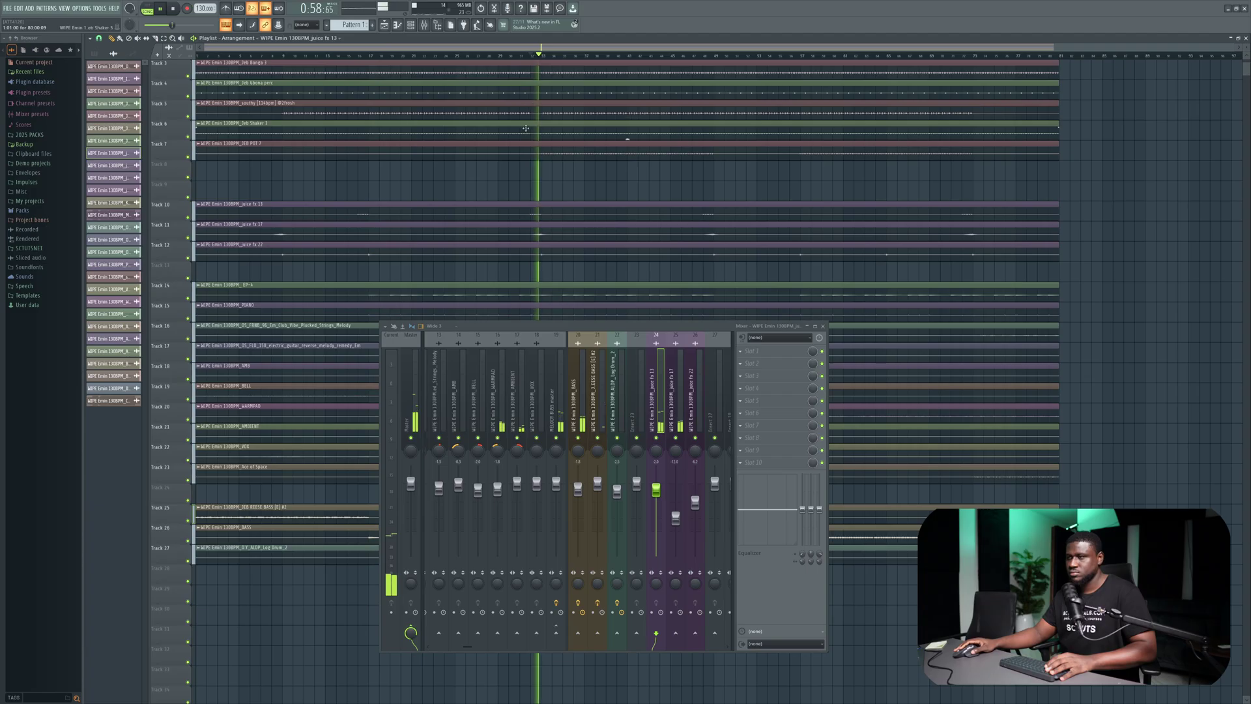
left_click(823, 326)
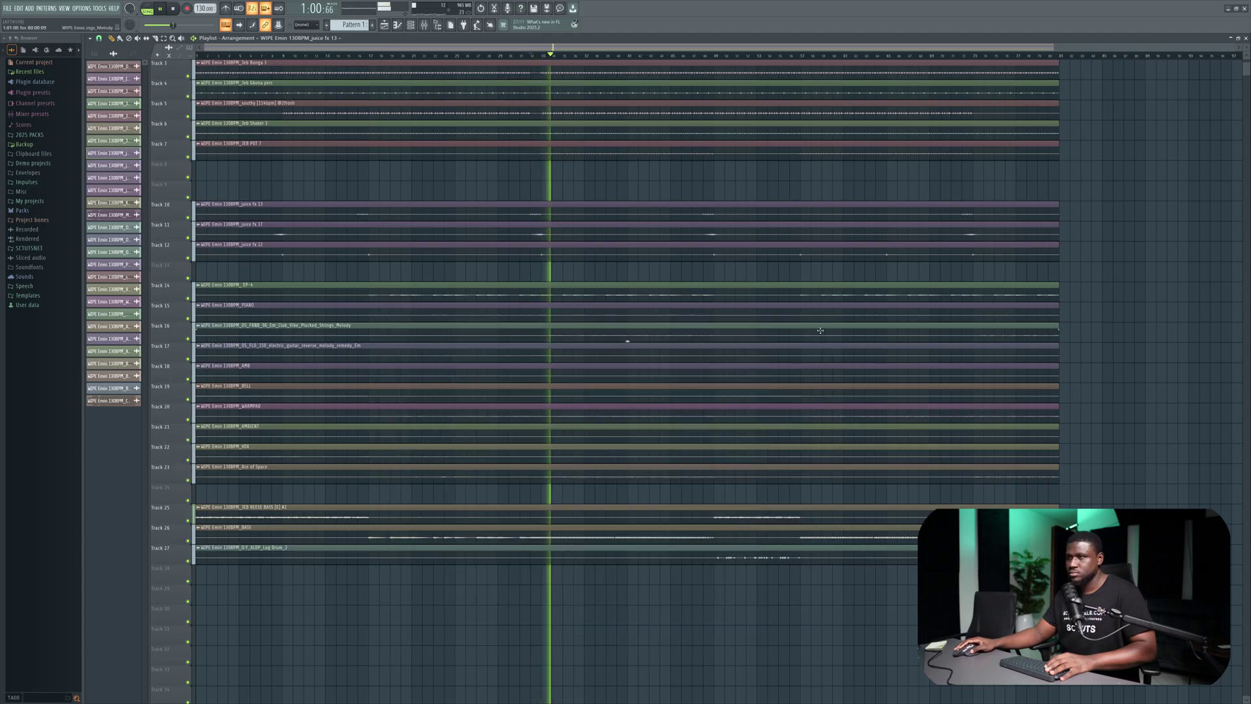
scroll(706, 430, "down", 4)
scroll(706, 430, "down", 4)
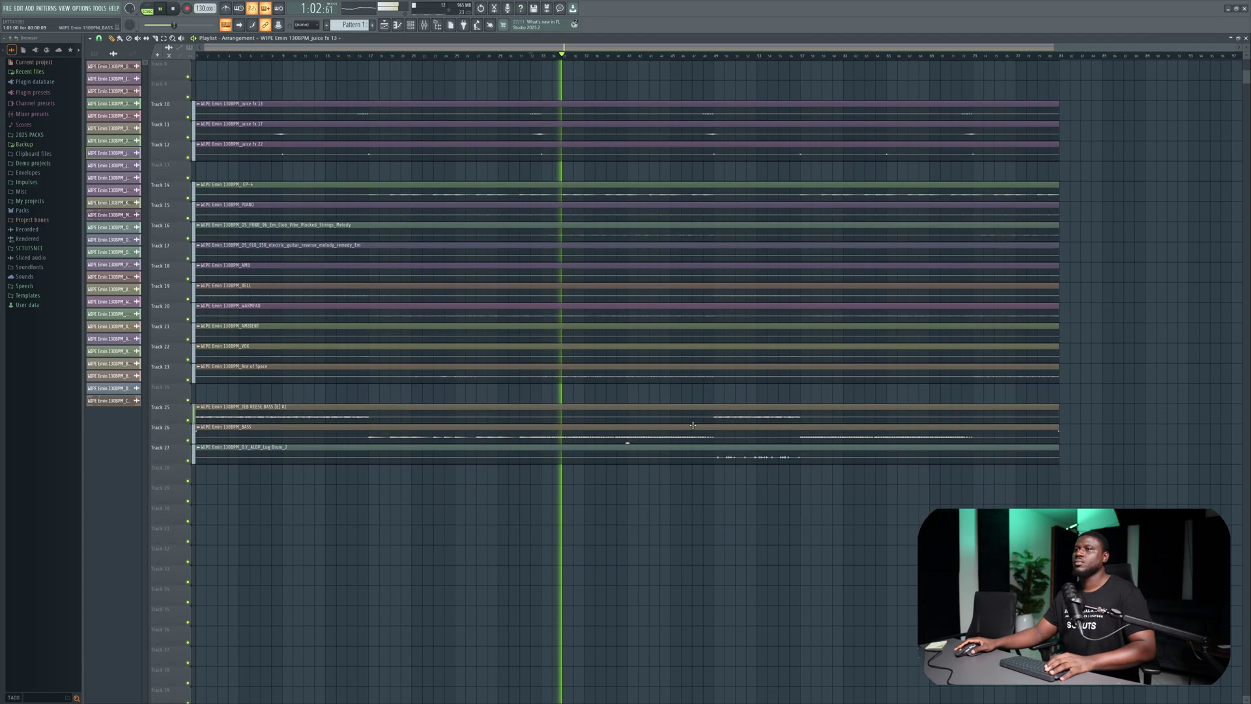
scroll(693, 424, "up", 3)
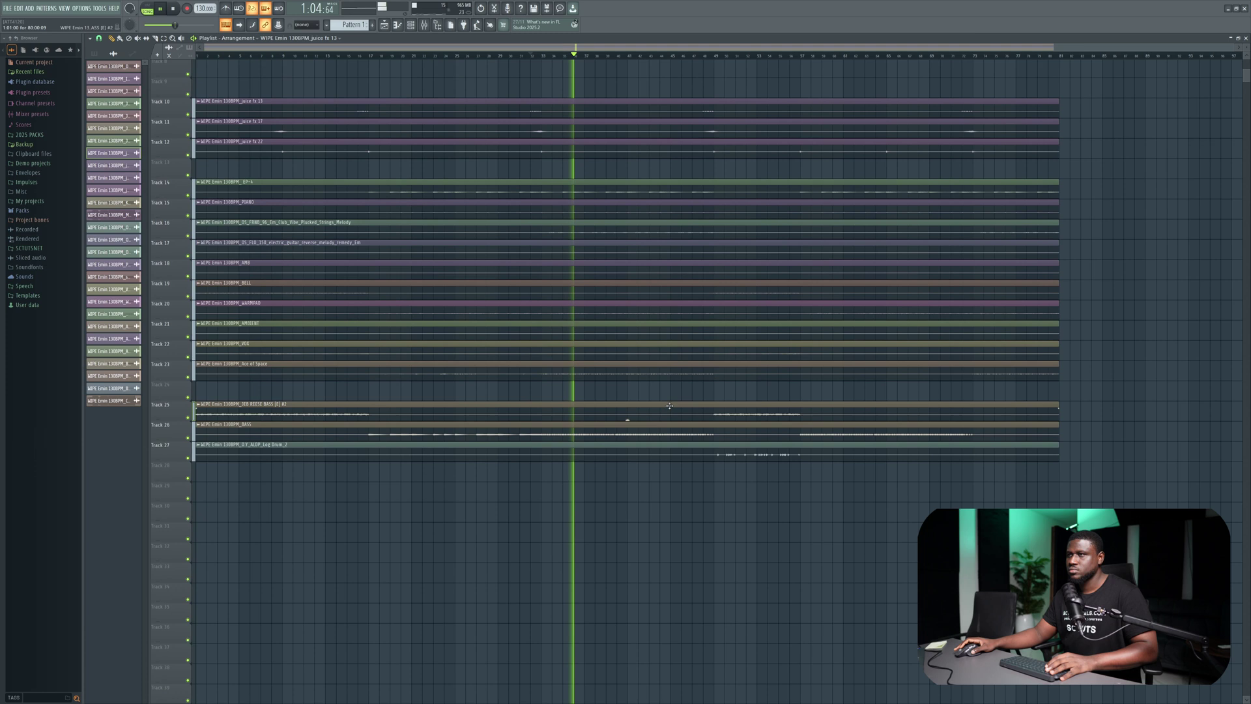
scroll(642, 286, "up", 7)
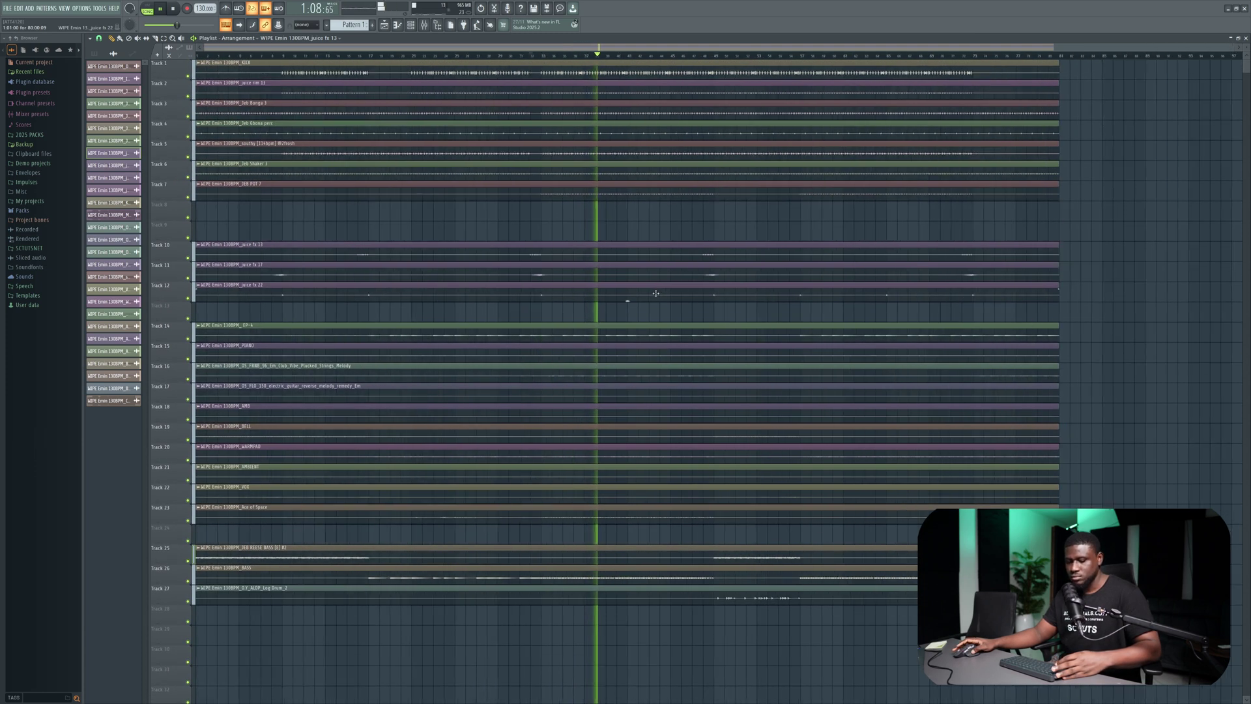
scroll(574, 345, "down", 4)
scroll(573, 346, "down", 3)
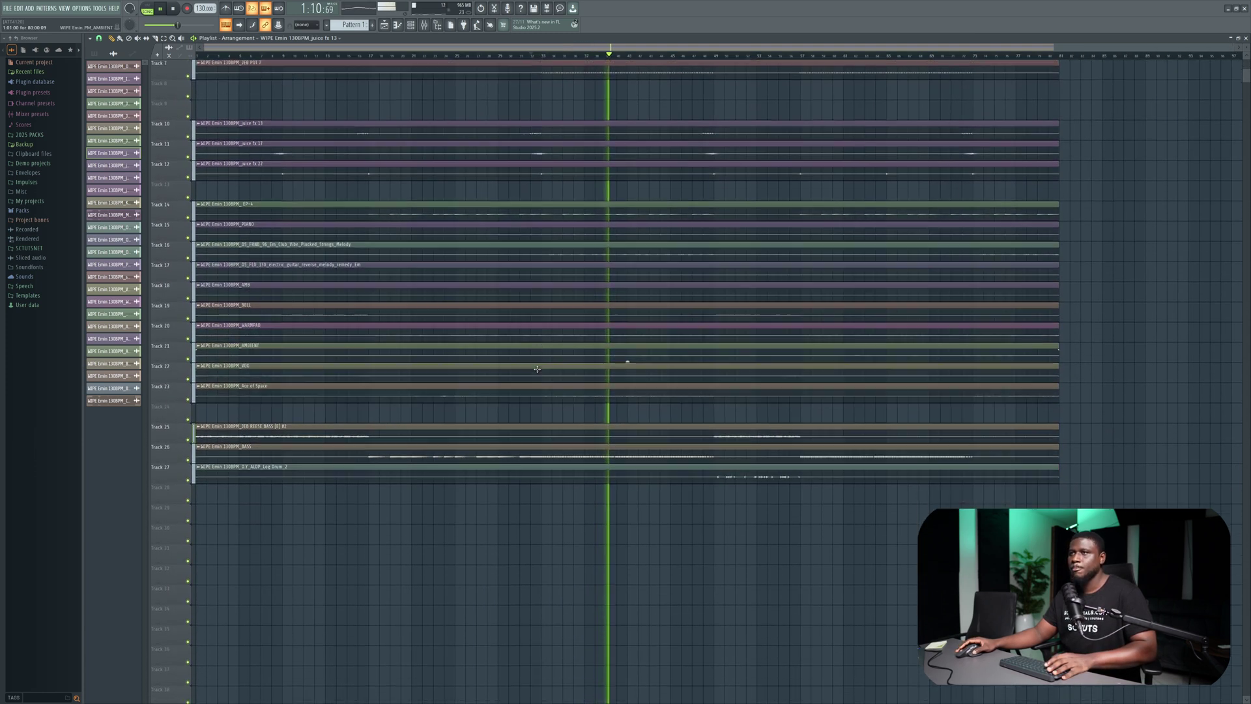
key("space")
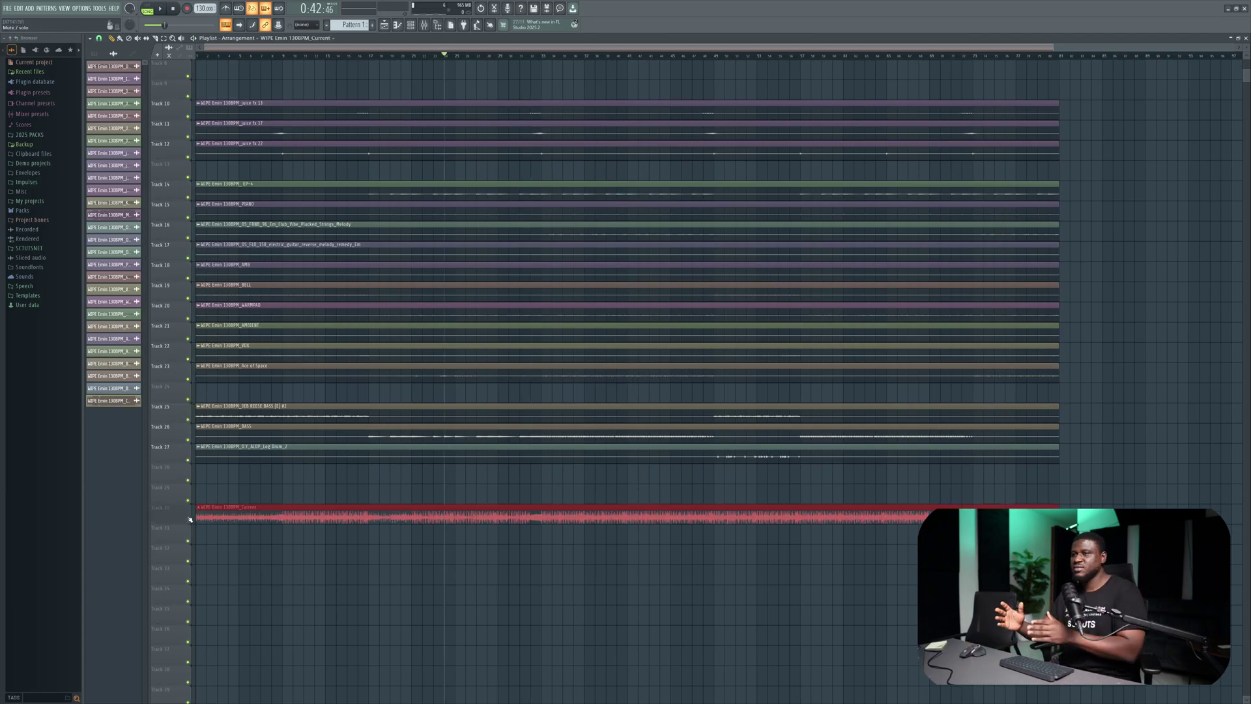
Step: Solo the Current reference clip on Track 30 and play it, then unsolo it and play the new mix for comparison
left_click(189, 520, "ctrl")
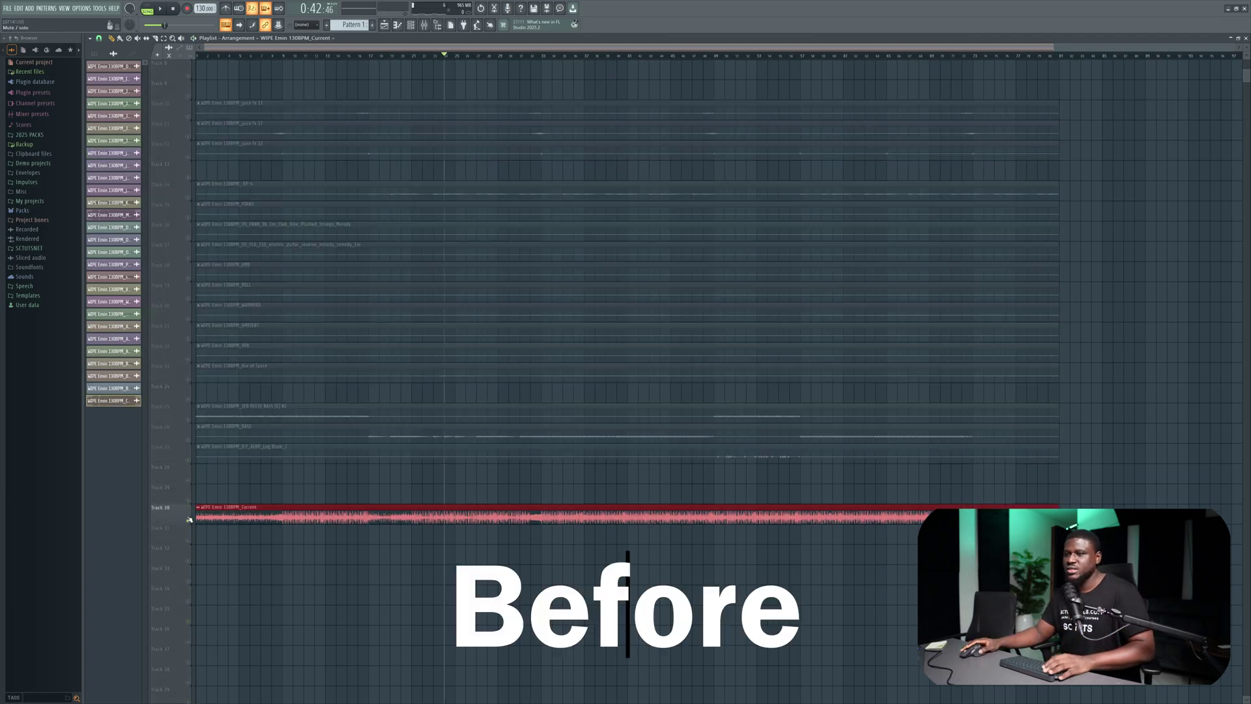
key("space")
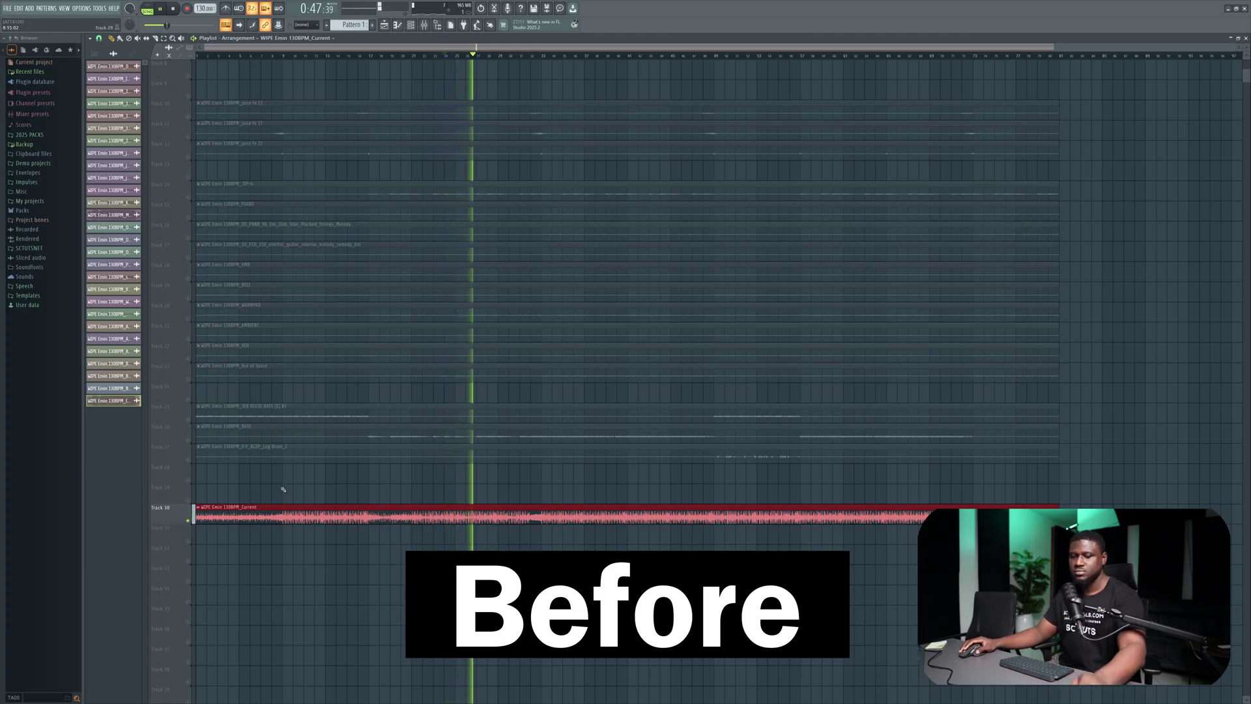
key("space")
left_click(188, 522)
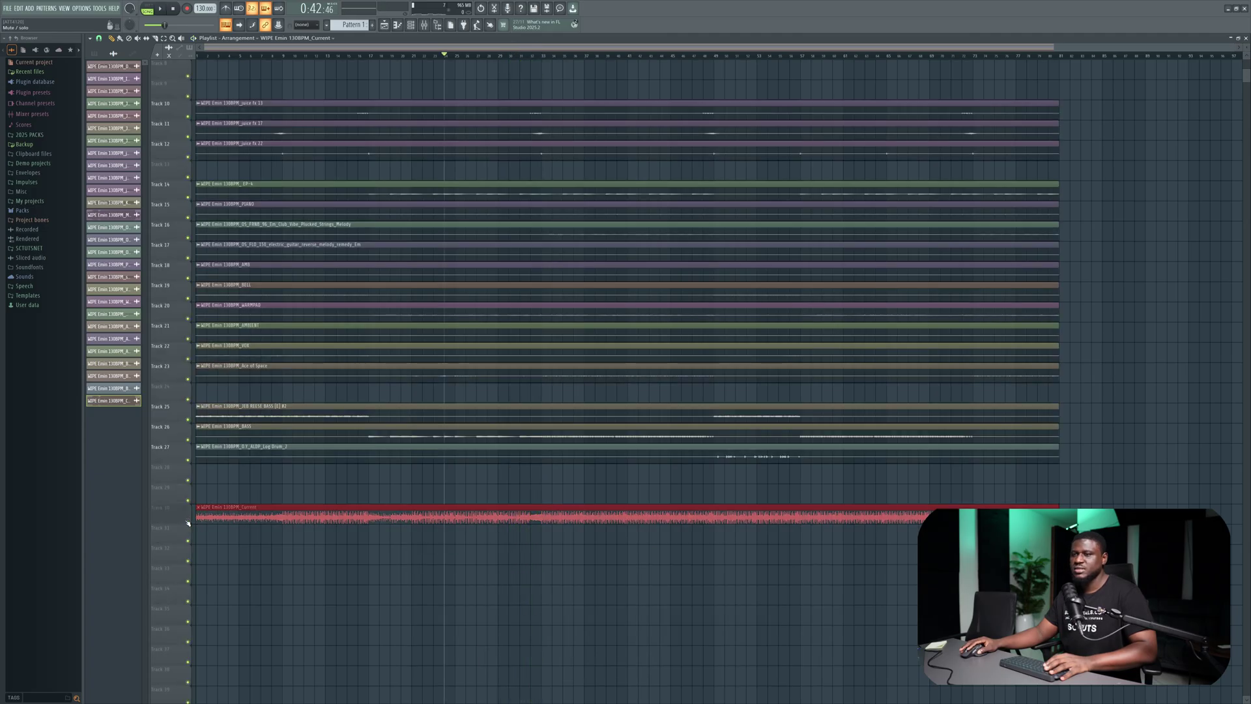
key("space")
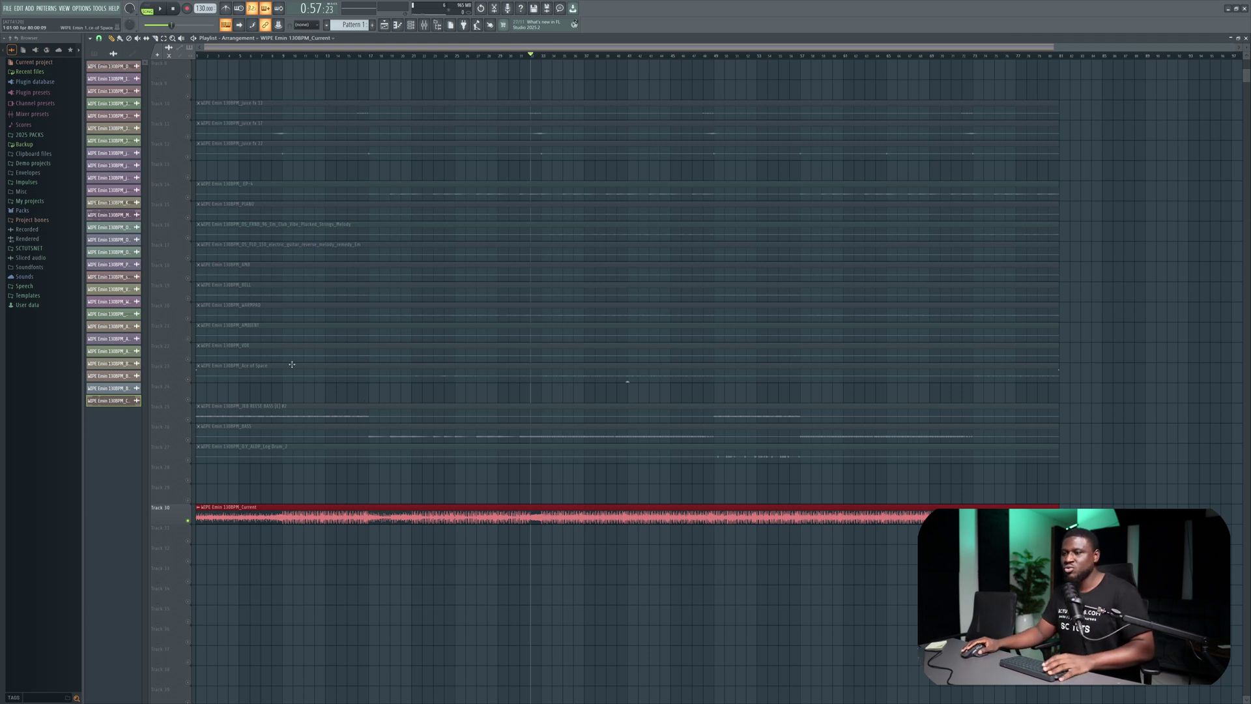
Step: Move the playback position to about 1:00, delete the Current clip from Track 30, and re-enable all the stem tracks
left_click(552, 56)
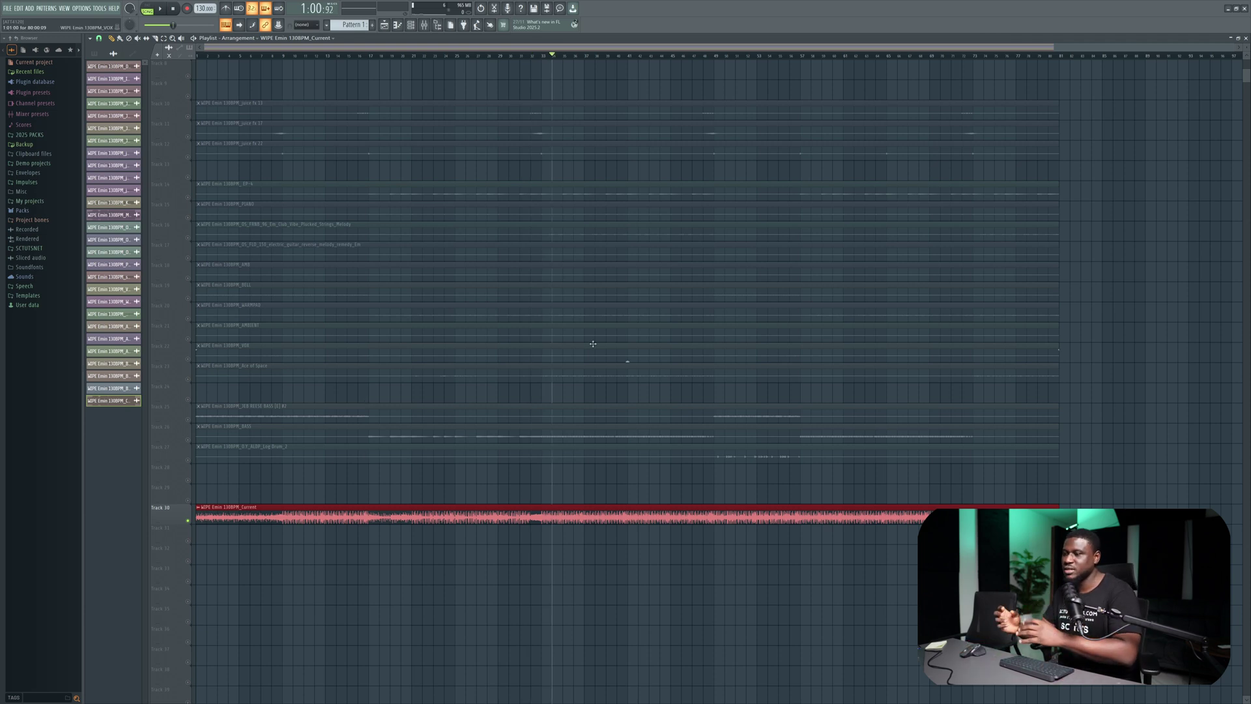
right_click(241, 512)
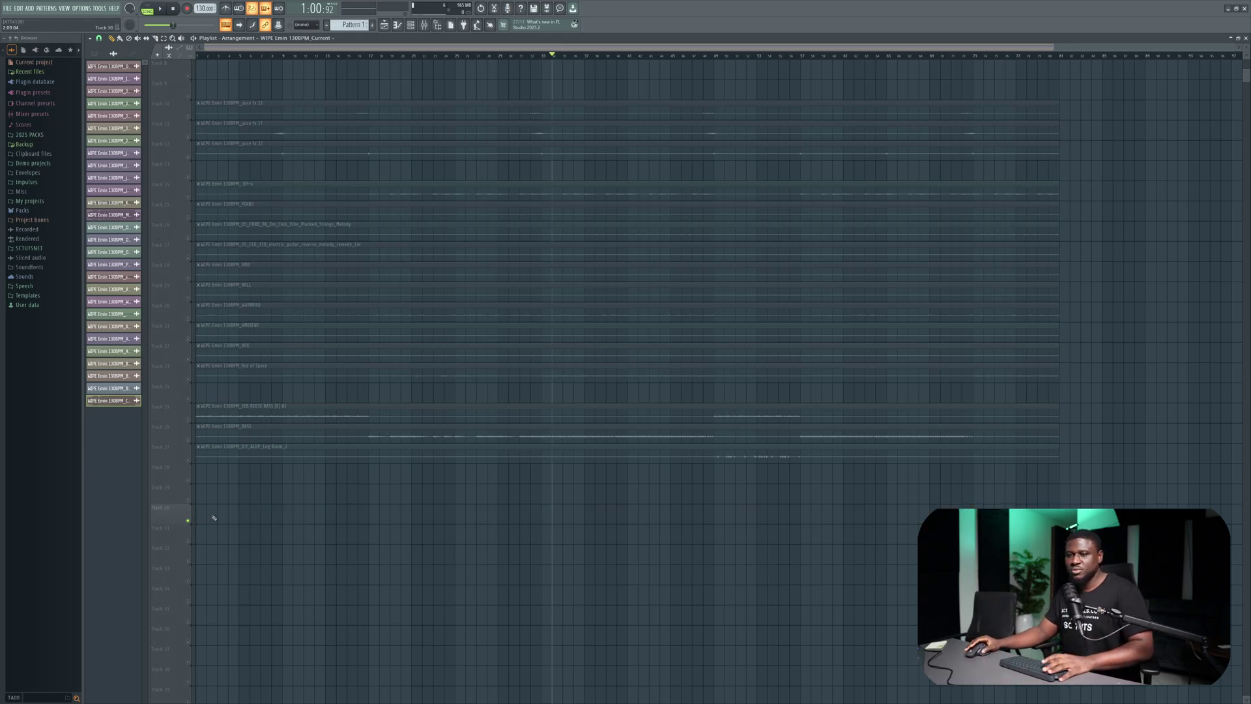
right_click(189, 461)
right_click(190, 460)
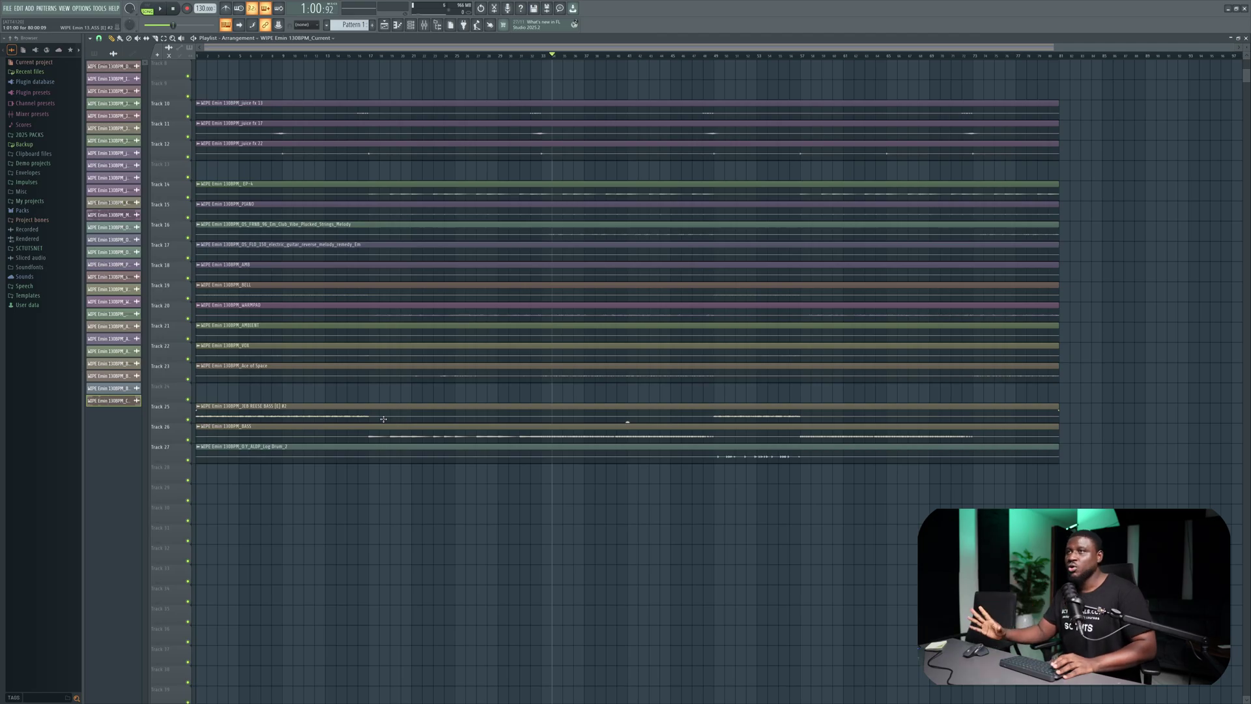
Step: Add FabFilter Pro-L 2 to the Master's first slot with about +13 dB gain and a -1 dBTP output level
key("F9")
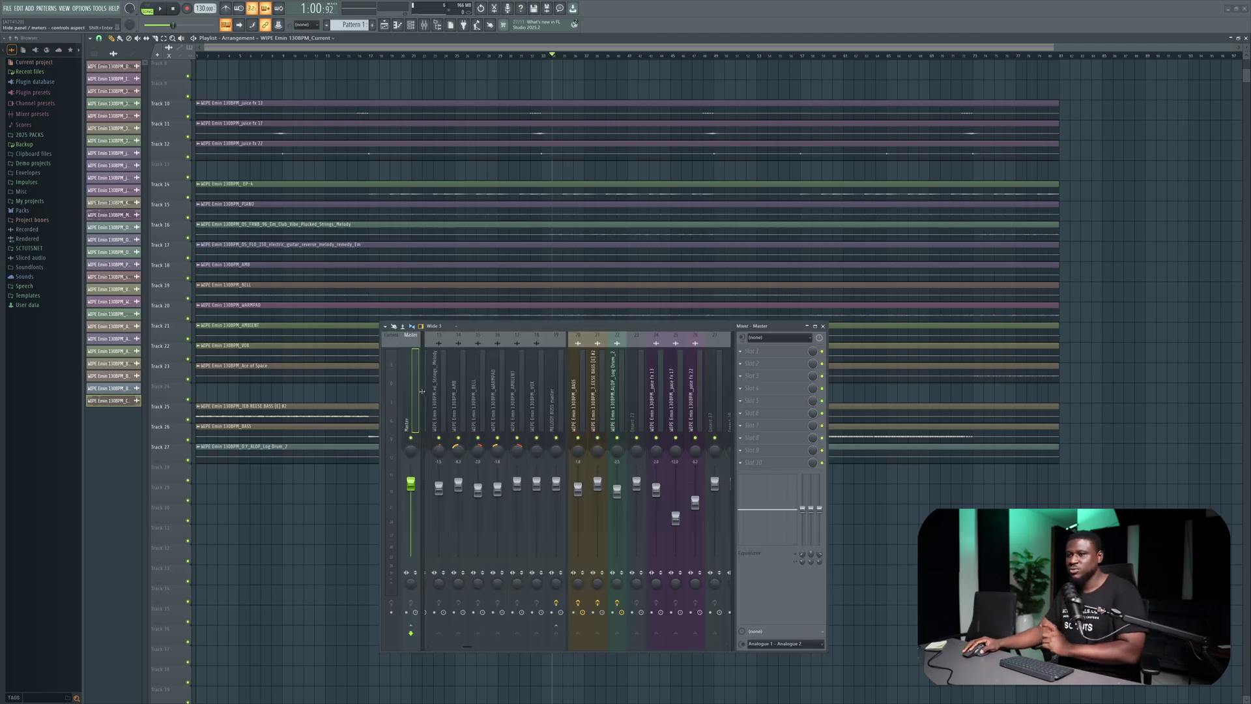
left_click(760, 353)
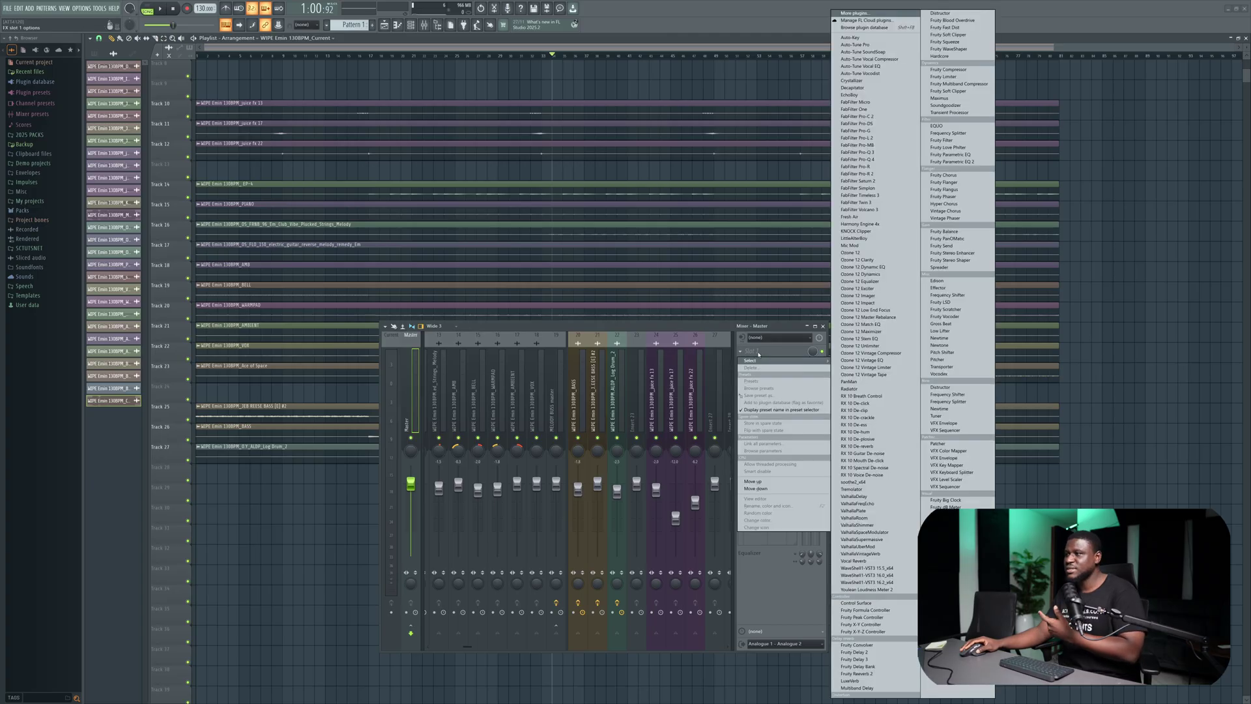
left_click(875, 138)
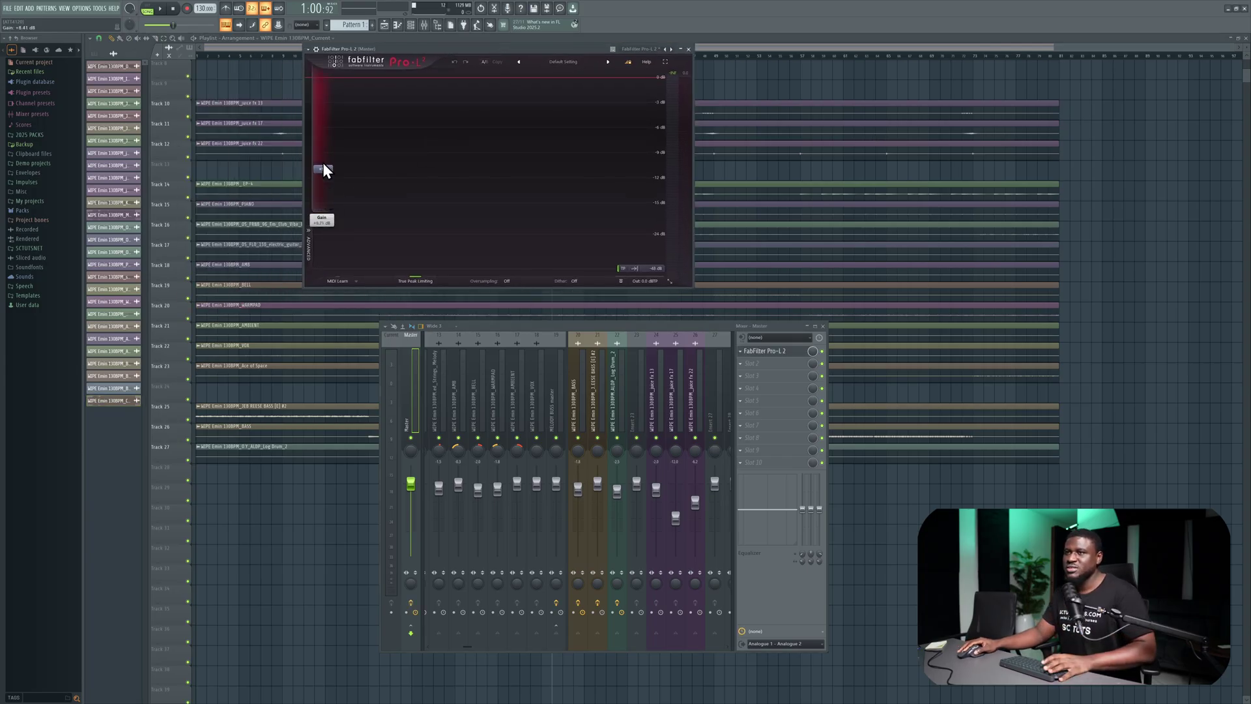
left_click(651, 268)
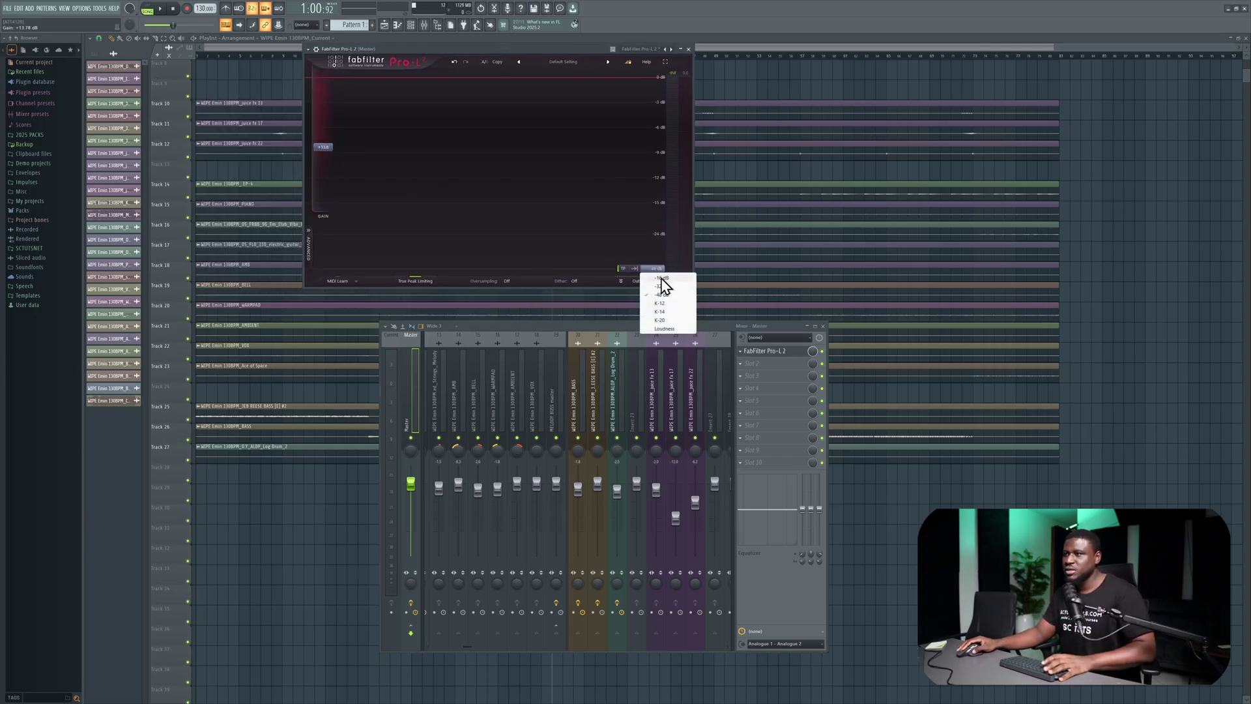
left_click(640, 281)
left_click_drag(644, 278, 639, 316)
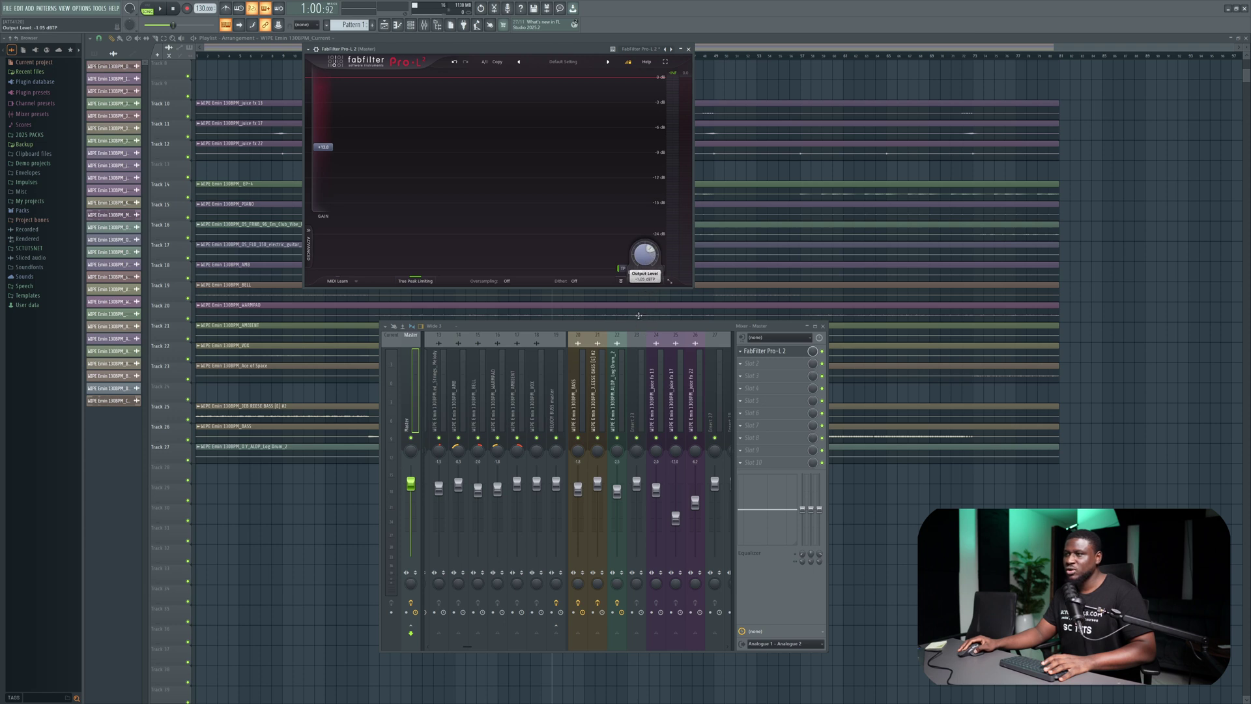
Step: Play the mix, add Youlean Loudness Meter 2 to the Master's fourth slot, and check the integrated loudness
key("space")
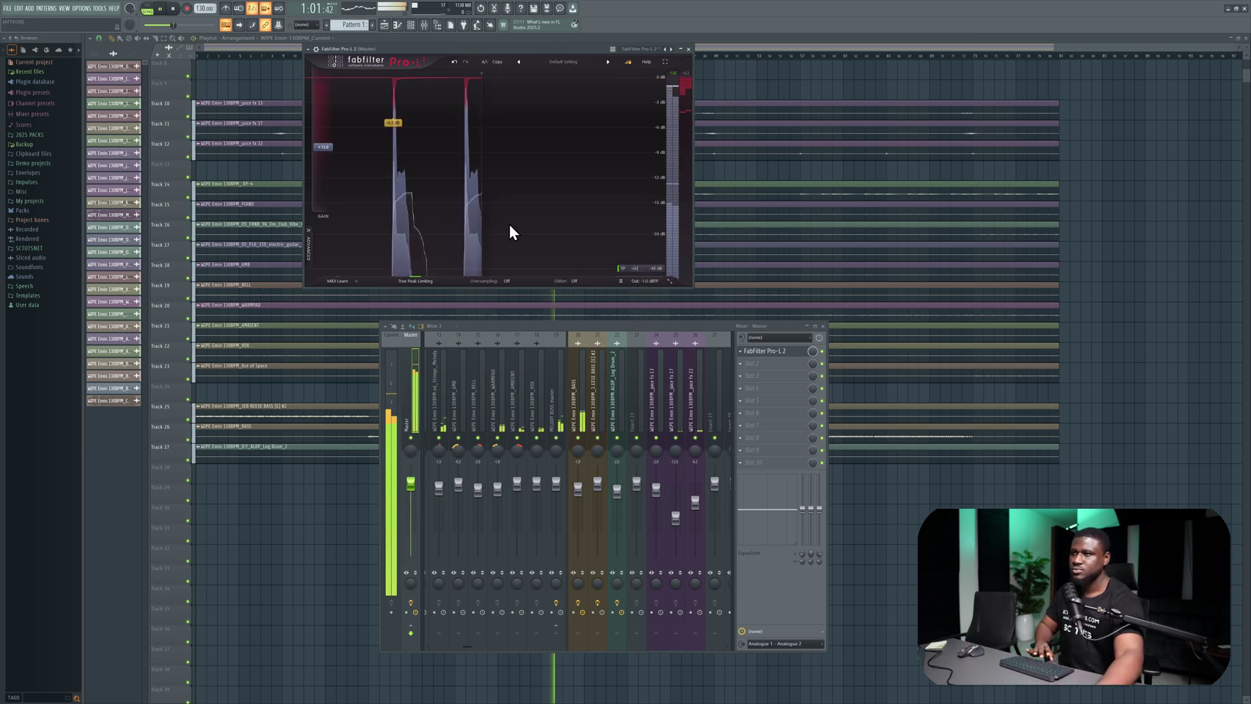
left_click(769, 388)
left_click(864, 589)
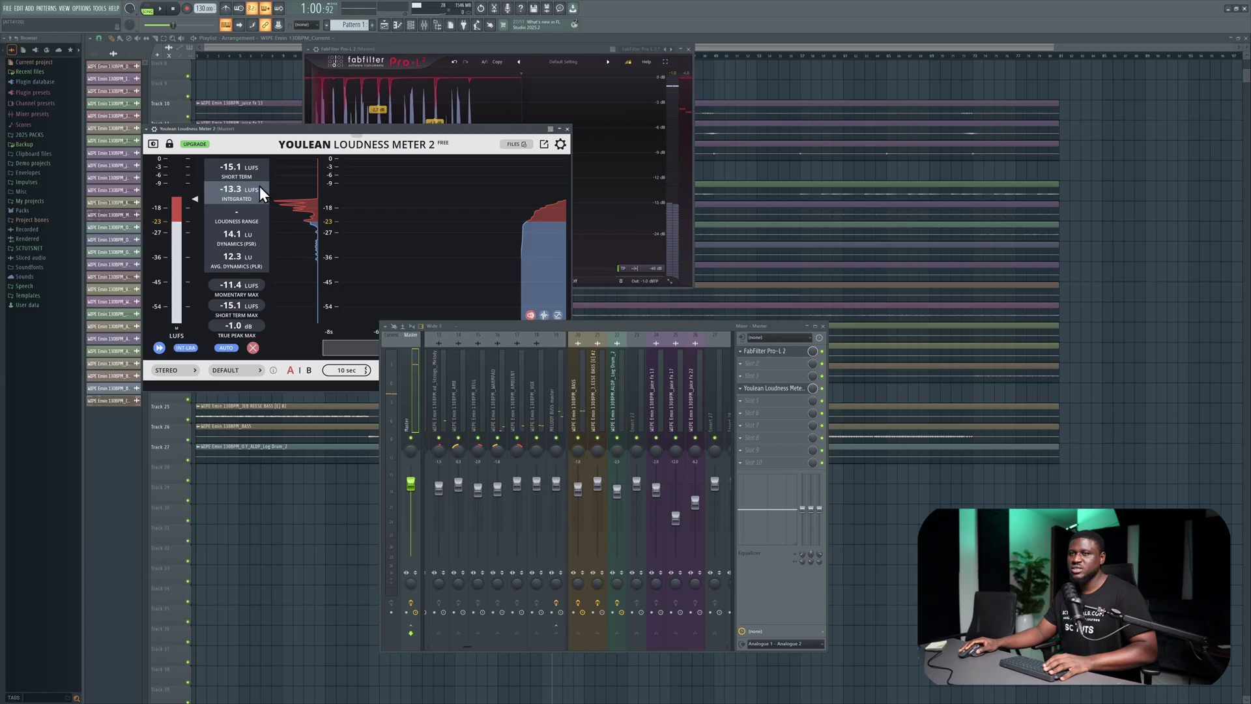
mouse_move(237, 195)
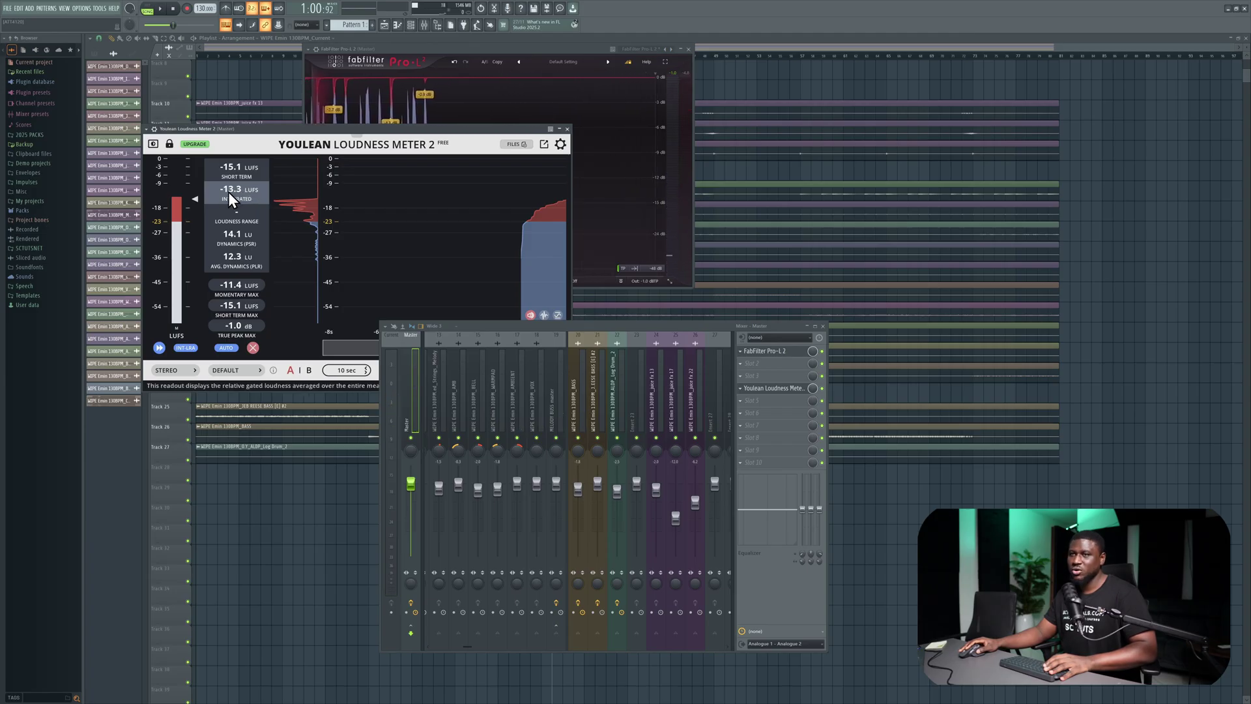
mouse_move(235, 332)
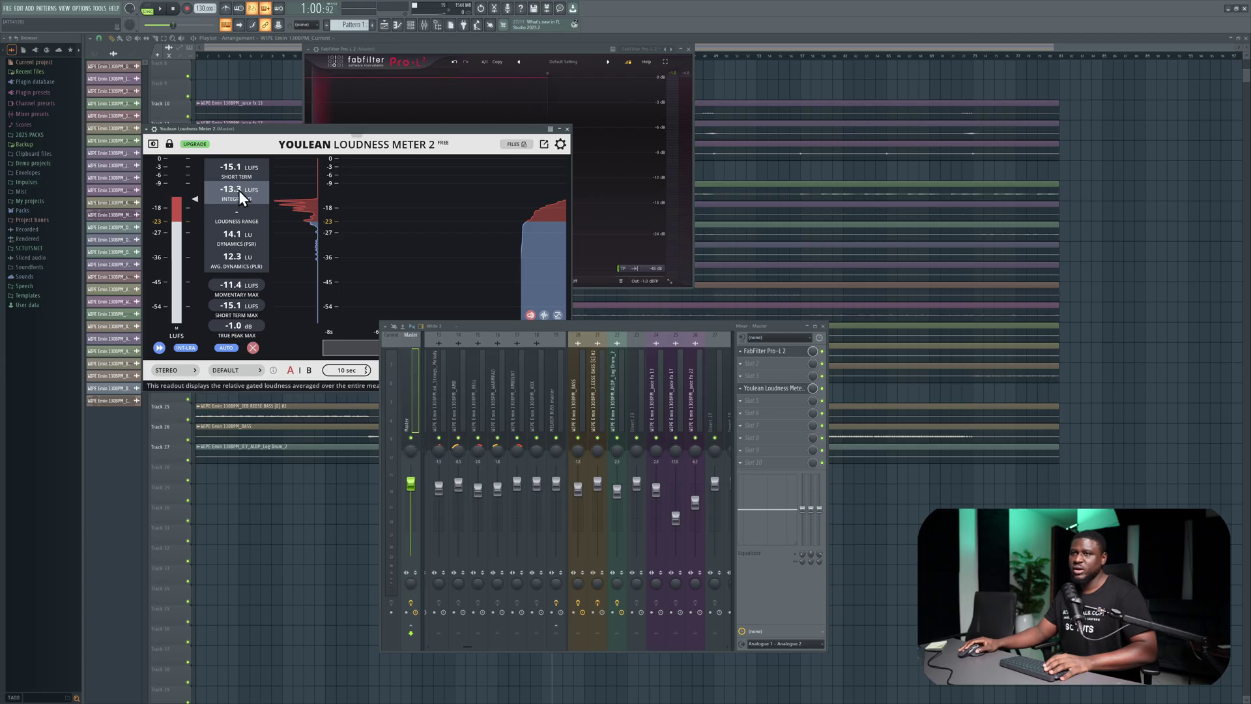
Step: Raise the Pro-L 2 gain to about +16.2 dB, and clear the loudness meter's measurements while the mix plays
left_click(397, 111)
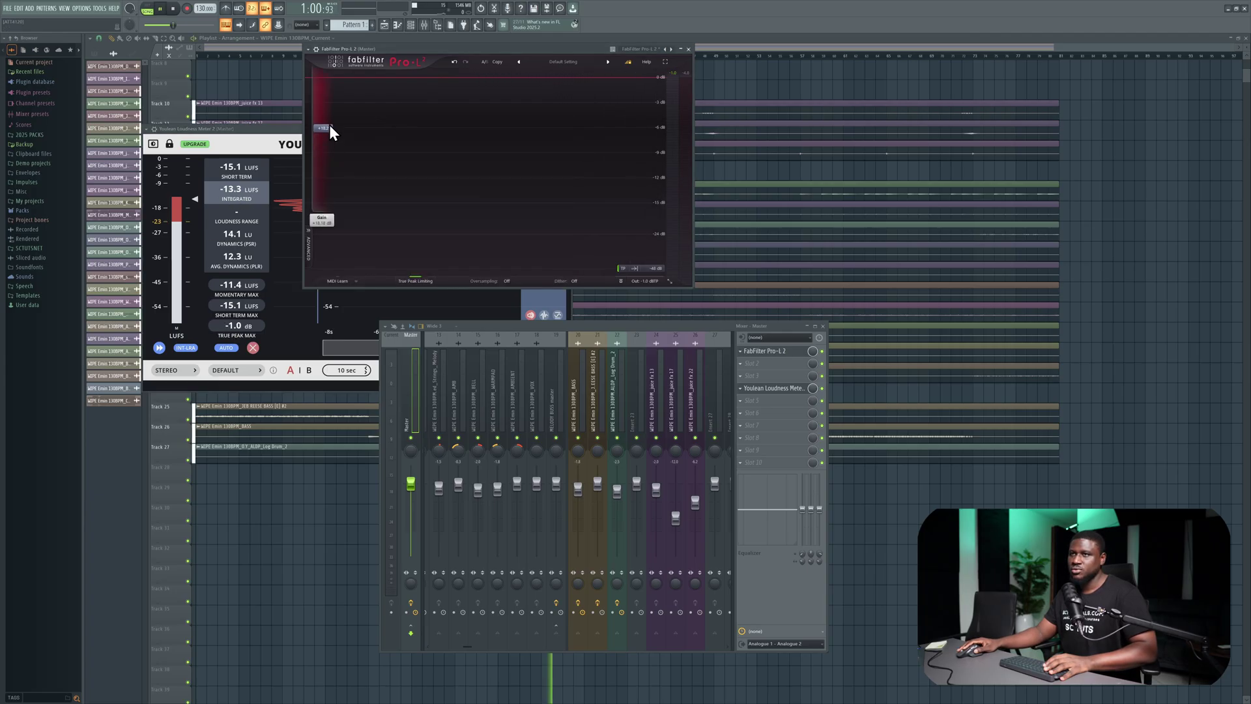
key("space")
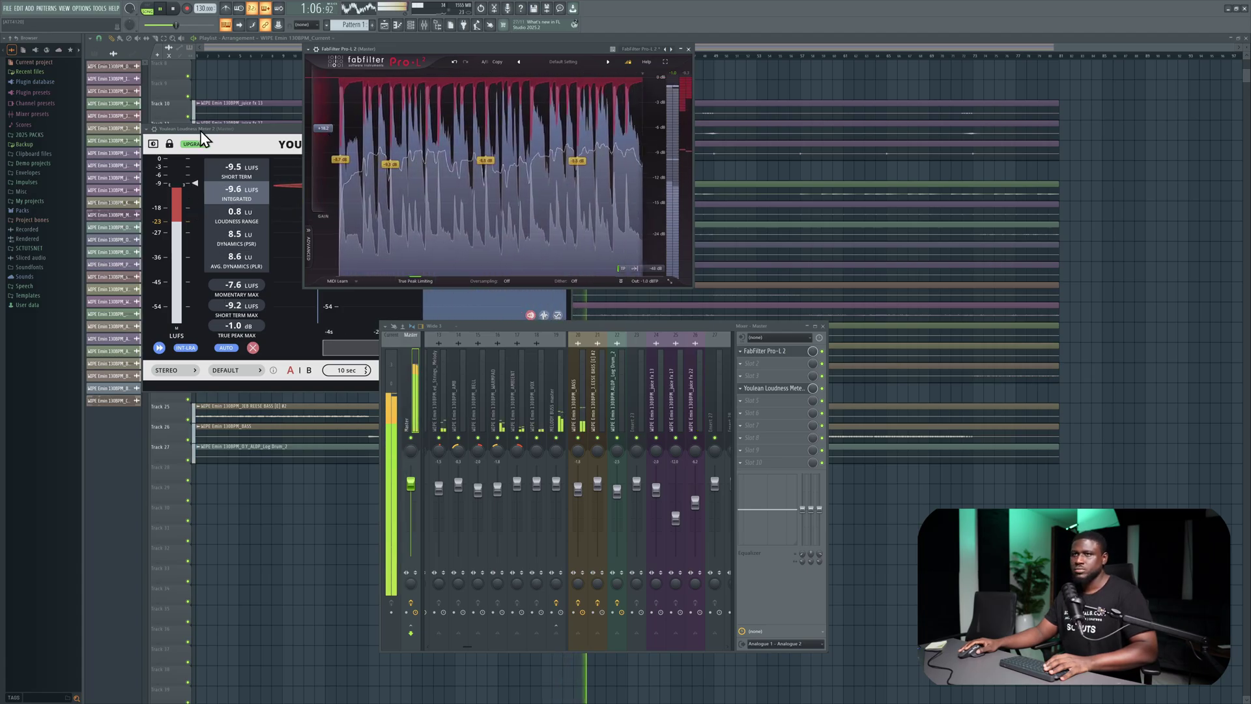
left_click(221, 129)
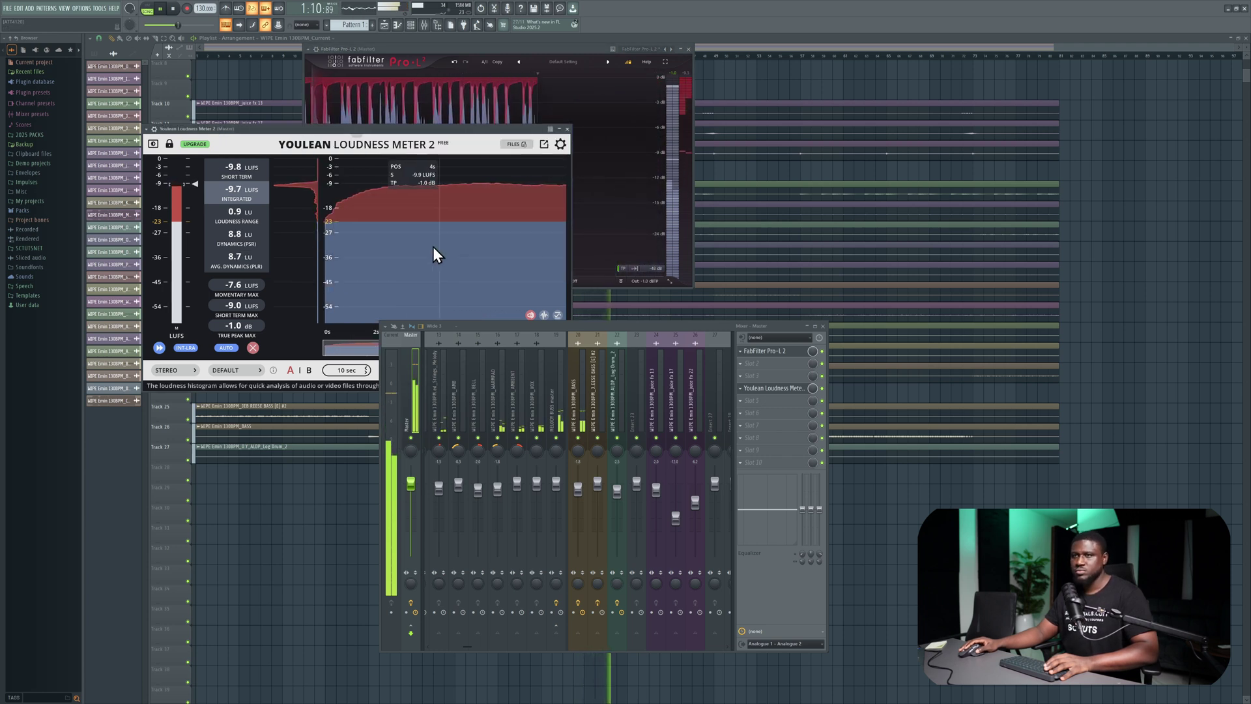
mouse_move(276, 372)
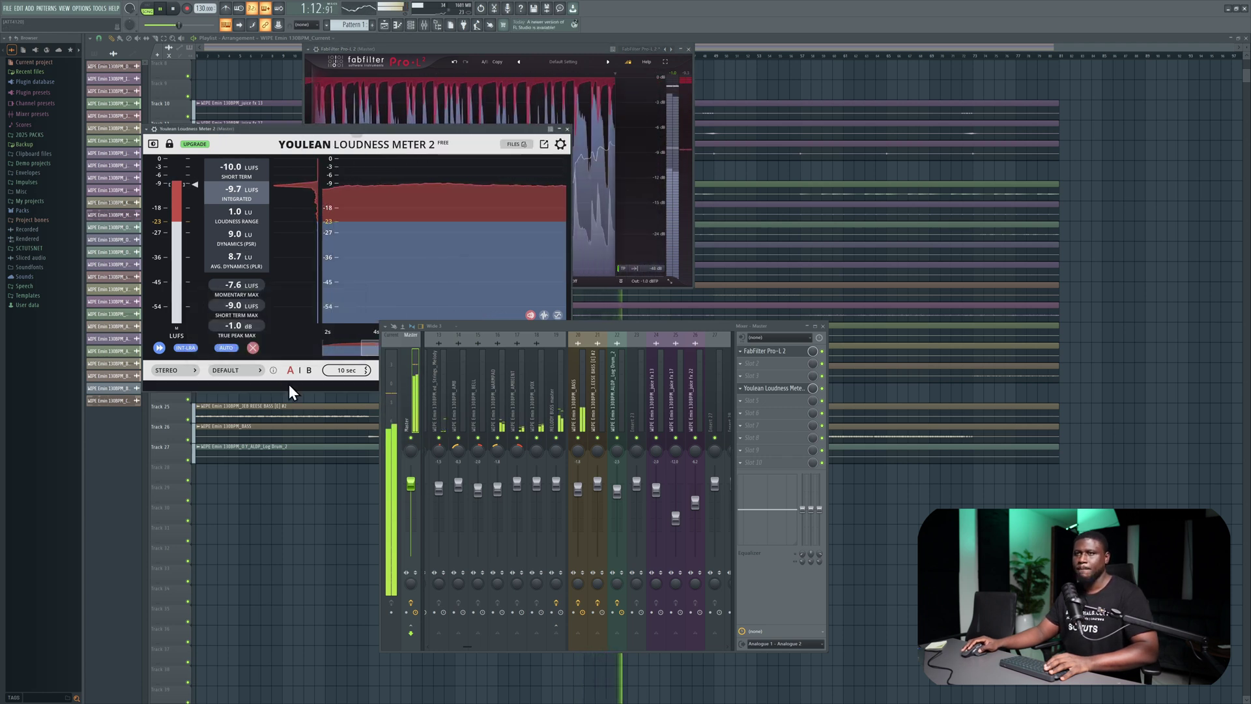
left_click(253, 347)
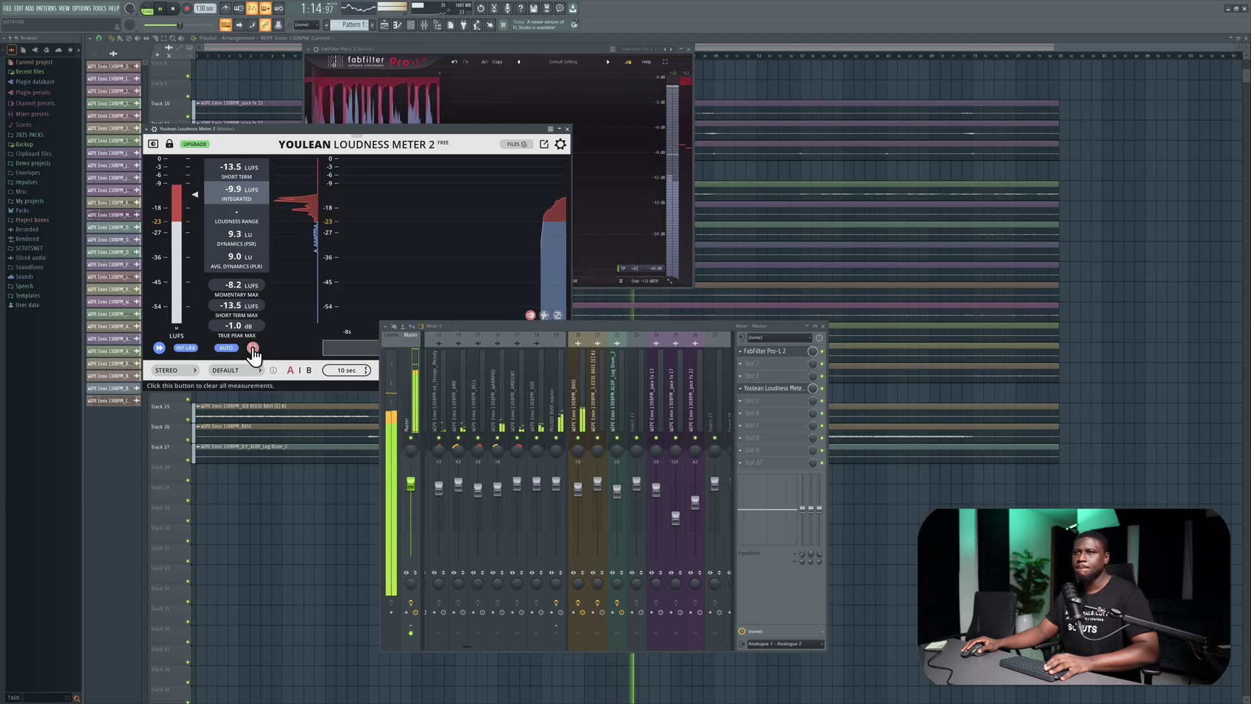